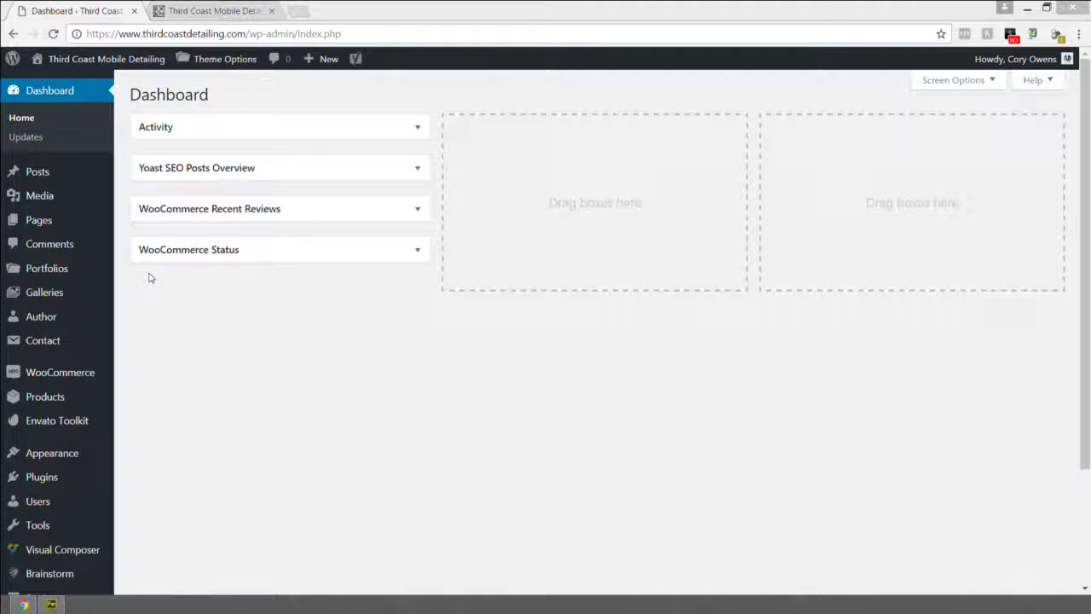
# Install the WordPress importer from the site's available import systems
pyautogui.moveTo(60, 527)
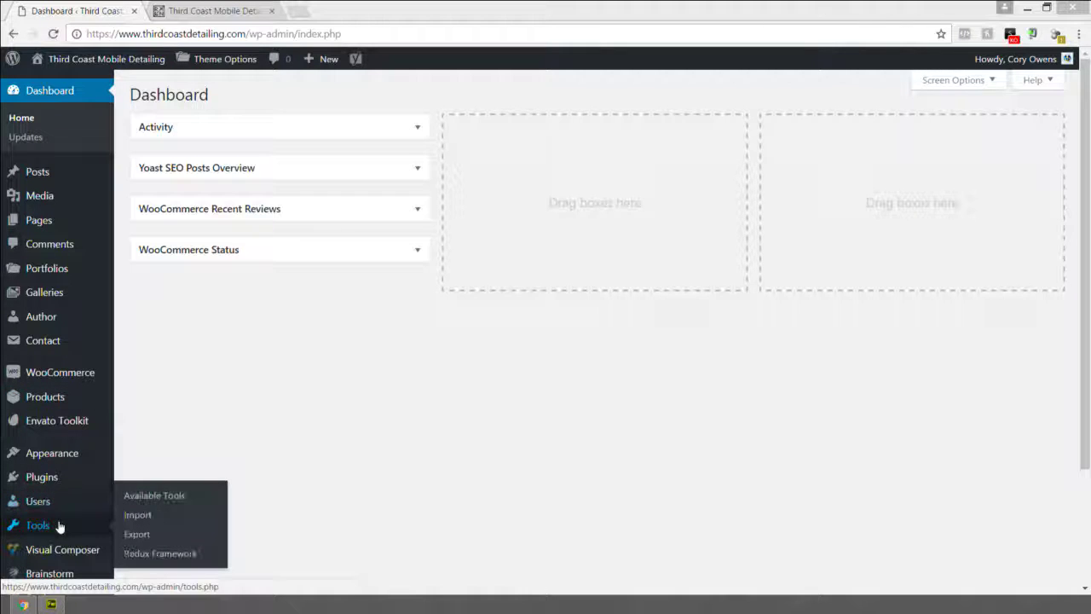
pyautogui.click(135, 517)
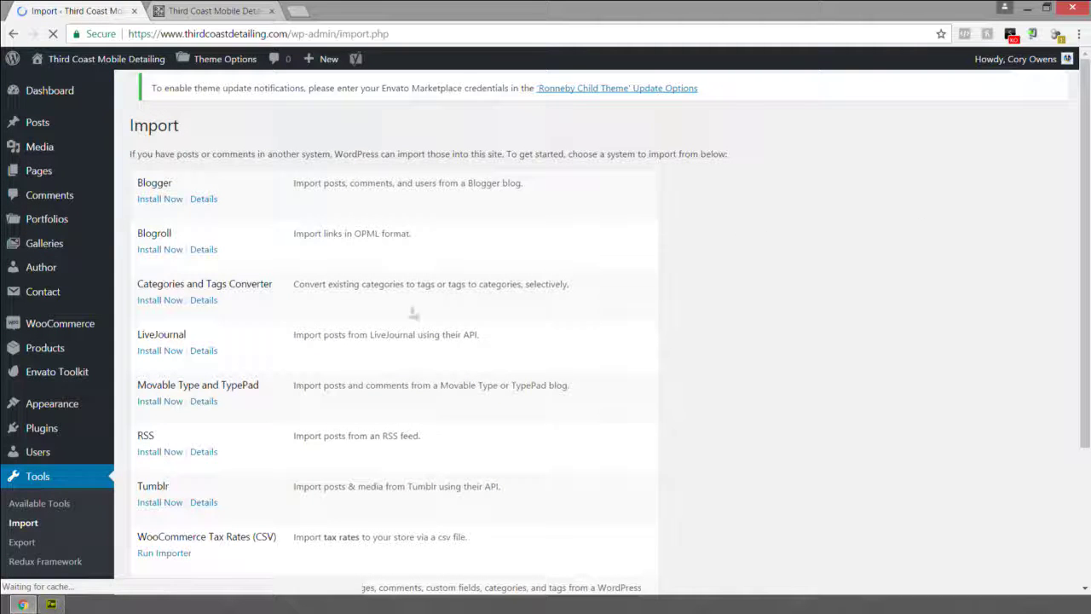
pyautogui.scroll(-3, 384, 298)
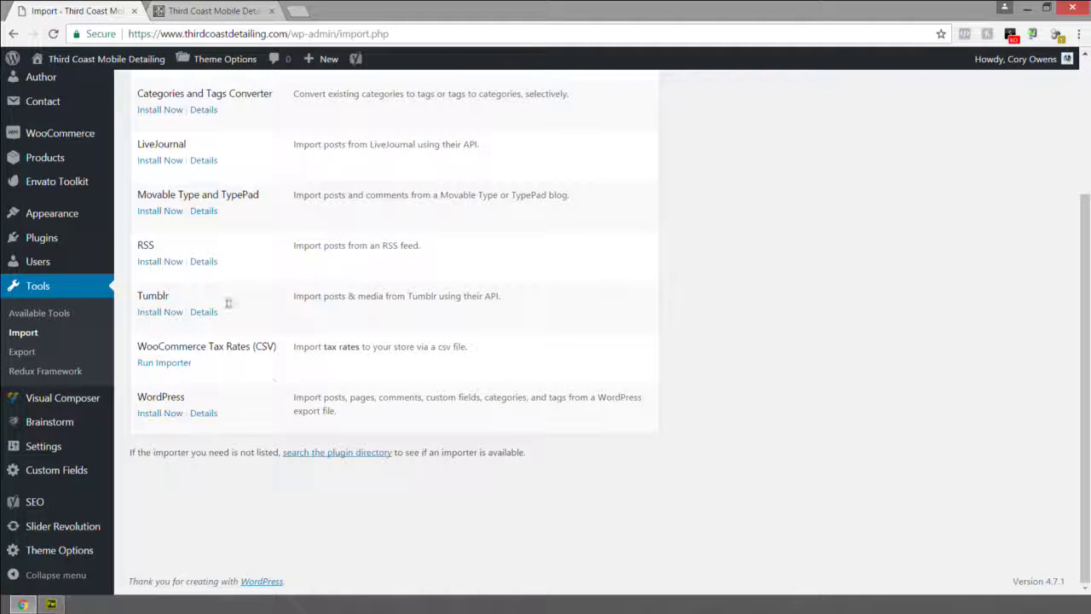
pyautogui.click(158, 415)
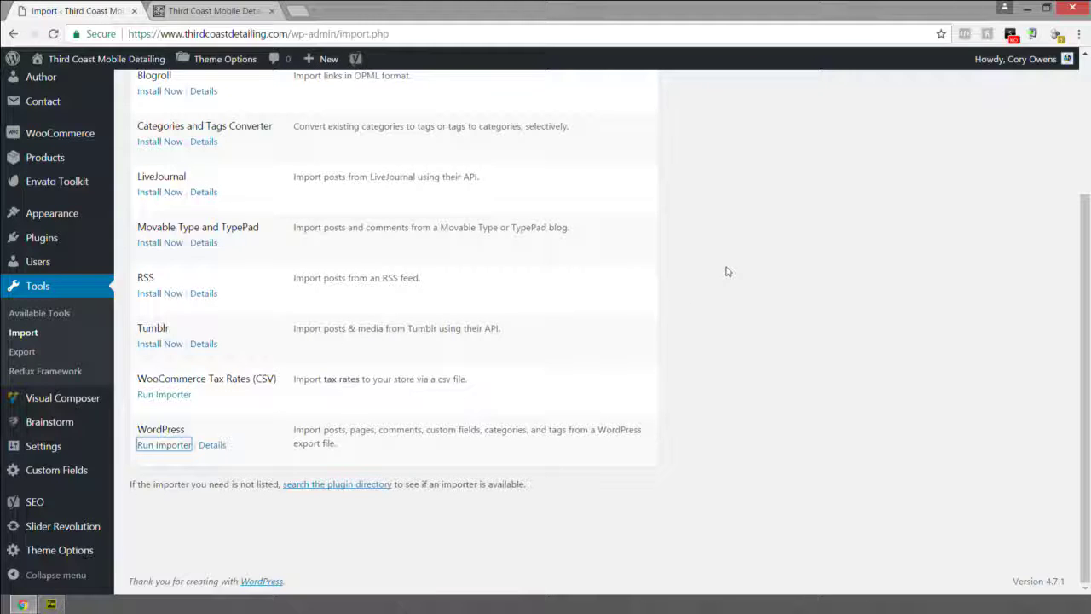
# Open the theme's Installer Panel to access the demo layouts
pyautogui.moveTo(213, 67)
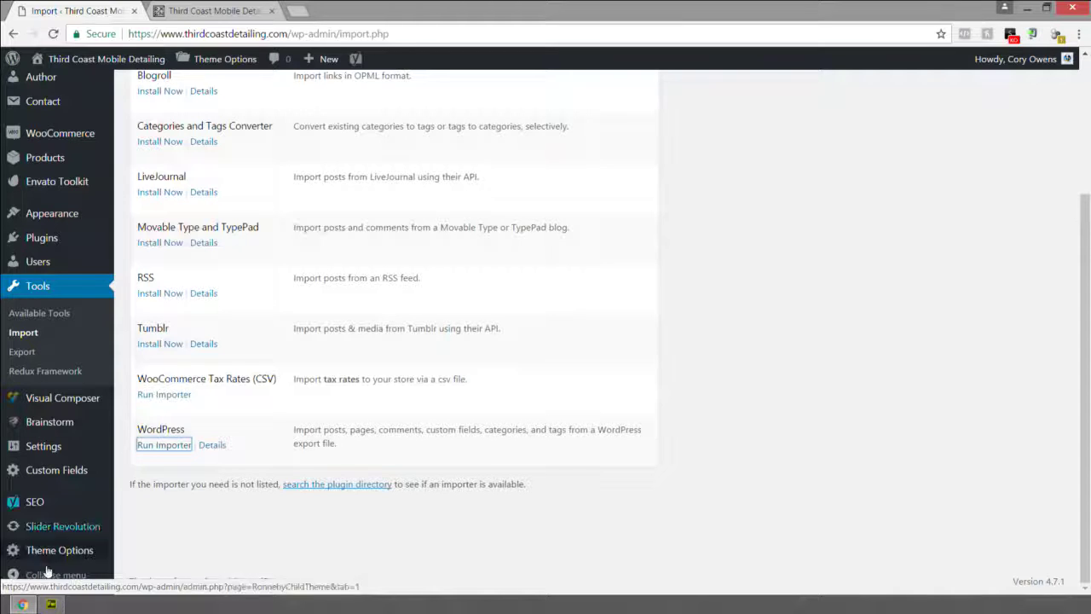
pyautogui.moveTo(73, 502)
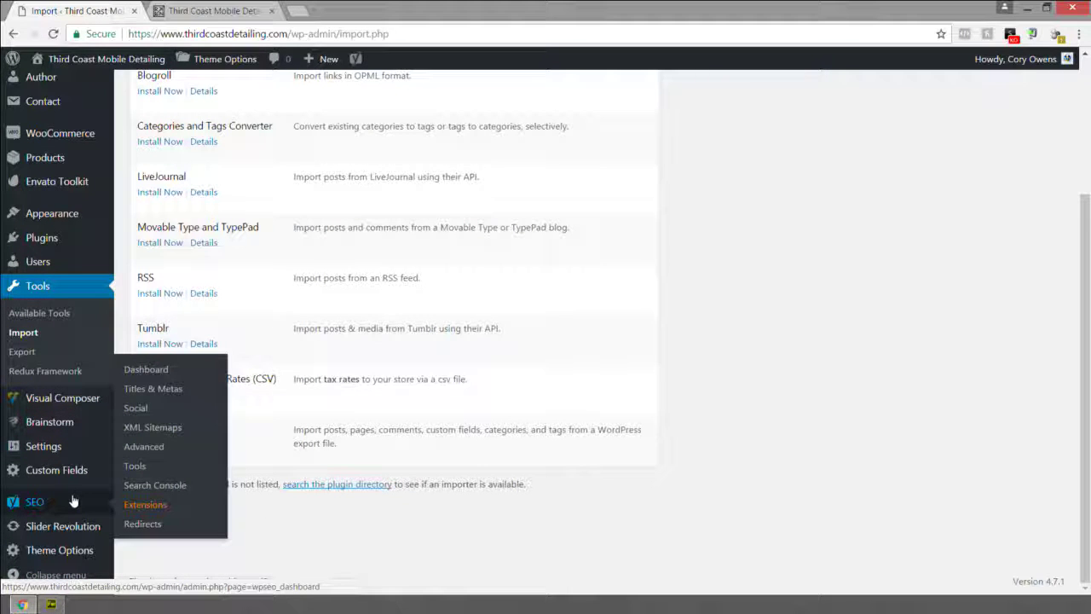
pyautogui.moveTo(54, 452)
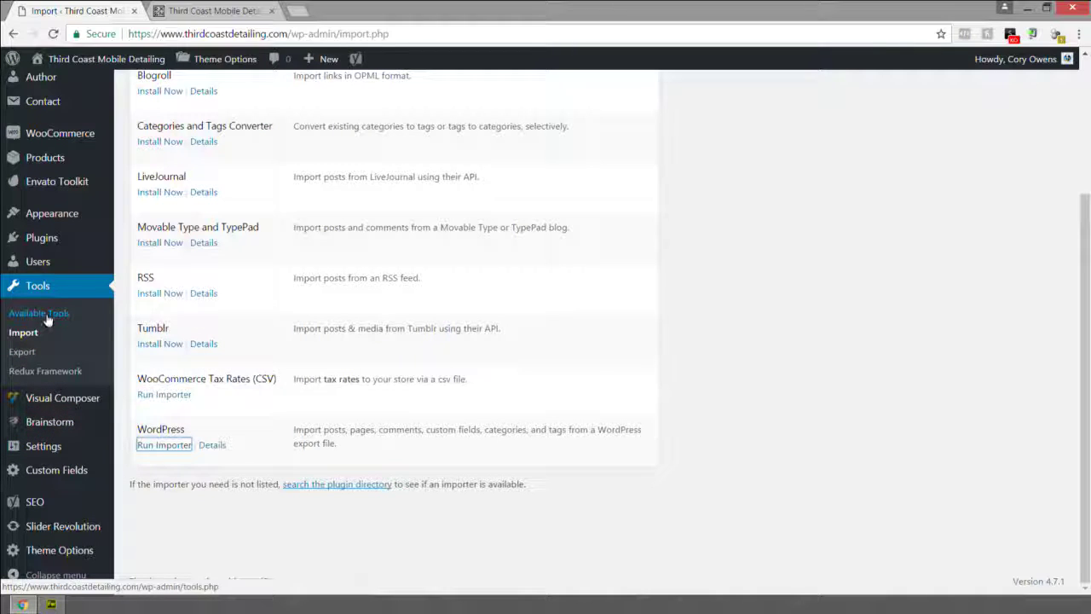
pyautogui.moveTo(54, 215)
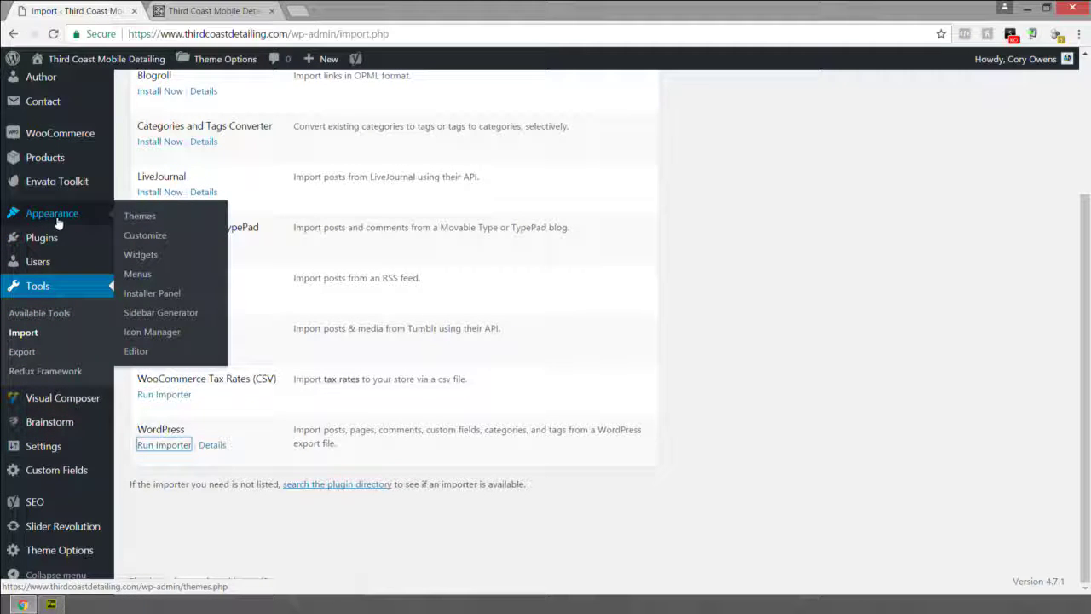
pyautogui.click(145, 297)
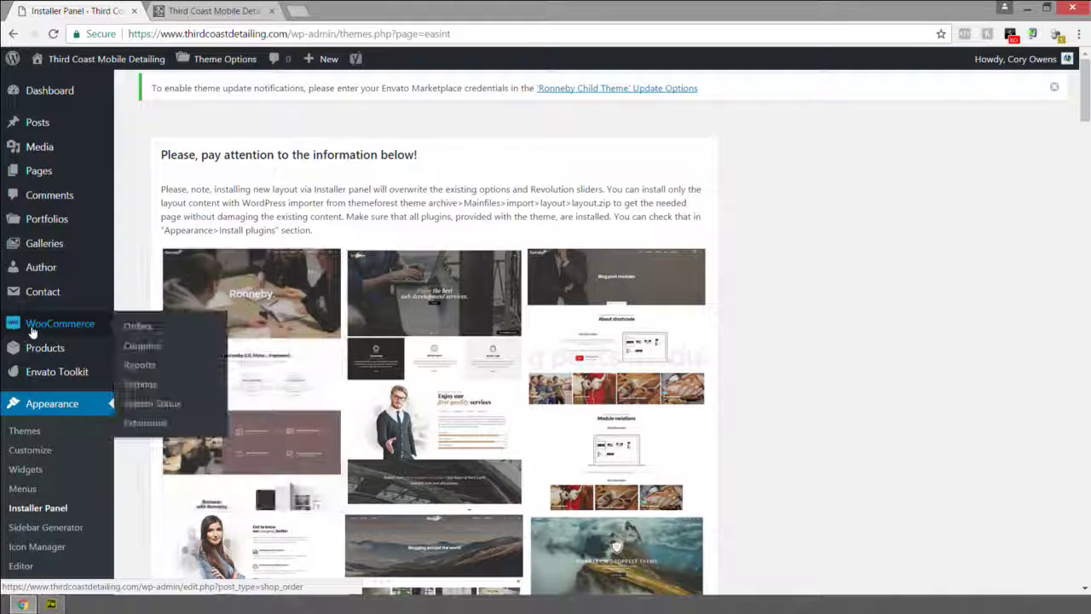
# Browse the theme's demo layouts and install the Vintage Web Agency layout
pyautogui.scroll(-3, 40, 349)
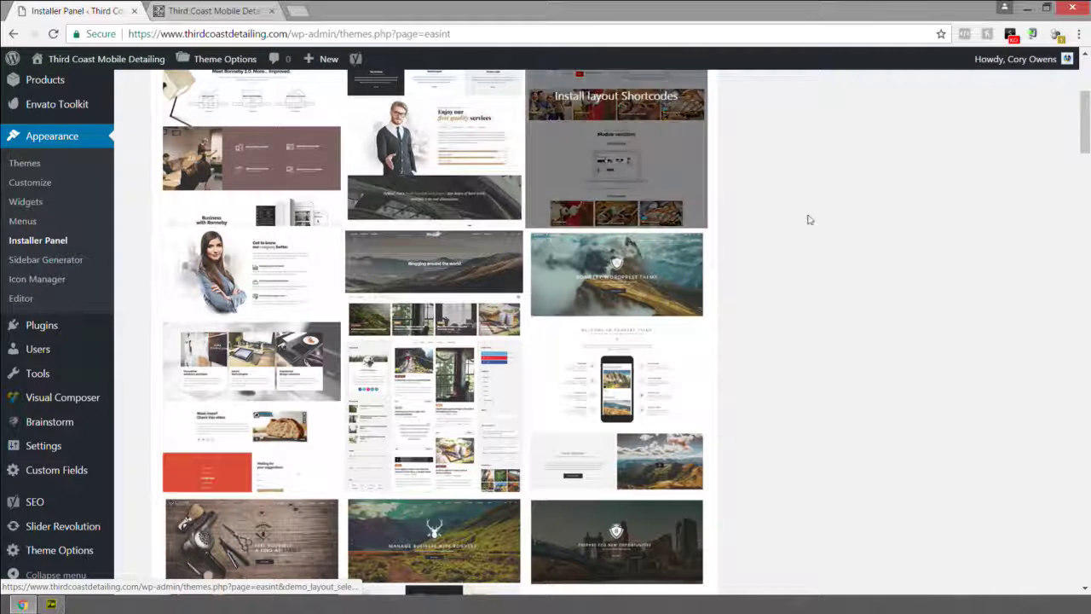
pyautogui.scroll(-2, 825, 220)
pyautogui.scroll(-7, 825, 219)
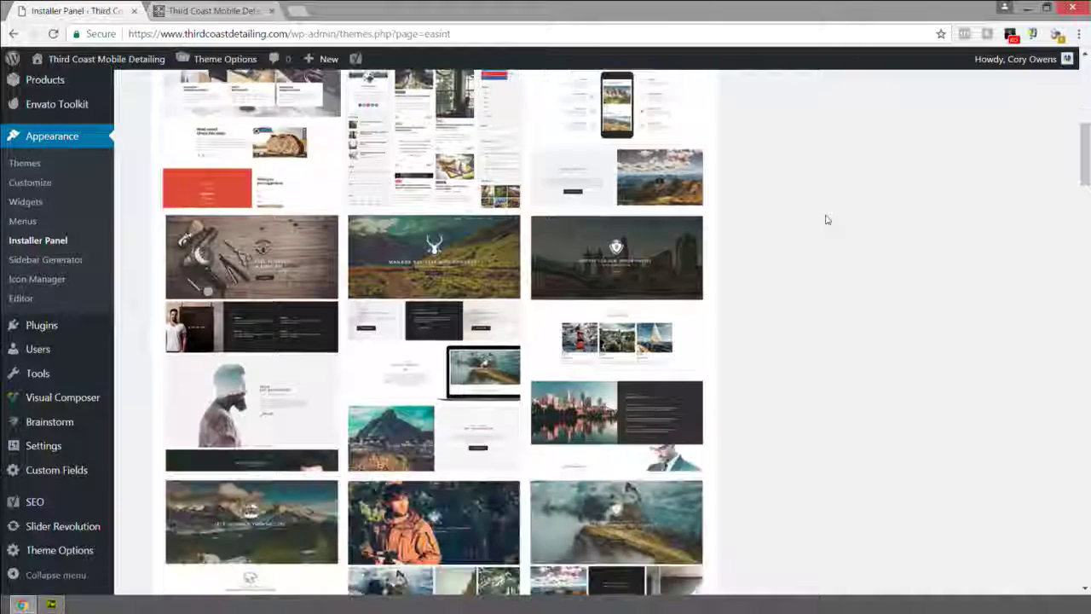
pyautogui.scroll(-8, 825, 219)
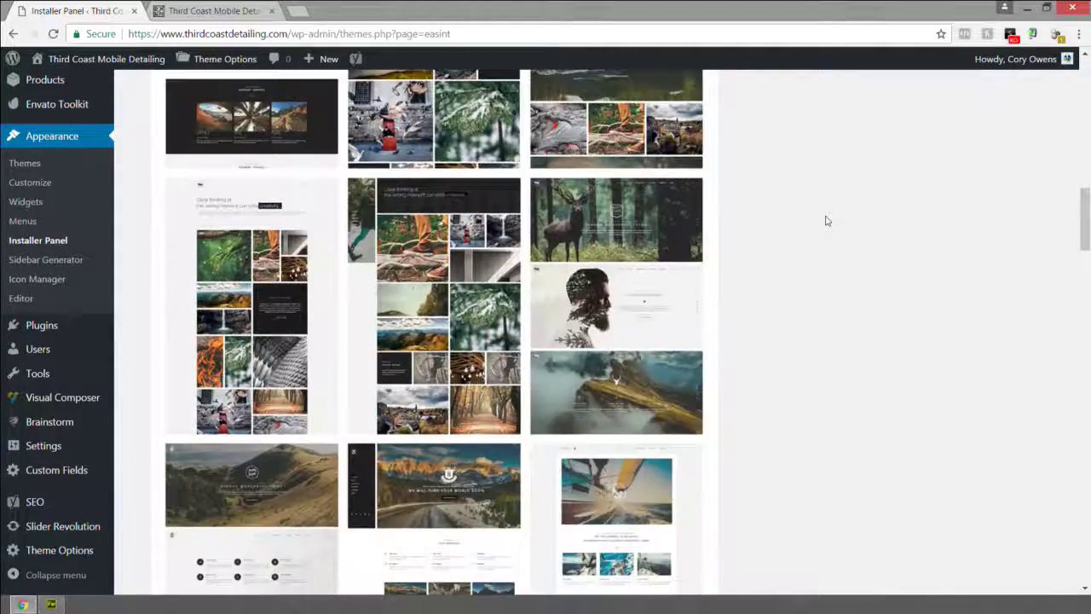
pyautogui.scroll(-8, 825, 221)
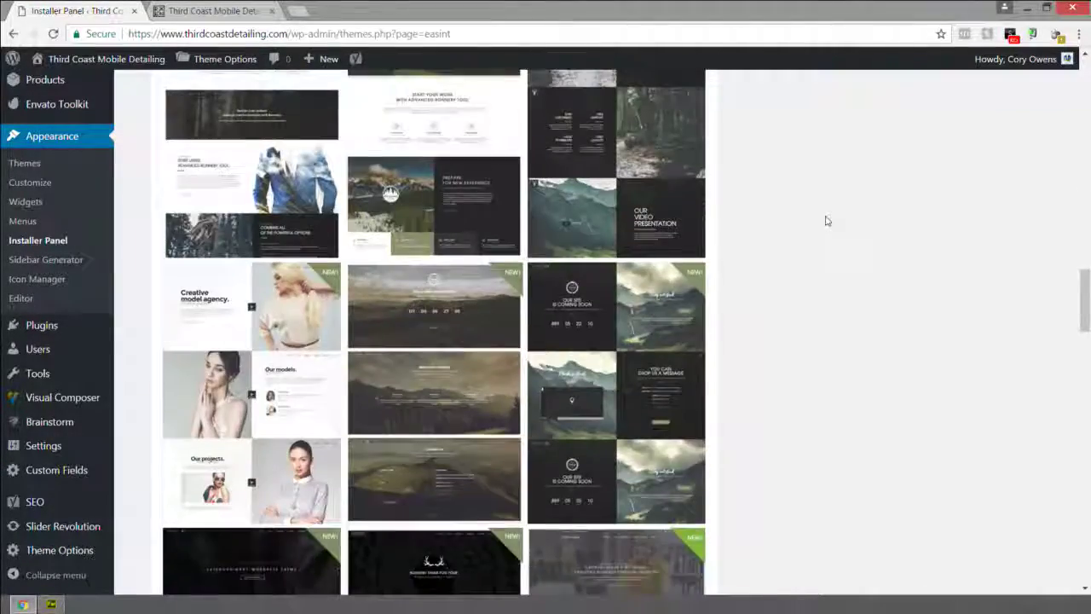
pyautogui.scroll(10, 826, 221)
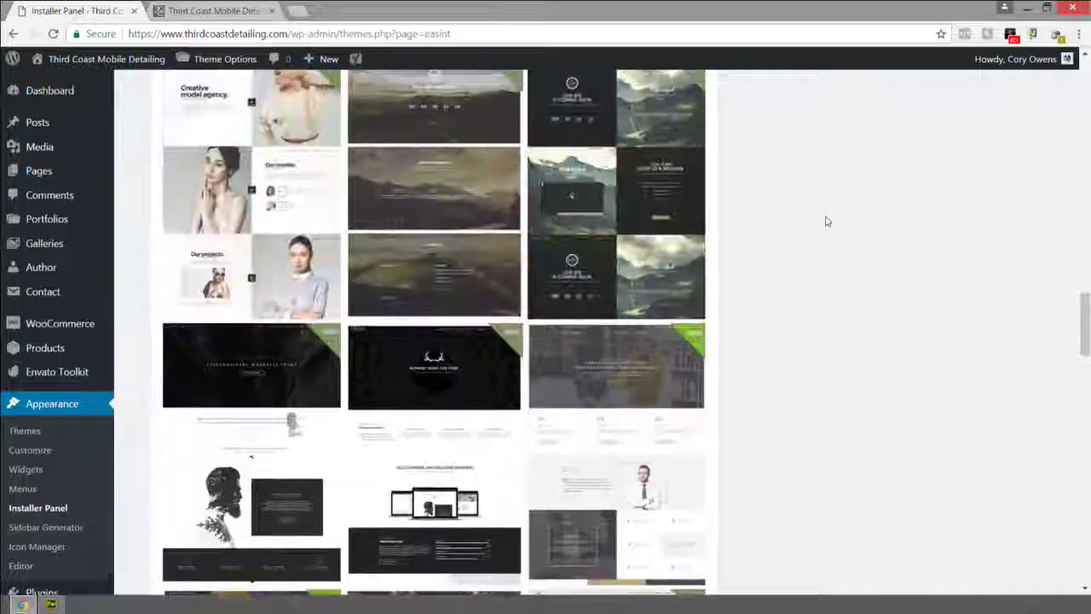
pyautogui.scroll(10, 835, 224)
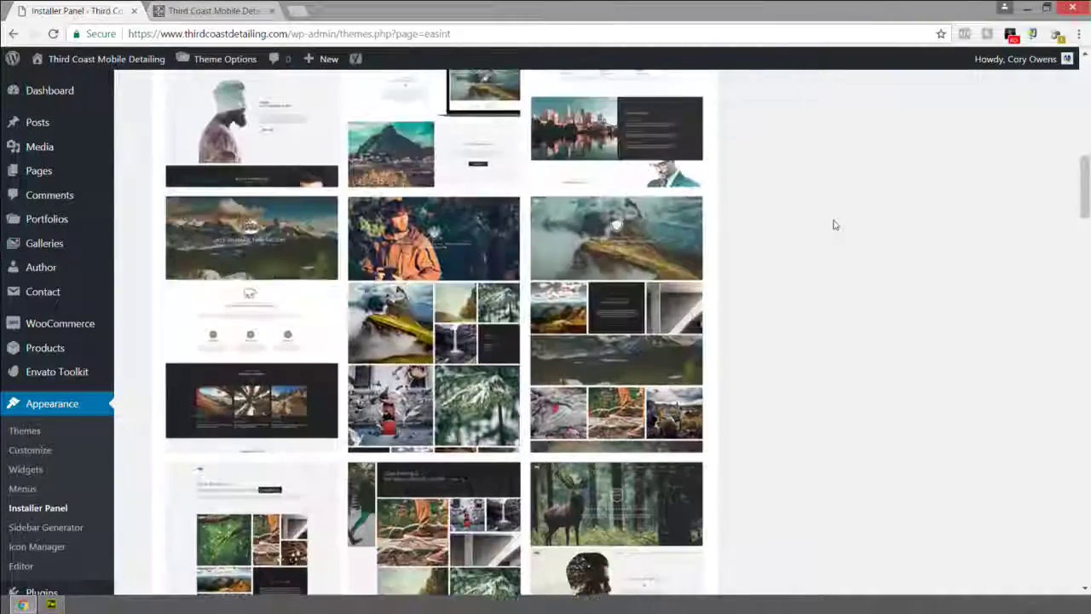
pyautogui.scroll(-10, 835, 224)
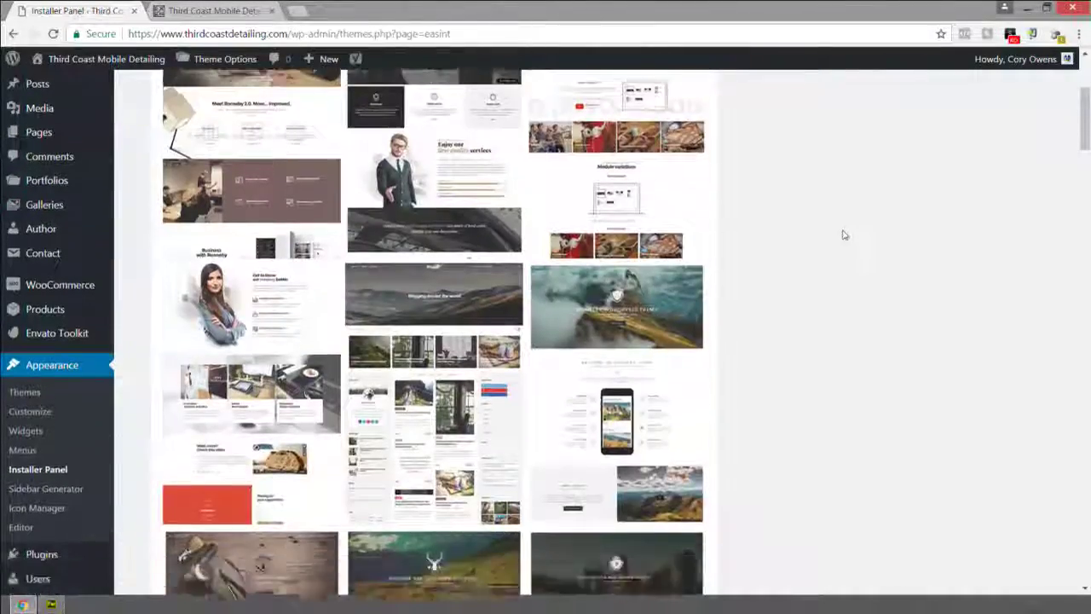
pyautogui.scroll(-10, 844, 235)
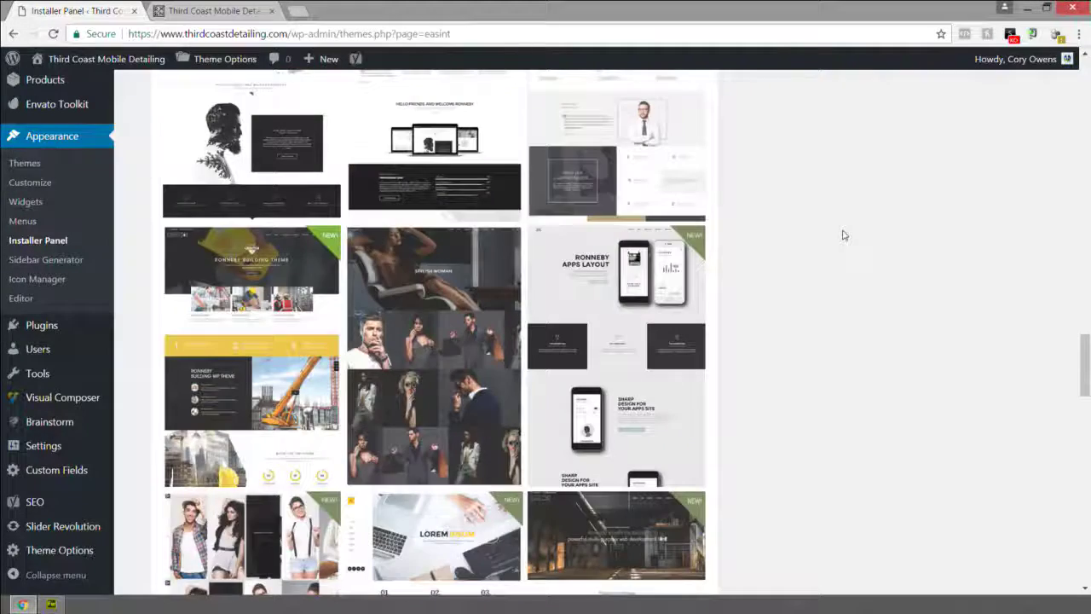
pyautogui.scroll(3, 836, 233)
pyautogui.moveTo(620, 247)
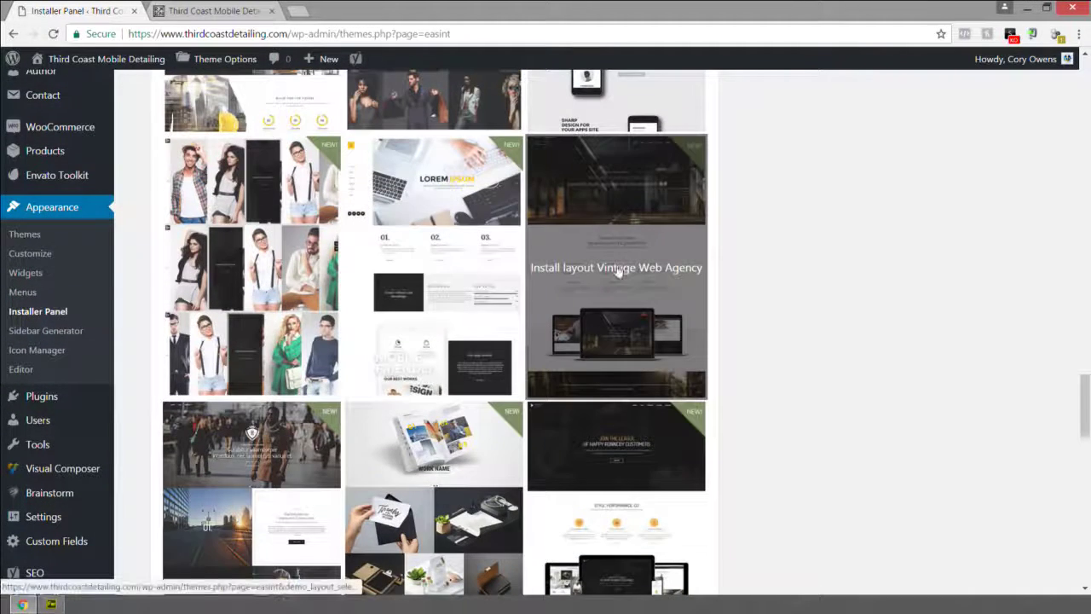
pyautogui.click(619, 269)
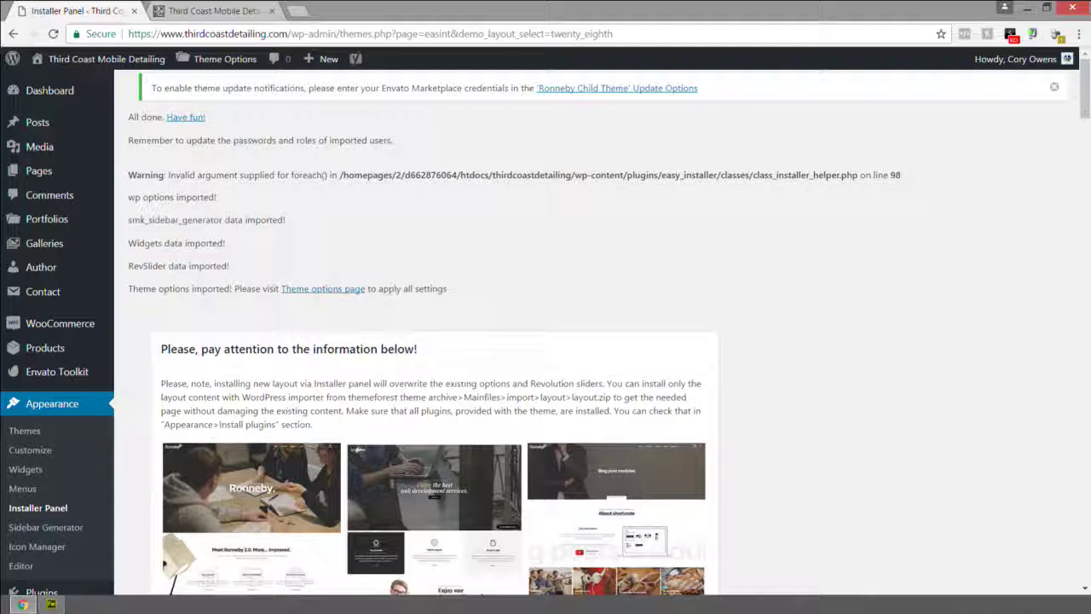
# Dismiss the theme update notice and examine the foreach() warning line in the import results
pyautogui.click(1056, 89)
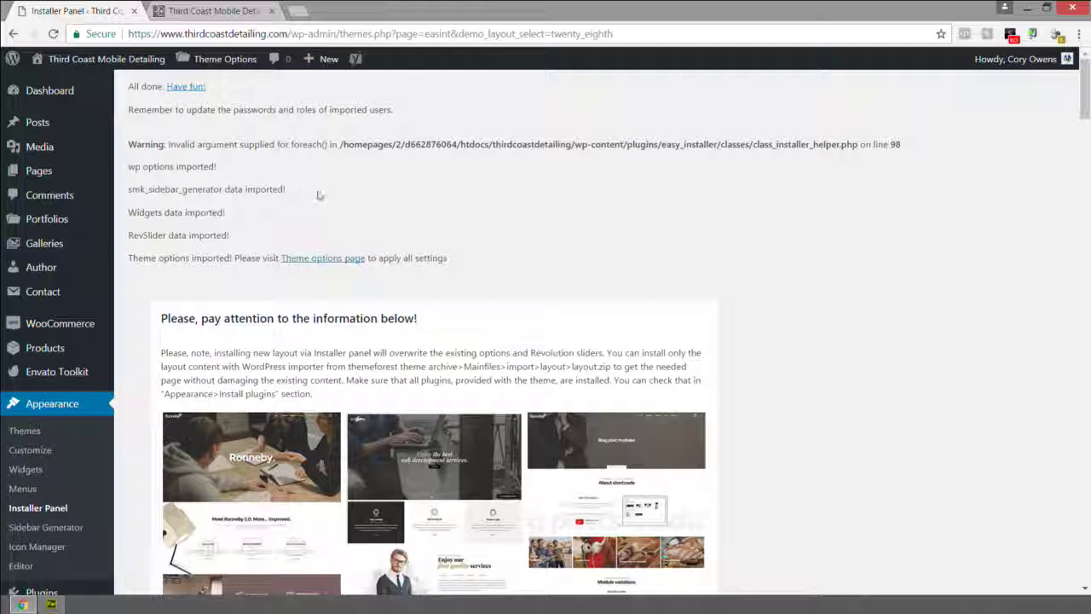
pyautogui.moveTo(292, 145); pyautogui.dragTo(167, 145)
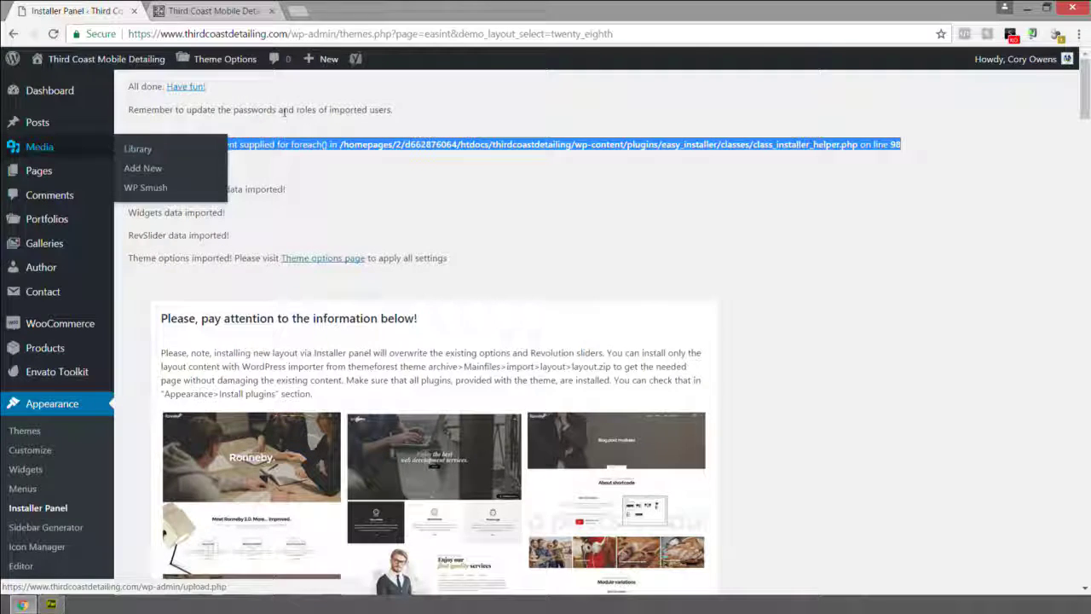
pyautogui.click(272, 145)
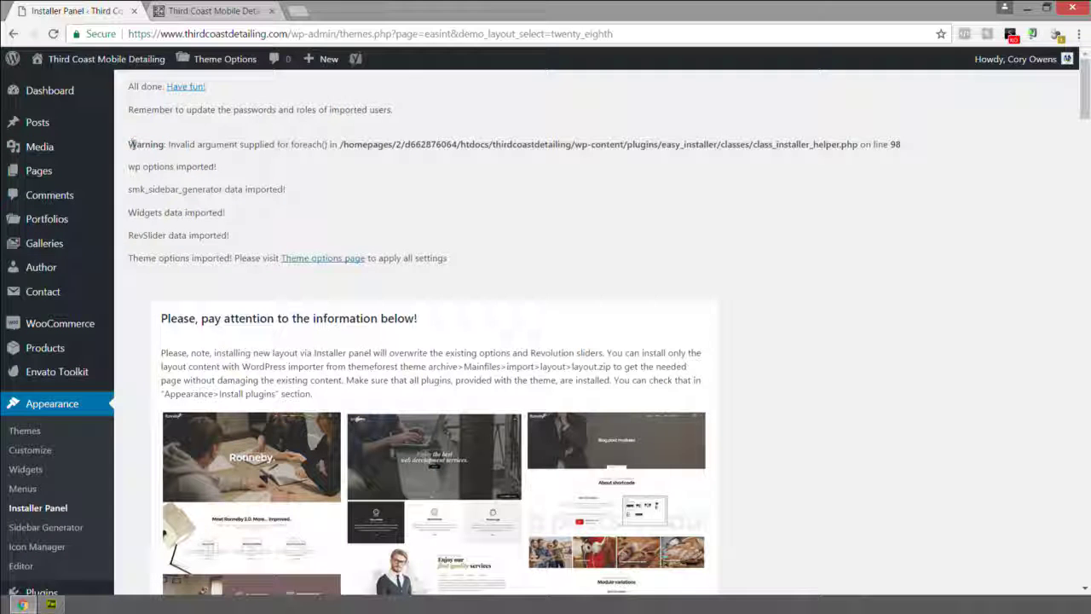
pyautogui.moveTo(128, 145); pyautogui.dragTo(791, 126)
pyautogui.click(791, 126)
# Run the Vintage Web Agency layout installation again from the demo layout gallery
pyautogui.scroll(-10, 719, 242)
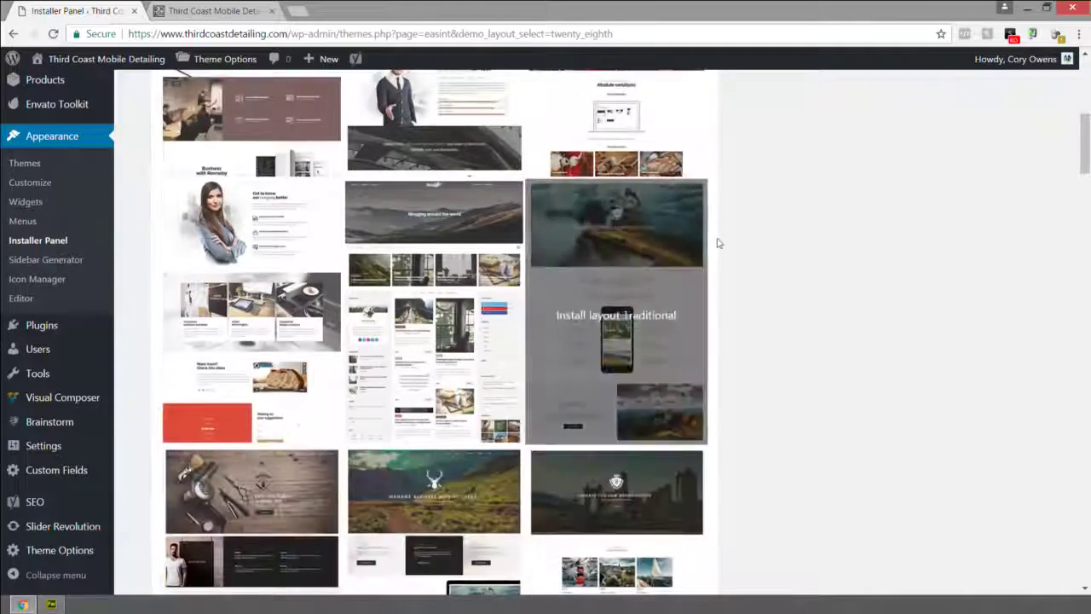
pyautogui.scroll(-15, 752, 245)
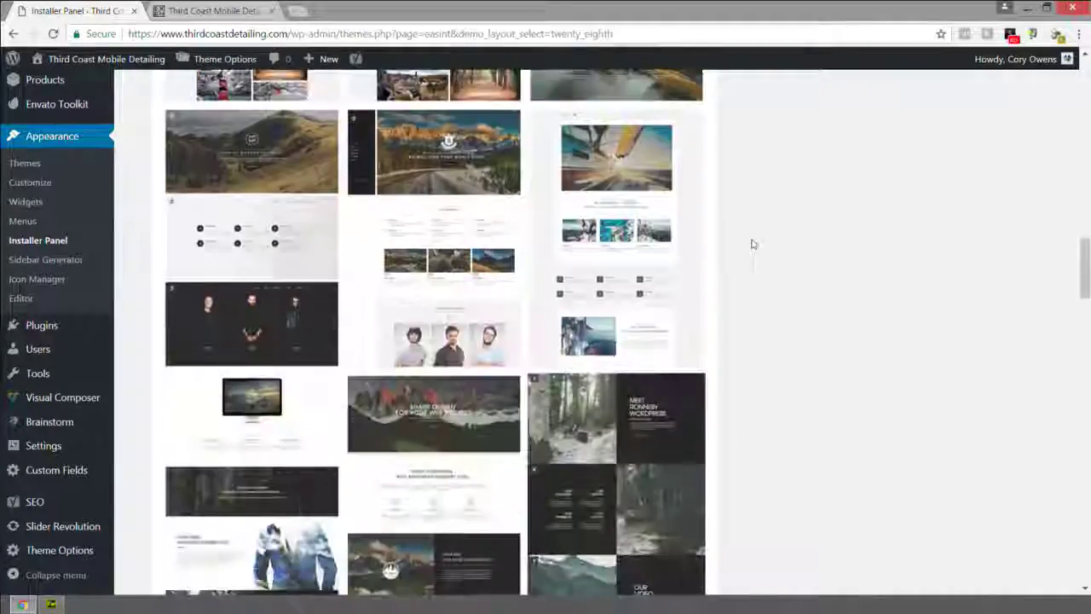
pyautogui.scroll(-5, 752, 244)
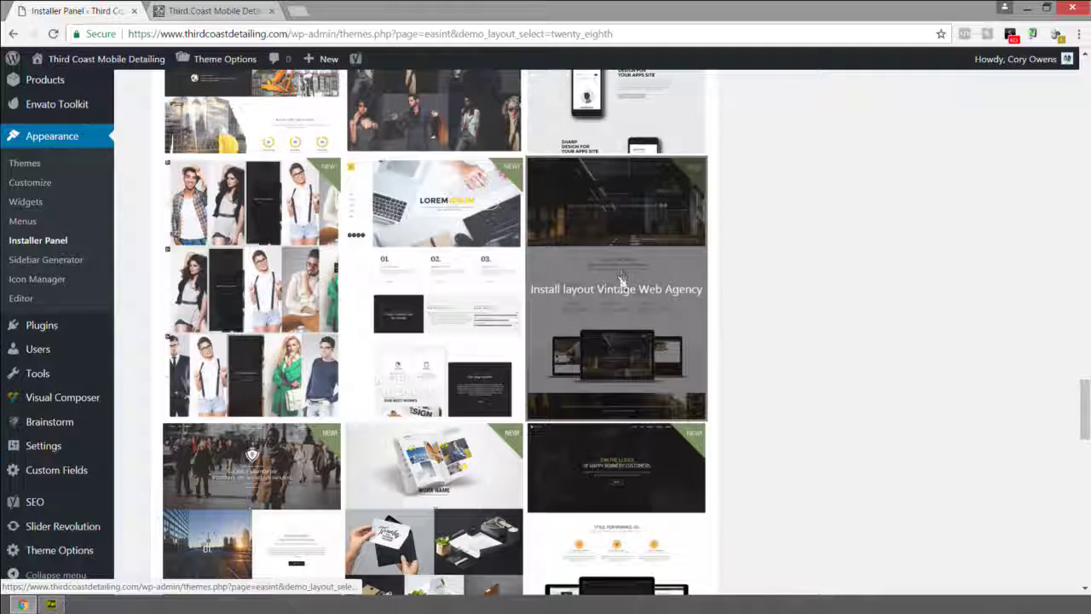
pyautogui.click(621, 287)
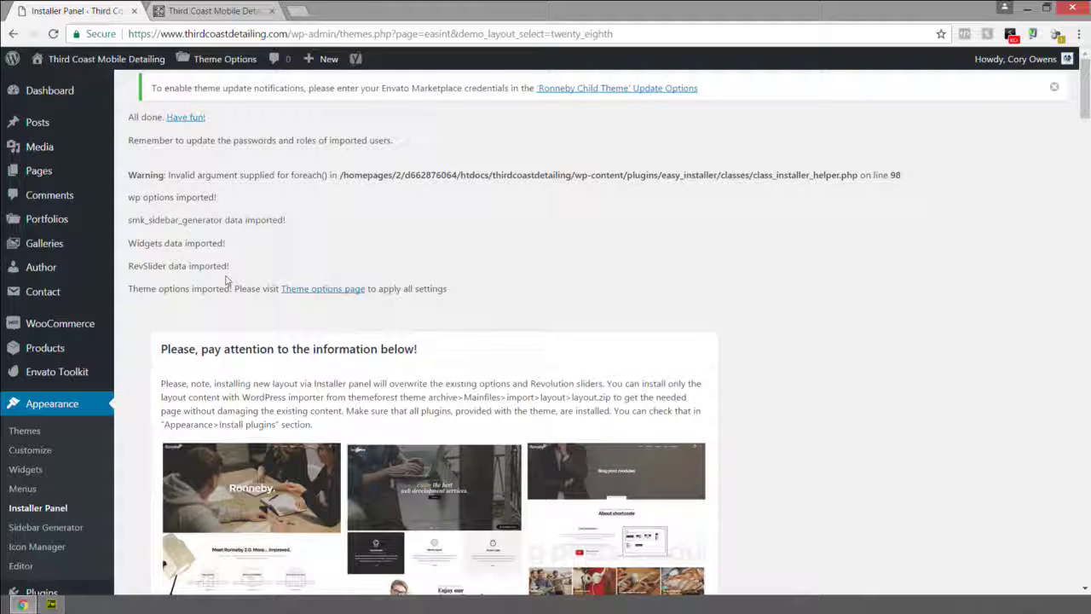
pyautogui.click(313, 291)
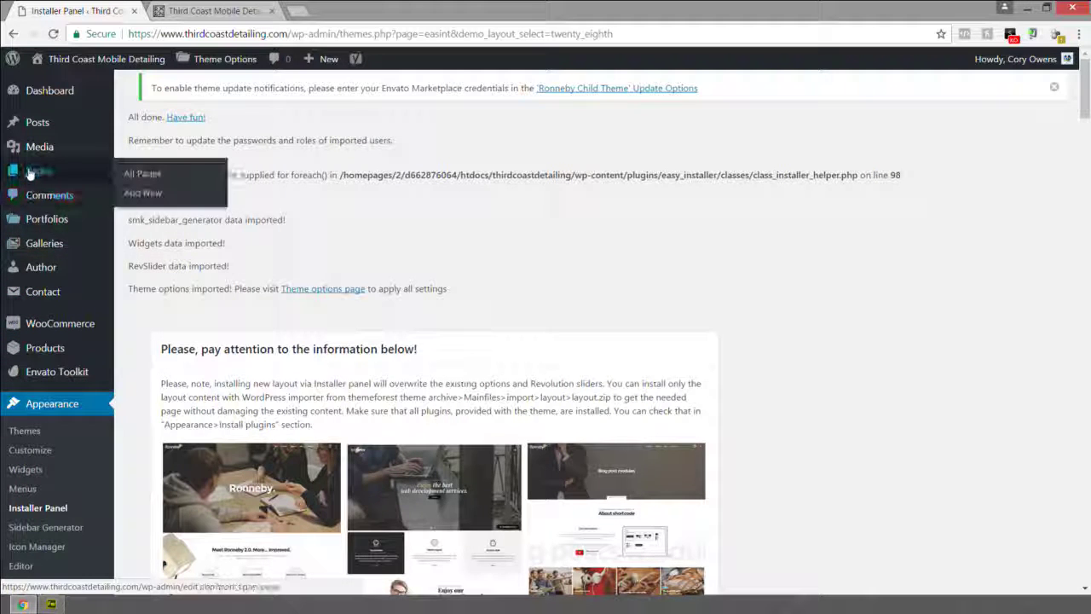
# Open the site's list of all pages in a new browser tab and switch to it
pyautogui.rightClick(33, 168)
pyautogui.click(95, 175)
pyautogui.click(213, 10)
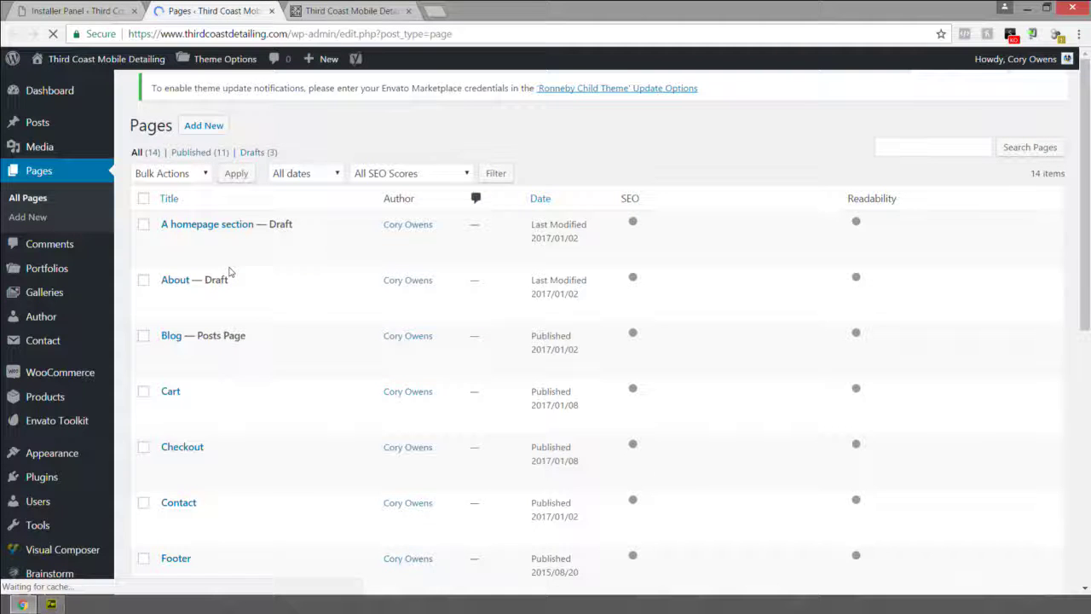
# View the twenty_eighth front page in a new browser tab and review the imported layout's sections
pyautogui.scroll(-6, 228, 271)
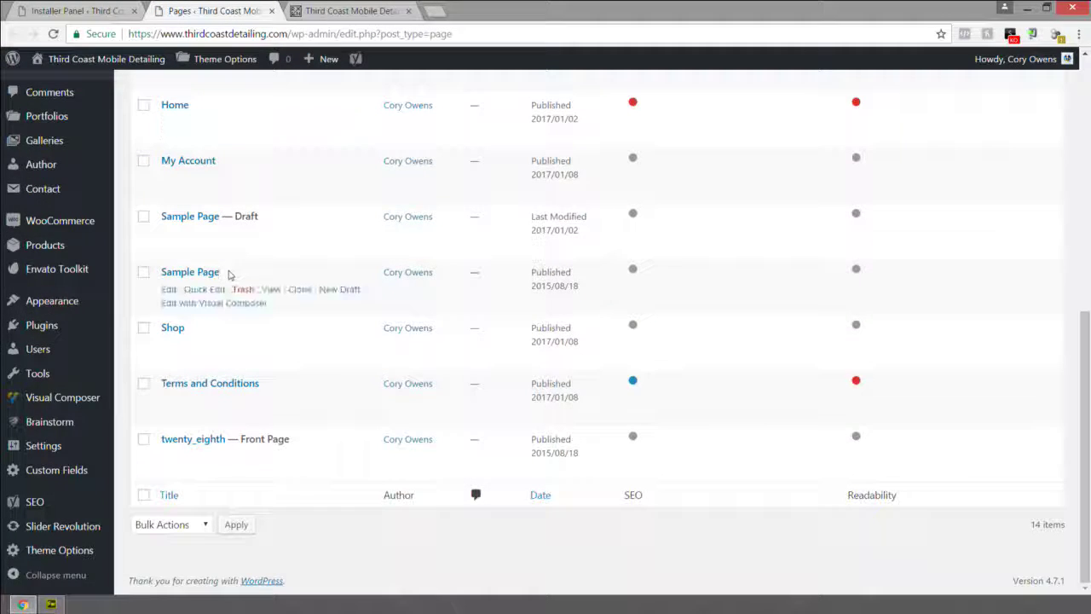
pyautogui.rightClick(271, 456)
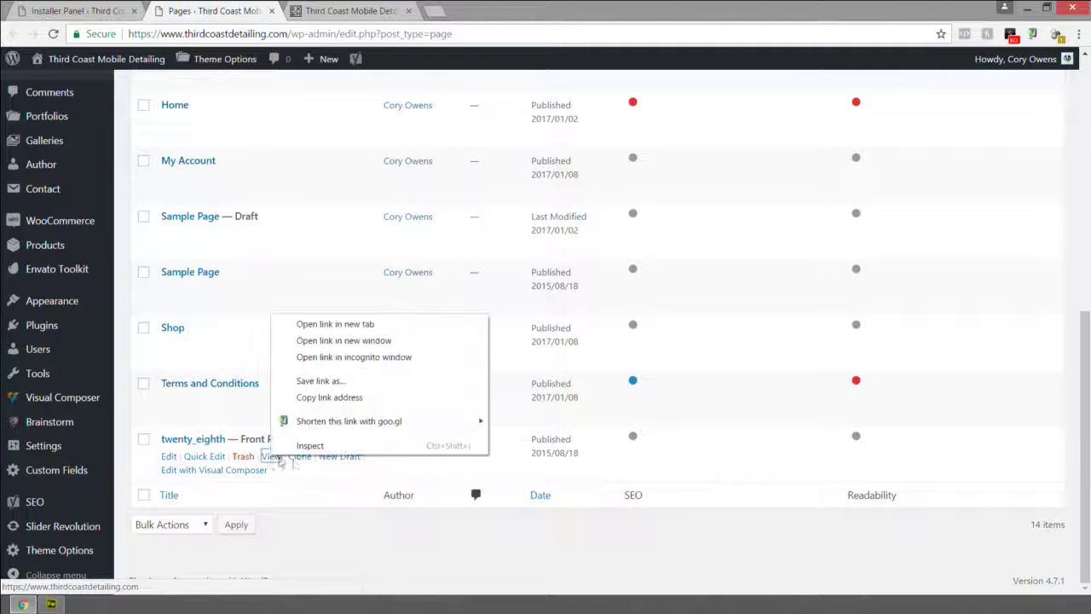
pyautogui.click(329, 324)
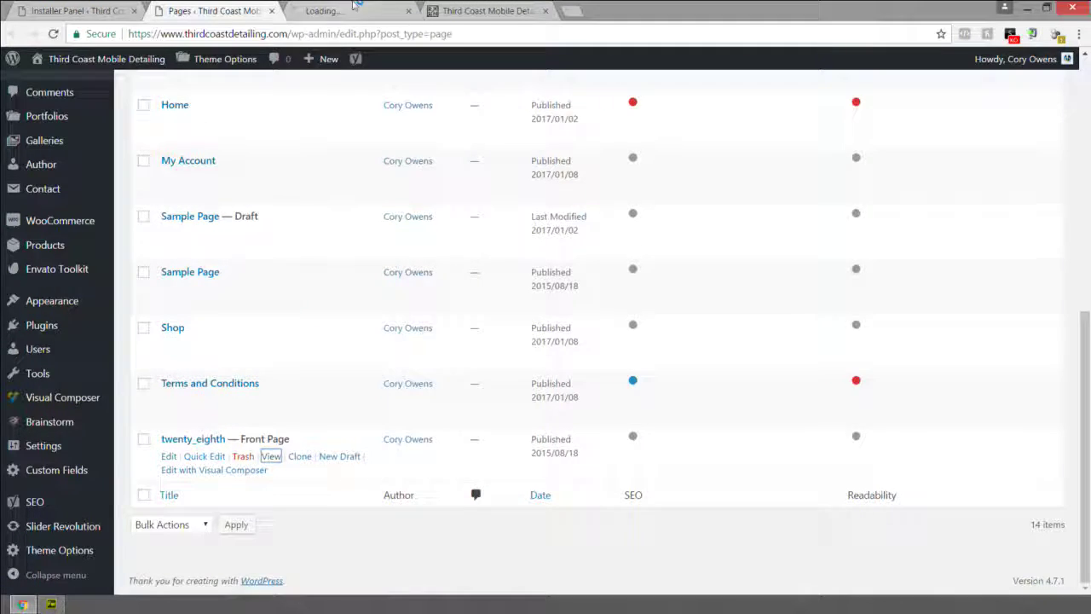
pyautogui.click(354, 7)
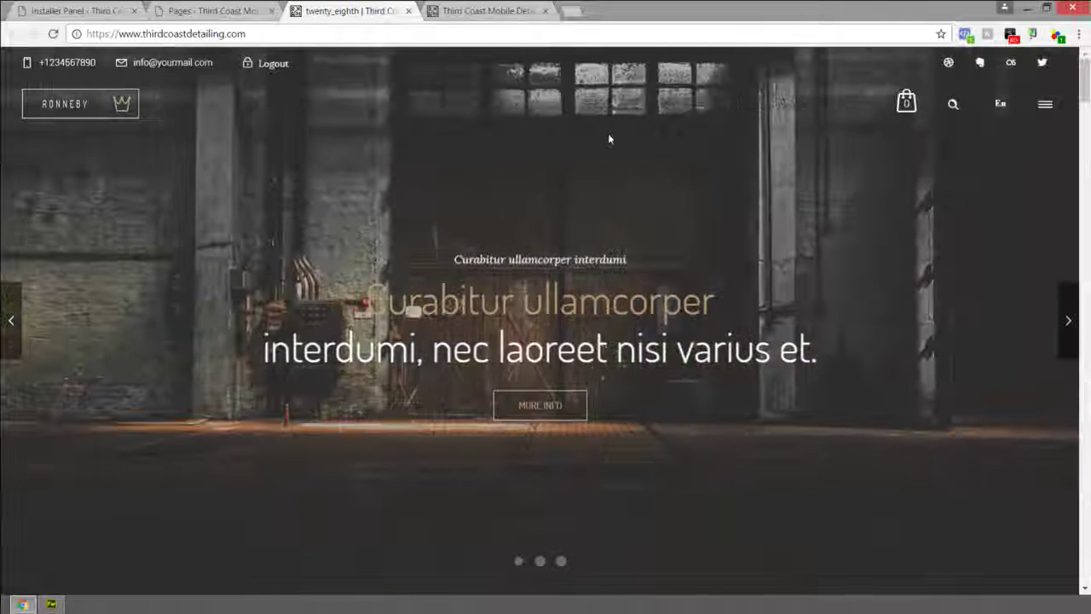
pyautogui.scroll(-10, 610, 139)
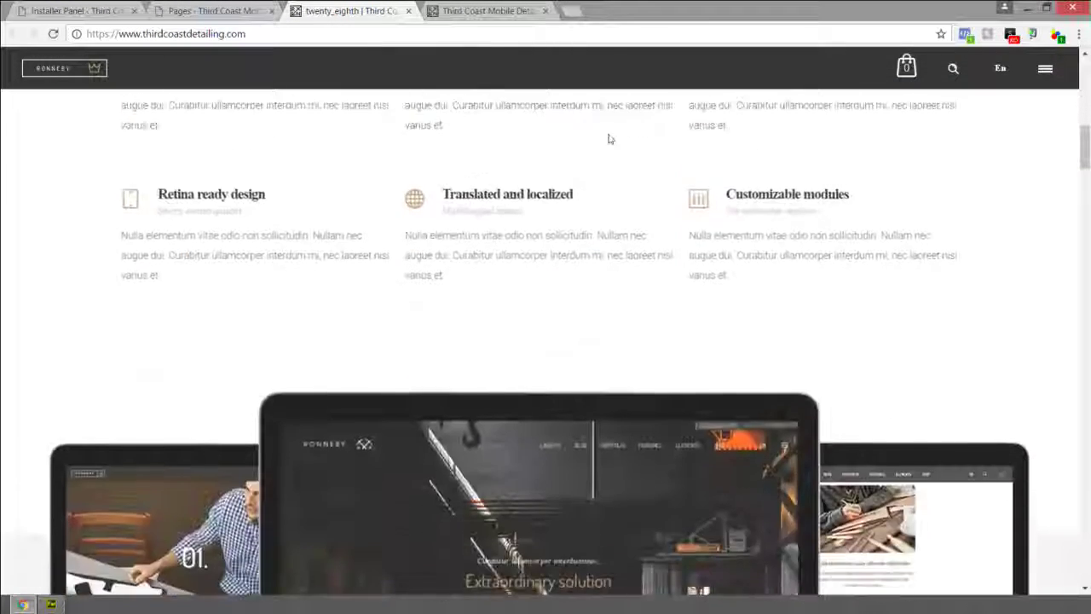
pyautogui.scroll(-10, 610, 139)
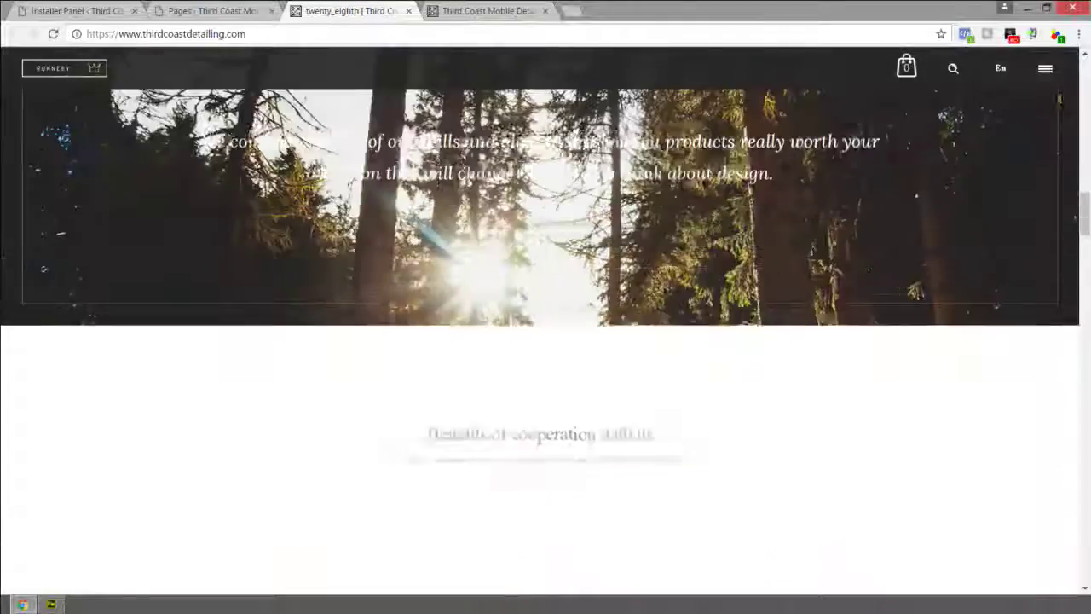
pyautogui.scroll(-2, 545, 341)
pyautogui.scroll(-10, 611, 139)
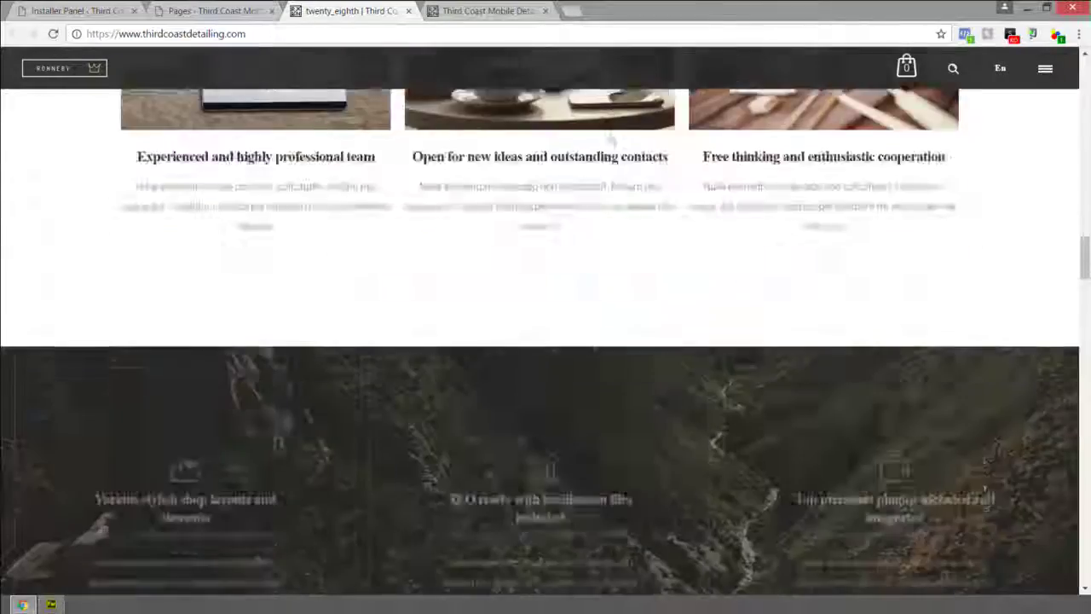
# Examine the rest of the front page, from the benefits columns through portfolio and customer reviews down to the footer, and return to its start
pyautogui.scroll(-12, 611, 139)
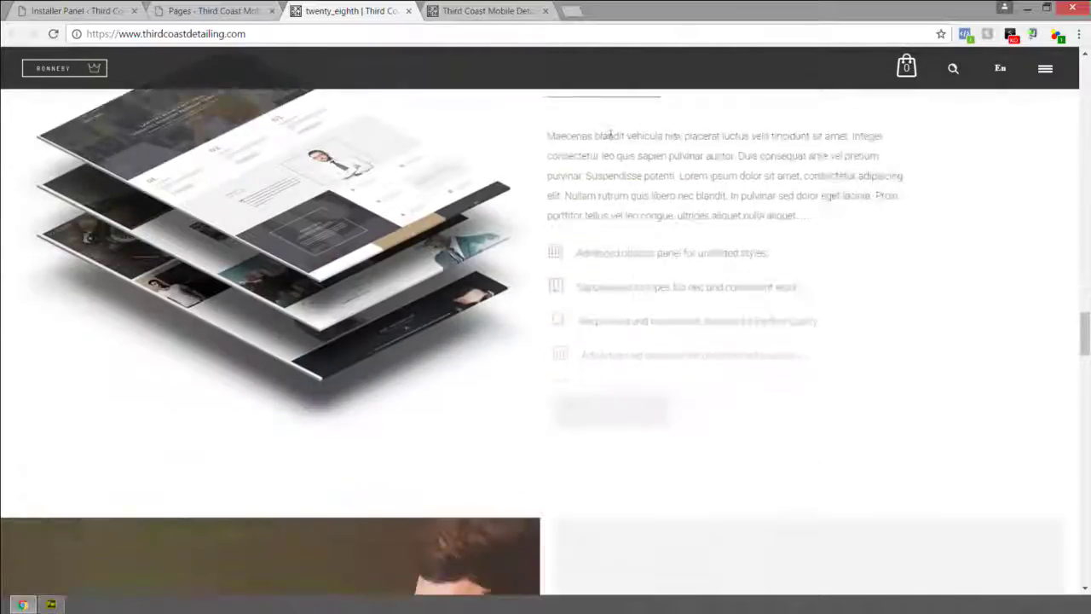
pyautogui.scroll(-7, 610, 139)
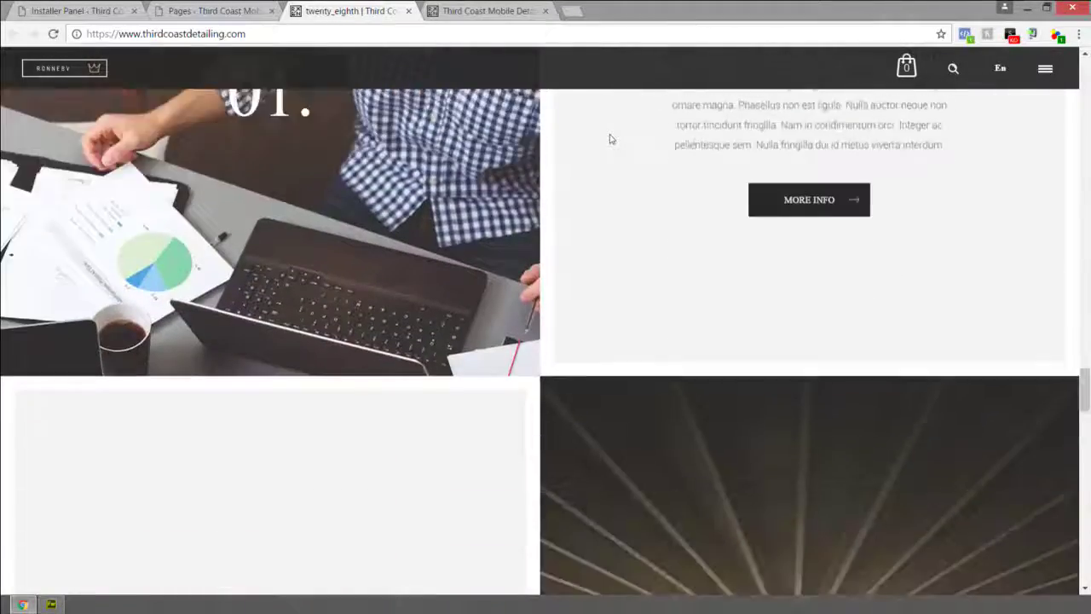
pyautogui.scroll(-10, 611, 139)
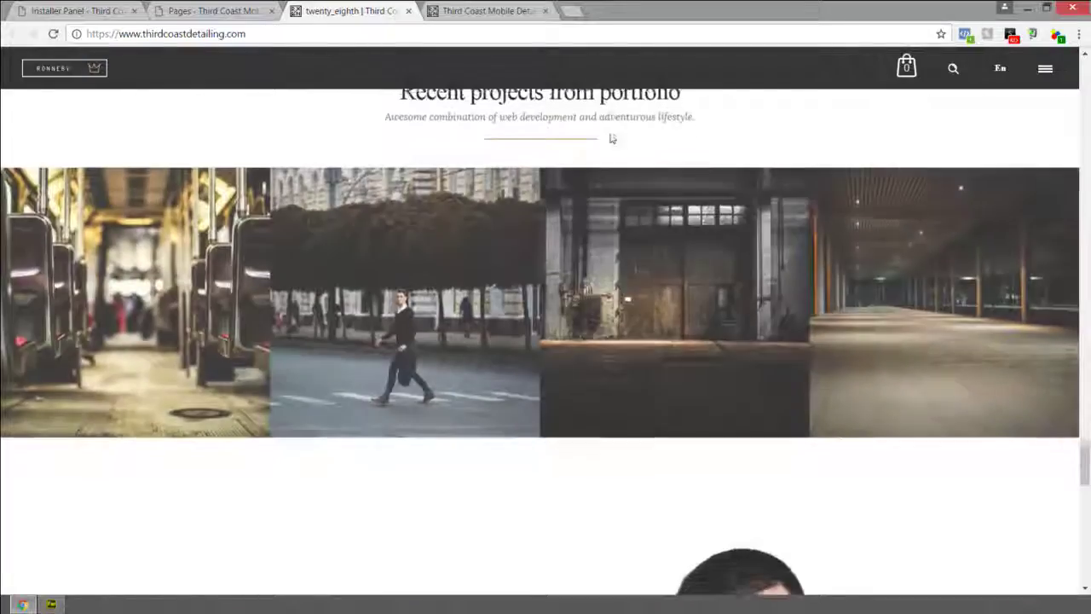
pyautogui.scroll(-8, 610, 139)
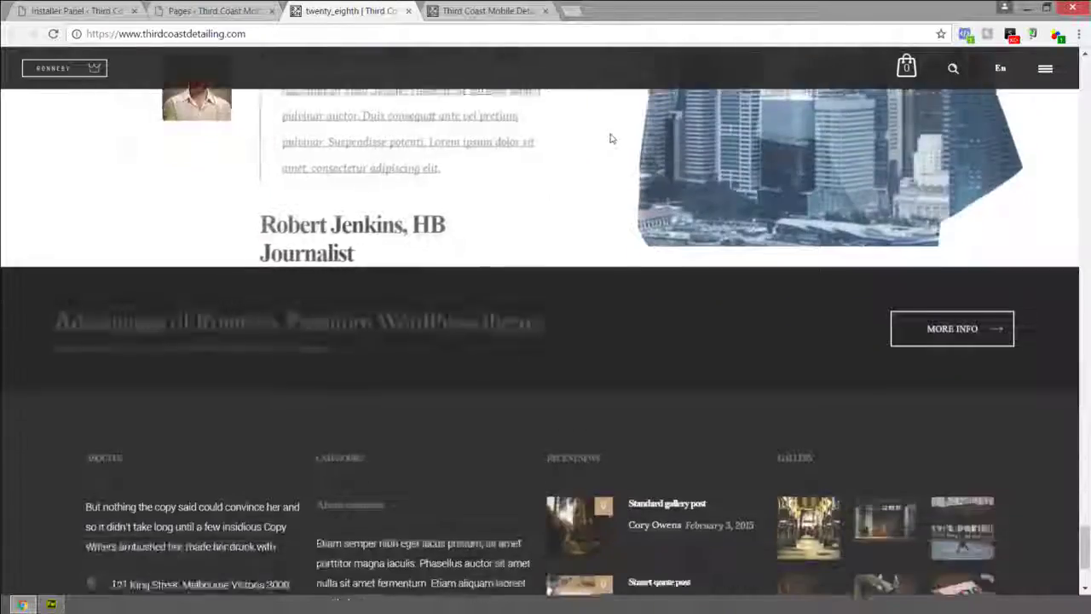
pyautogui.scroll(10, 610, 138)
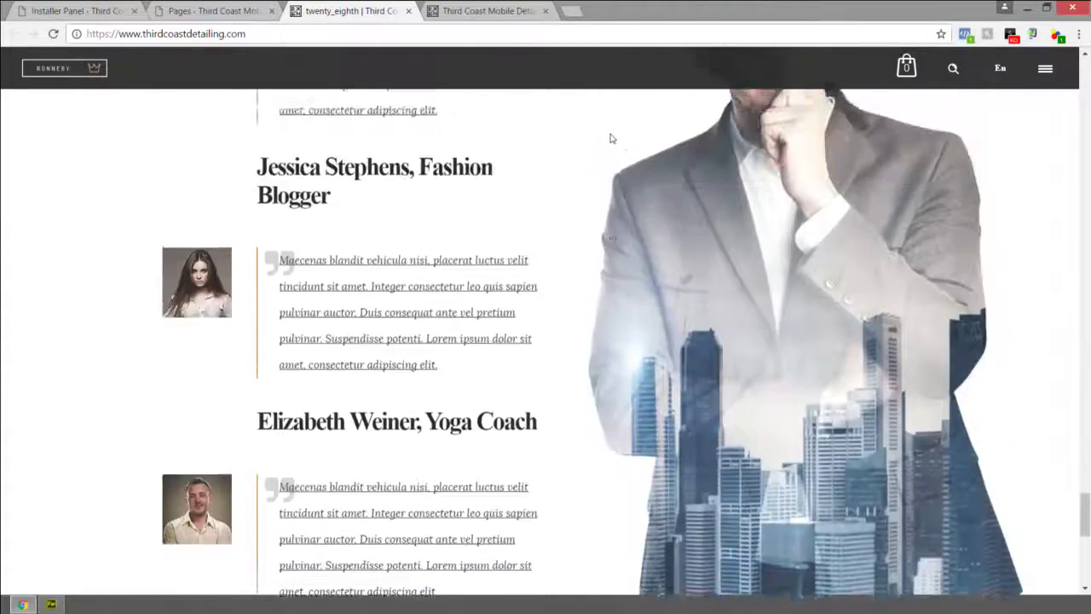
pyautogui.scroll(-1, 610, 138)
pyautogui.scroll(-8, 611, 138)
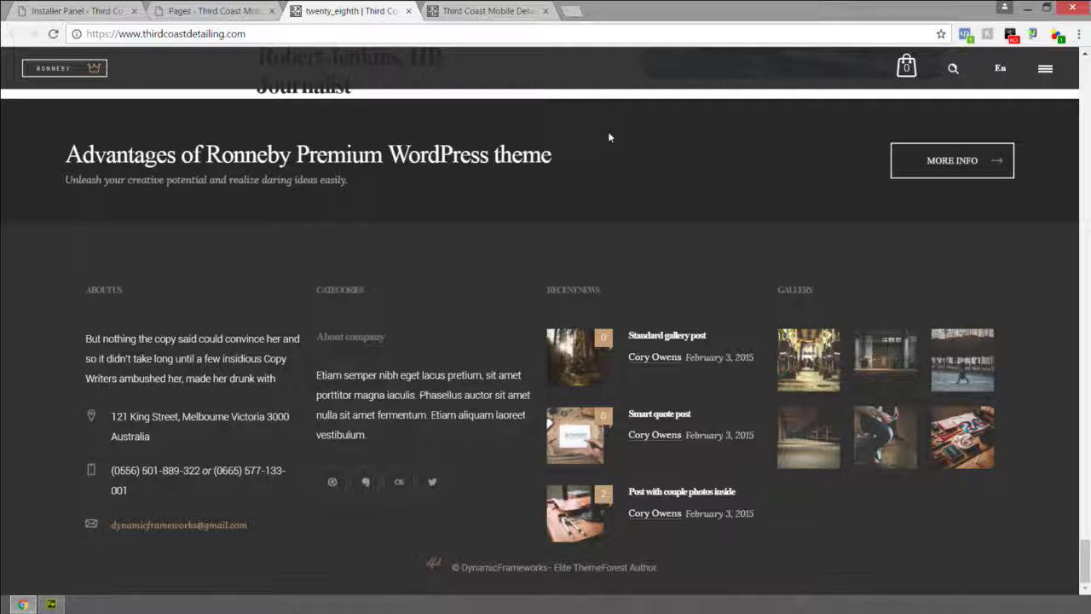
pyautogui.scroll(15, 609, 136)
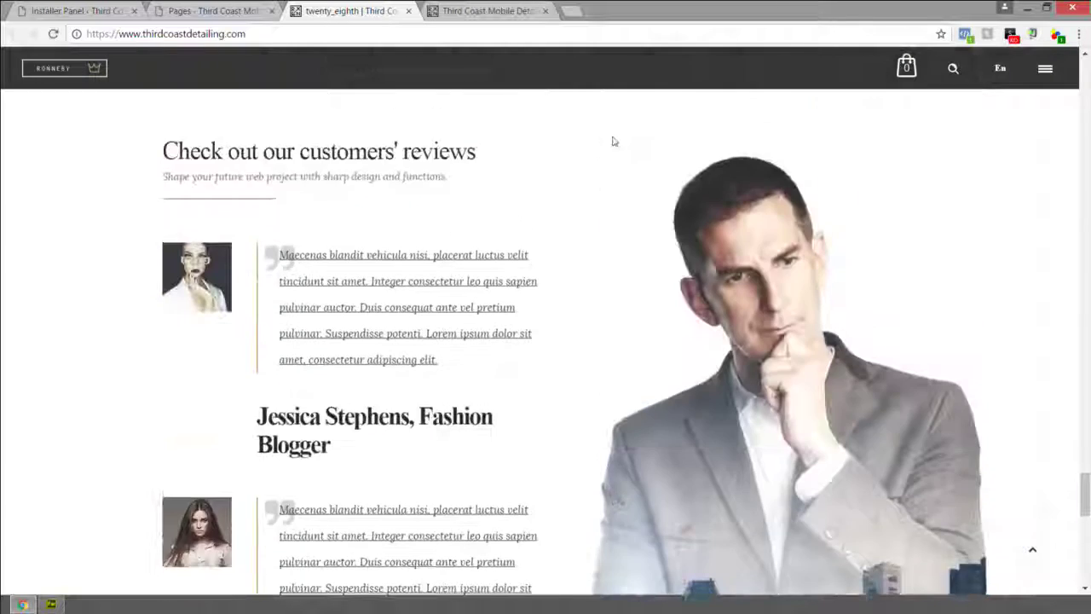
pyautogui.scroll(1, 613, 142)
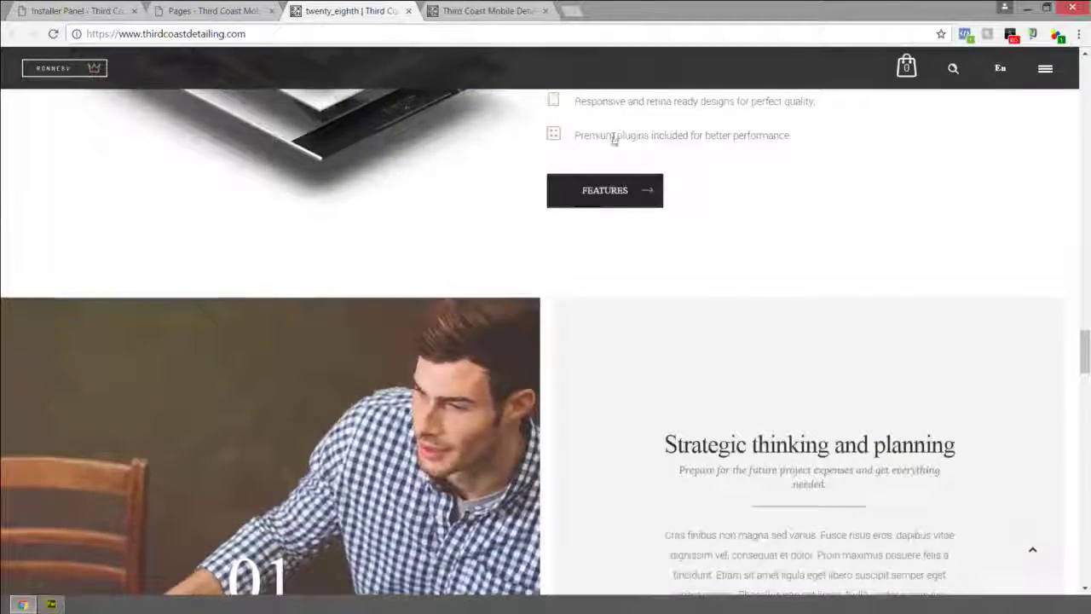
pyautogui.scroll(10, 613, 139)
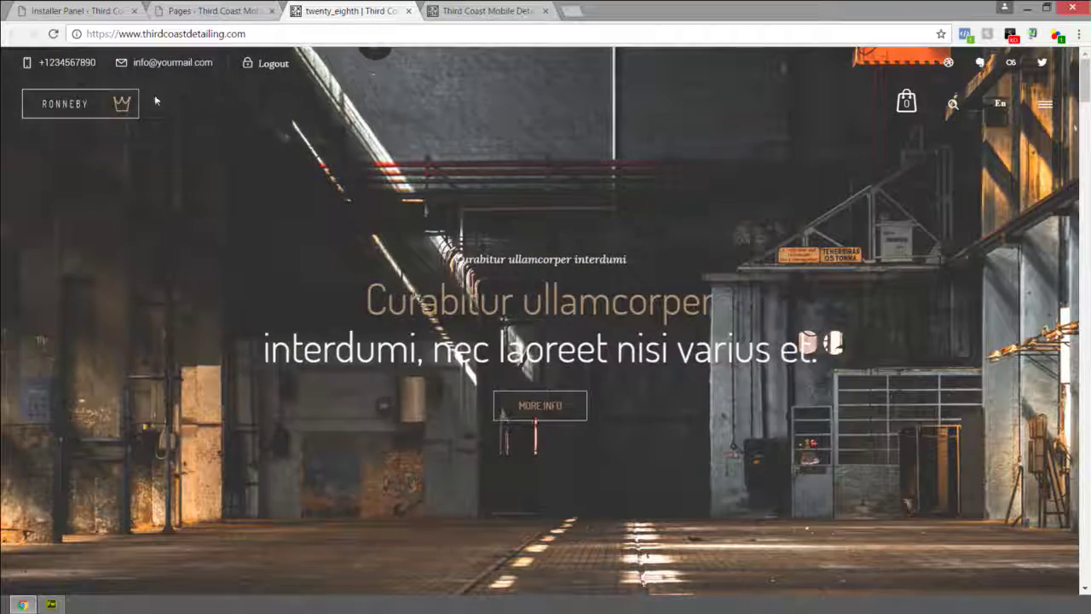
# Step through the slides of the front page's hero slider to check each background image and caption
pyautogui.scroll(-10, 600, 247)
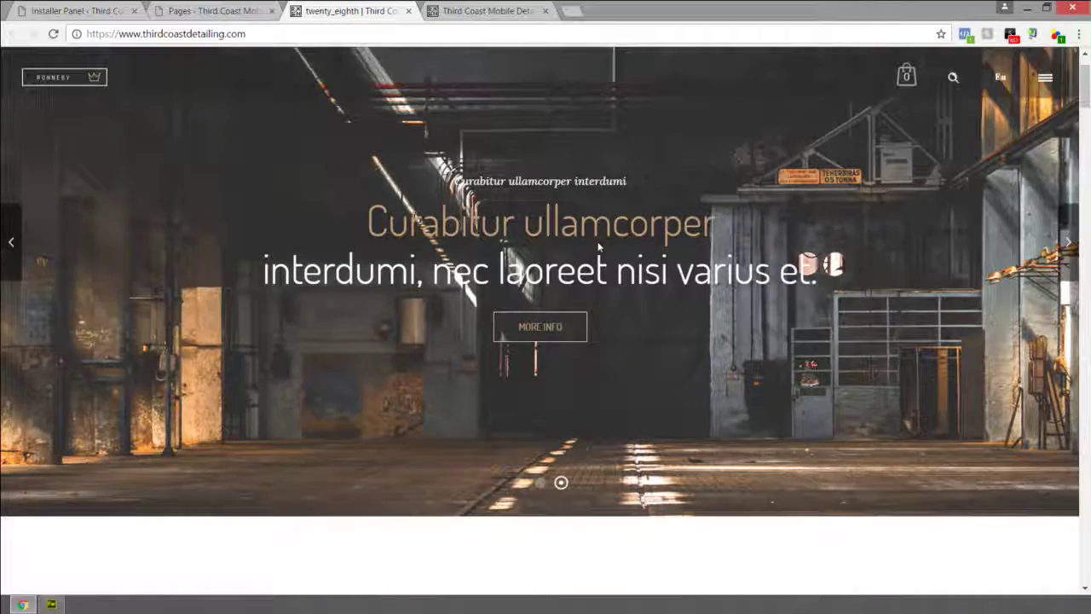
pyautogui.scroll(-5, 598, 249)
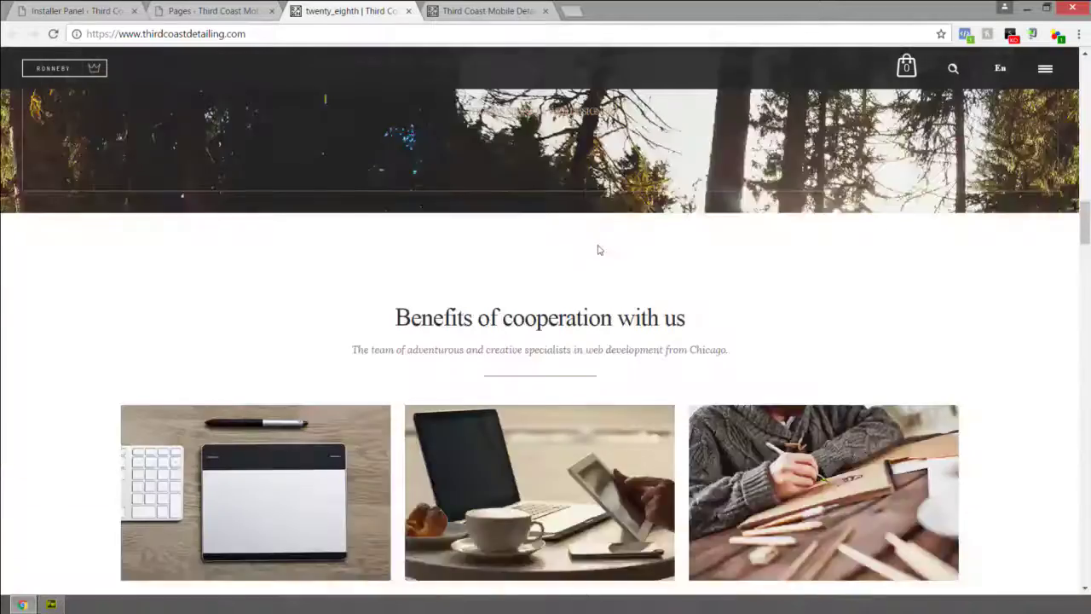
pyautogui.scroll(12, 599, 248)
pyautogui.scroll(2, 598, 240)
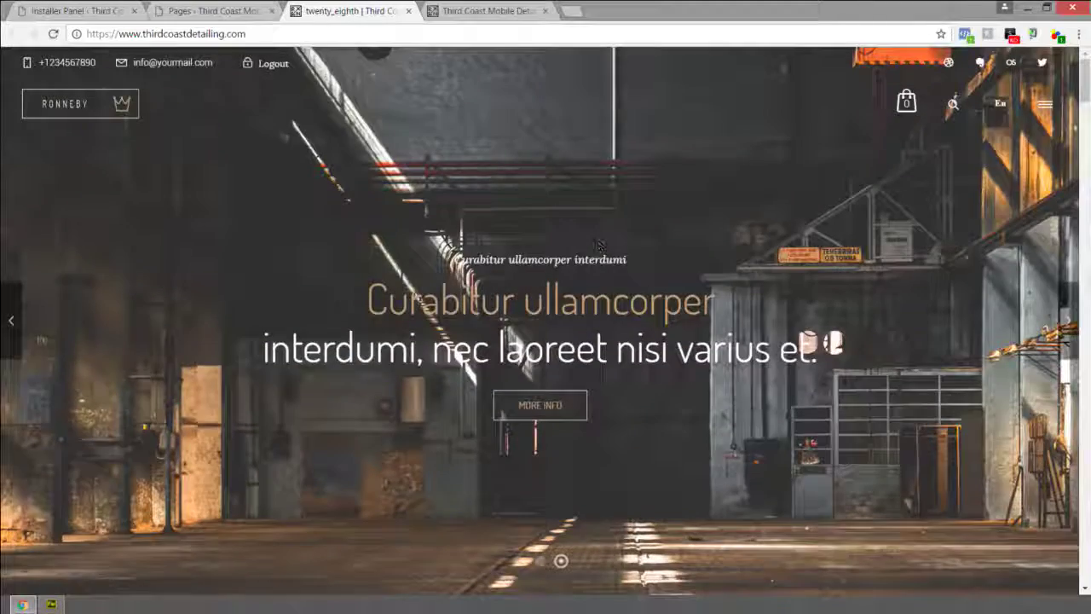
pyautogui.click(1068, 329)
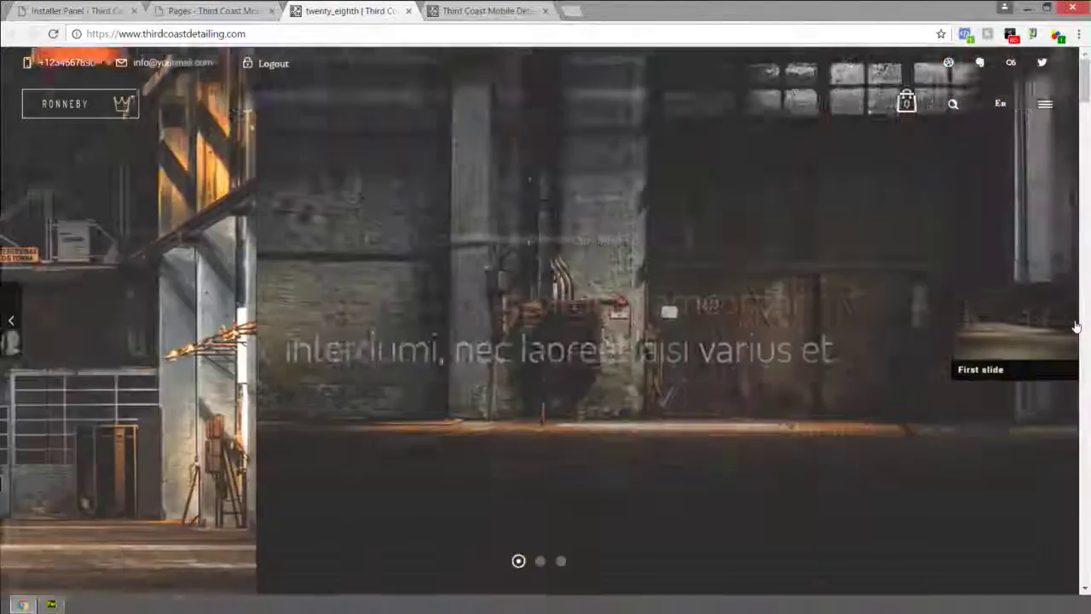
pyautogui.click(1068, 329)
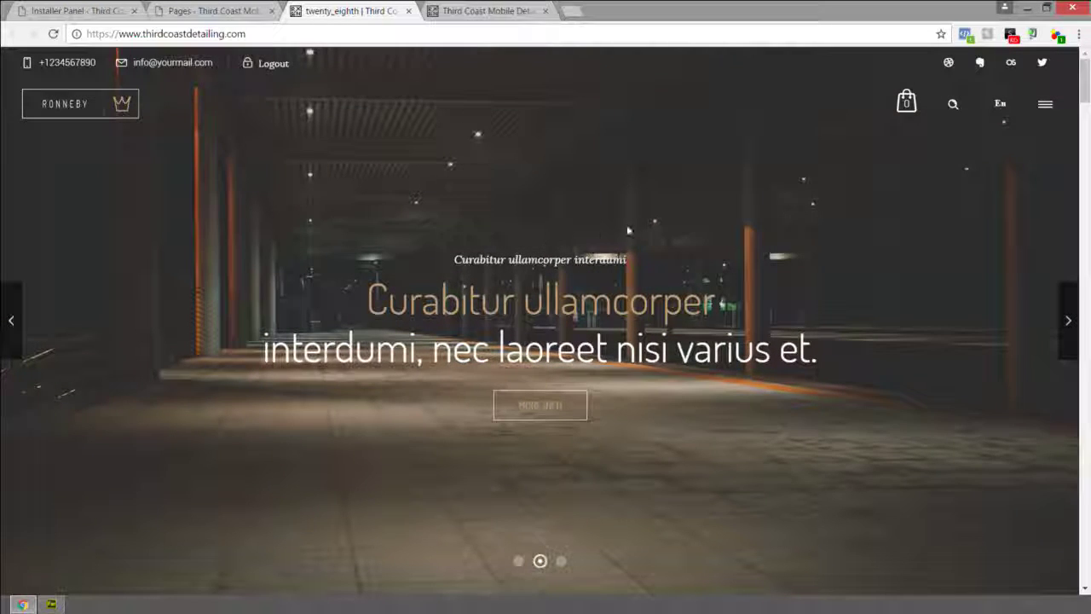
pyautogui.scroll(-2, 629, 231)
pyautogui.scroll(2, 628, 230)
pyautogui.click(1068, 313)
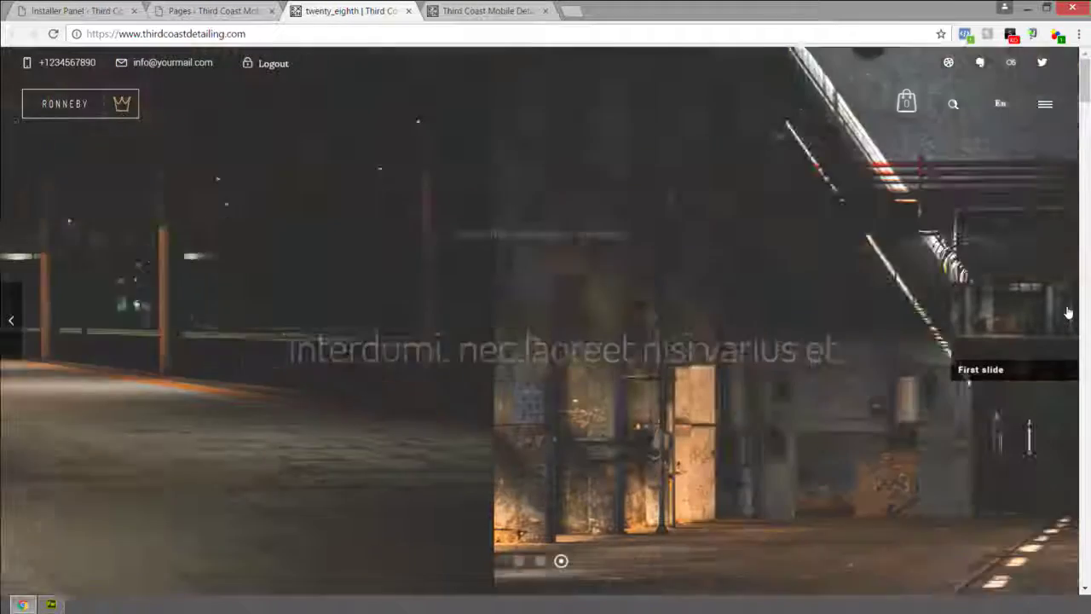
pyautogui.click(1068, 313)
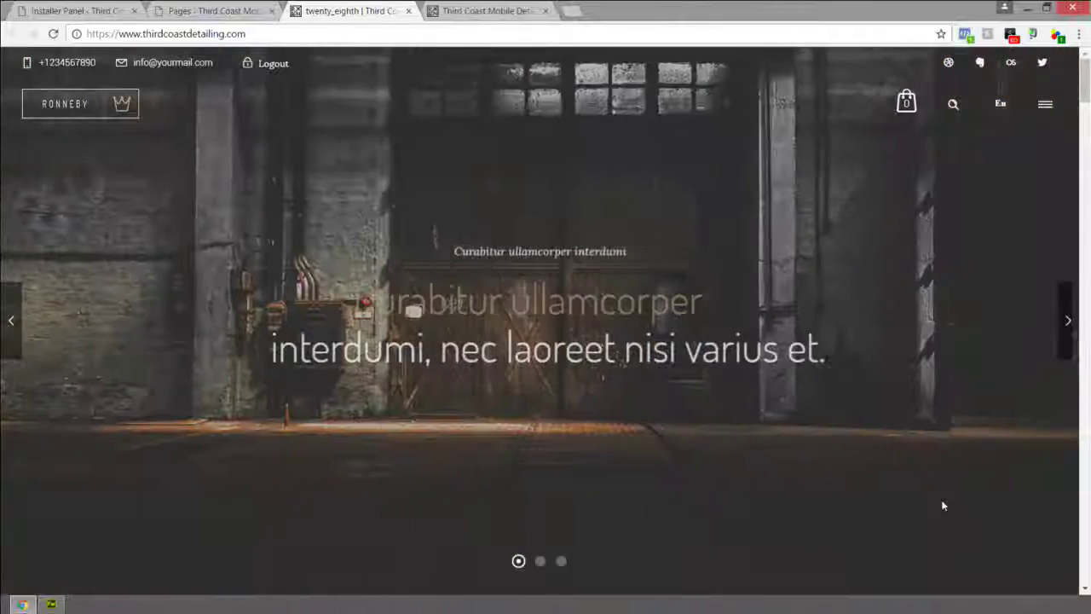
pyautogui.click(1070, 323)
# Examine the front page's six feature blocks and the laptop mockup section below them
pyautogui.scroll(-1, 1070, 323)
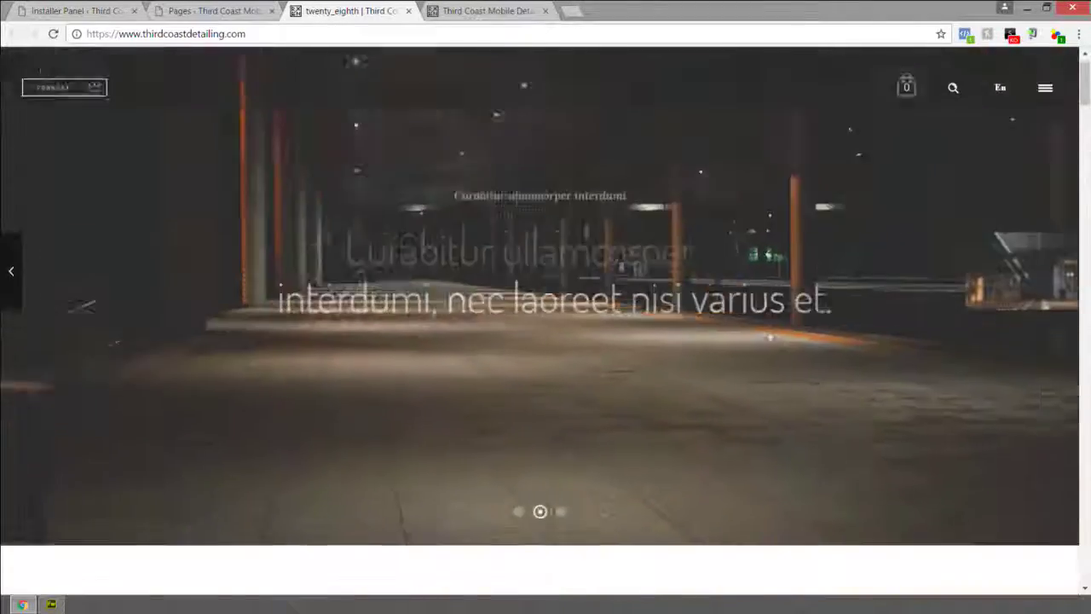
pyautogui.scroll(-2, 618, 392)
pyautogui.scroll(3, 618, 392)
pyautogui.scroll(-10, 618, 392)
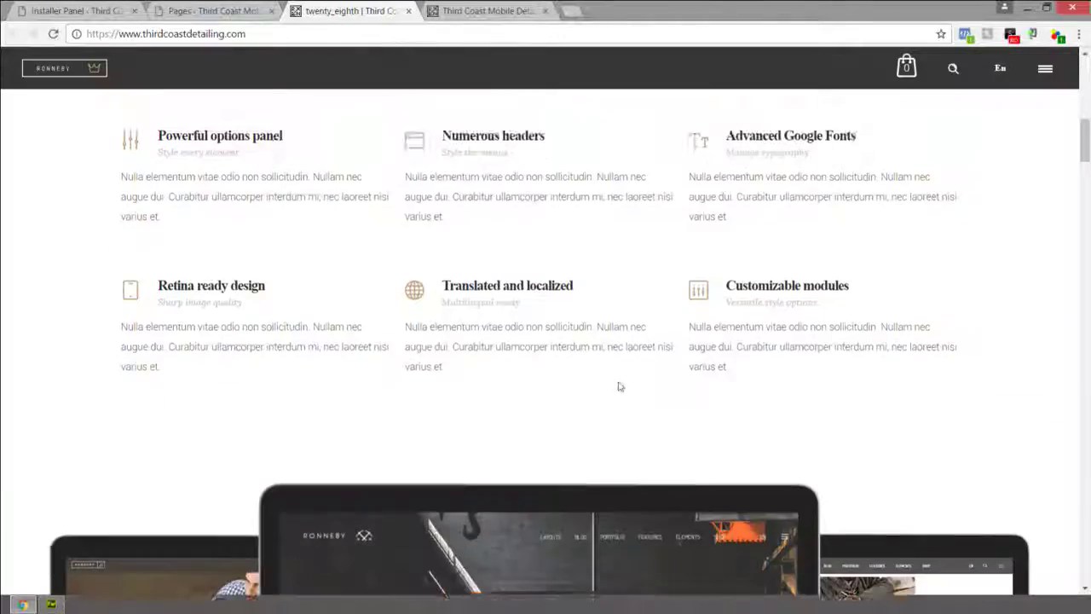
pyautogui.scroll(2, 631, 375)
pyautogui.scroll(-5, 646, 361)
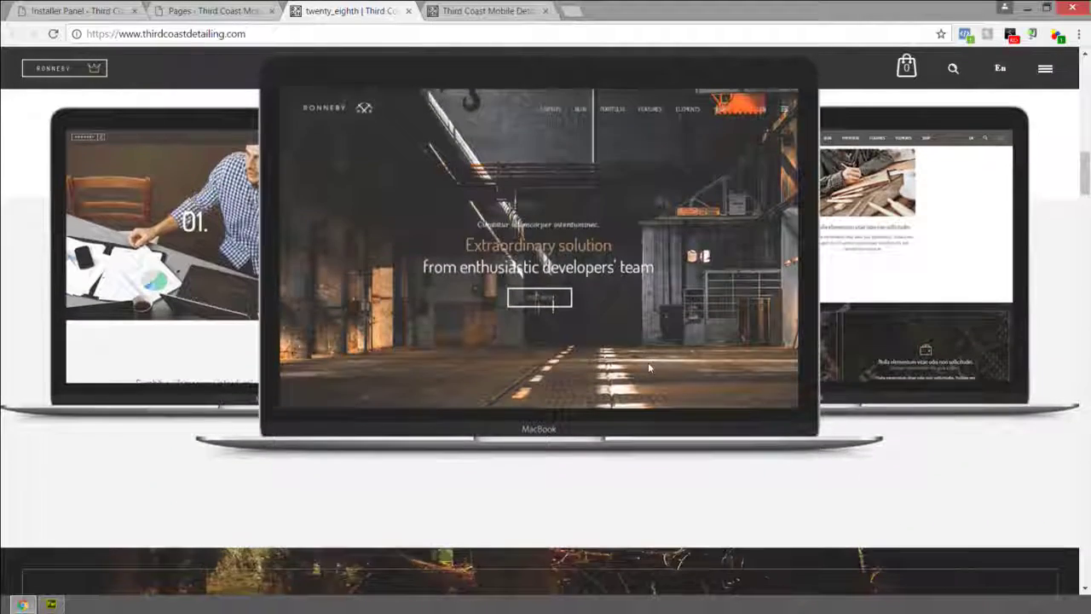
pyautogui.scroll(2, 647, 363)
pyautogui.moveTo(648, 362); pyautogui.dragTo(770, 194)
pyautogui.scroll(-2, 723, 196)
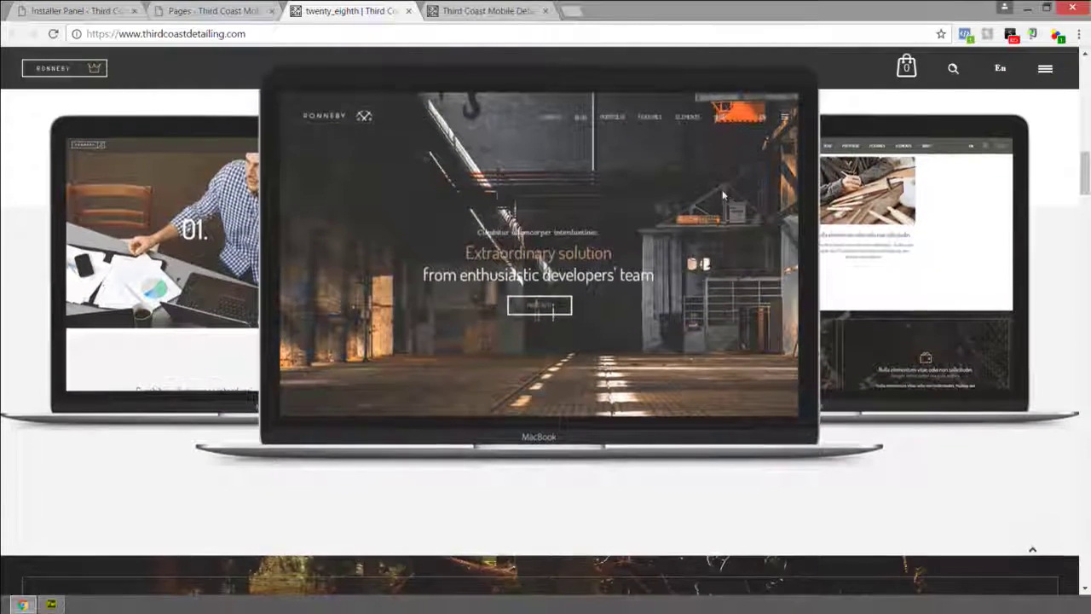
# Examine the forest quote banner, the benefits columns, the mountain-background services section and the partner logo carousel
pyautogui.scroll(-7, 669, 228)
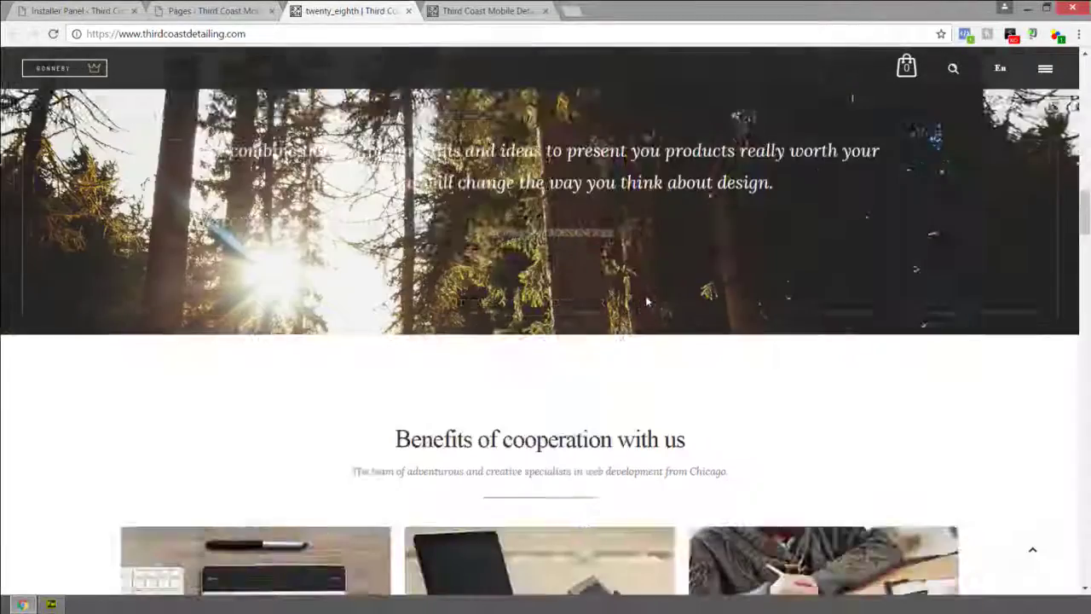
pyautogui.scroll(1, 669, 227)
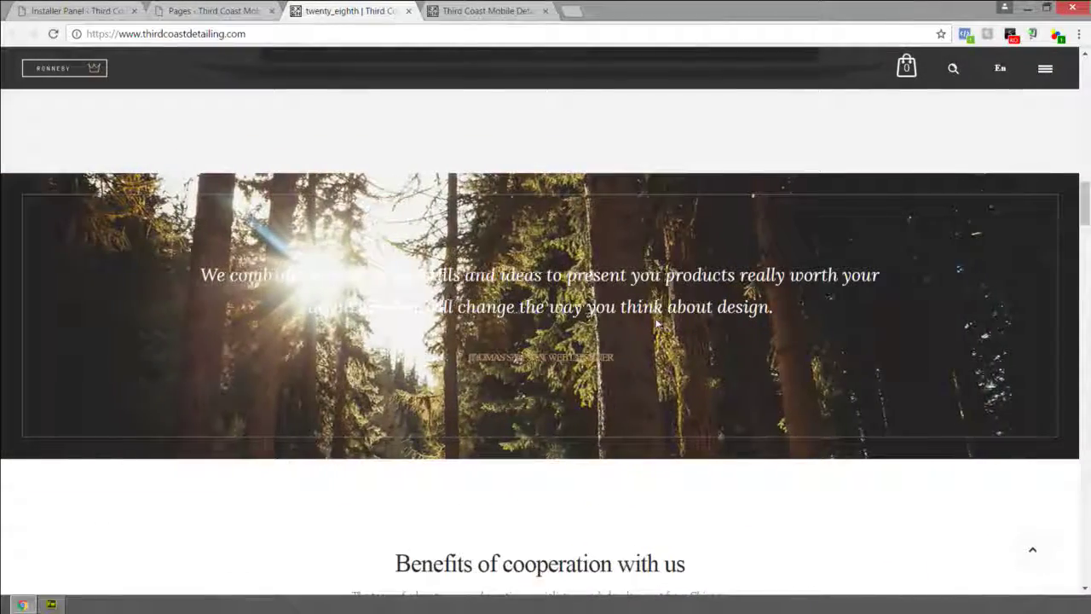
pyautogui.scroll(-3, 657, 320)
pyautogui.scroll(-2, 656, 319)
pyautogui.scroll(6, 656, 320)
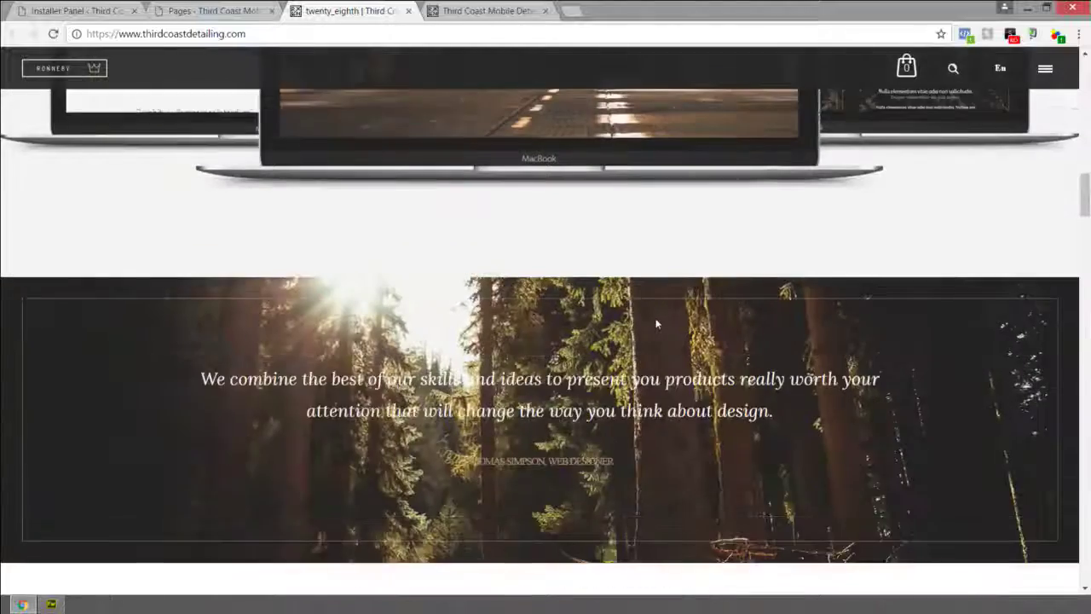
pyautogui.scroll(-5, 656, 332)
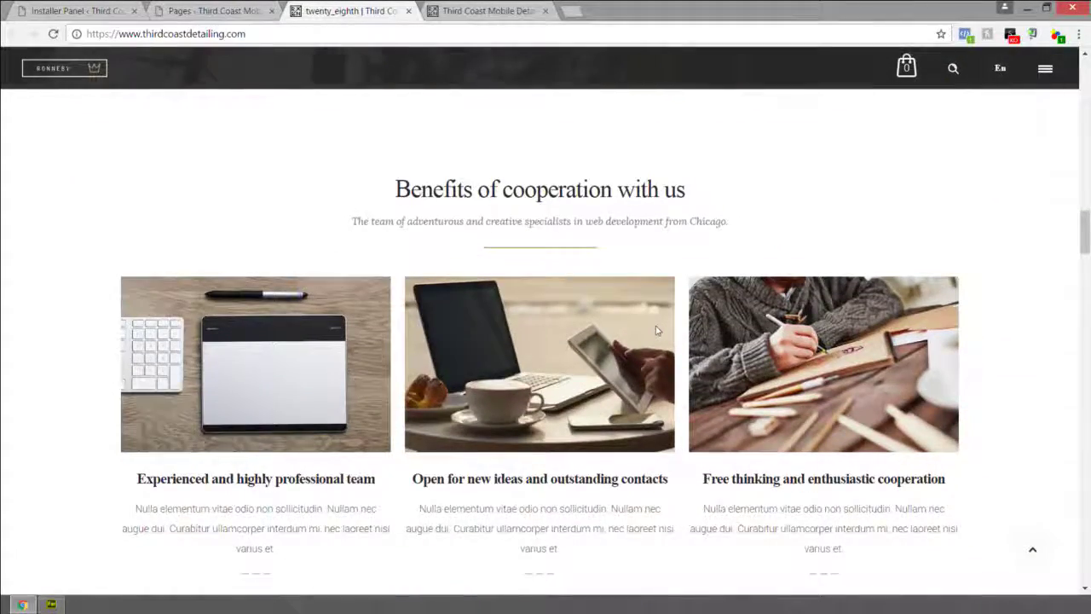
pyautogui.scroll(-3, 657, 330)
pyautogui.scroll(-2, 656, 328)
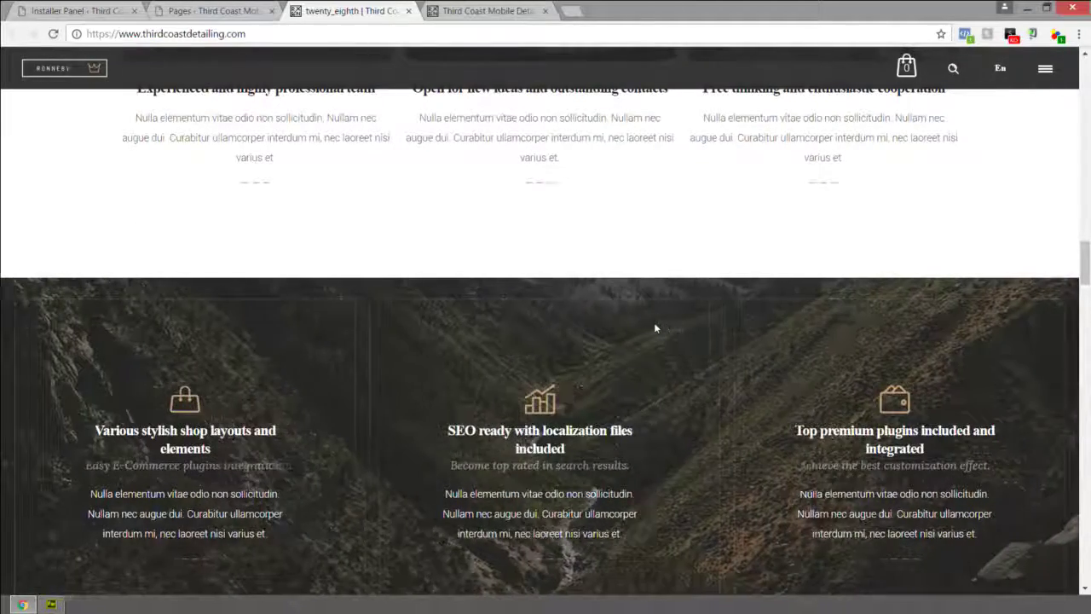
pyautogui.scroll(-6, 656, 329)
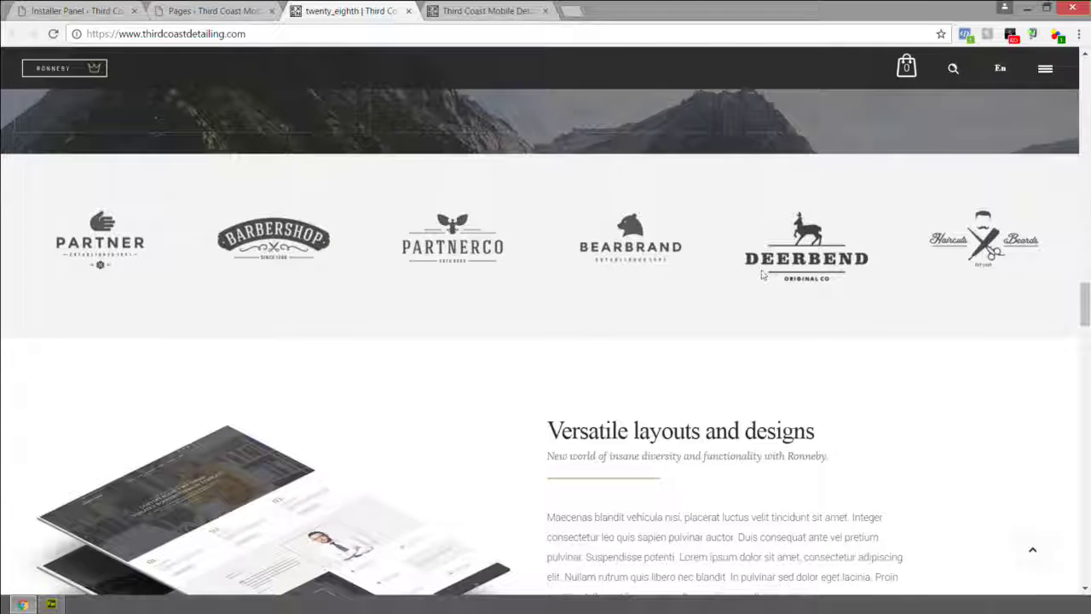
# Open the twenty_eighth front page for editing from the pages list and return to the live front page's browser tab
pyautogui.click(218, 8)
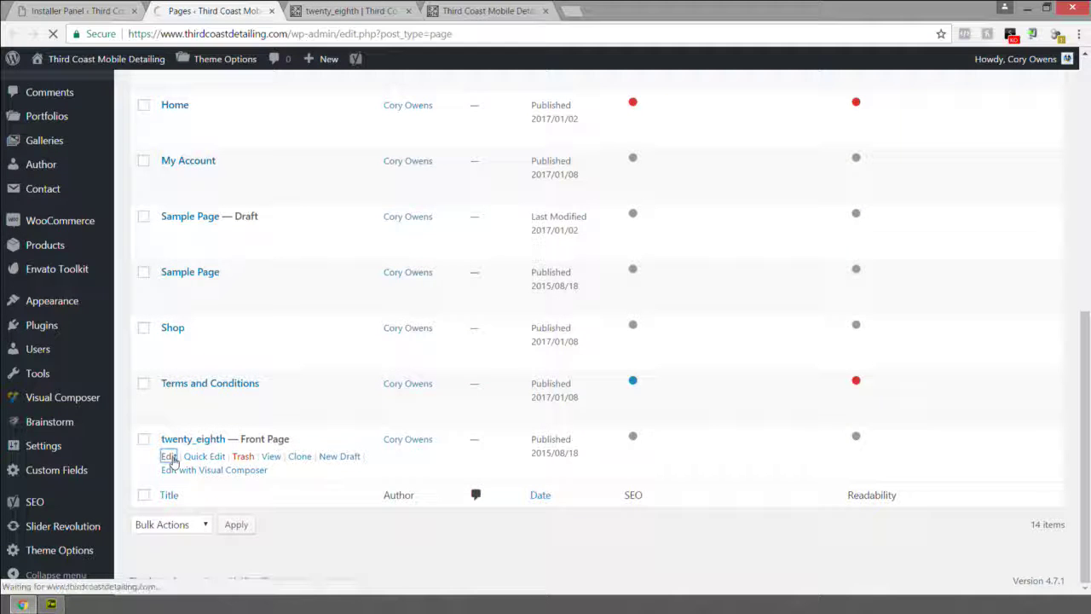
pyautogui.hotkey('ctrl', 'Tab')
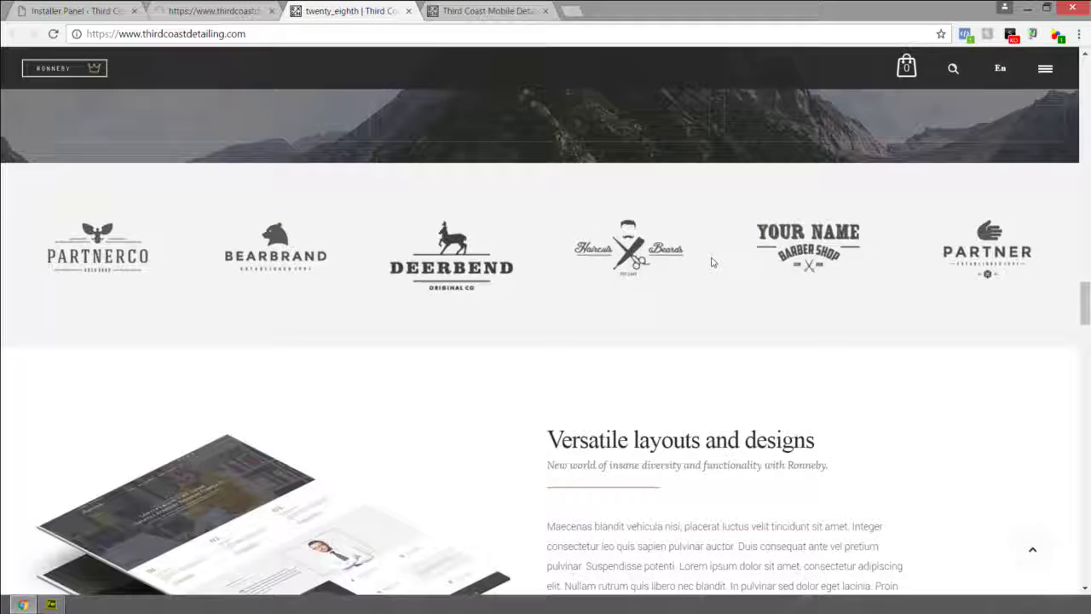
# Review the front page from the partner logos back up to the feature blocks, highlighting the "Benefits of cooperation with us" heading and its subtitle
pyautogui.scroll(3, 700, 266)
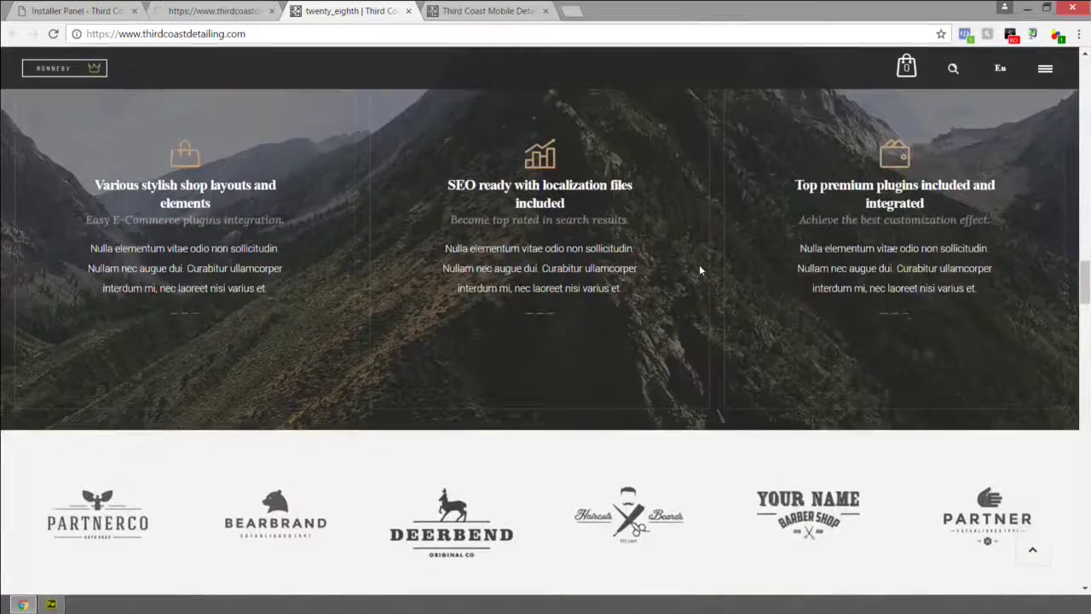
pyautogui.scroll(2, 699, 269)
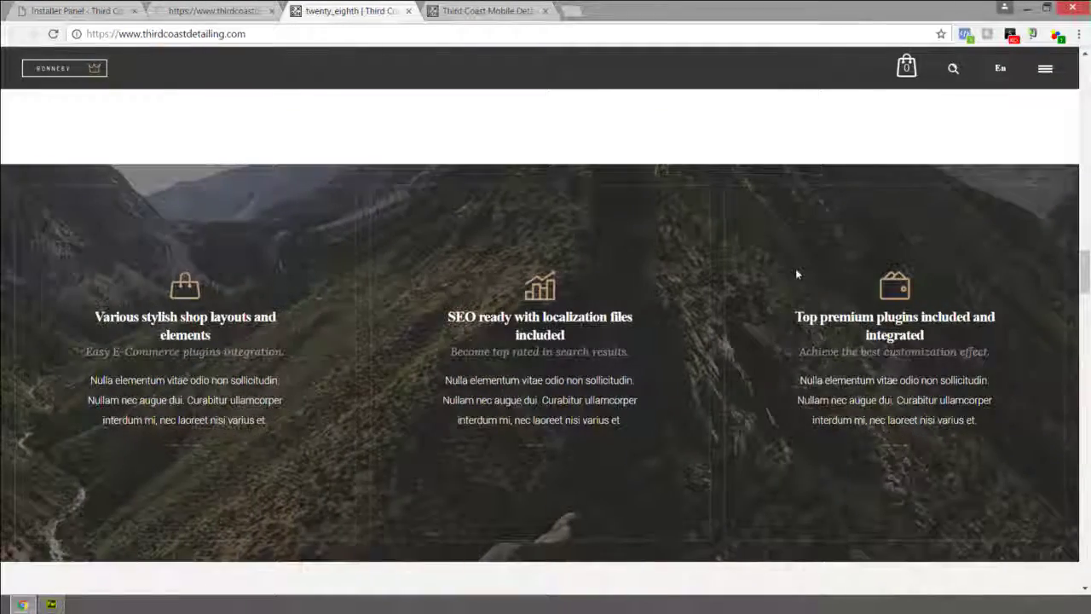
pyautogui.scroll(1, 1087, 248)
pyautogui.scroll(5, 1087, 248)
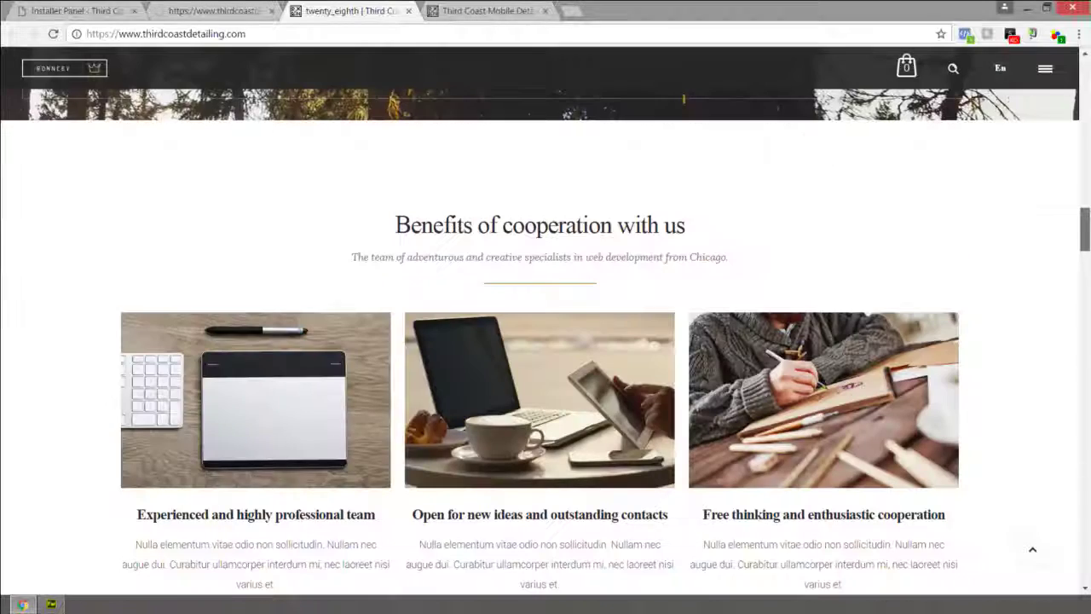
pyautogui.scroll(-2, 546, 341)
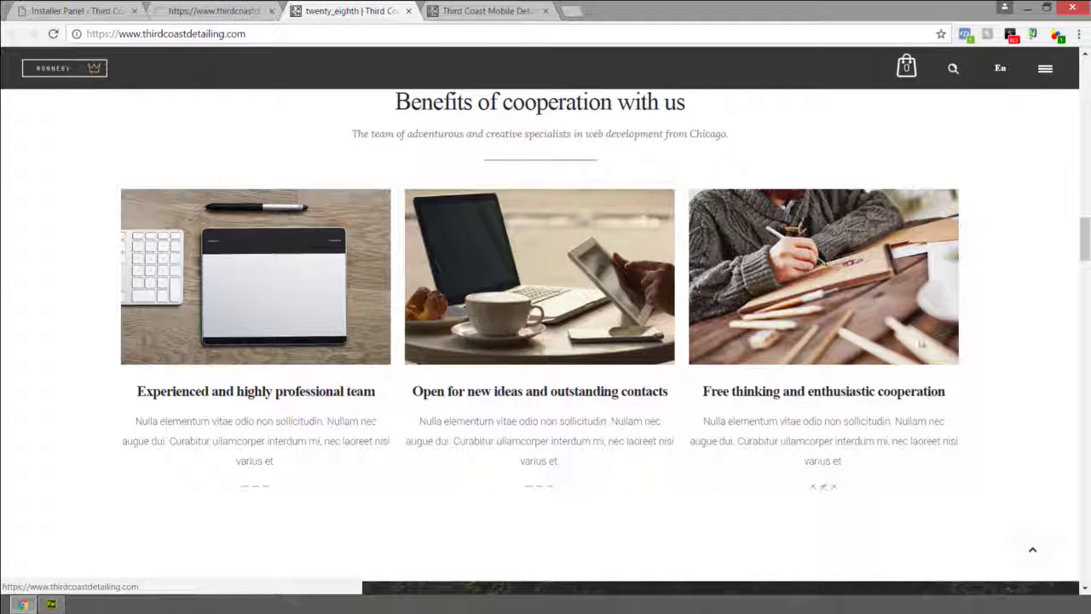
pyautogui.scroll(1, 866, 186)
pyautogui.scroll(2, 868, 188)
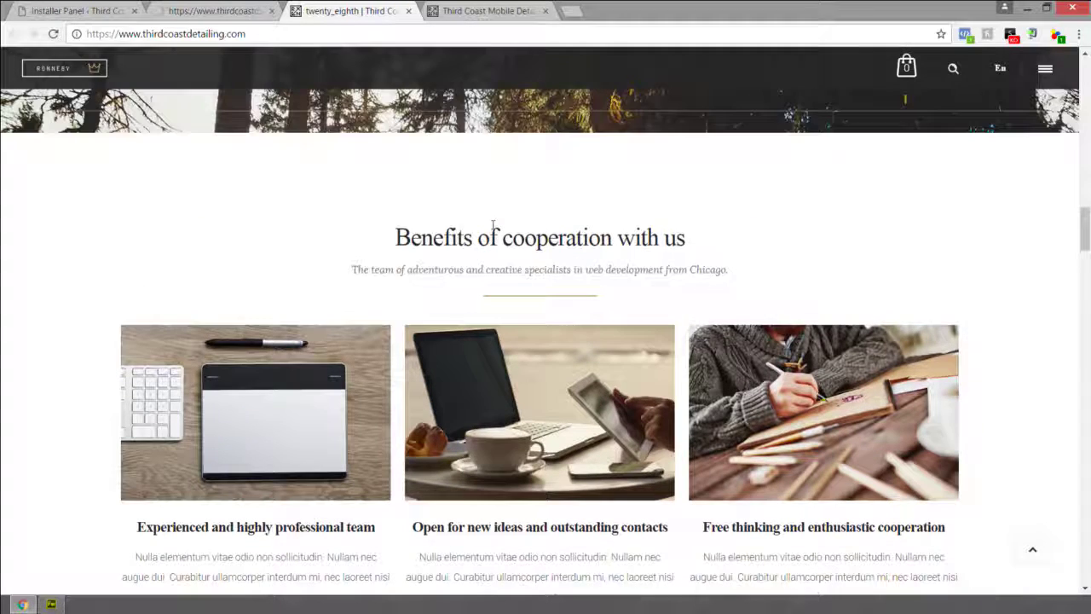
pyautogui.moveTo(494, 226); pyautogui.dragTo(784, 273)
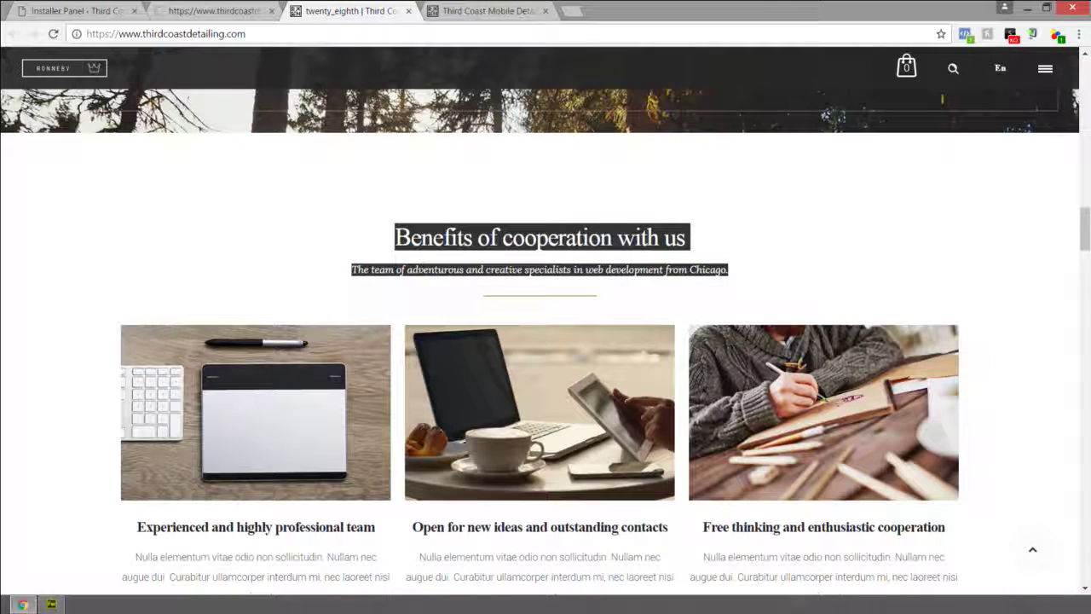
pyautogui.moveTo(1086, 231); pyautogui.dragTo(1086, 134)
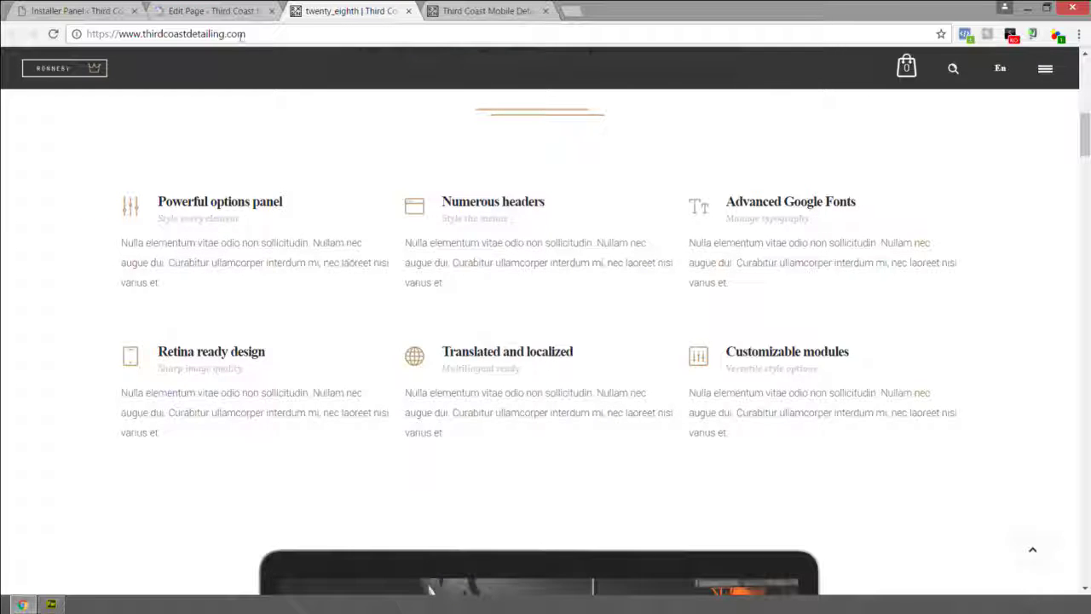
# Review the front page's hero slider, advance it to the next slide, and return to the twenty_eighth page's editor
pyautogui.scroll(5, 376, 257)
pyautogui.scroll(-2, 376, 258)
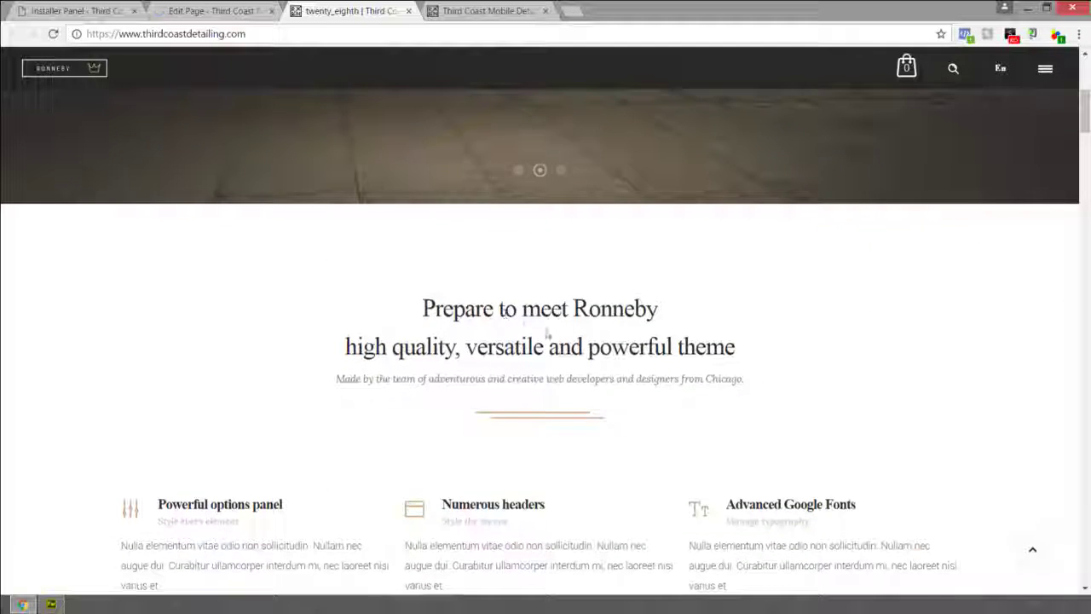
pyautogui.scroll(5, 376, 257)
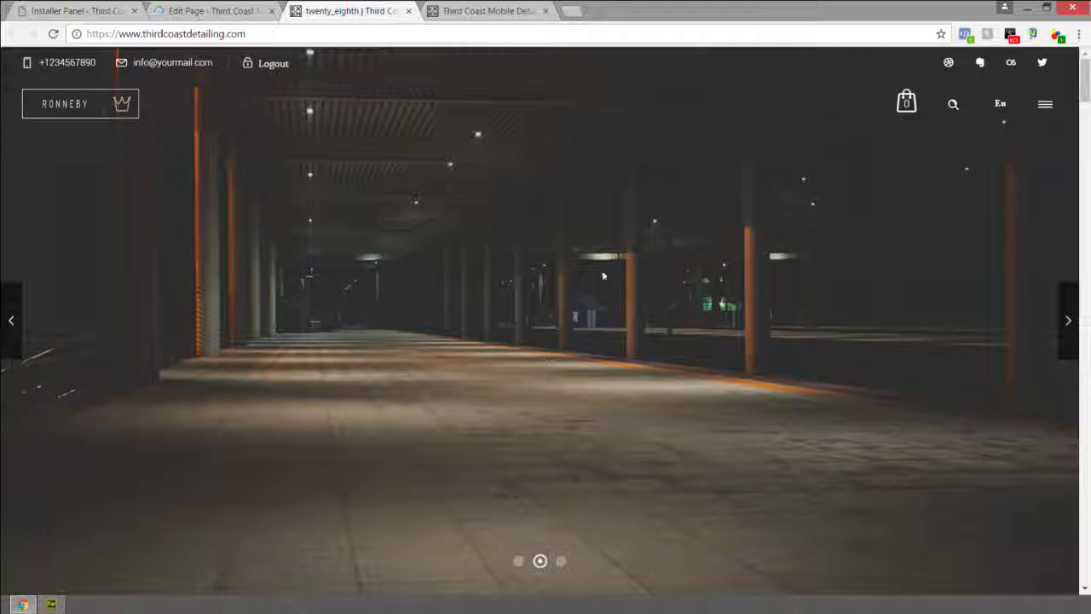
pyautogui.click(207, 10)
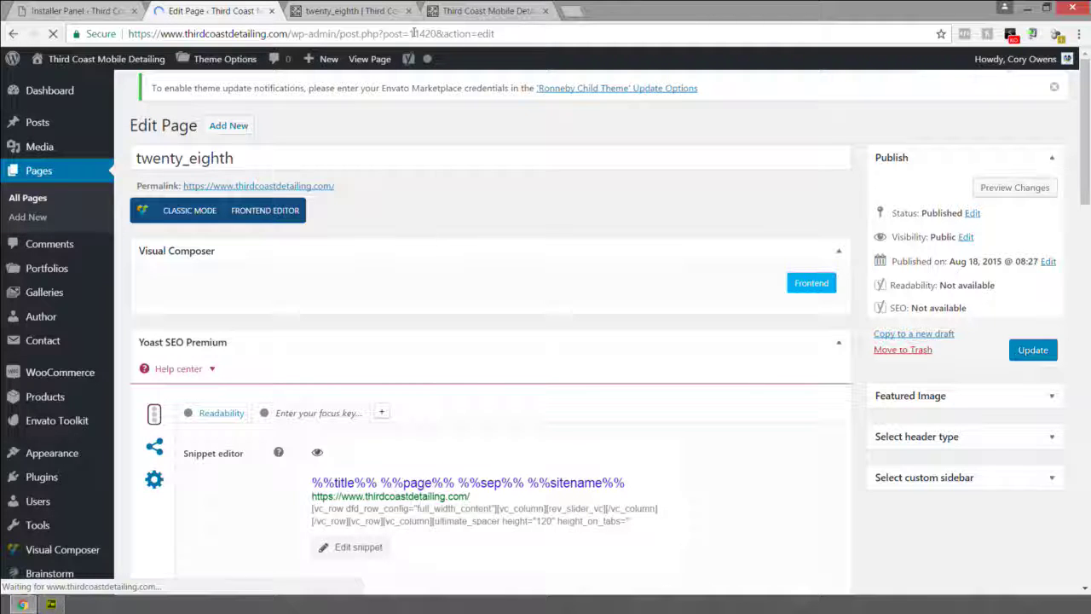
pyautogui.click(351, 11)
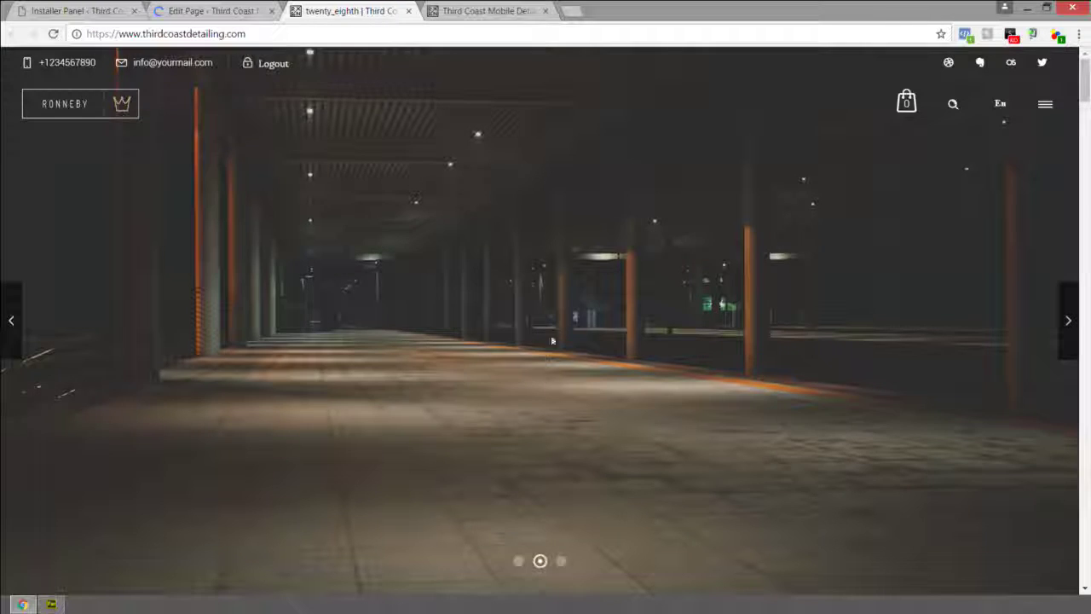
pyautogui.click(1070, 307)
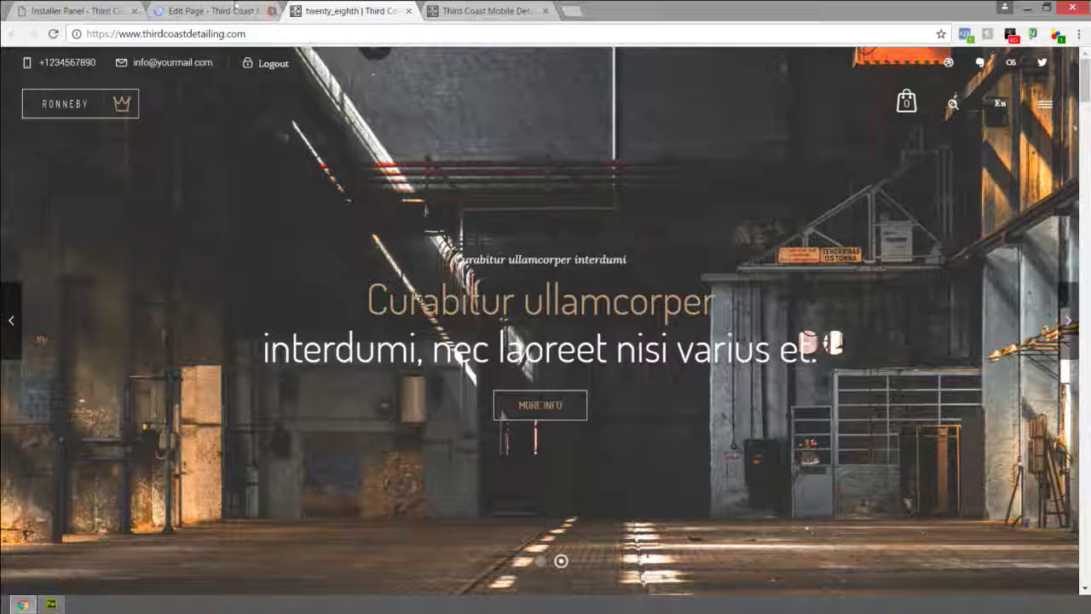
pyautogui.hotkey('ctrl', 'shift', 'Tab')
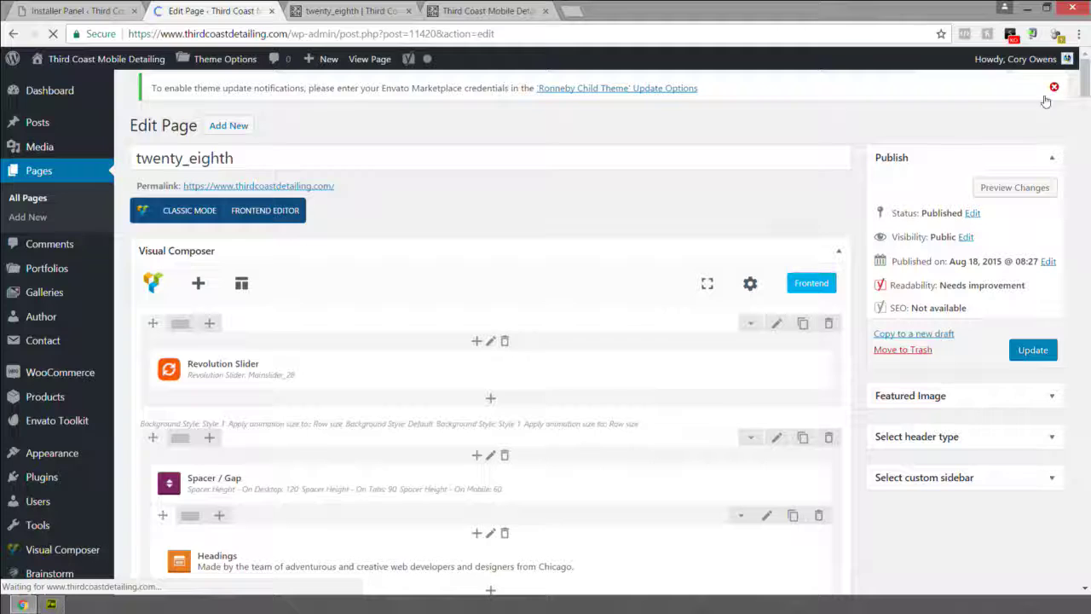
# Examine the page's Visual Composer layout from the Revolution Slider row through the Headings element to both rows of Info Boxes
pyautogui.click(1047, 98)
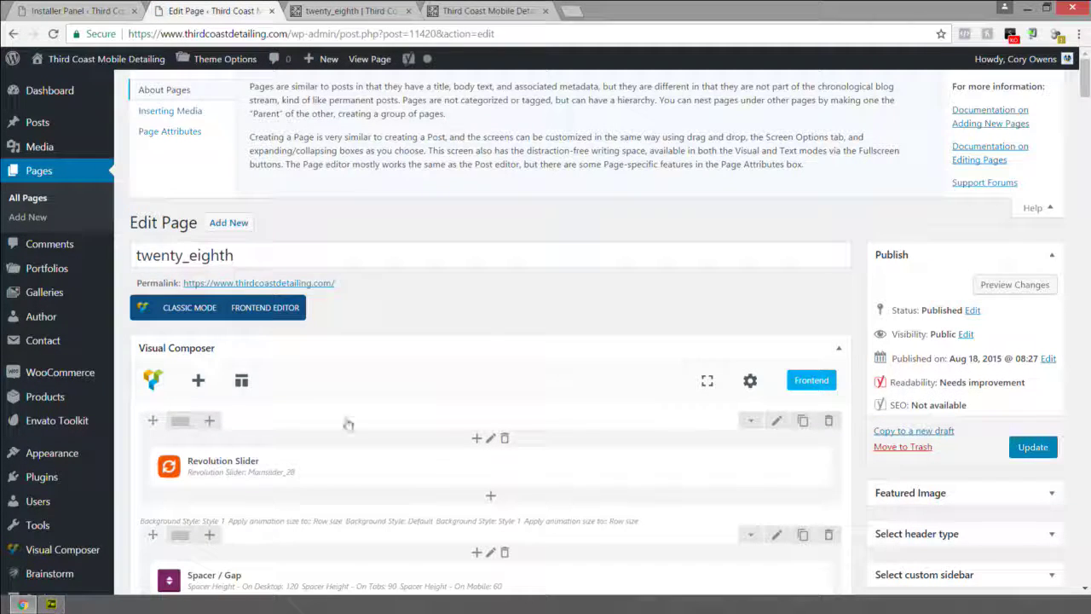
pyautogui.scroll(-1, 413, 358)
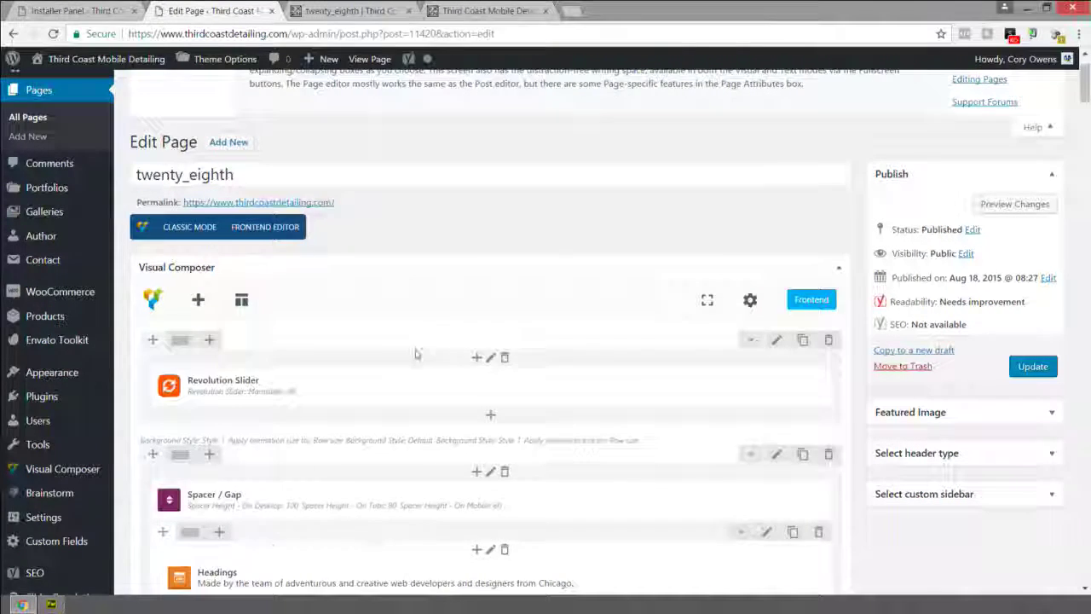
pyautogui.scroll(-1, 417, 353)
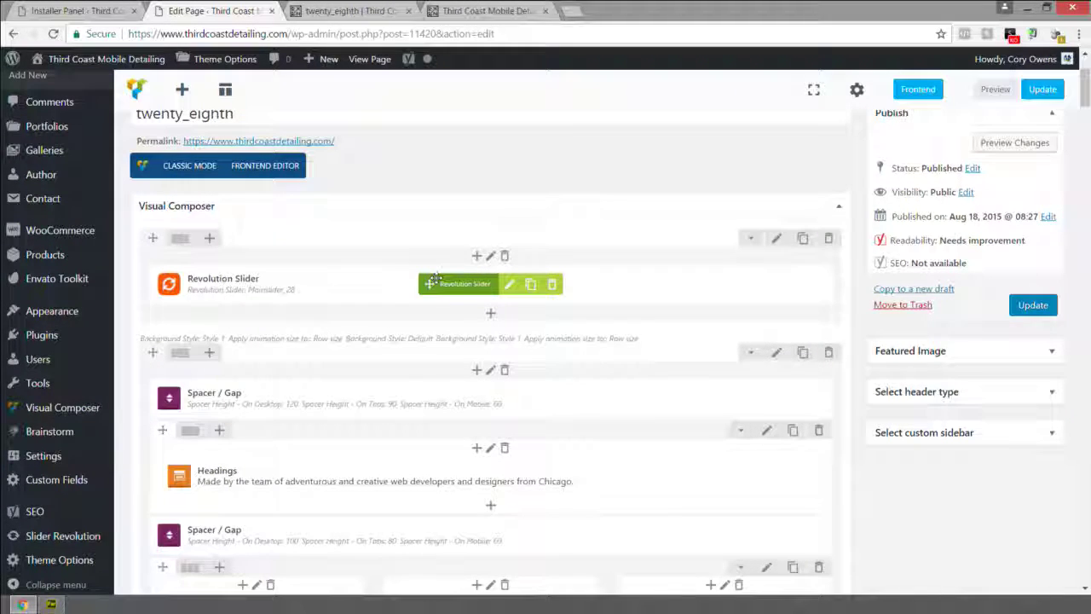
pyautogui.moveTo(444, 285); pyautogui.dragTo(435, 283)
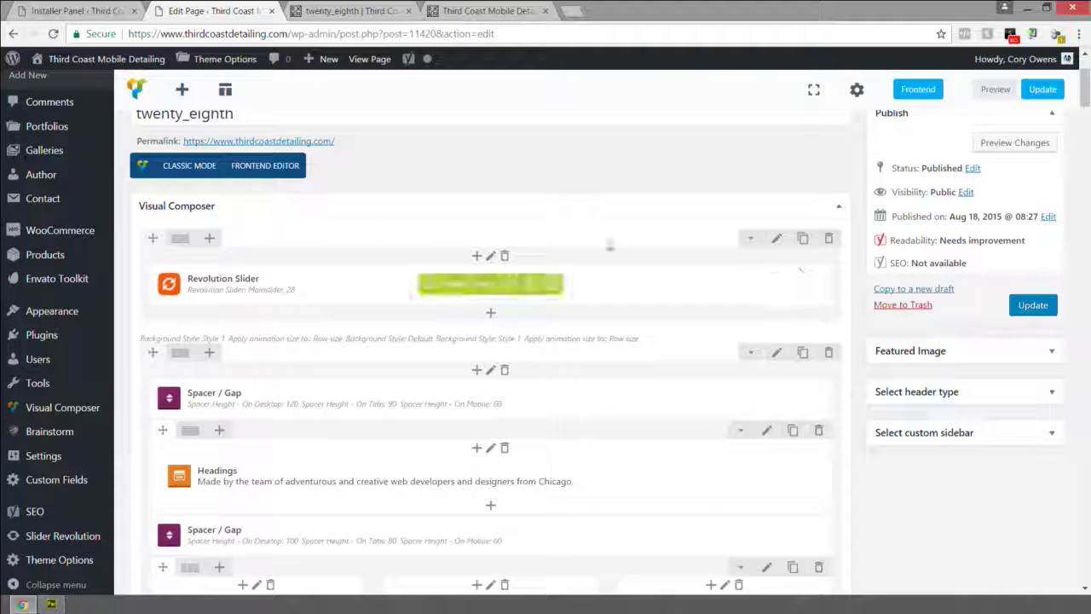
pyautogui.scroll(-1, 513, 298)
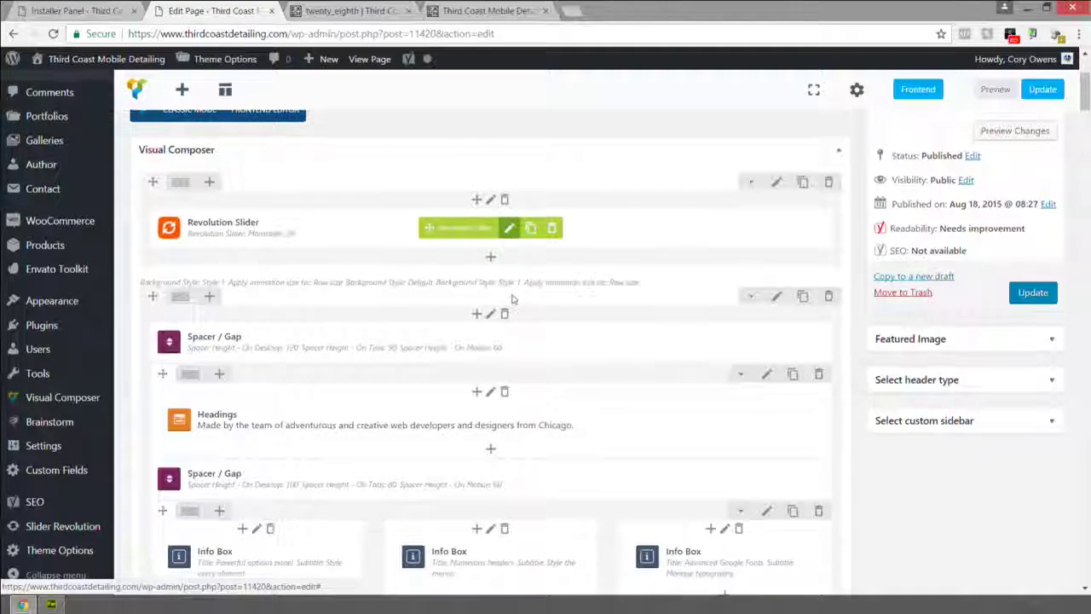
pyautogui.scroll(-1, 341, 312)
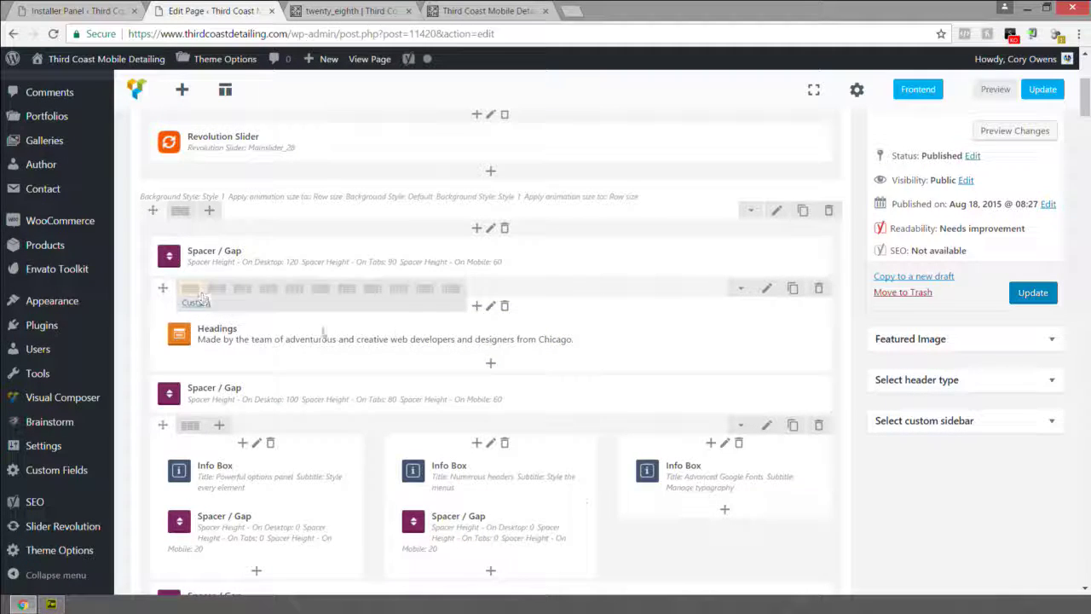
pyautogui.scroll(-3, 537, 320)
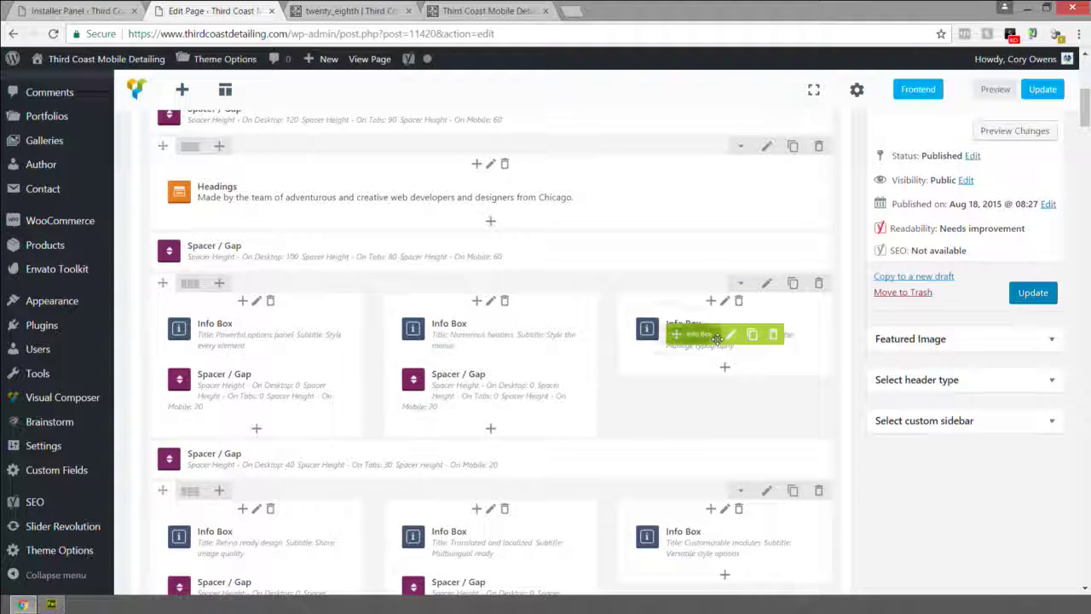
pyautogui.scroll(-5, 718, 338)
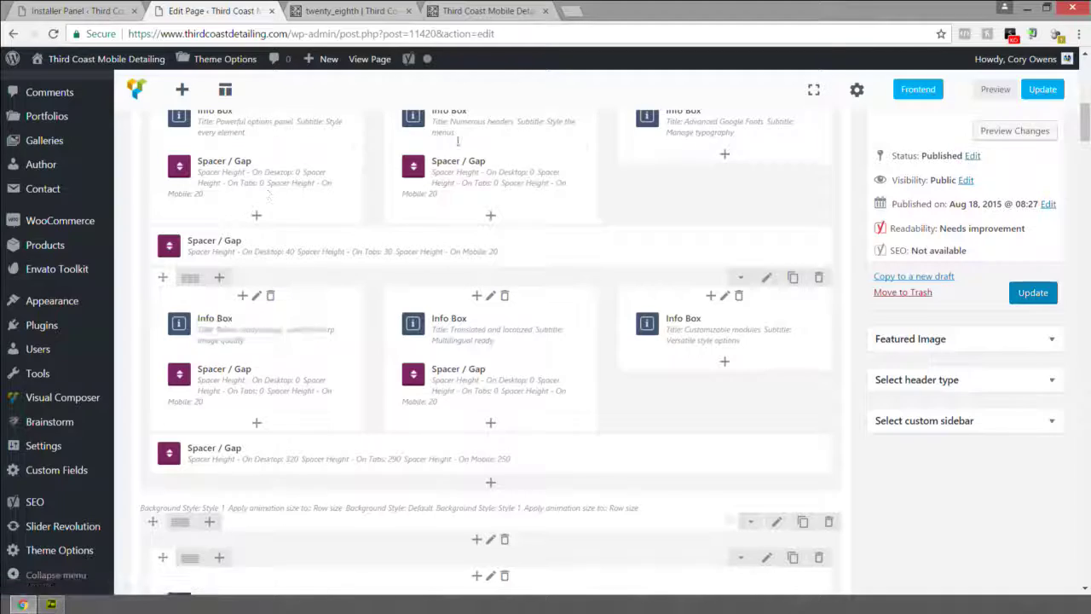
# Compare the live page's six feature blocks with the editor's Info Box elements and continue to the Single Image row
pyautogui.hotkey('ctrl', 'Tab')
pyautogui.scroll(-10, 399, 146)
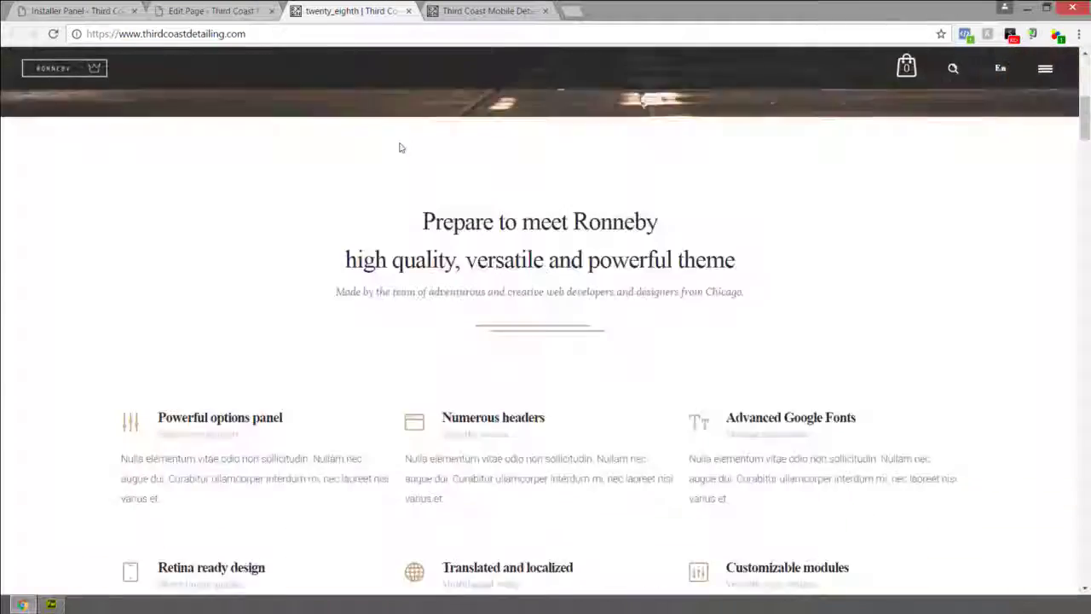
pyautogui.scroll(2, 401, 147)
pyautogui.scroll(-1, 256, 143)
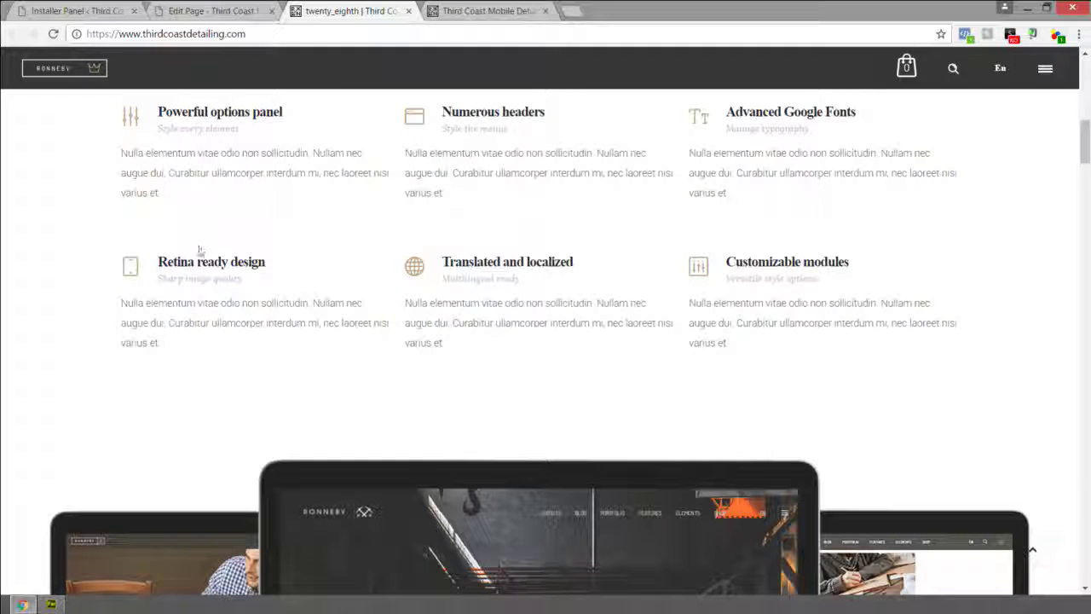
pyautogui.click(214, 10)
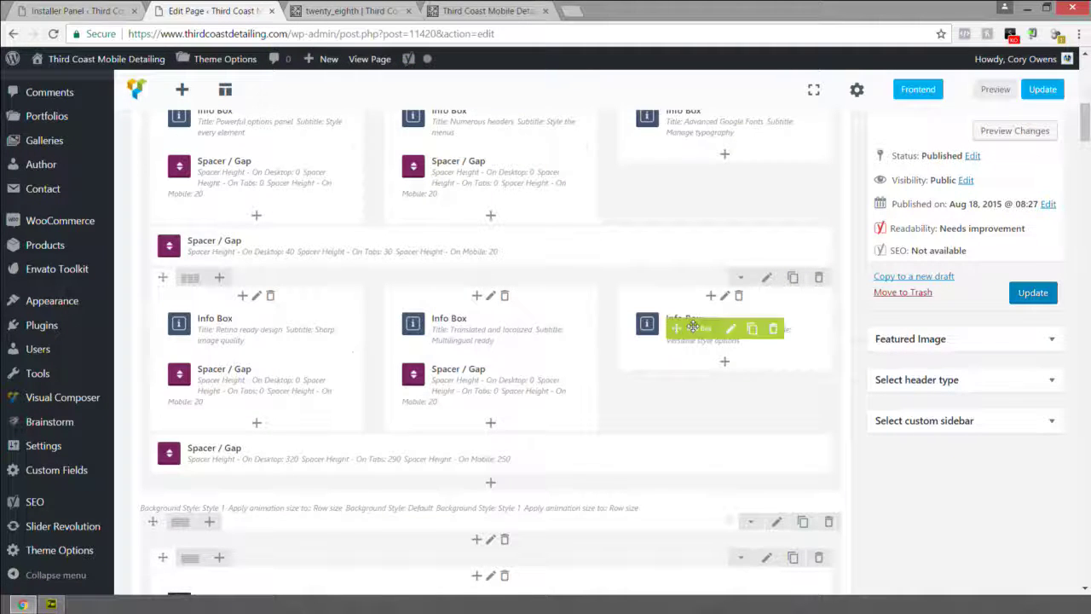
pyautogui.scroll(-2, 693, 329)
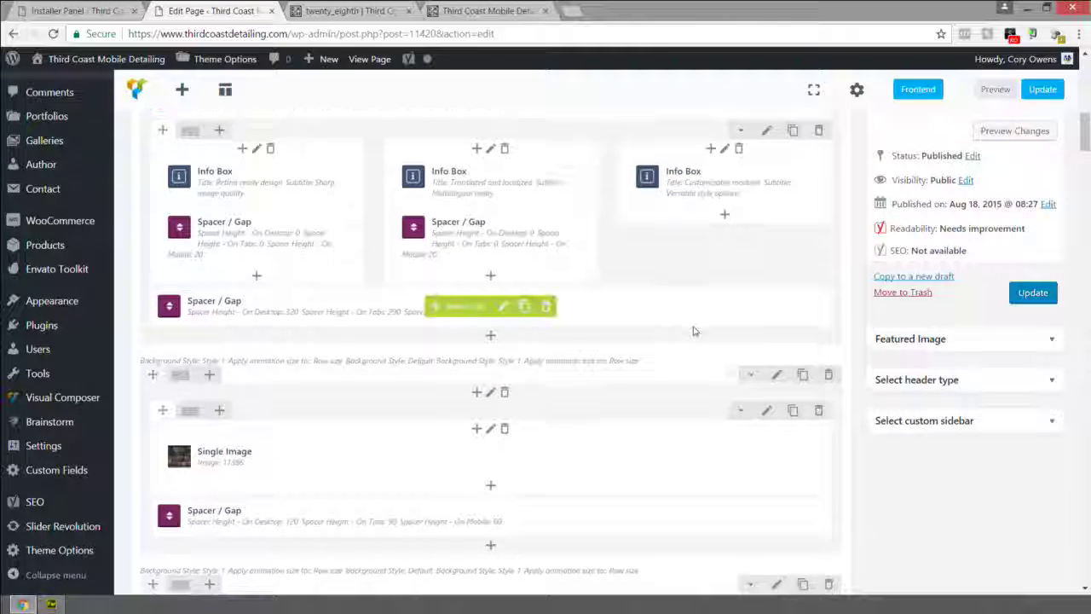
pyautogui.scroll(-3, 693, 331)
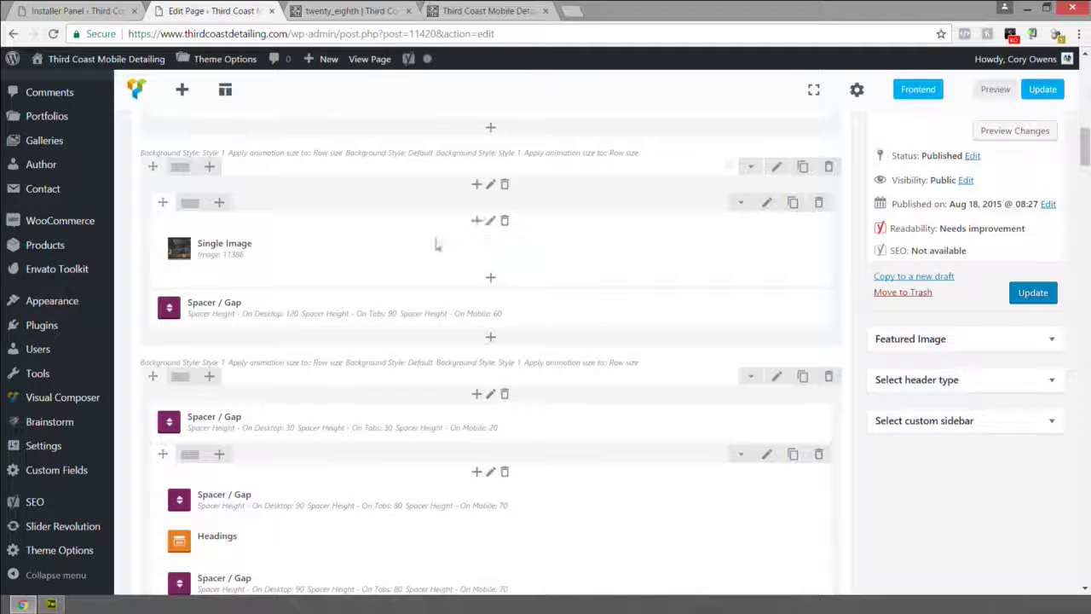
# Match the Single Image row to the live laptop mockup and the following Headings row to the forest quote banner
pyautogui.hotkey('ctrl', 'Tab')
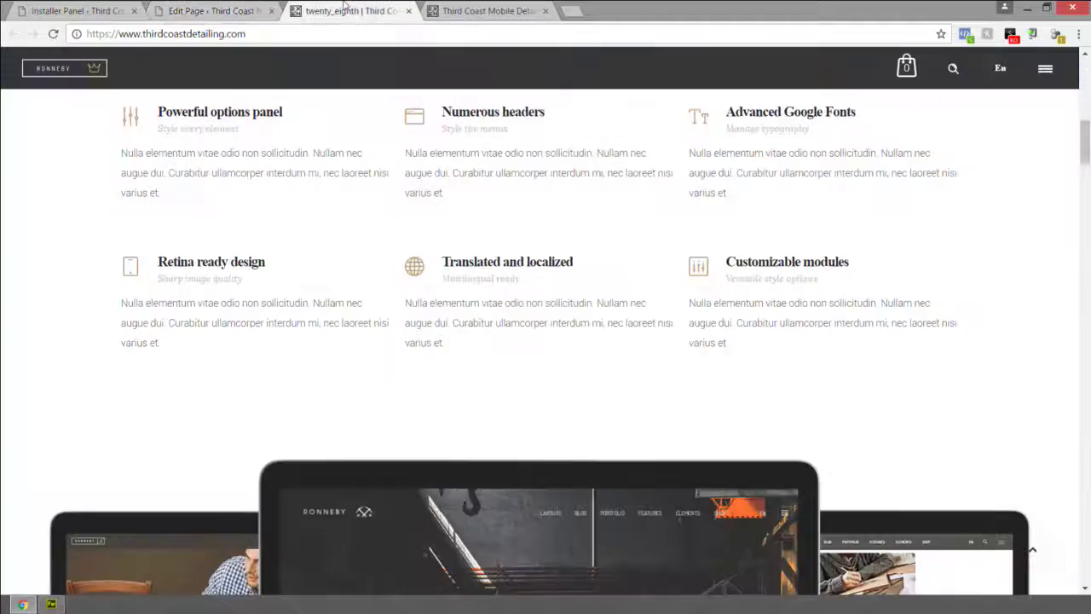
pyautogui.scroll(-5, 468, 214)
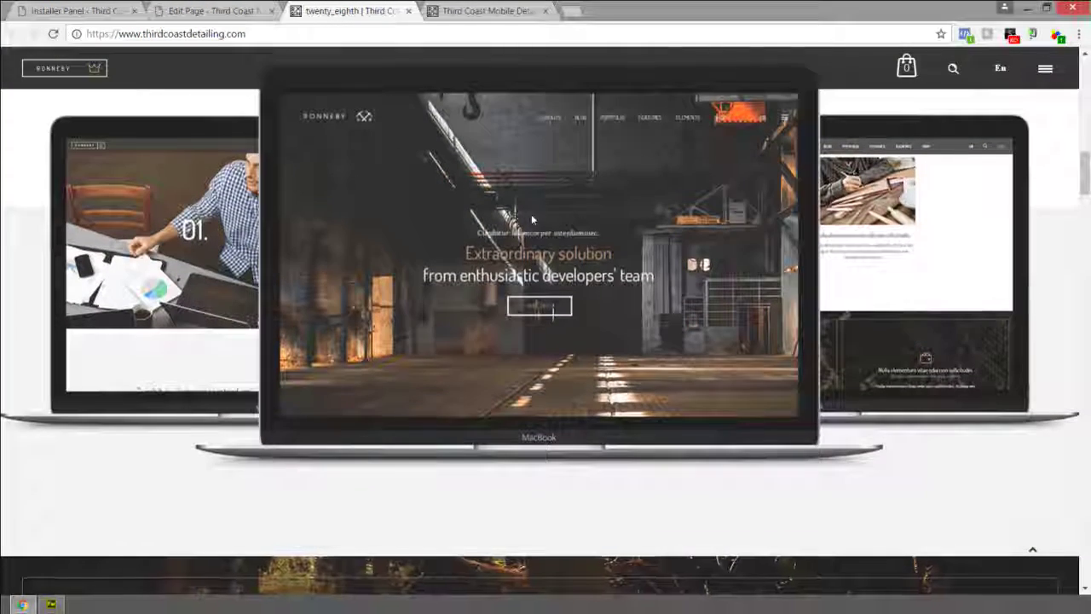
pyautogui.hotkey('ctrl', 'shift', 'Tab')
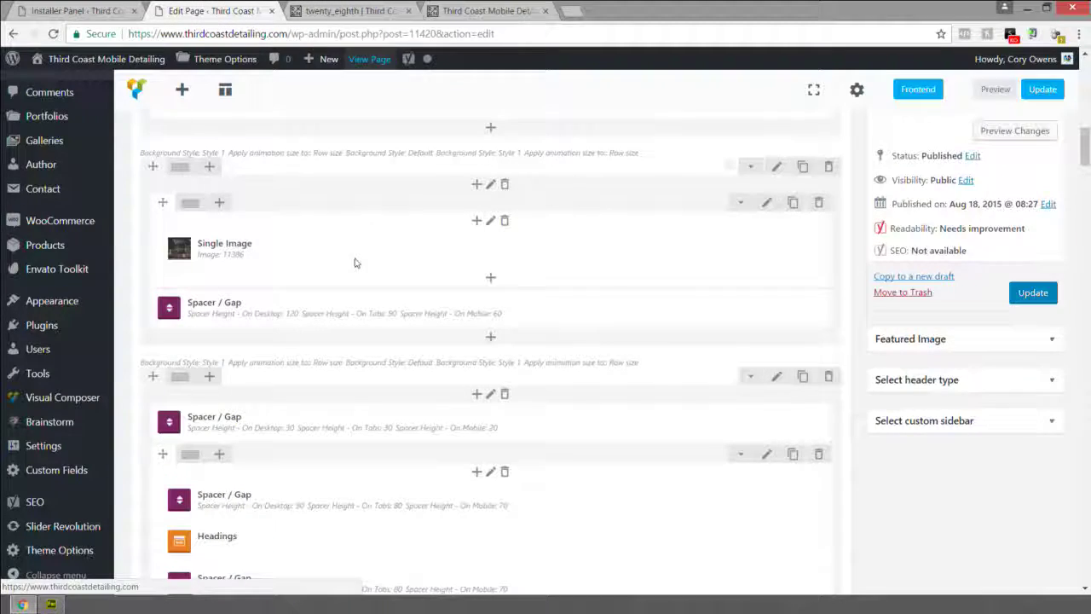
pyautogui.scroll(-2, 356, 263)
pyautogui.scroll(-1, 503, 331)
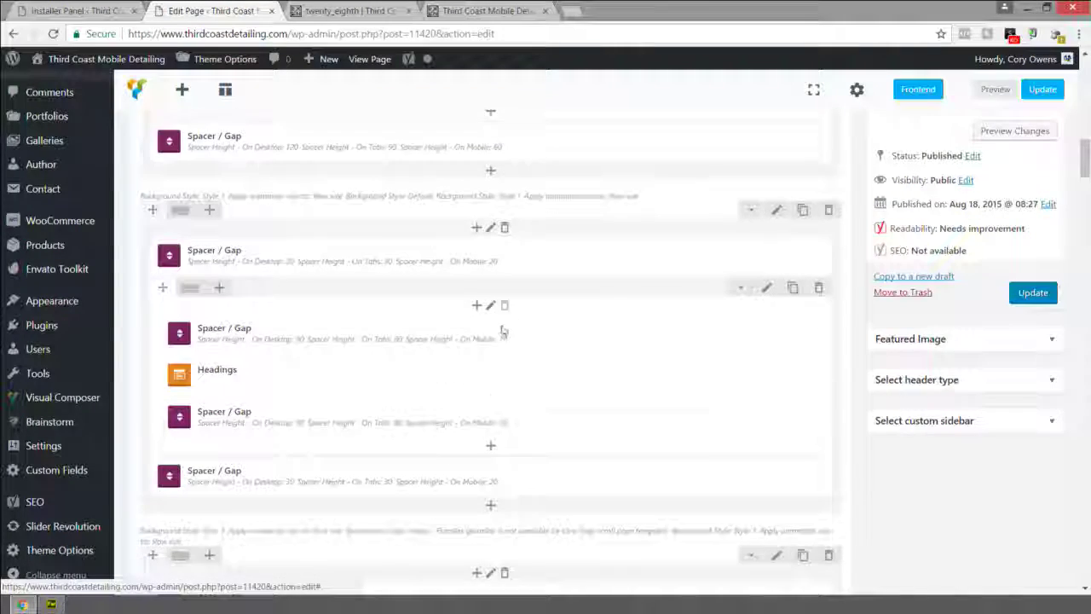
pyautogui.click(305, 6)
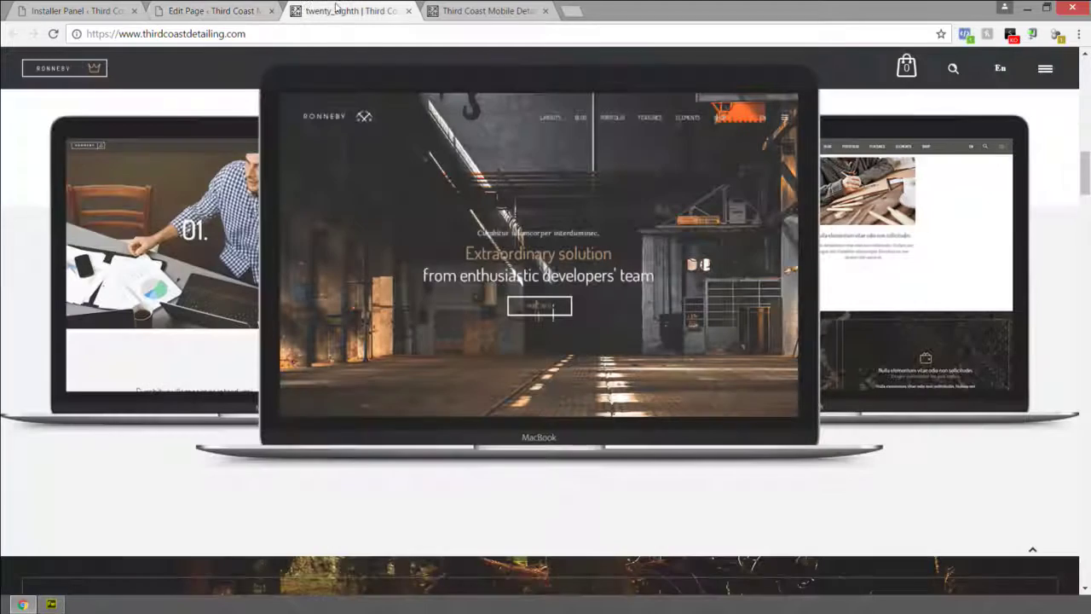
pyautogui.scroll(-5, 545, 341)
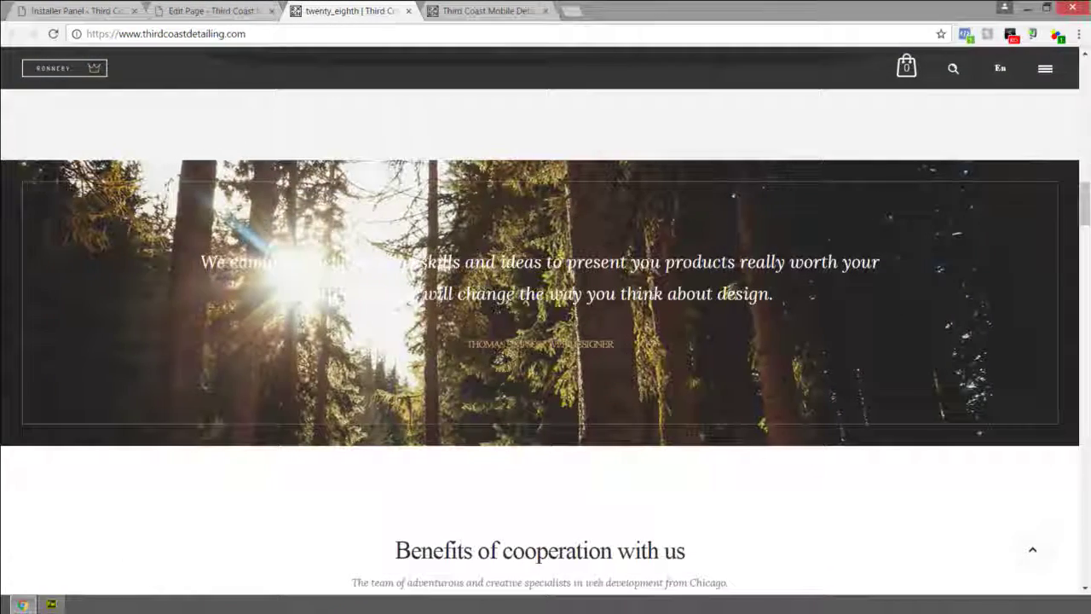
pyautogui.click(213, 6)
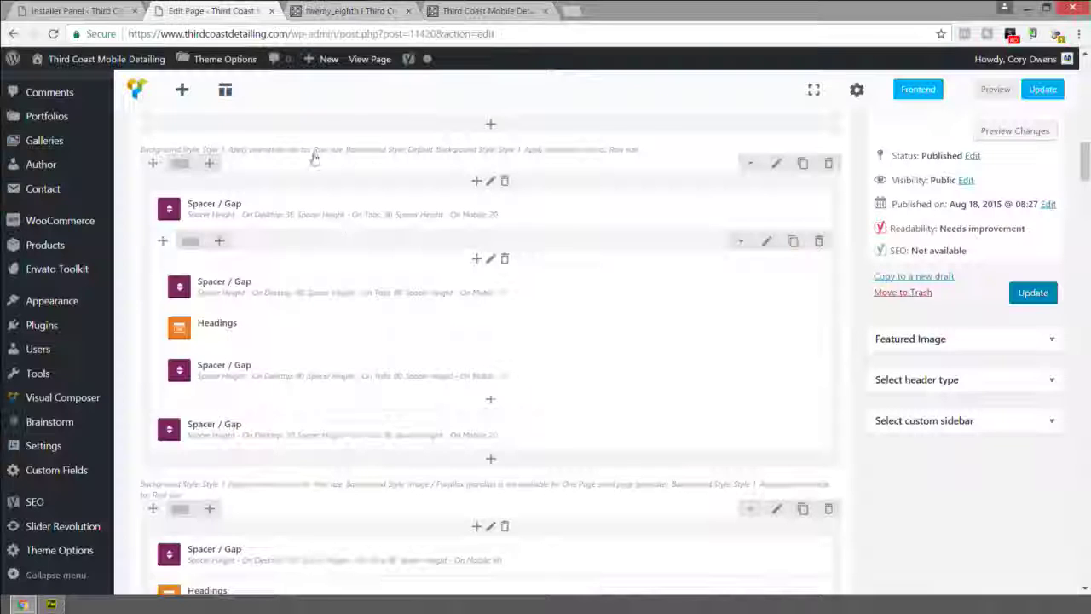
# Open the forest banner row's settings, show its Ultimate Background options down to Background Image, and widen the settings window
pyautogui.click(775, 164)
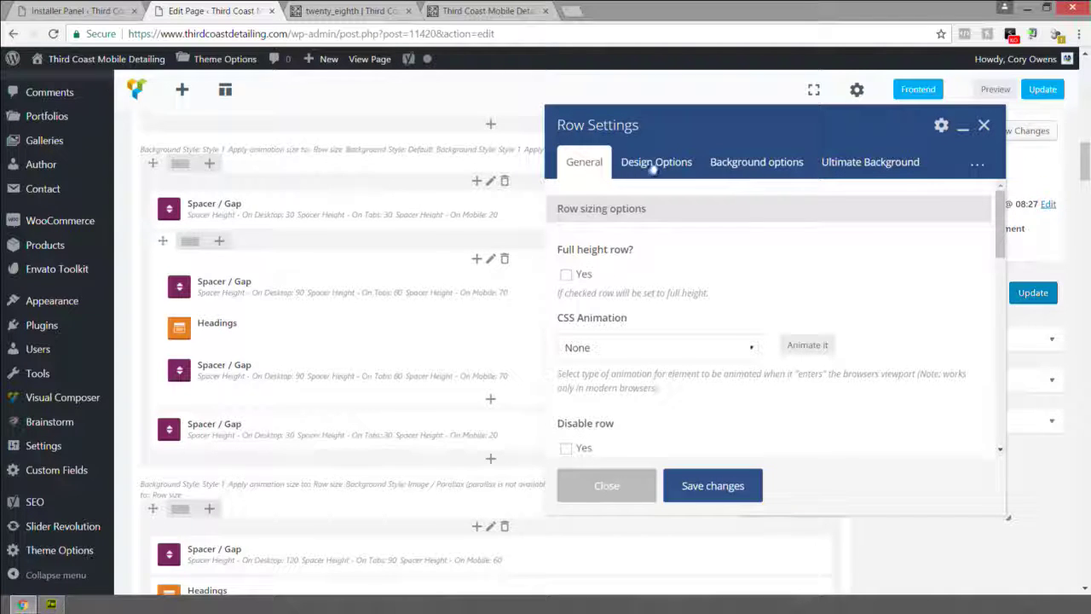
pyautogui.click(761, 164)
pyautogui.click(847, 166)
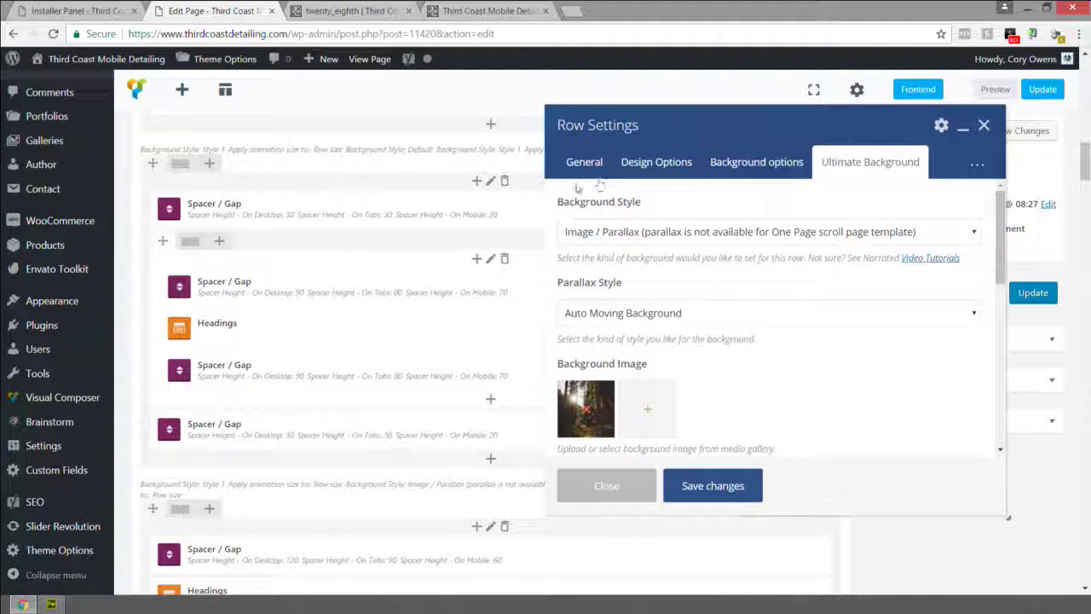
pyautogui.moveTo(544, 171); pyautogui.dragTo(321, 170)
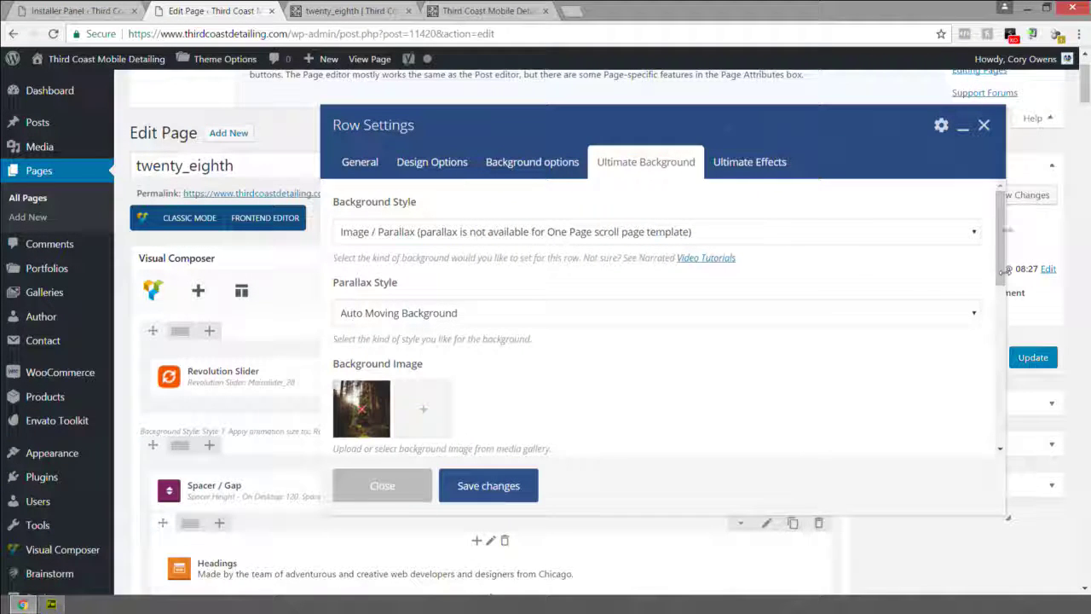
pyautogui.moveTo(1003, 235); pyautogui.dragTo(1009, 259)
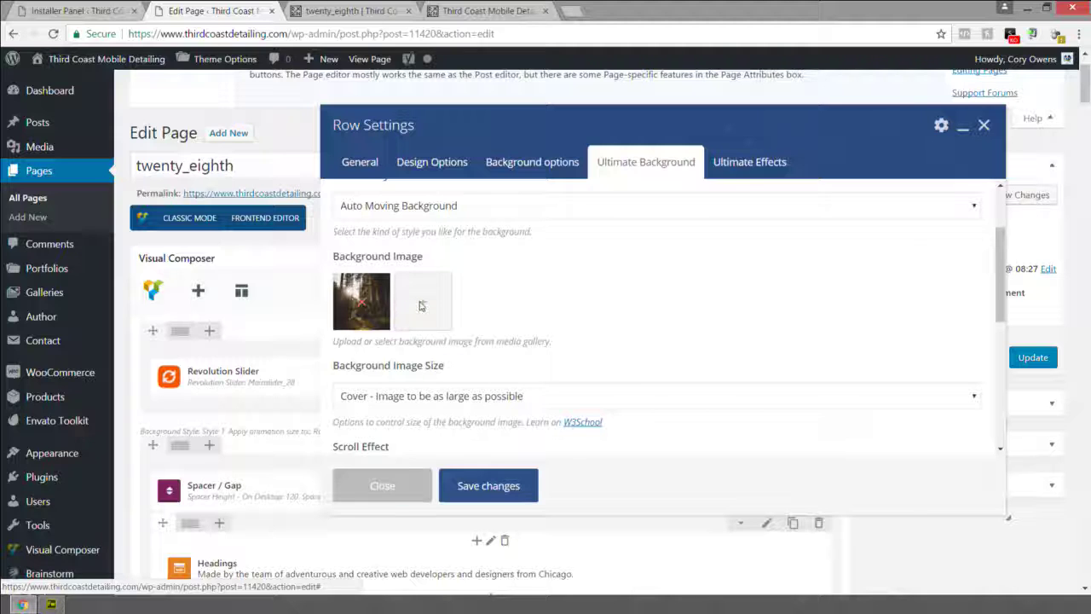
# Open the row's background image in the media library and check it against the live forest quote banner
pyautogui.click(365, 307)
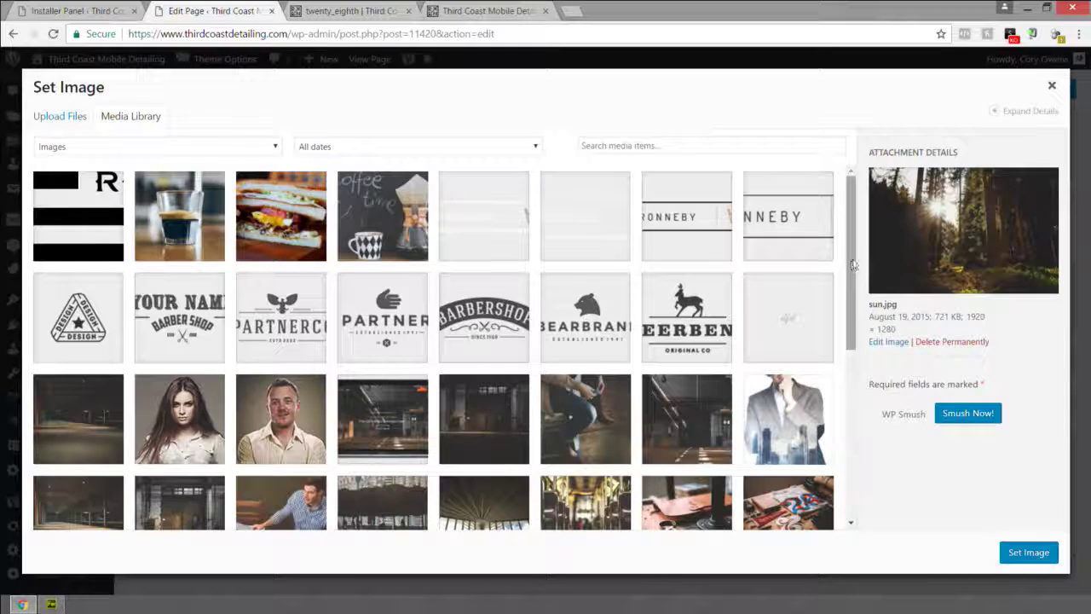
pyautogui.scroll(-4, 799, 311)
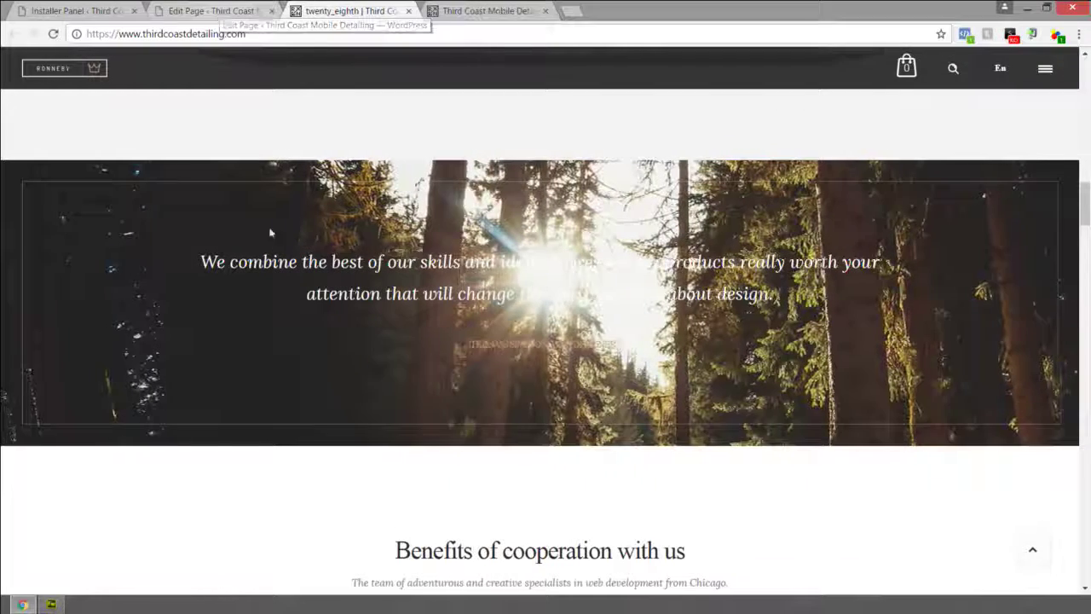
pyautogui.click(212, 11)
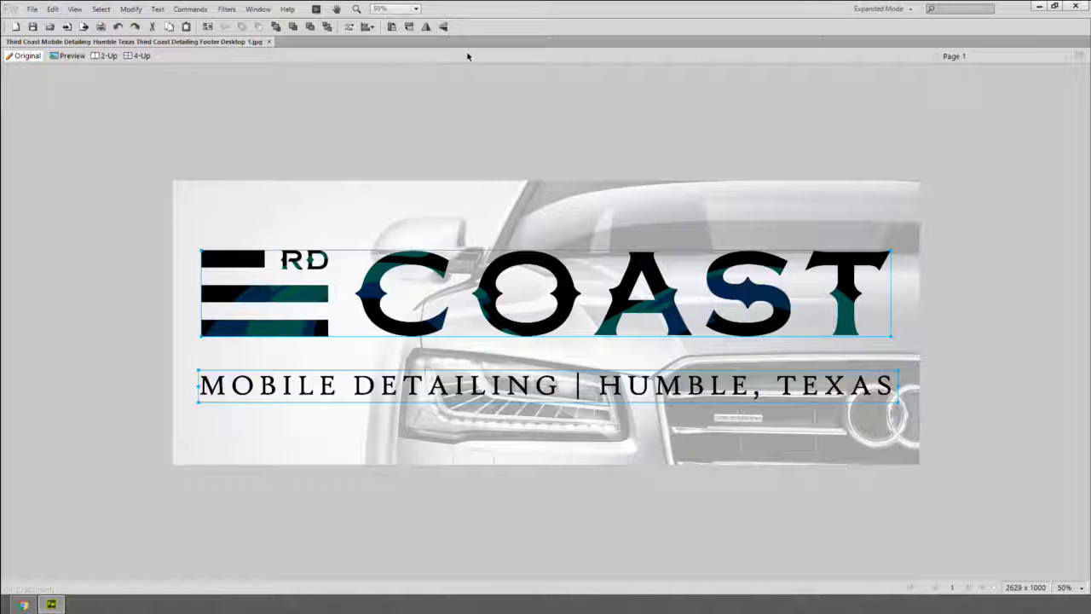
# Create a new 1920 x 1280 pixel document with a white canvas at 72 pixels per inch
pyautogui.hotkey('ctrl', 'n')
pyautogui.write('19')
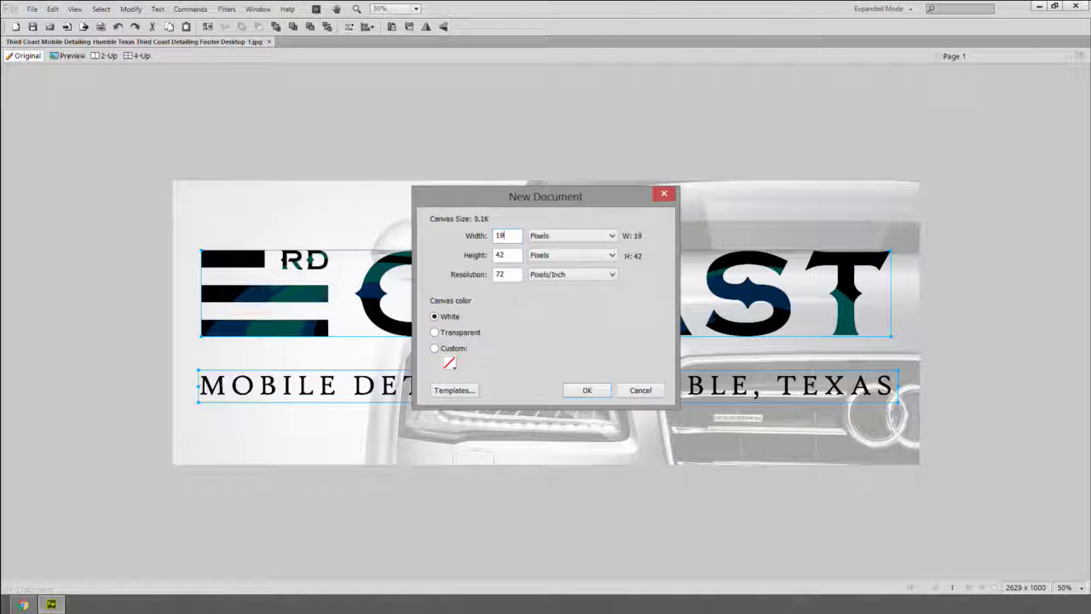
pyautogui.write('20')
pyautogui.press('Tab')
pyautogui.write('10')
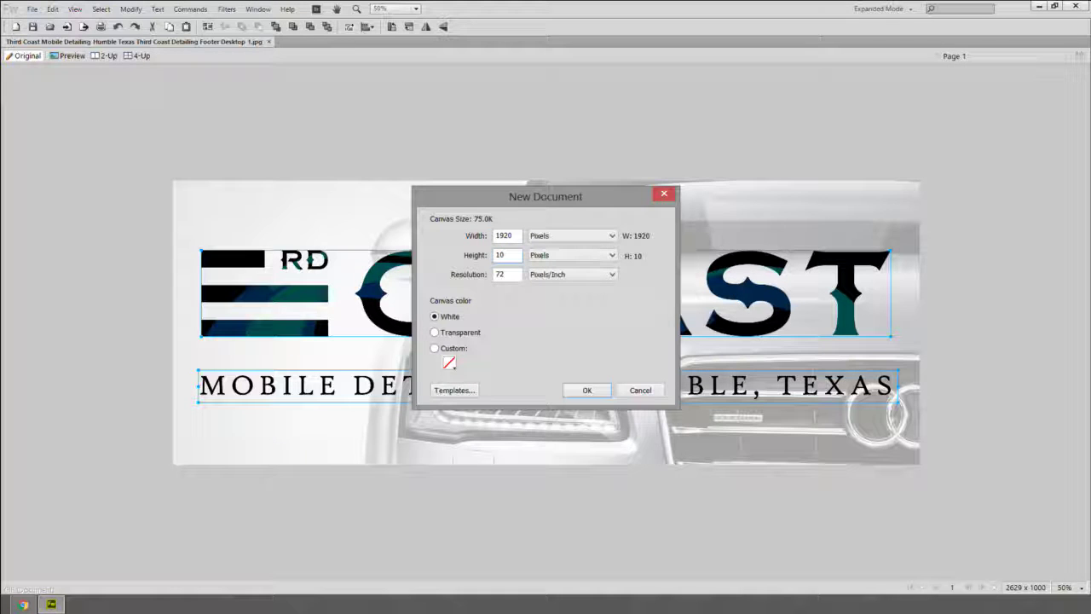
pyautogui.write('80')
pyautogui.press('Return')
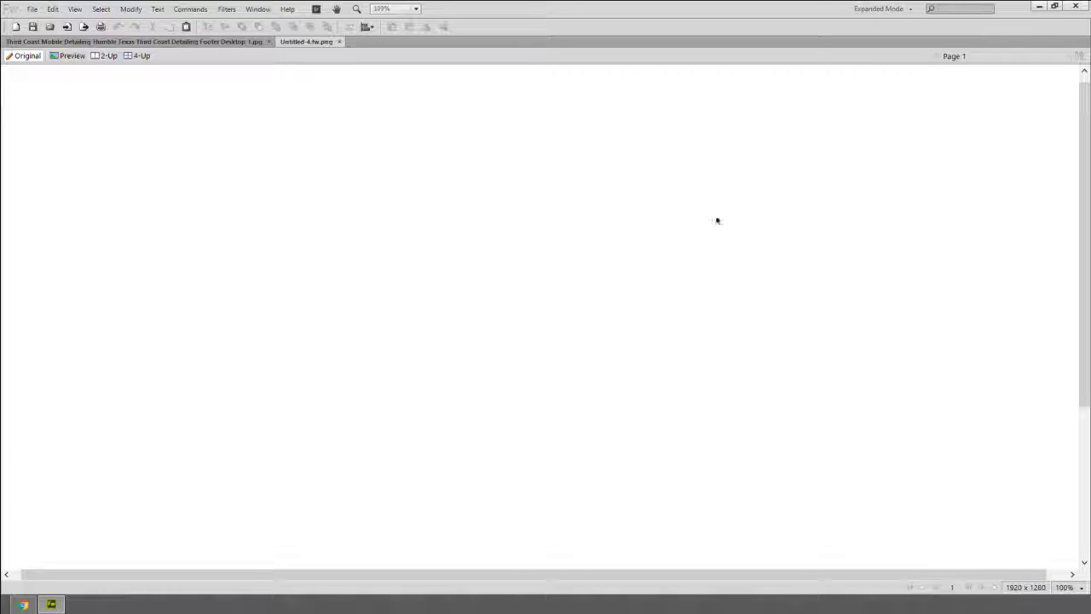
pyautogui.hotkey('ctrl', '-')
pyautogui.hotkey('ctrl', '-')
# Switch to Chrome and open google.com in a new tab
pyautogui.click(23, 605)
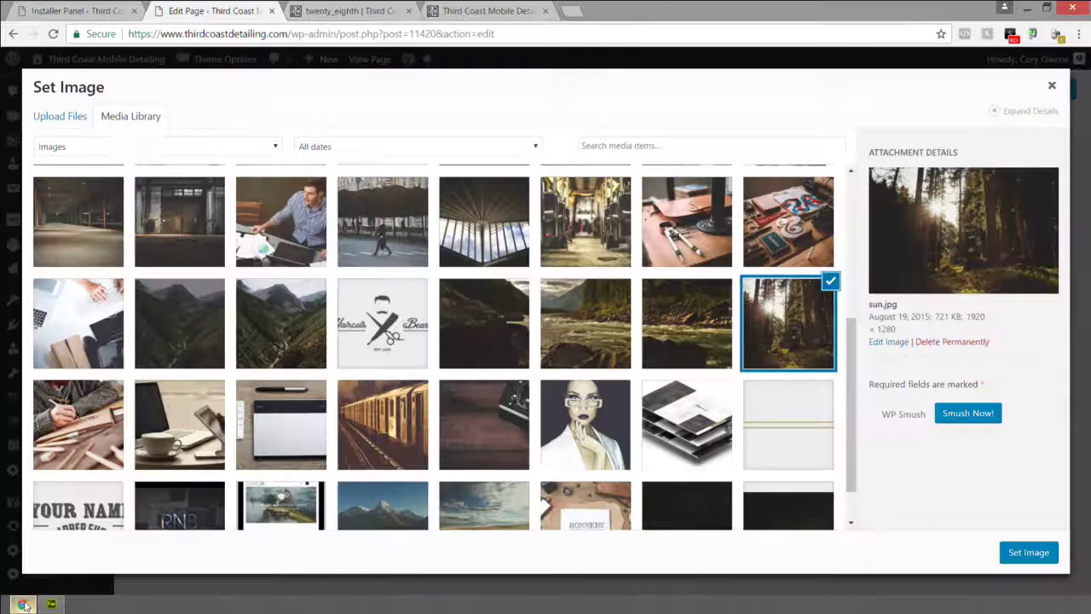
pyautogui.click(571, 10)
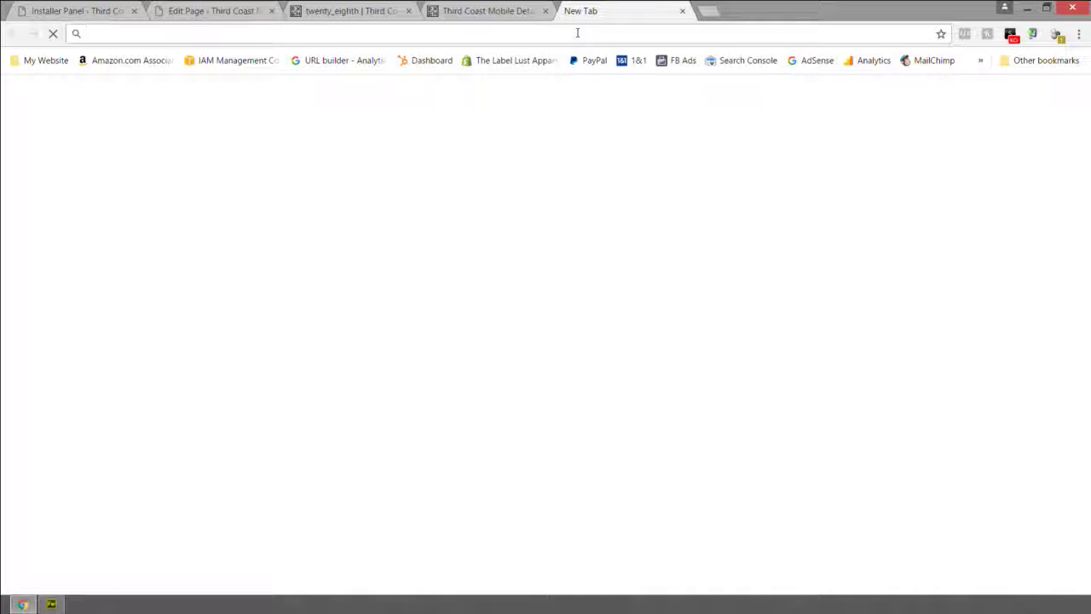
pyautogui.write('google.cm')
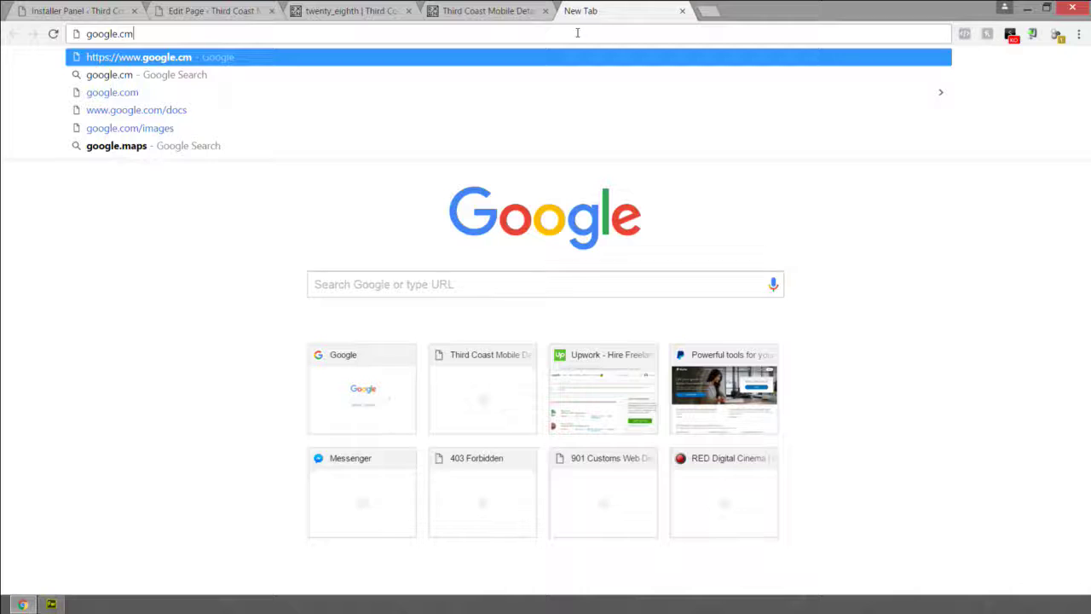
pyautogui.press('BackSpace')
pyautogui.write('om')
pyautogui.press('Return')
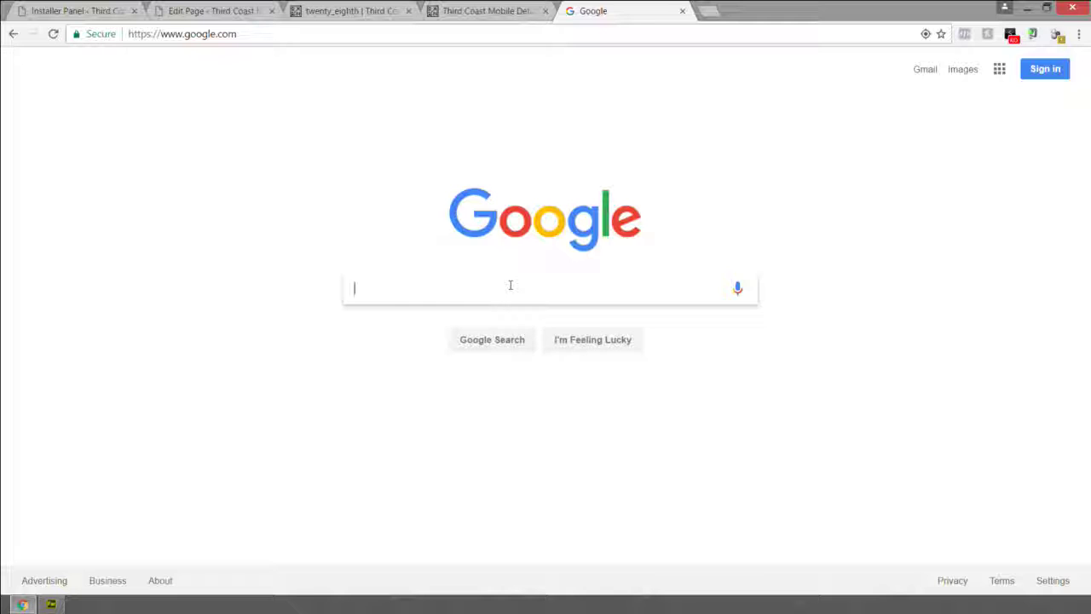
# Search Google for "parking garage wallpaper"
pyautogui.write('c')
pyautogui.press('BackSpace')
pyautogui.write('parking garag')
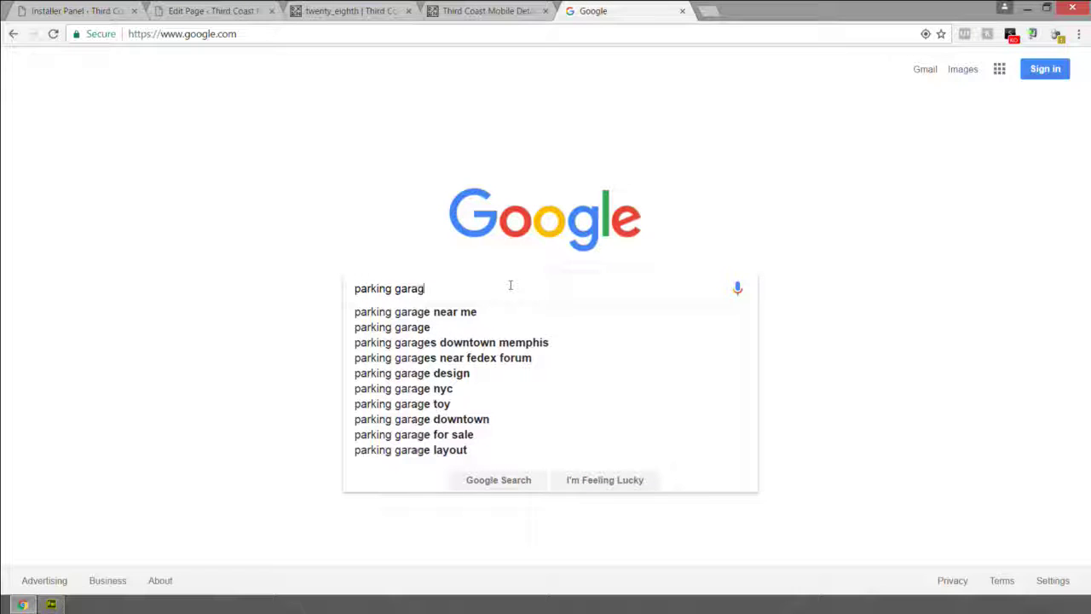
pyautogui.write('e wallpaper')
pyautogui.press('Return')
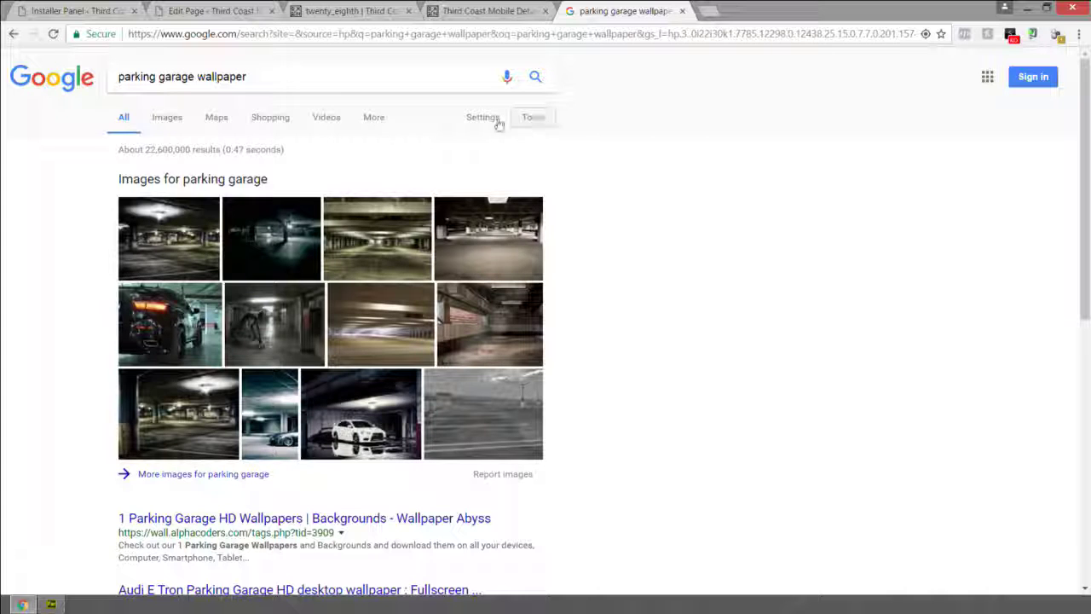
# Show the image results for the parking garage search and limit them to the Large size
pyautogui.click(171, 120)
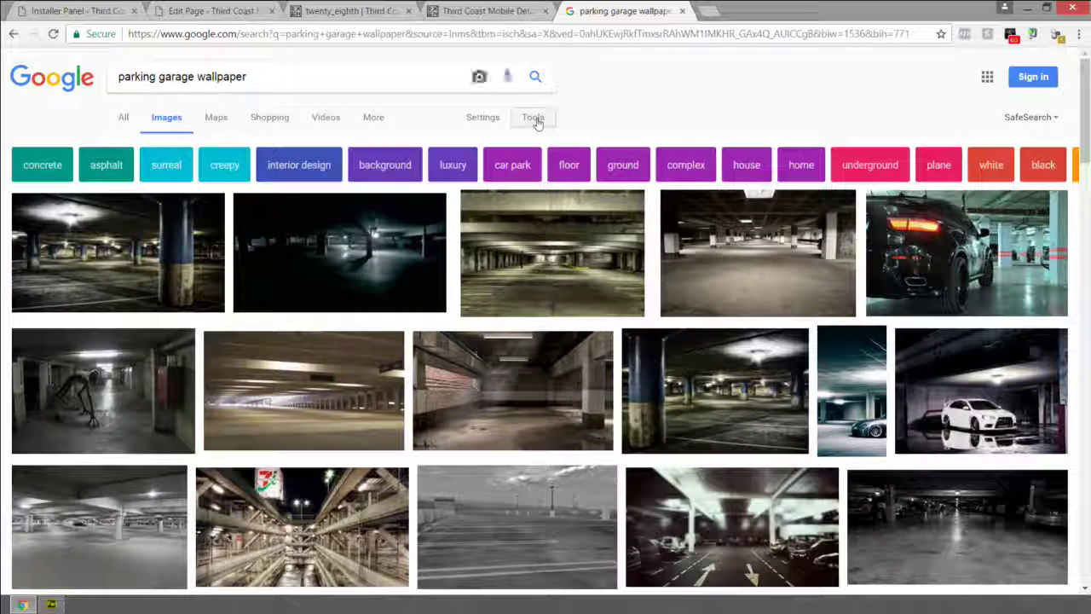
pyautogui.click(534, 119)
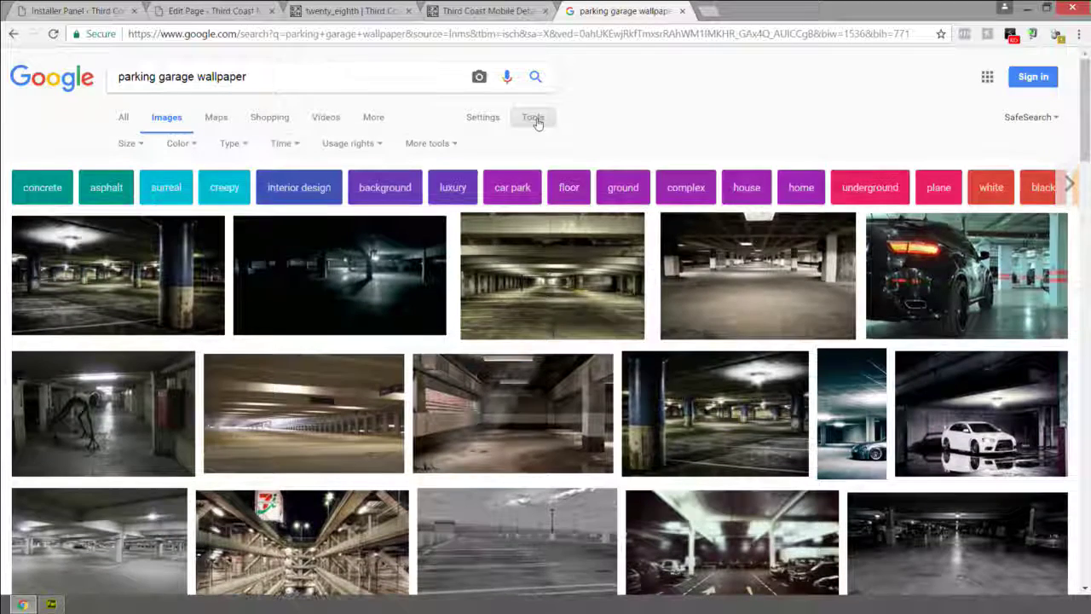
pyautogui.click(128, 143)
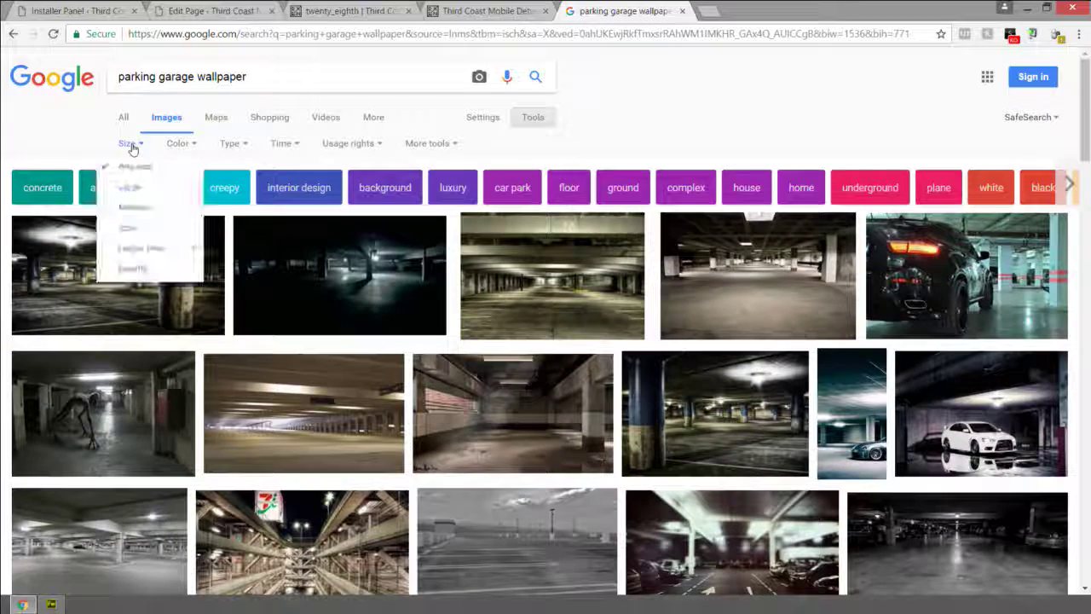
pyautogui.click(133, 188)
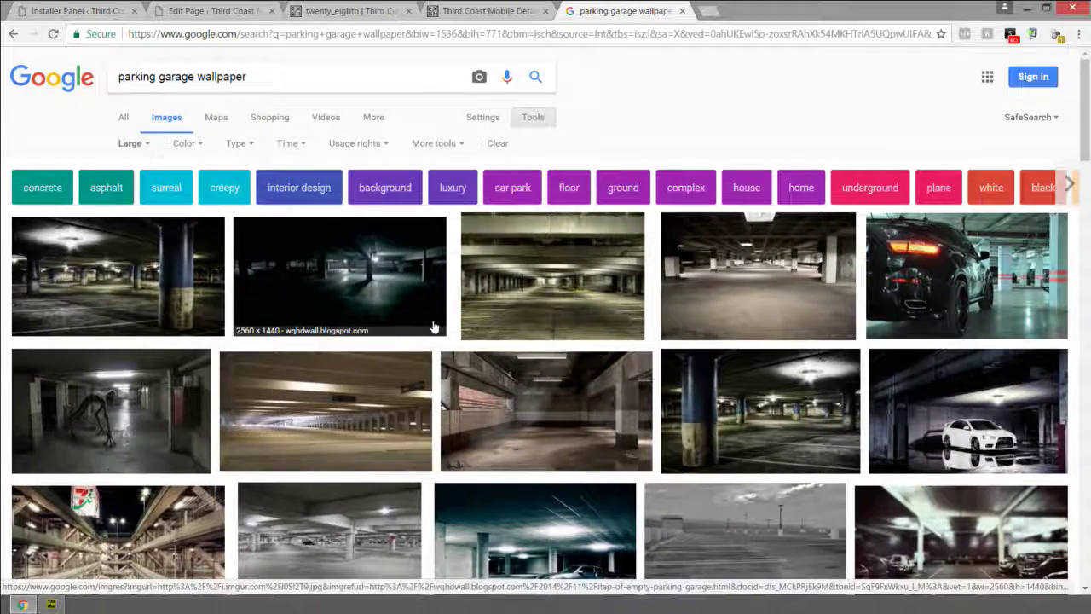
# Look through the large parking garage wallpaper images for a suitable banner background
pyautogui.scroll(-1, 434, 327)
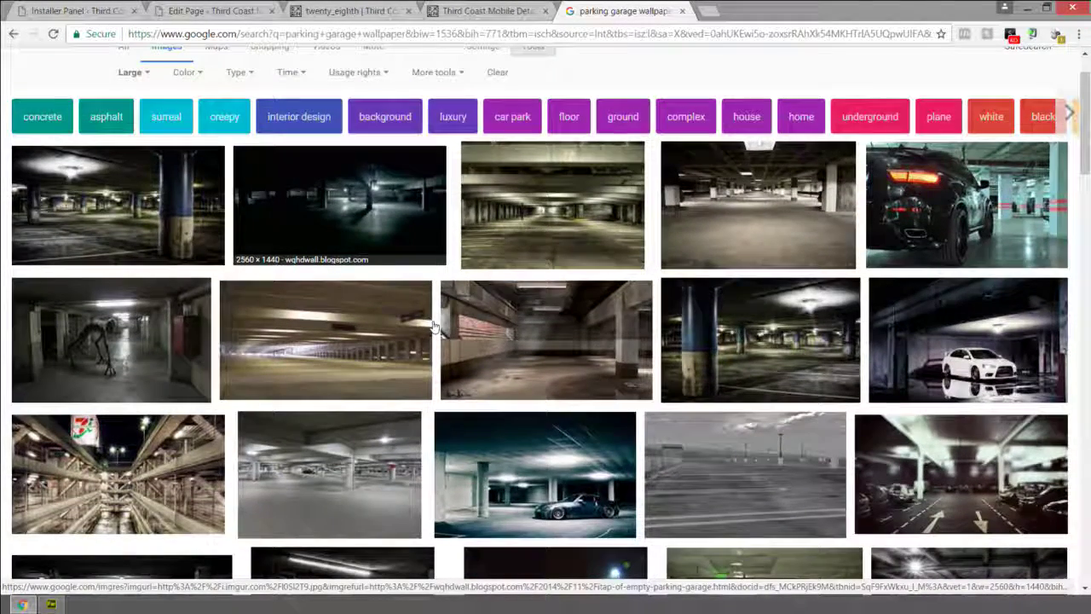
pyautogui.scroll(-1, 434, 328)
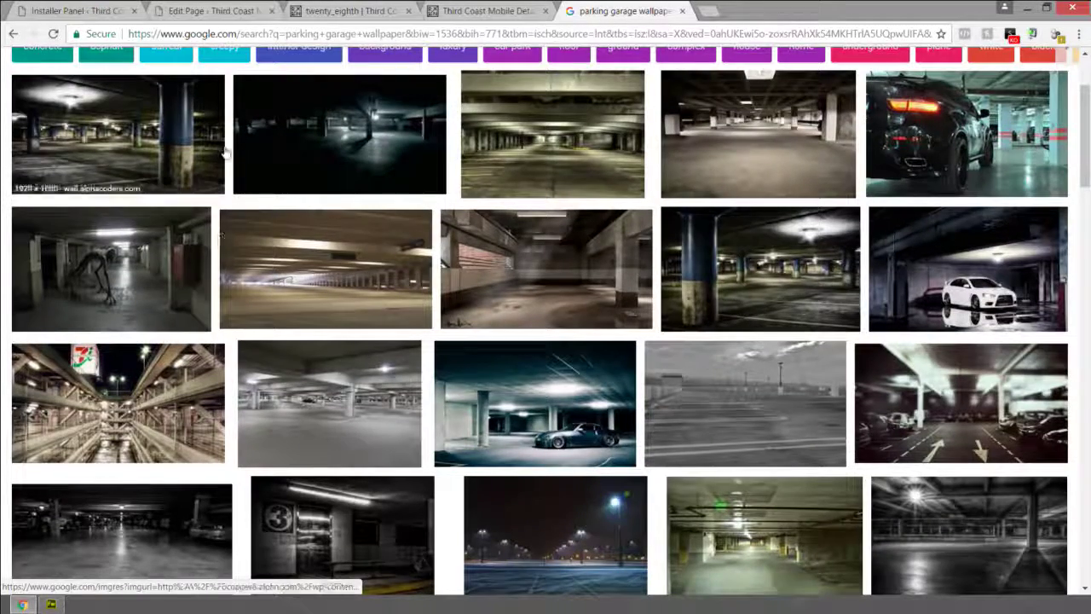
pyautogui.scroll(-1, 186, 138)
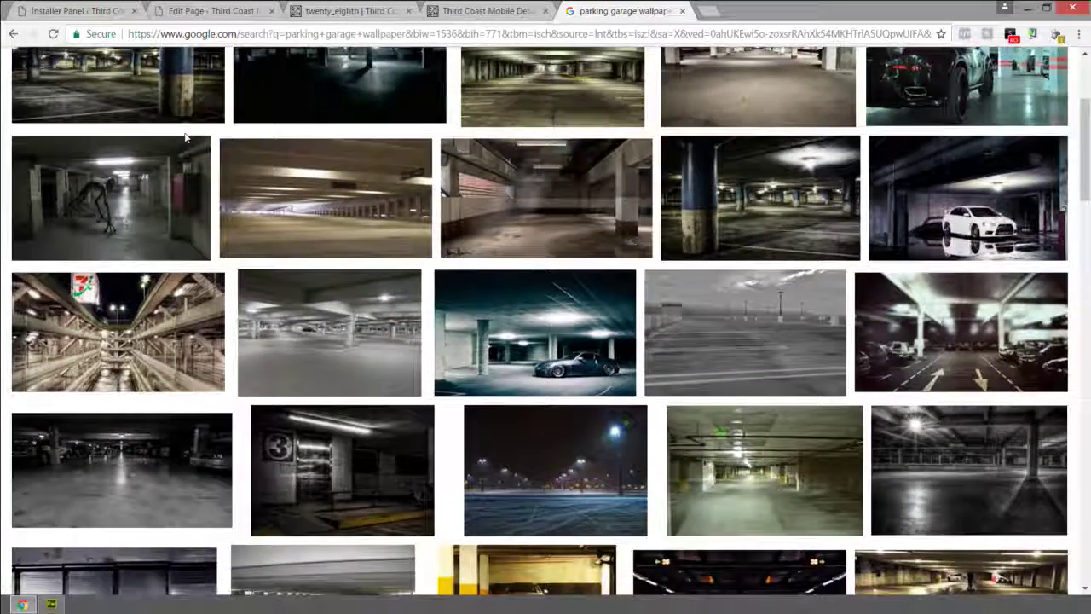
pyautogui.scroll(-1, 186, 137)
pyautogui.scroll(-1, 186, 138)
pyautogui.scroll(-1, 186, 138)
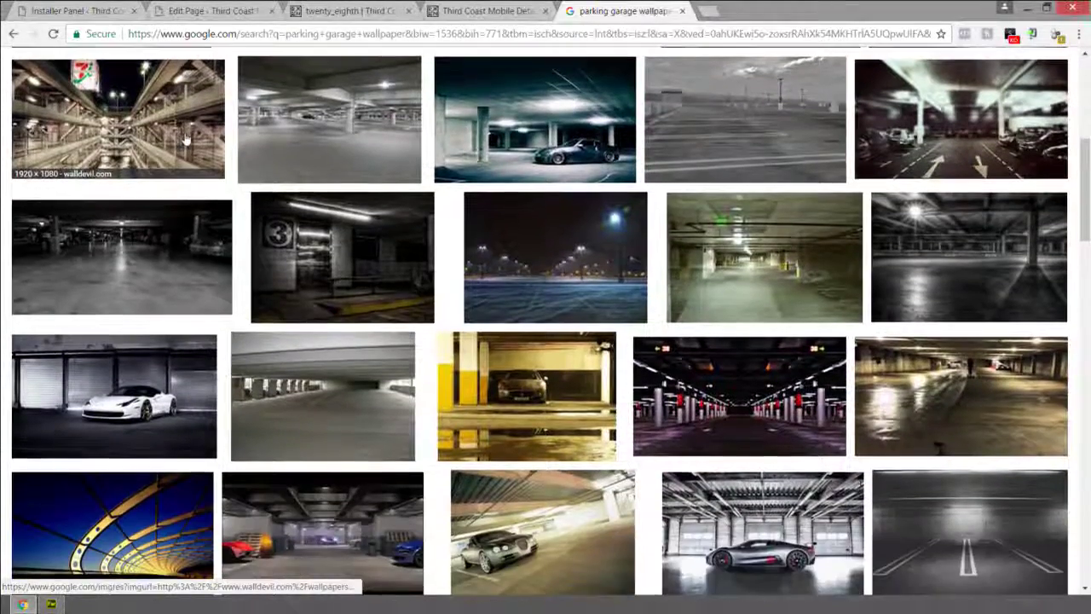
pyautogui.scroll(-1, 186, 138)
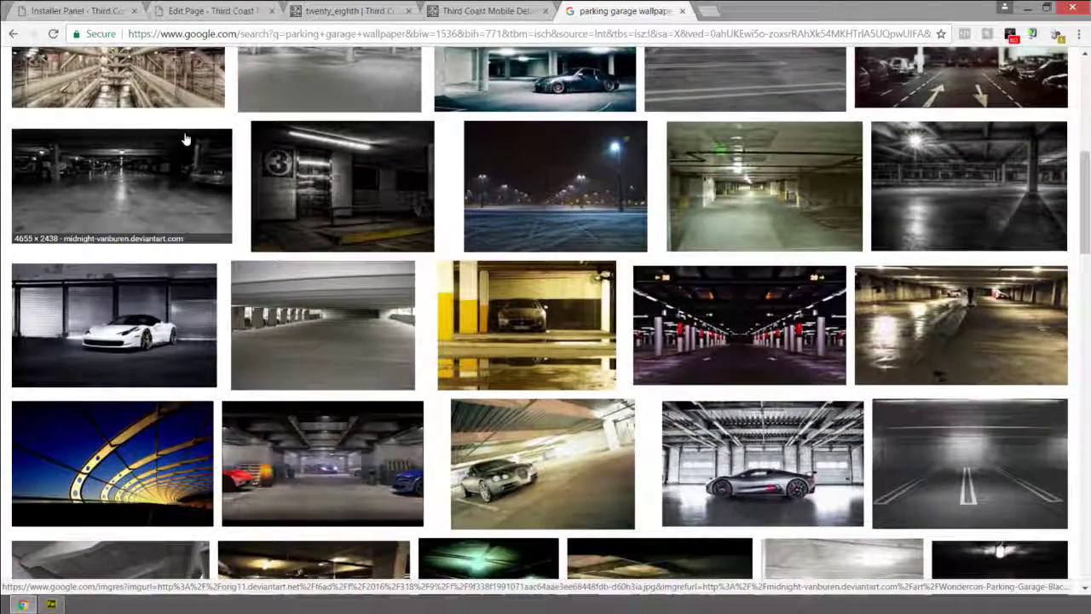
pyautogui.scroll(-1, 186, 138)
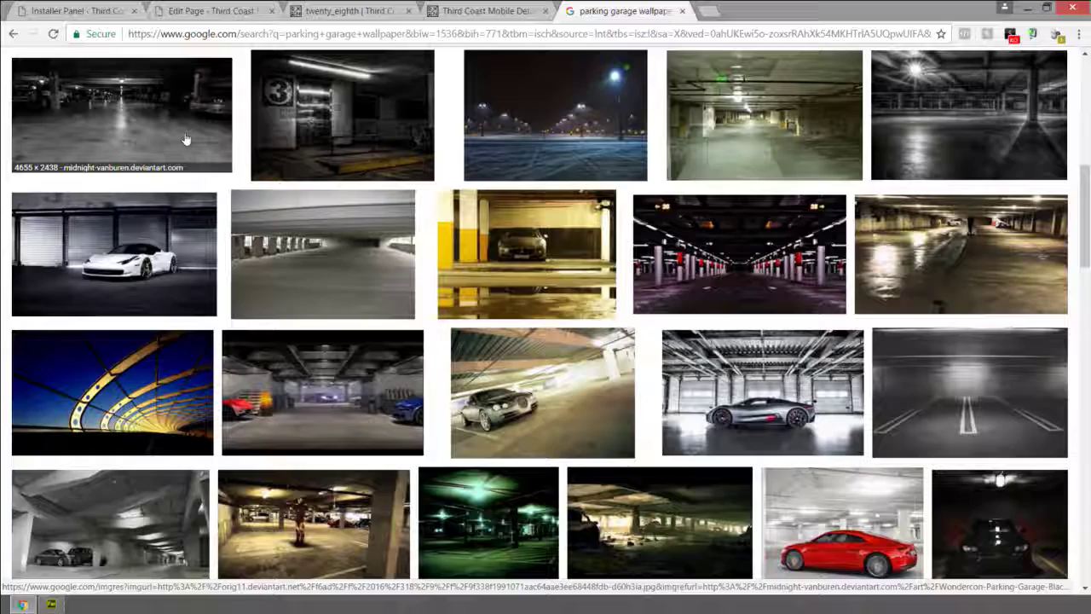
pyautogui.scroll(-1, 185, 138)
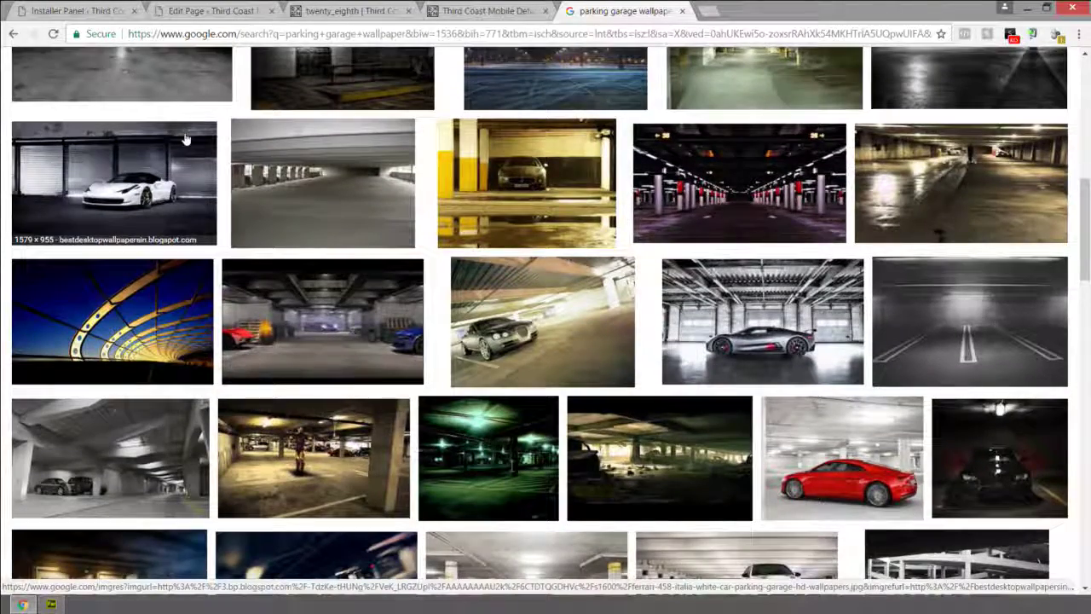
pyautogui.scroll(-1, 186, 138)
pyautogui.scroll(-1, 326, 182)
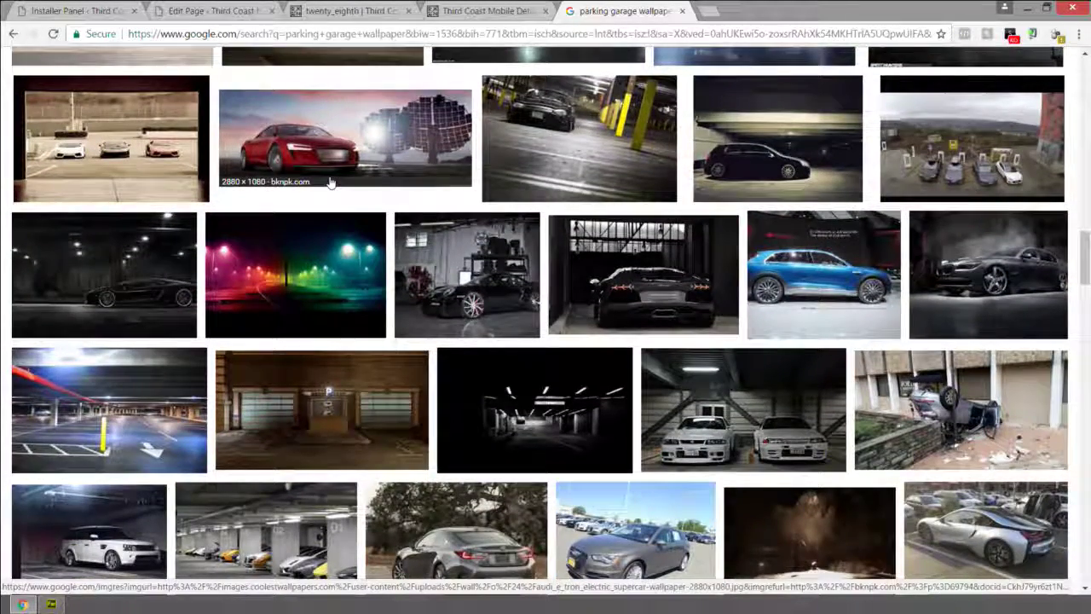
pyautogui.scroll(-1, 330, 183)
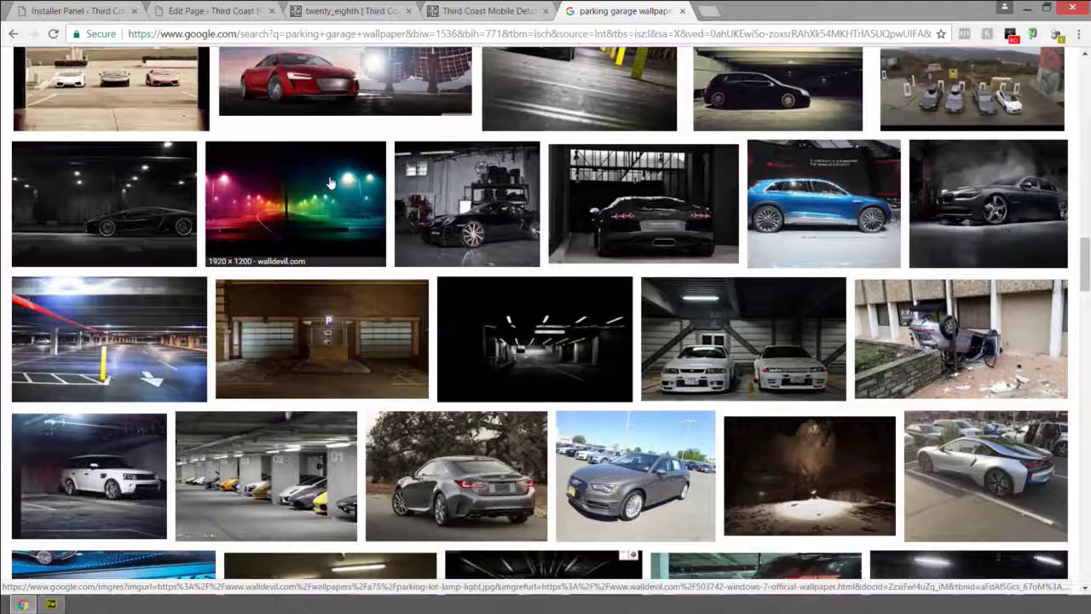
pyautogui.scroll(-2, 331, 184)
pyautogui.scroll(-3, 331, 184)
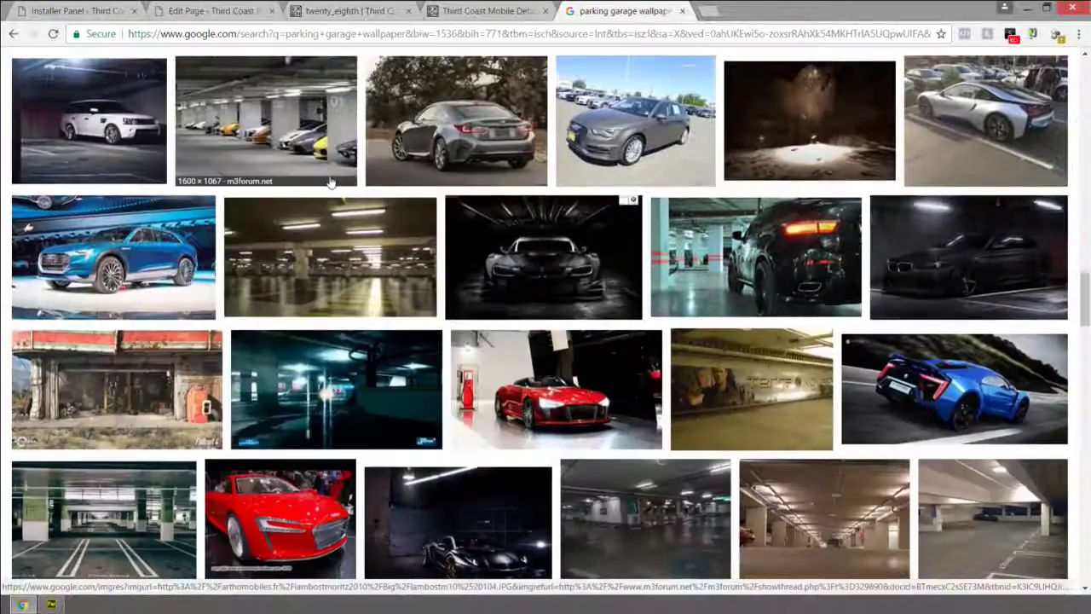
pyautogui.scroll(-2, 331, 181)
pyautogui.scroll(-4, 331, 181)
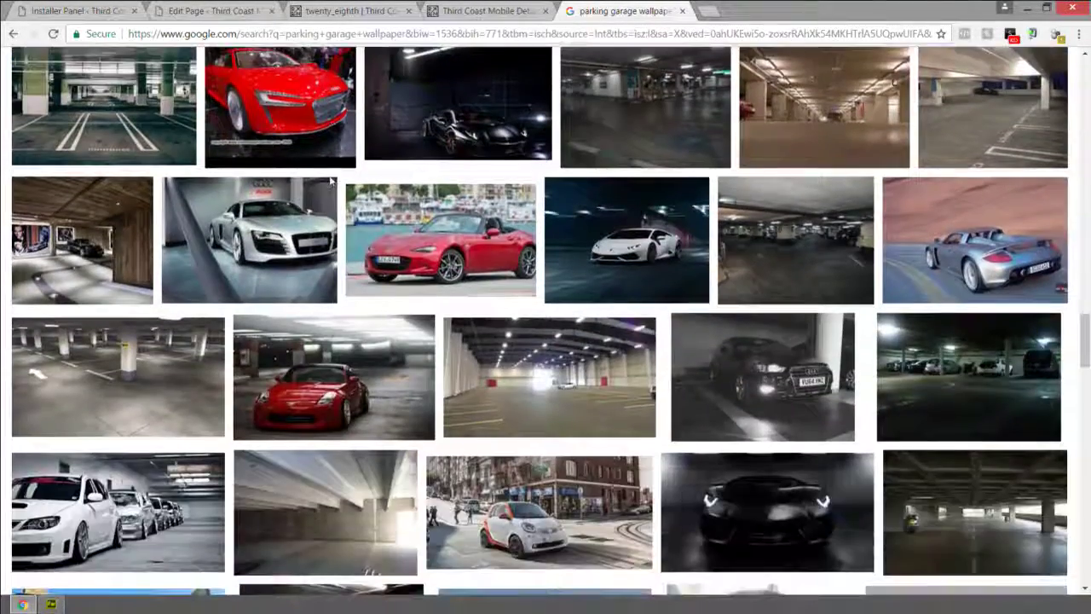
pyautogui.scroll(-3, 331, 181)
pyautogui.scroll(-10, 582, 152)
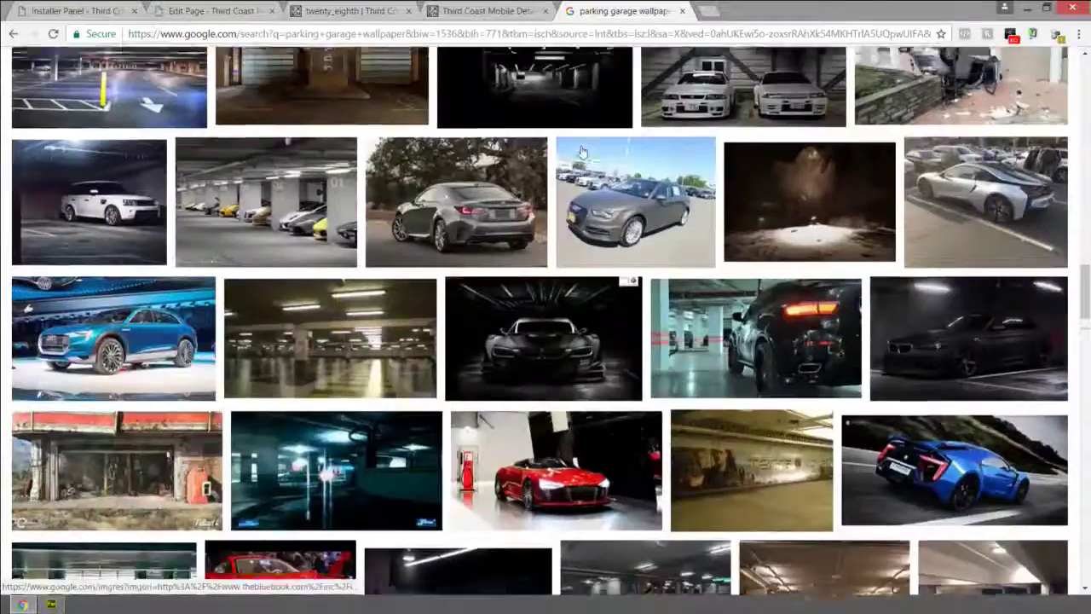
# Replace the image search query with "wet ground wallpaper" and run the search
pyautogui.press('Home')
pyautogui.tripleClick(374, 71)
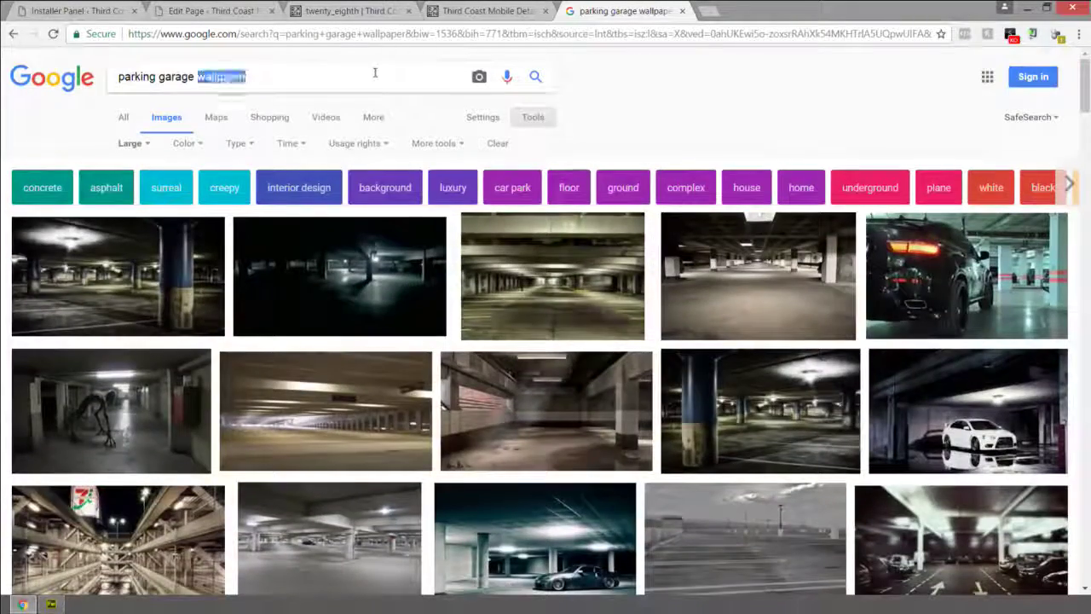
pyautogui.write('concret')
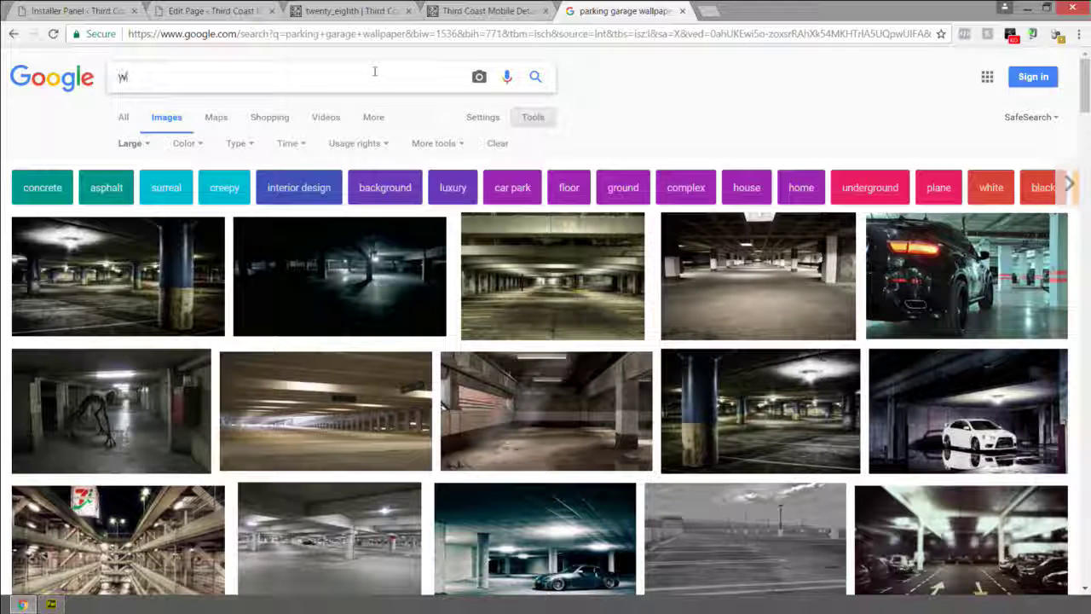
pyautogui.write('wet ground wallp')
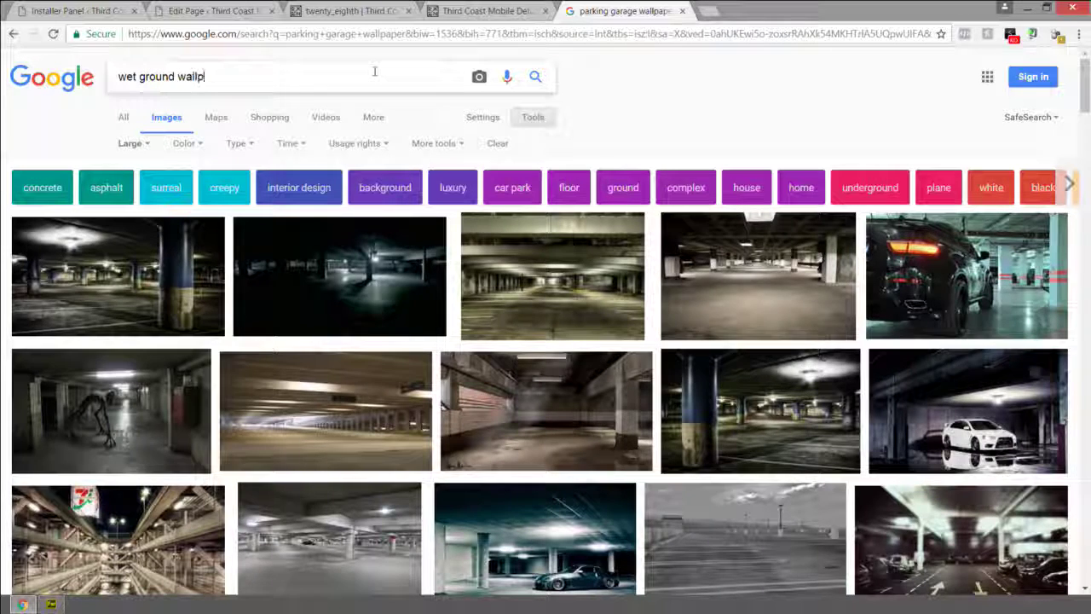
pyautogui.write('aper')
pyautogui.press('Return')
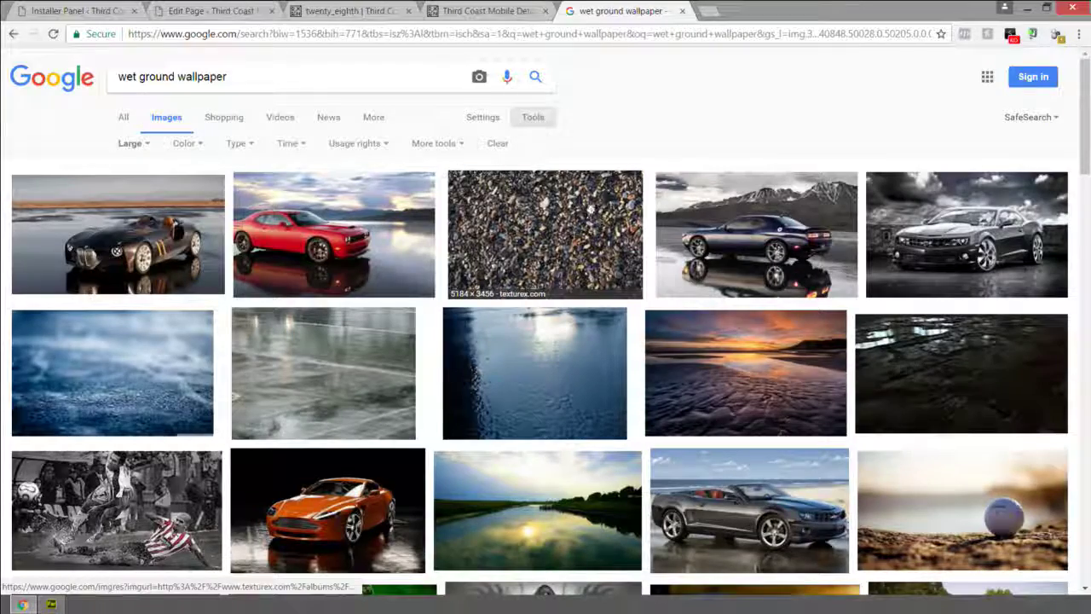
# Look through the large wet ground wallpaper images for a suitable banner background
pyautogui.scroll(-2, 592, 236)
pyautogui.scroll(-6, 592, 235)
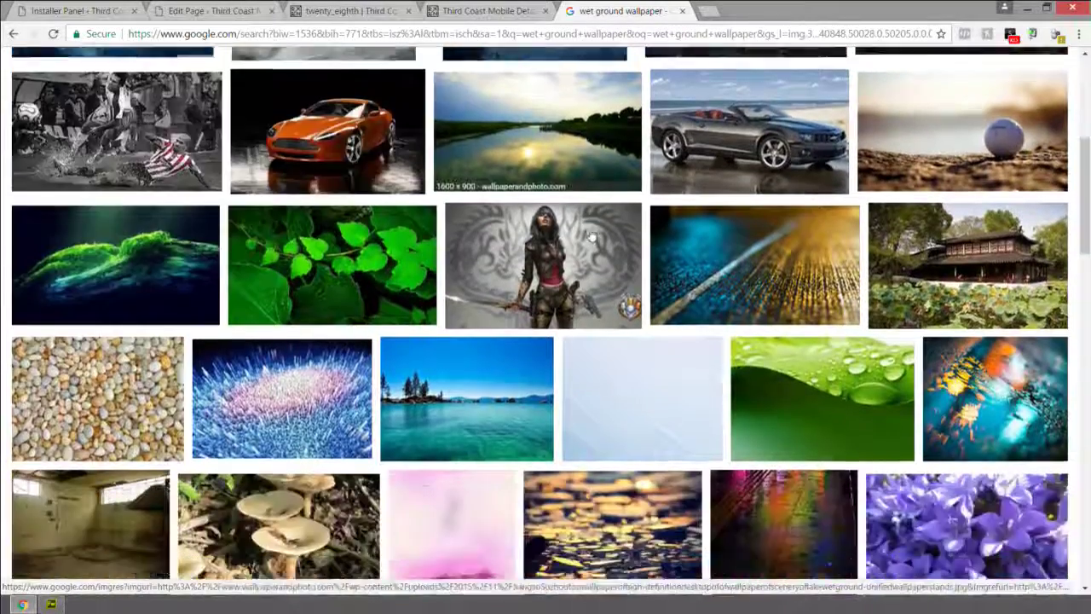
pyautogui.scroll(-5, 563, 226)
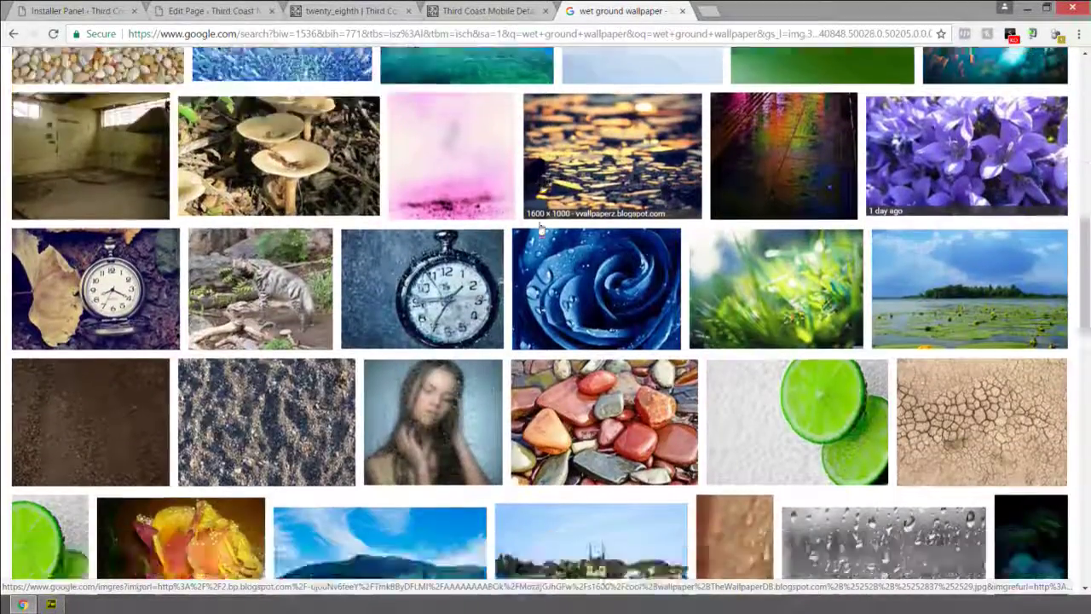
pyautogui.scroll(-5, 544, 226)
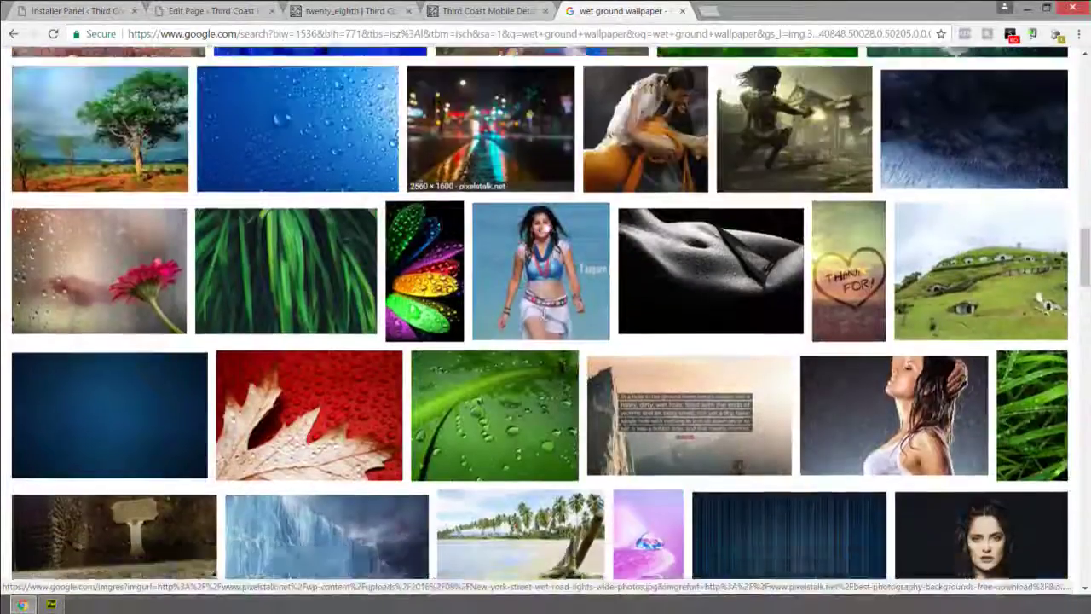
pyautogui.scroll(-4, 544, 226)
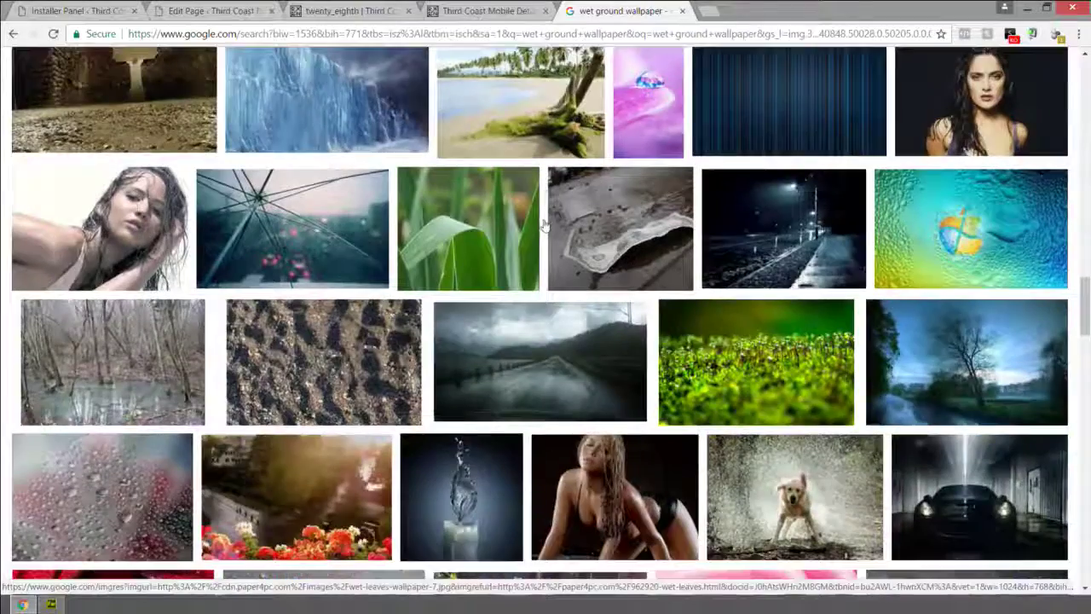
pyautogui.scroll(-2, 544, 228)
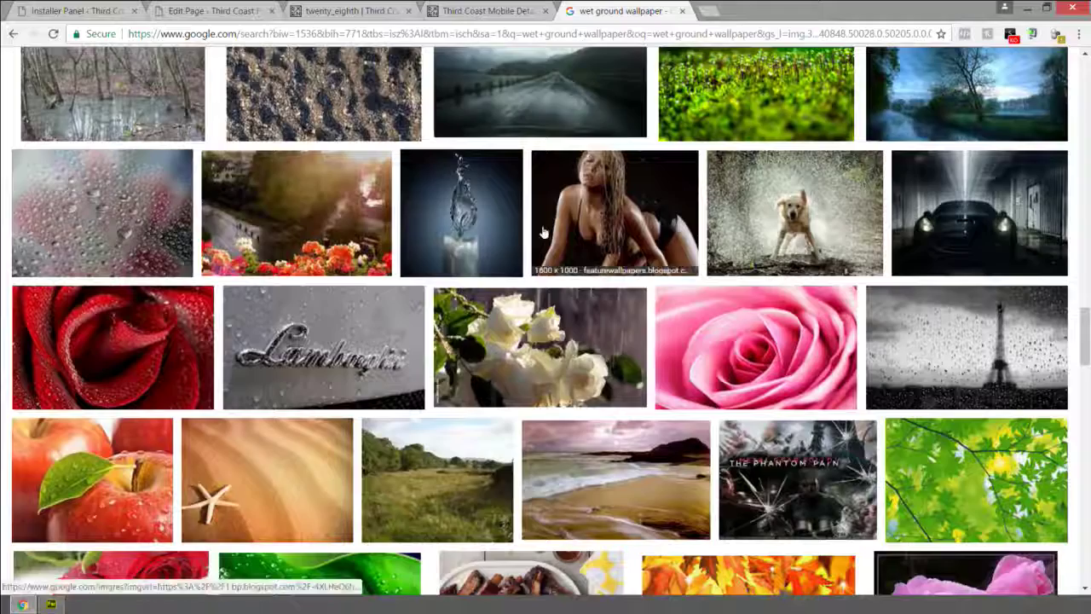
pyautogui.scroll(-2, 543, 229)
pyautogui.scroll(-6, 542, 229)
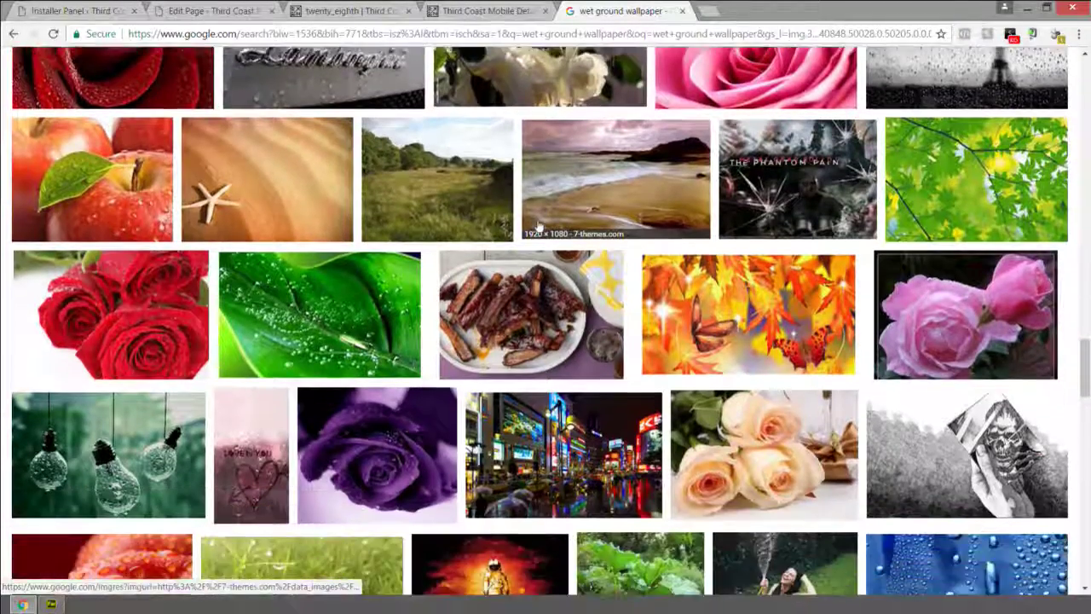
# Examine more of the wet ground wallpaper results further down the page for a usable banner photo
pyautogui.scroll(-7, 538, 226)
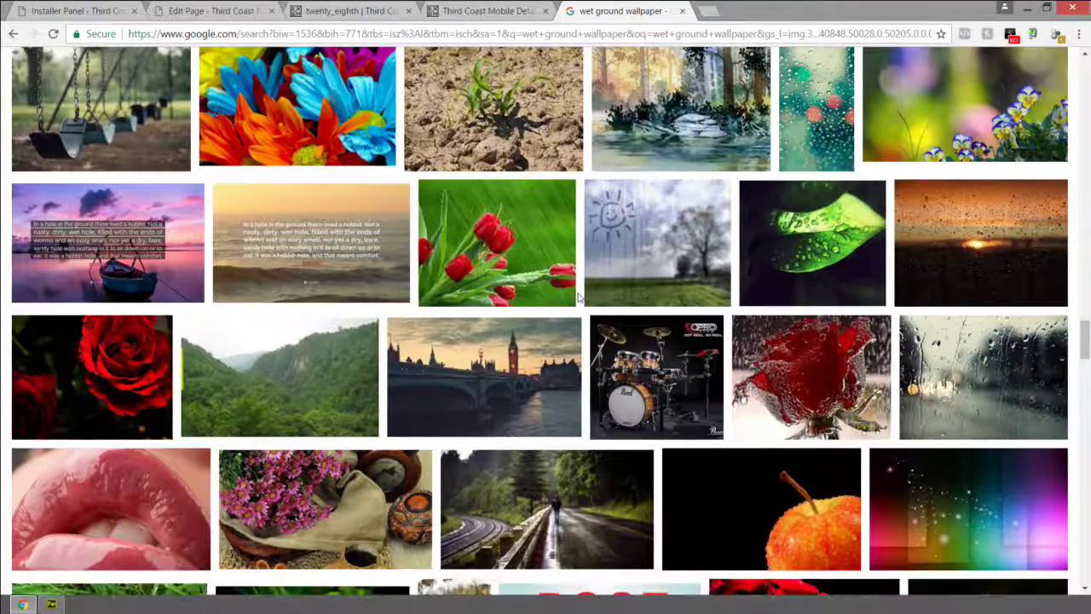
pyautogui.scroll(-6, 578, 297)
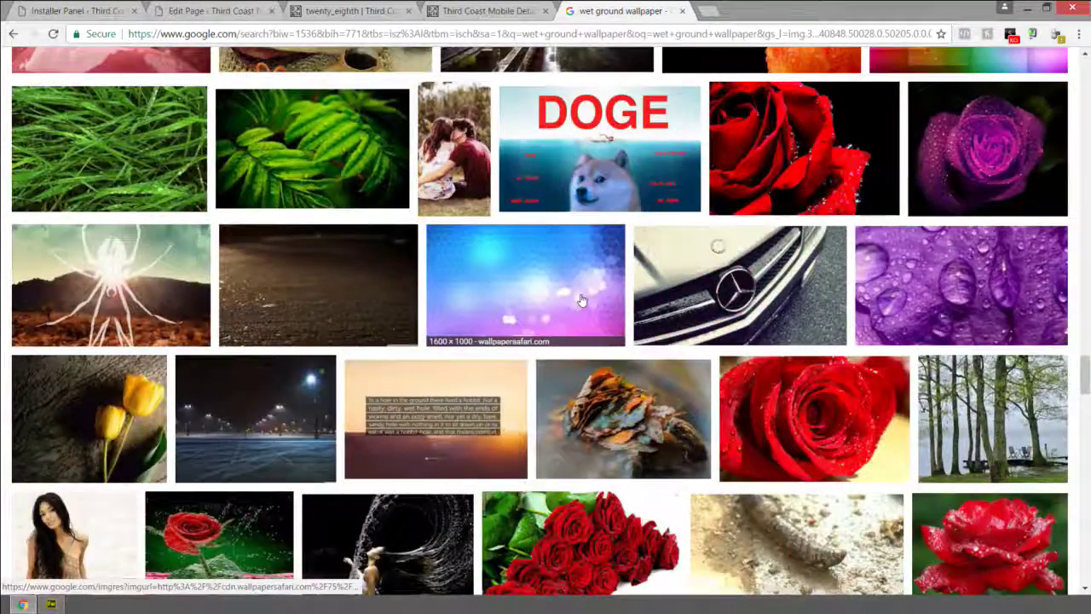
pyautogui.scroll(-3, 579, 301)
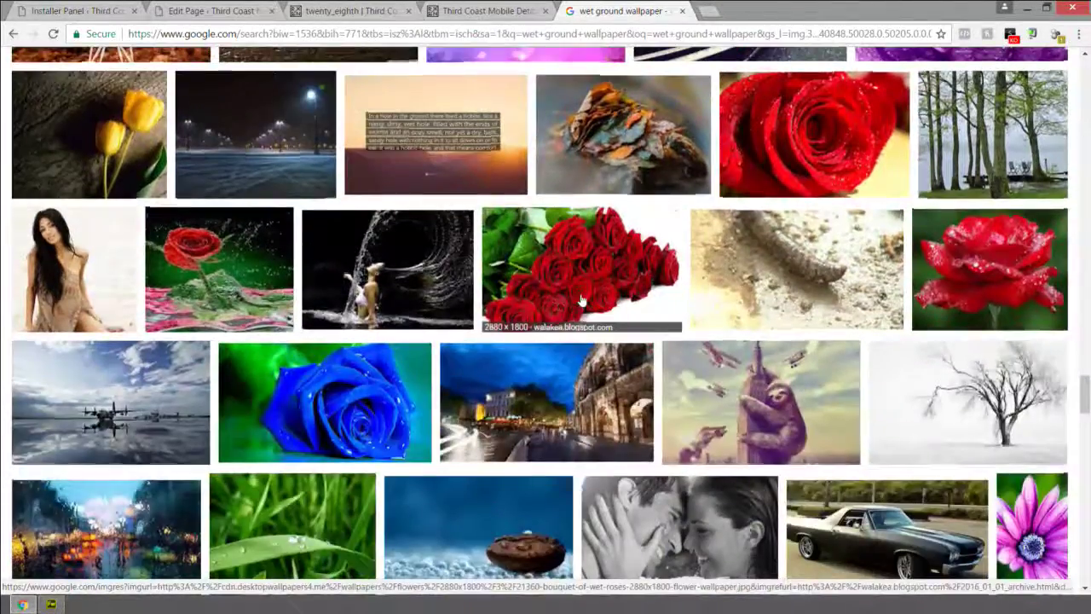
pyautogui.scroll(-3, 581, 298)
pyautogui.scroll(-20, 578, 295)
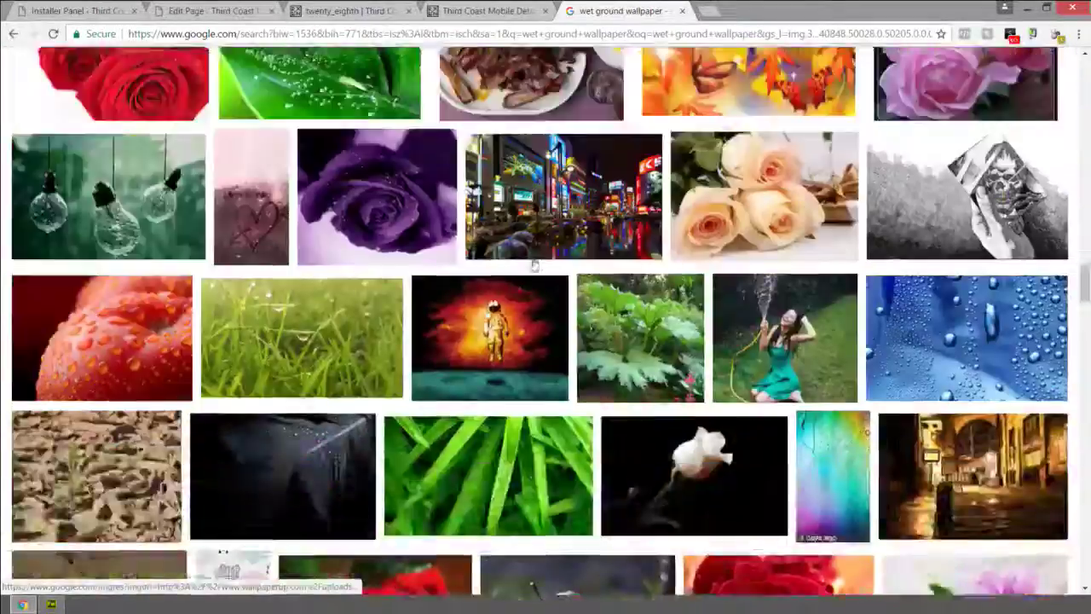
# Run an image search for "wet concrete" and open the cracked gray concrete and coarse speckled surface images in separate tabs
pyautogui.scroll(20, 535, 266)
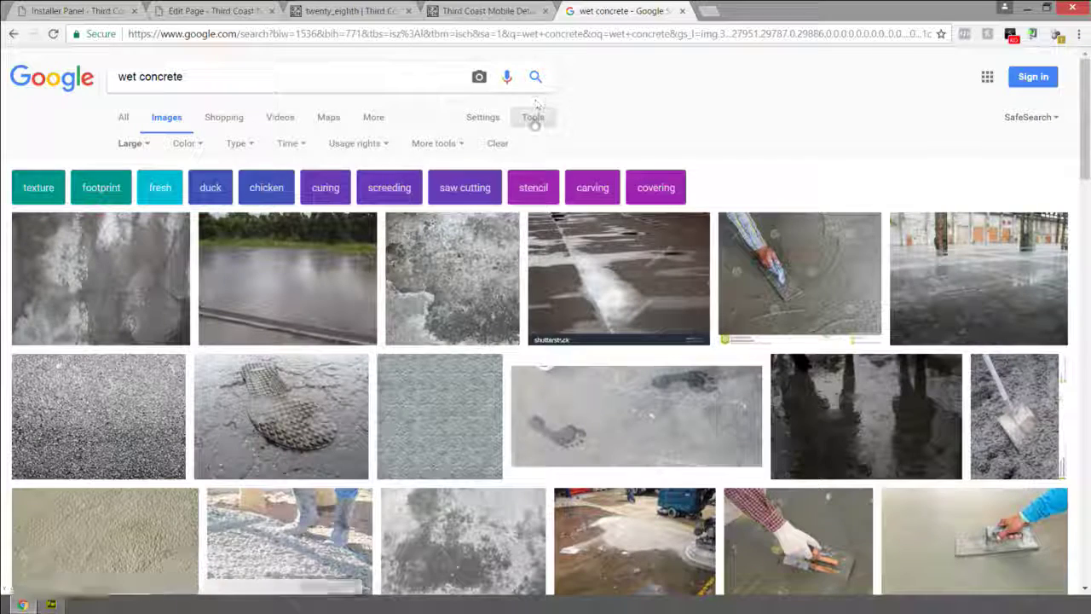
pyautogui.middleClick(109, 255)
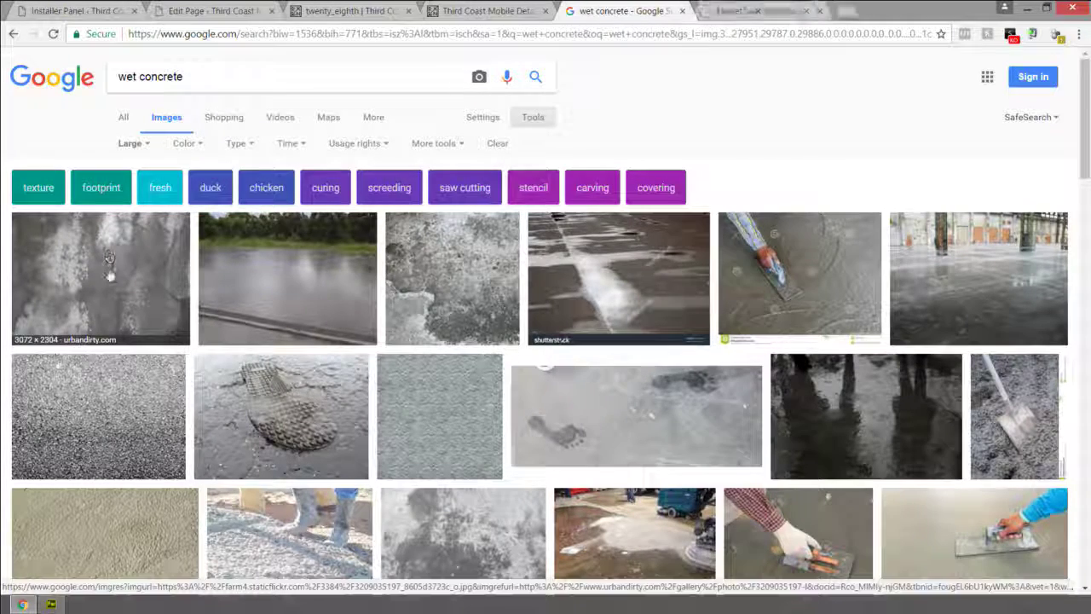
pyautogui.middleClick(121, 412)
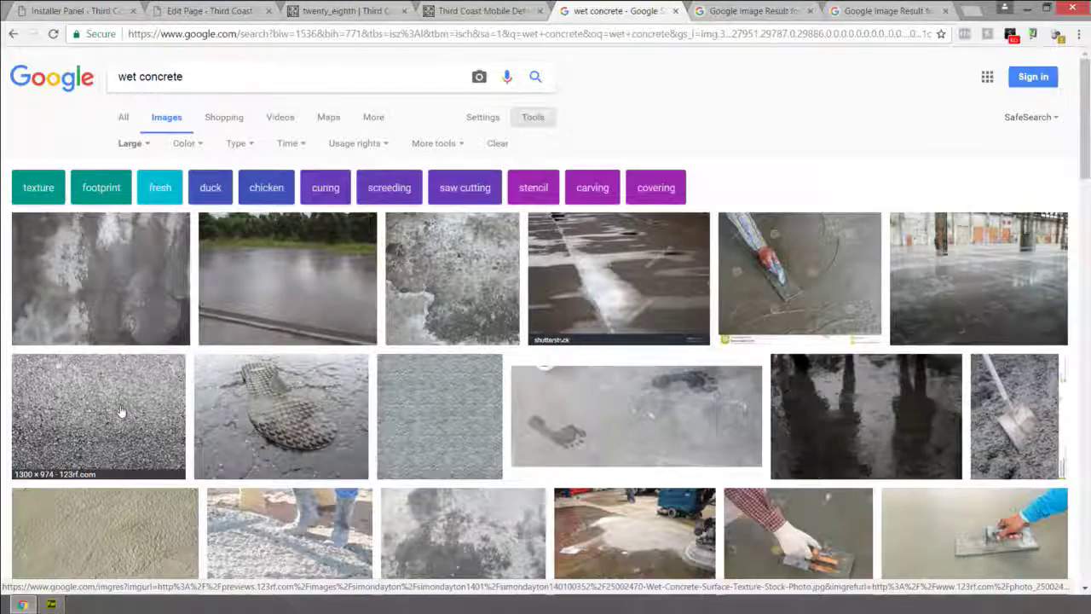
# Look through the large wet concrete images for banner backgrounds and open the pale plaster wall texture in a separate tab
pyautogui.scroll(-4, 121, 413)
pyautogui.scroll(-2, 124, 413)
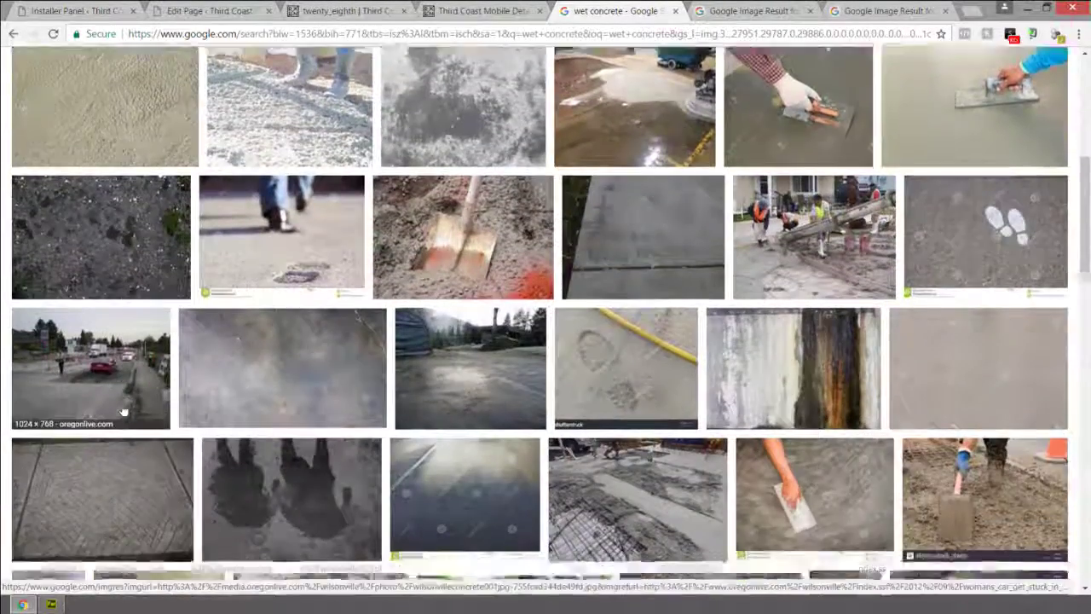
pyautogui.scroll(-2, 124, 413)
pyautogui.scroll(-2, 122, 397)
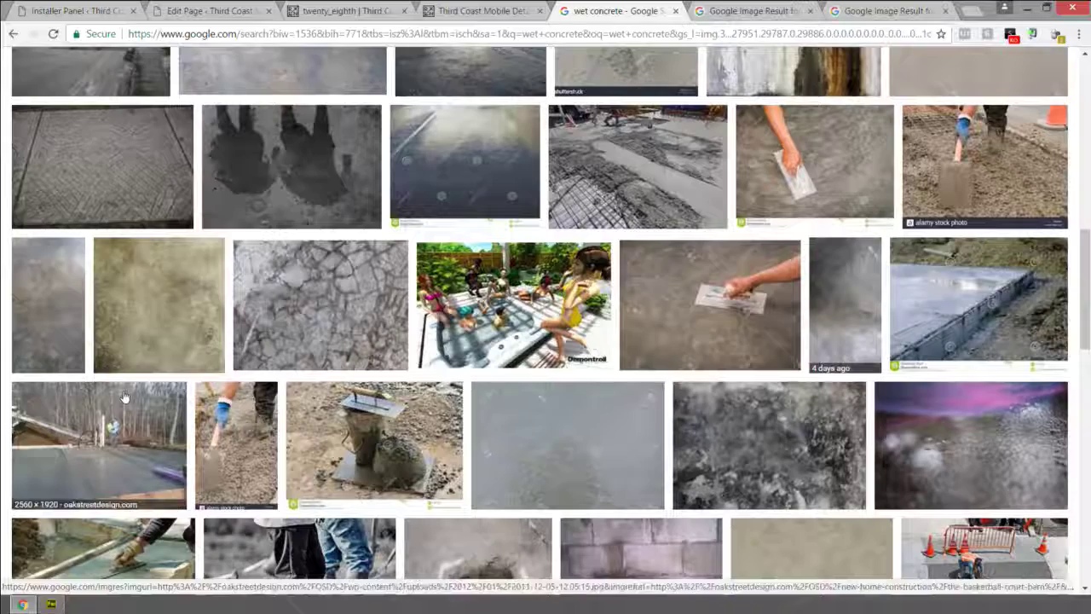
pyautogui.scroll(1, 366, 249)
pyautogui.scroll(-2, 366, 249)
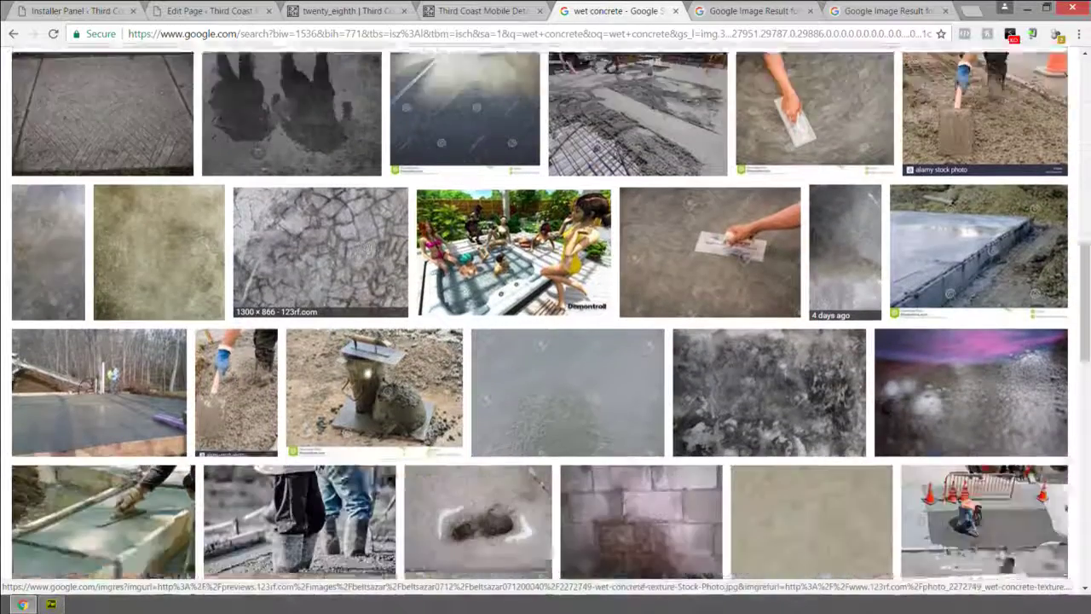
pyautogui.scroll(-5, 367, 249)
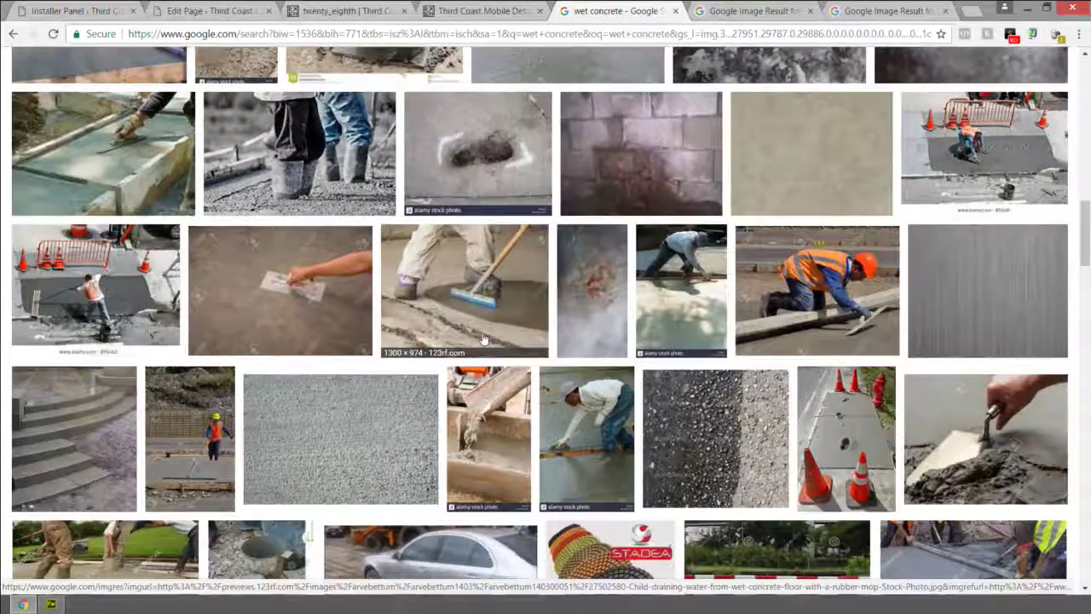
pyautogui.scroll(-4, 622, 177)
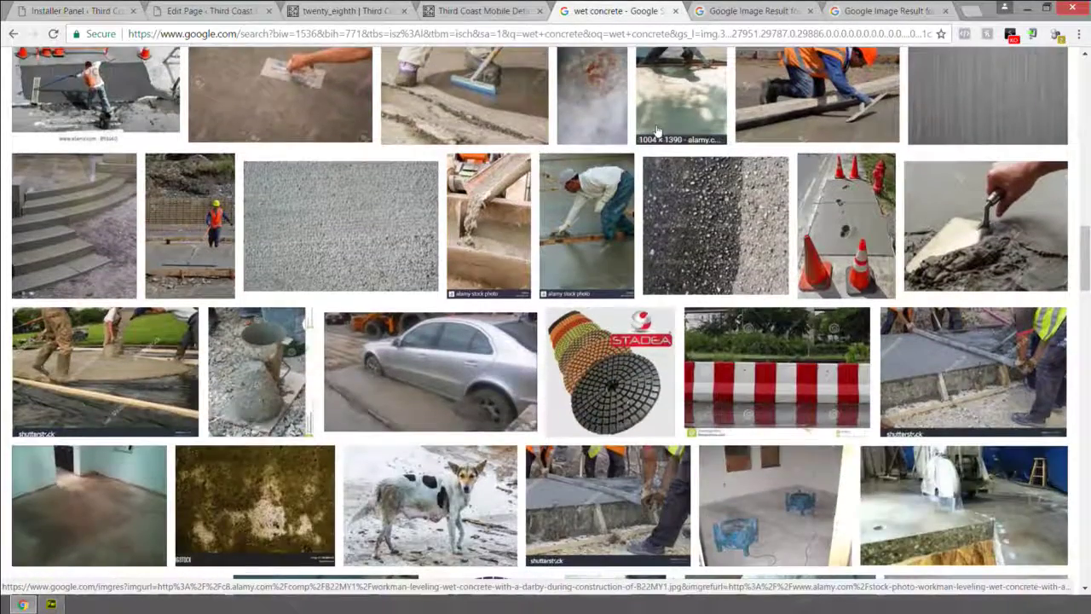
pyautogui.scroll(-3, 399, 167)
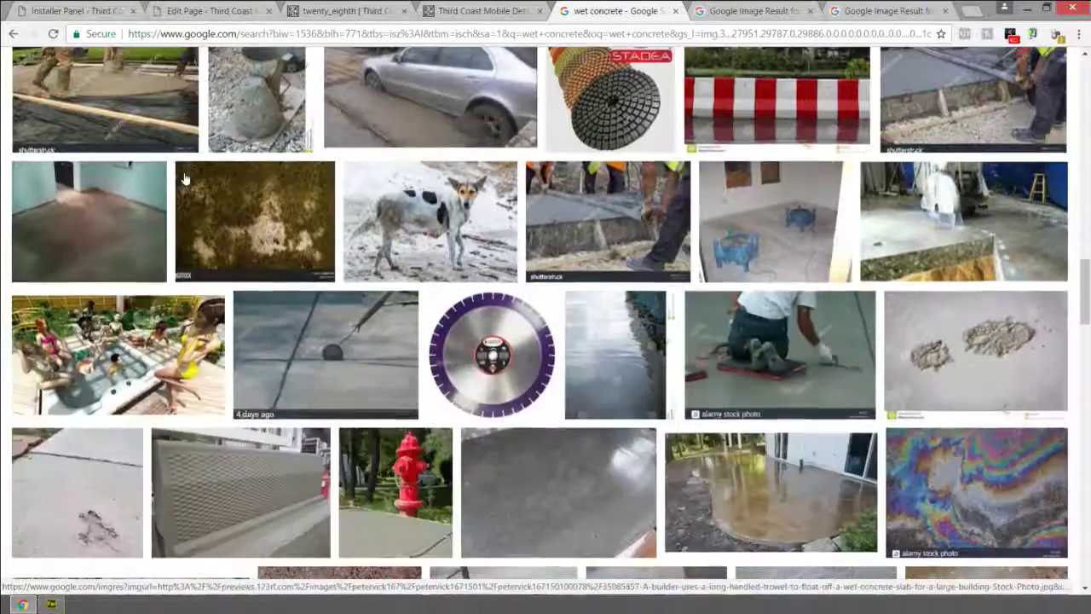
pyautogui.scroll(-2, 184, 180)
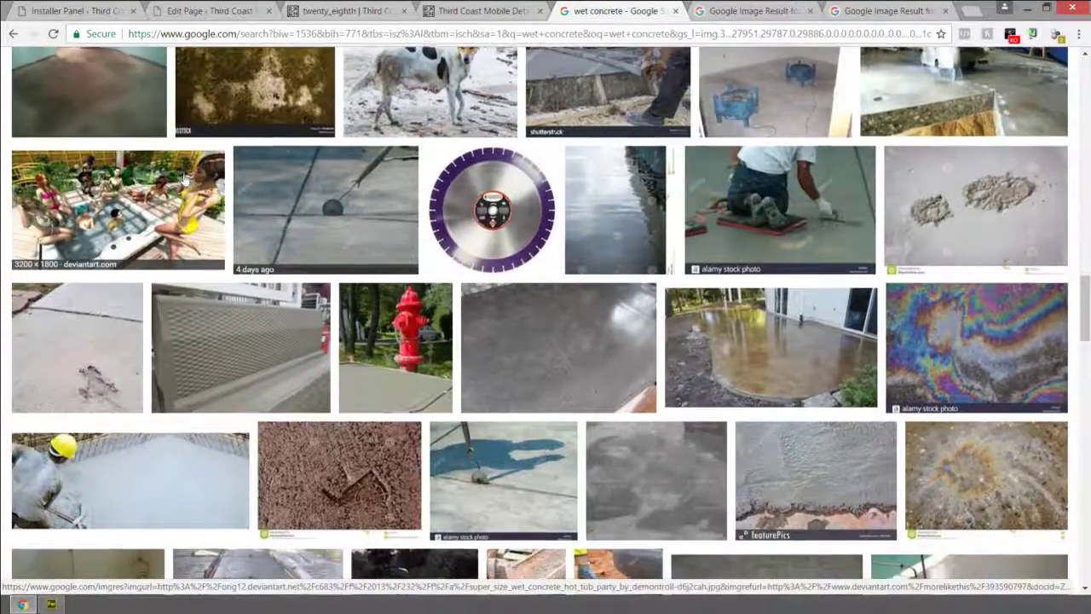
pyautogui.scroll(-3, 185, 180)
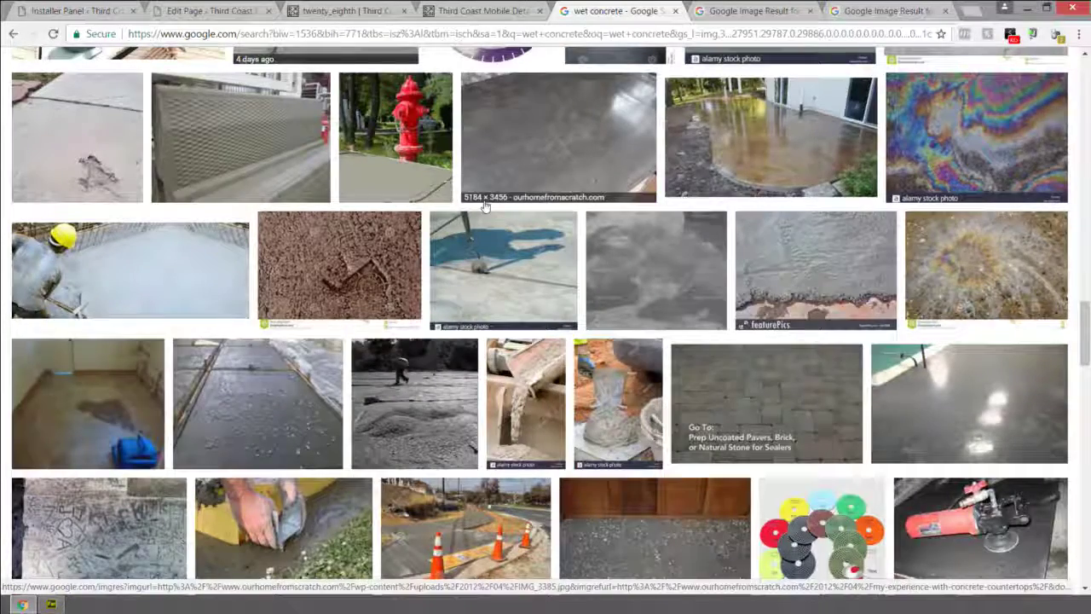
pyautogui.scroll(-2, 482, 217)
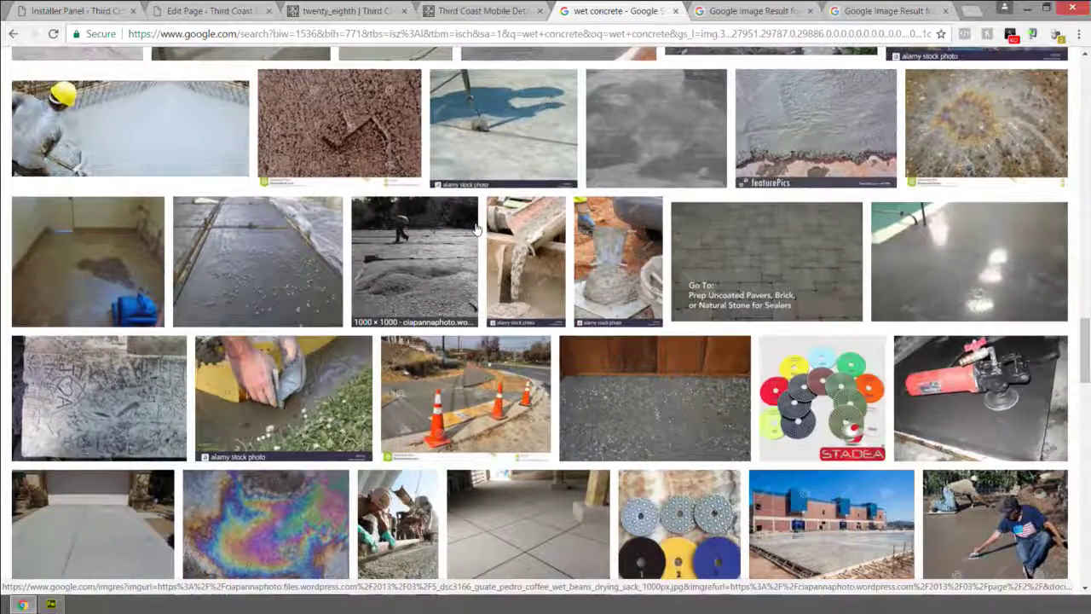
pyautogui.scroll(-2, 478, 229)
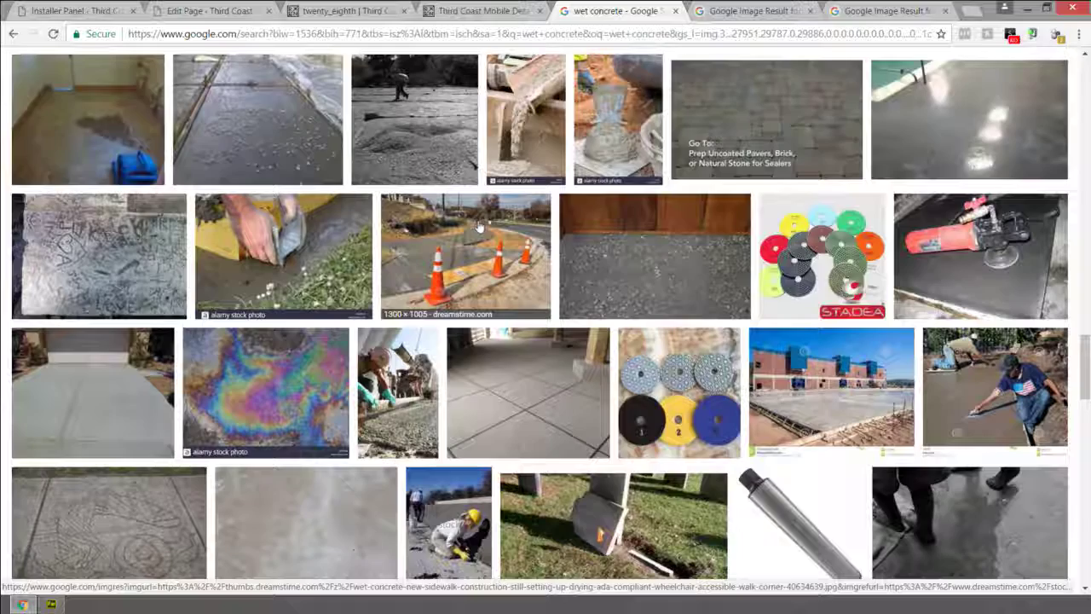
pyautogui.scroll(-3, 170, 324)
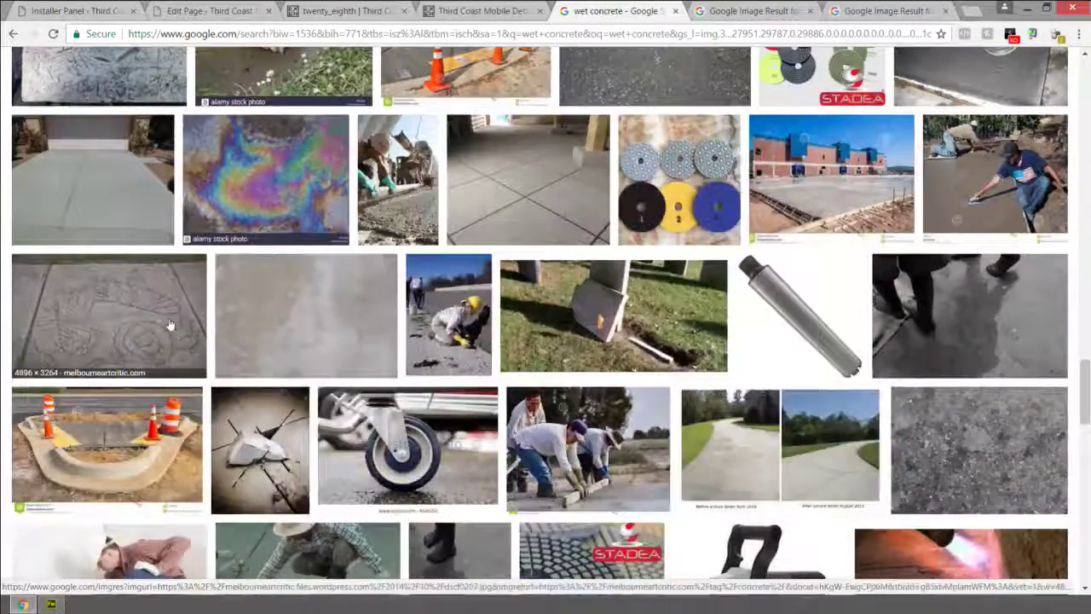
pyautogui.middleClick(339, 296)
pyautogui.scroll(-5, 353, 299)
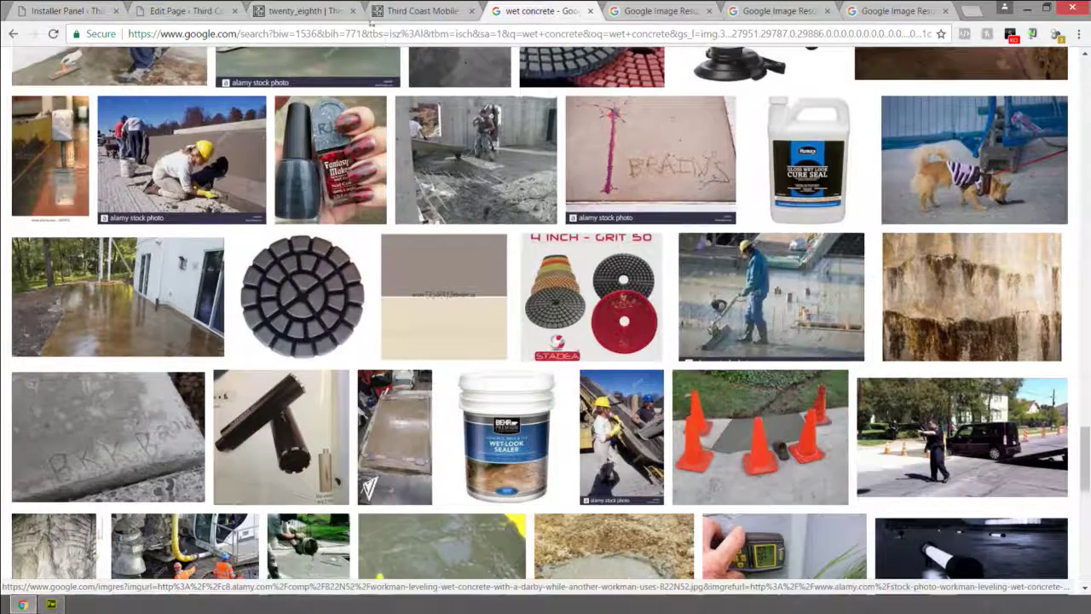
# Compare the three opened concrete texture images and select the page address of the cracked gray concrete one
pyautogui.click(661, 11)
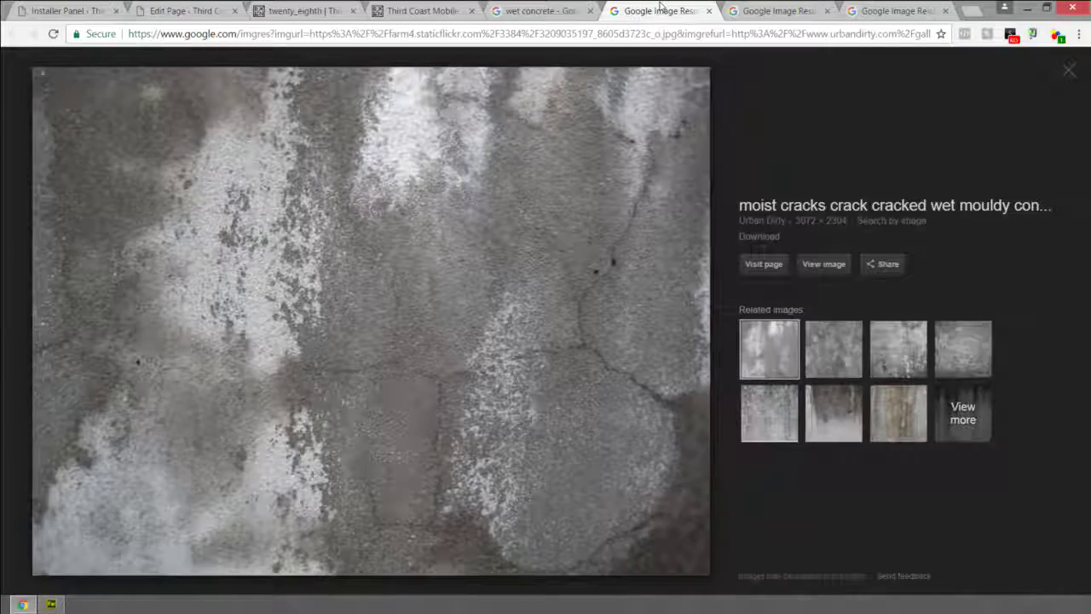
pyautogui.click(757, 12)
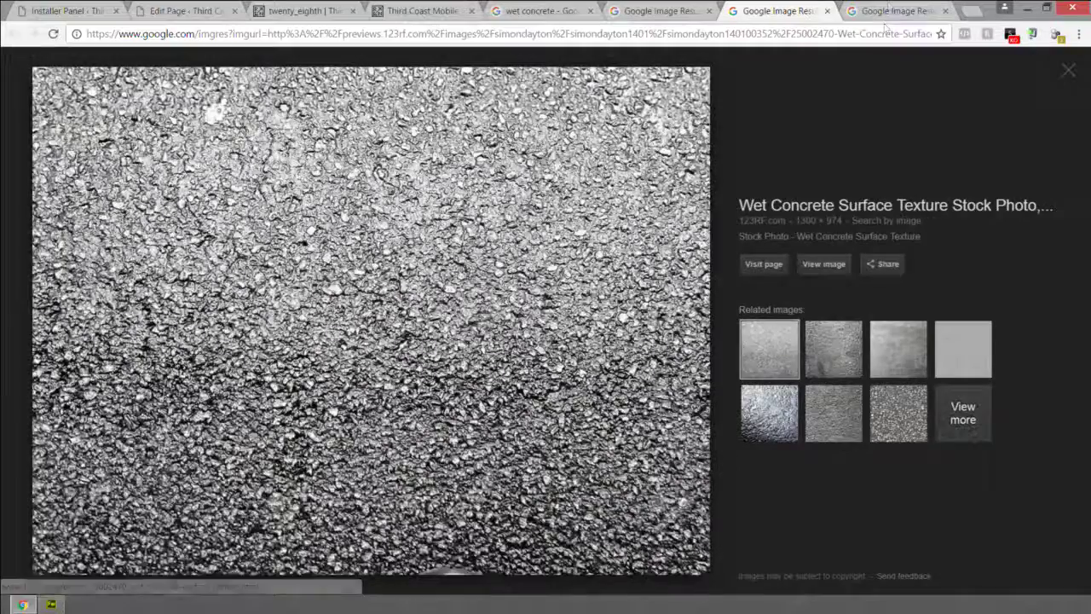
pyautogui.click(890, 8)
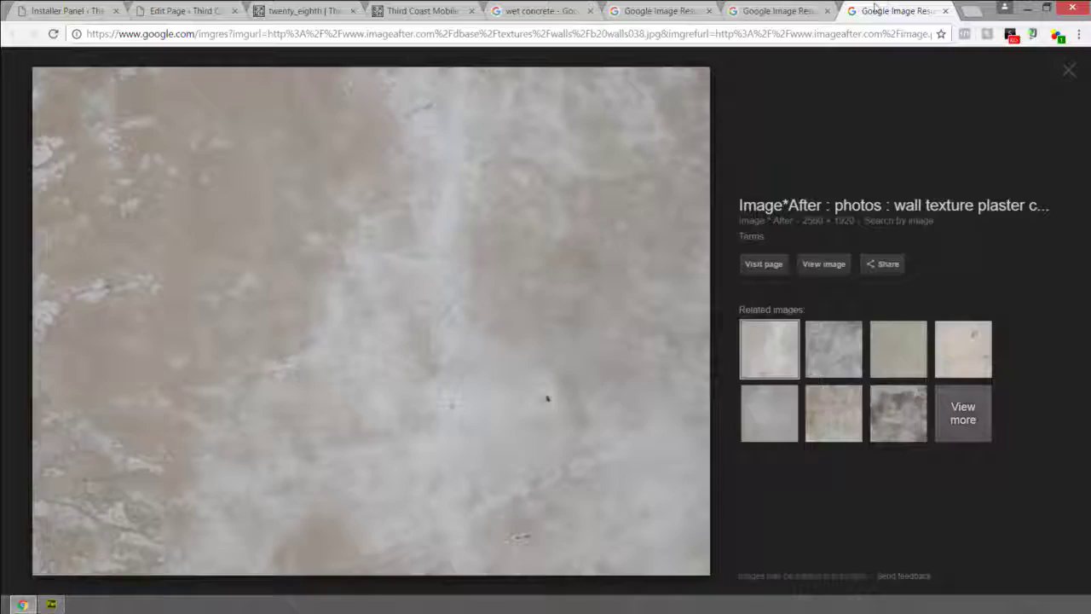
pyautogui.click(777, 11)
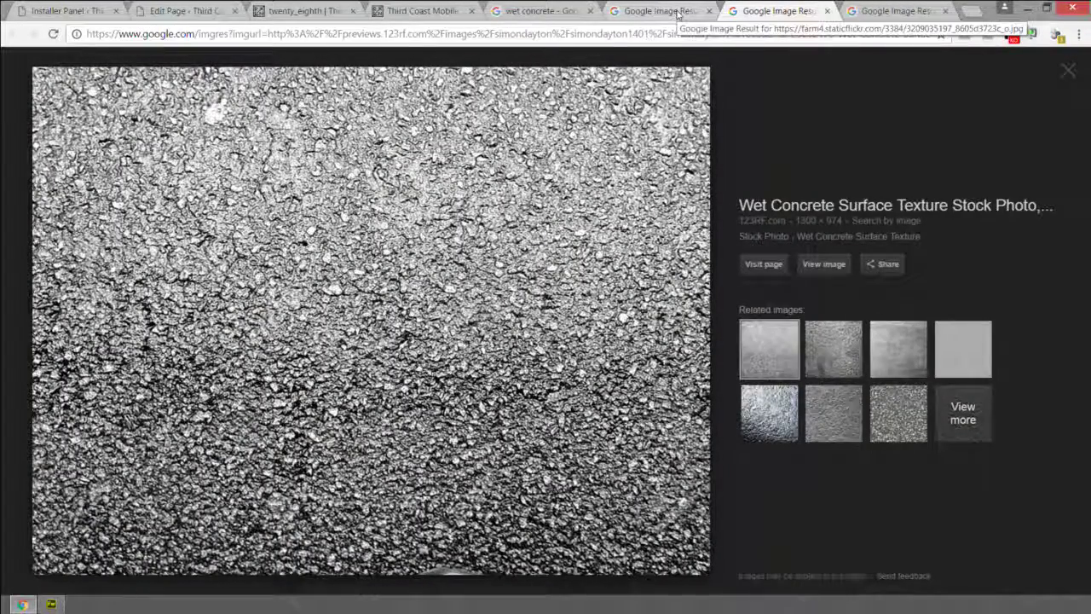
pyautogui.click(677, 12)
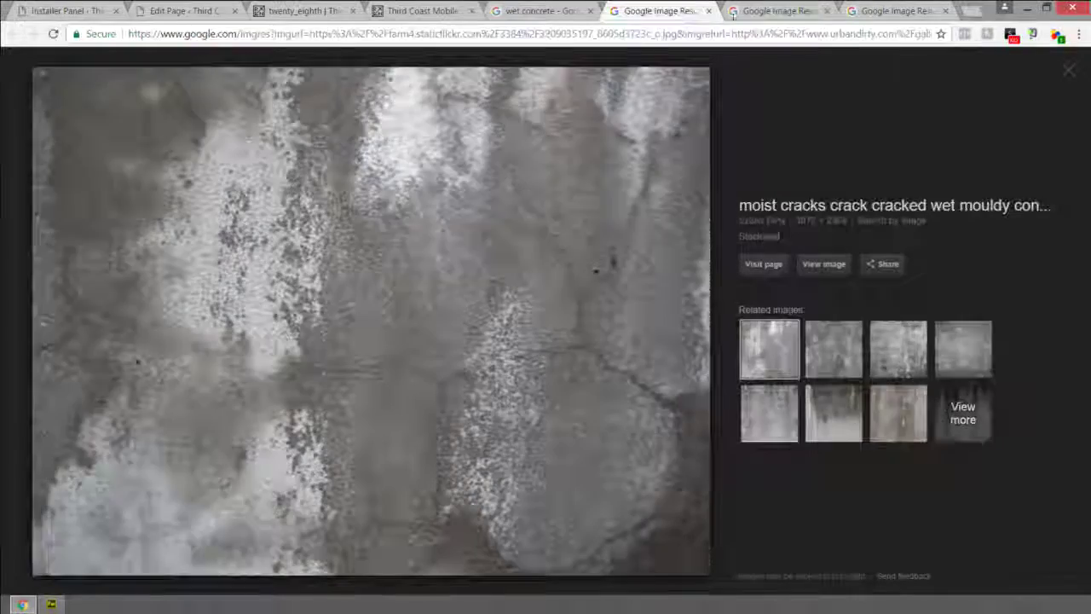
pyautogui.click(733, 11)
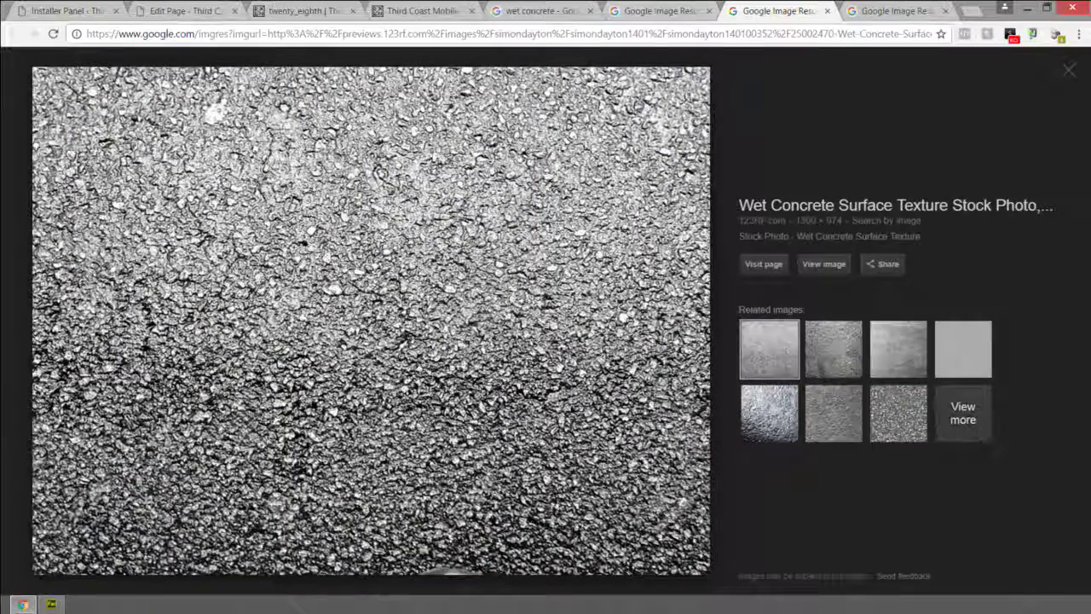
pyautogui.click(687, 12)
pyautogui.click(430, 36)
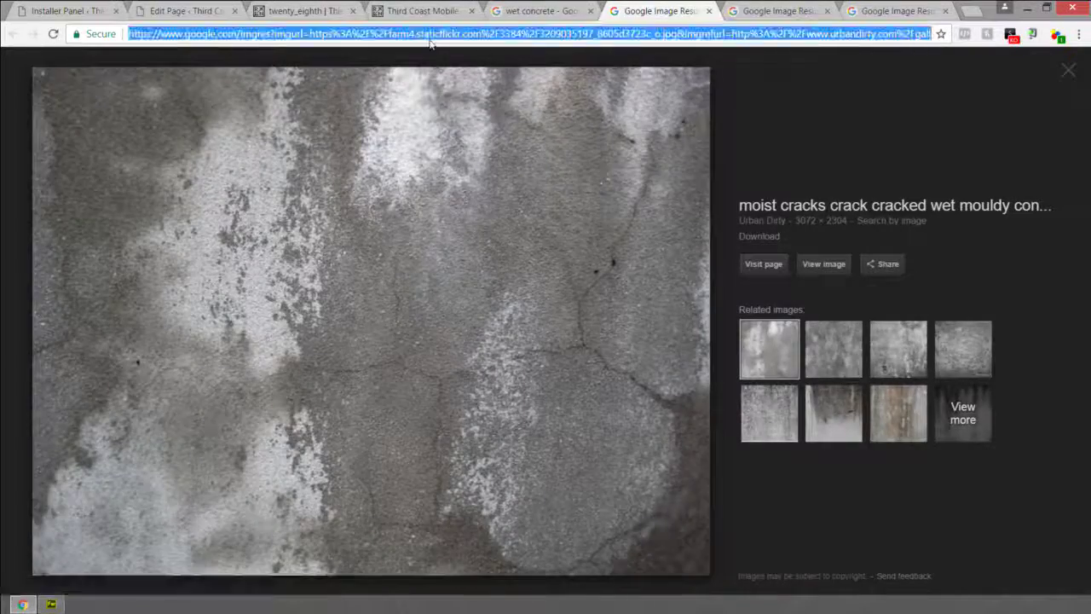
# Return to the wet concrete results and replace the image search query with "parking lot wallpaper"
pyautogui.click(538, 10)
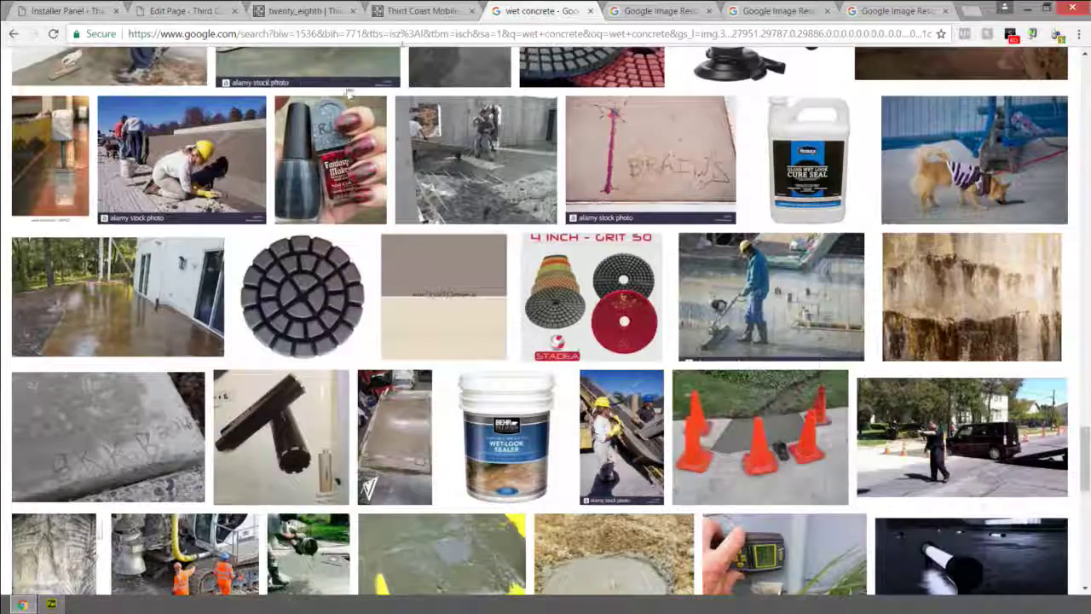
pyautogui.scroll(-10, 288, 113)
pyautogui.scroll(10, 288, 114)
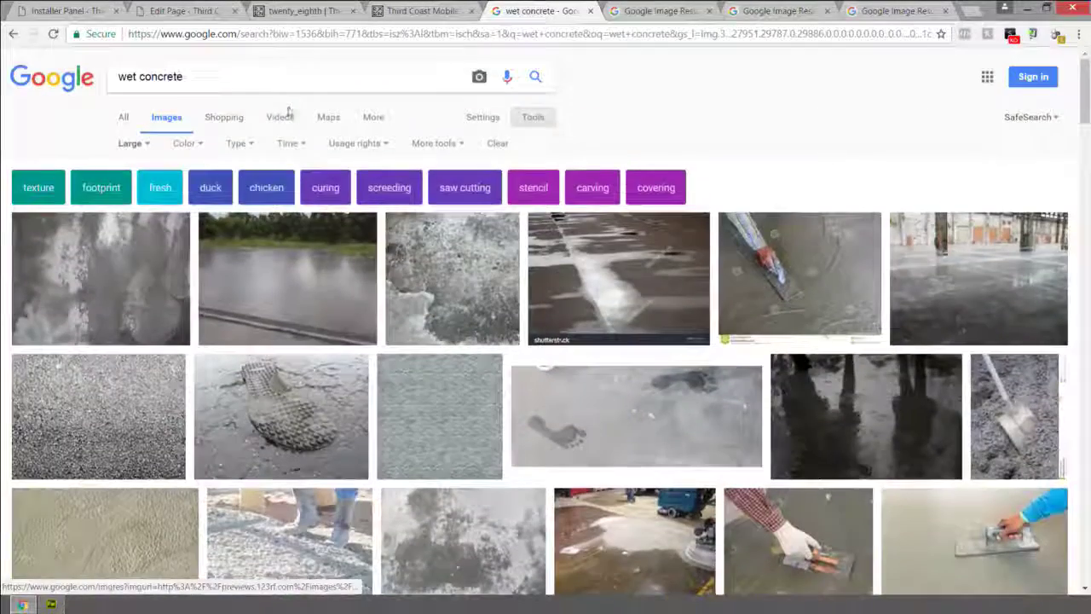
pyautogui.tripleClick(272, 78)
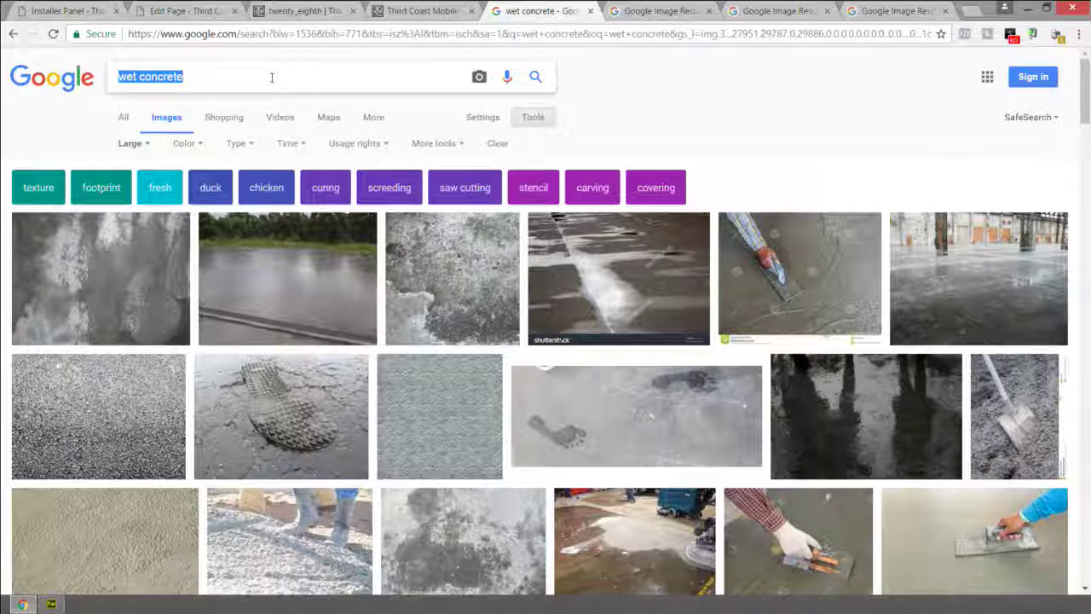
pyautogui.write('parking lot wallpaper')
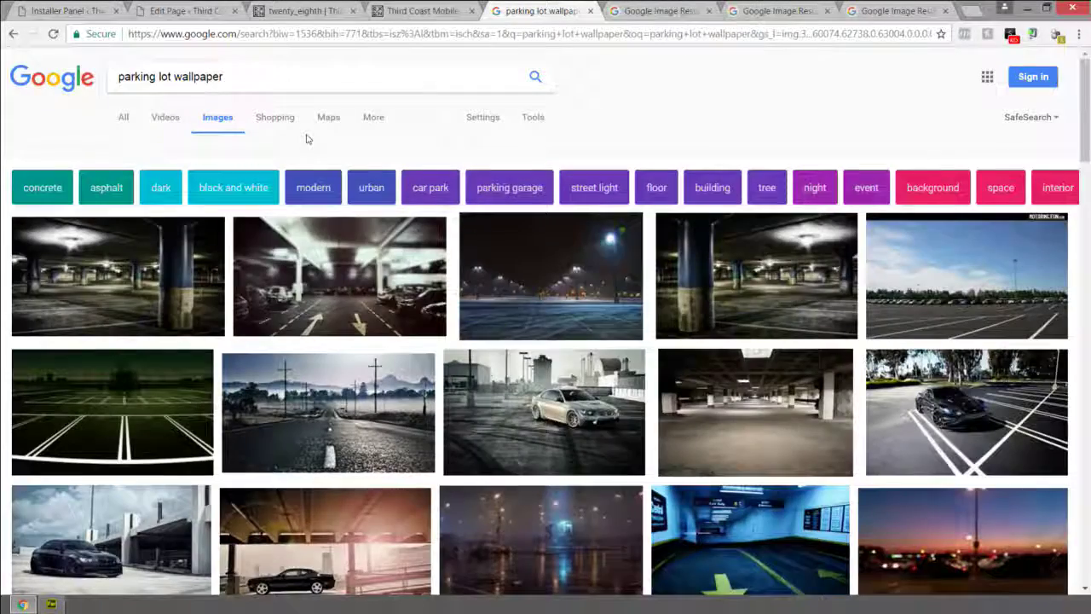
# Look through the "parking lot wallpaper" image results for an empty lot photo suitable as the banner background
pyautogui.scroll(-5, 307, 139)
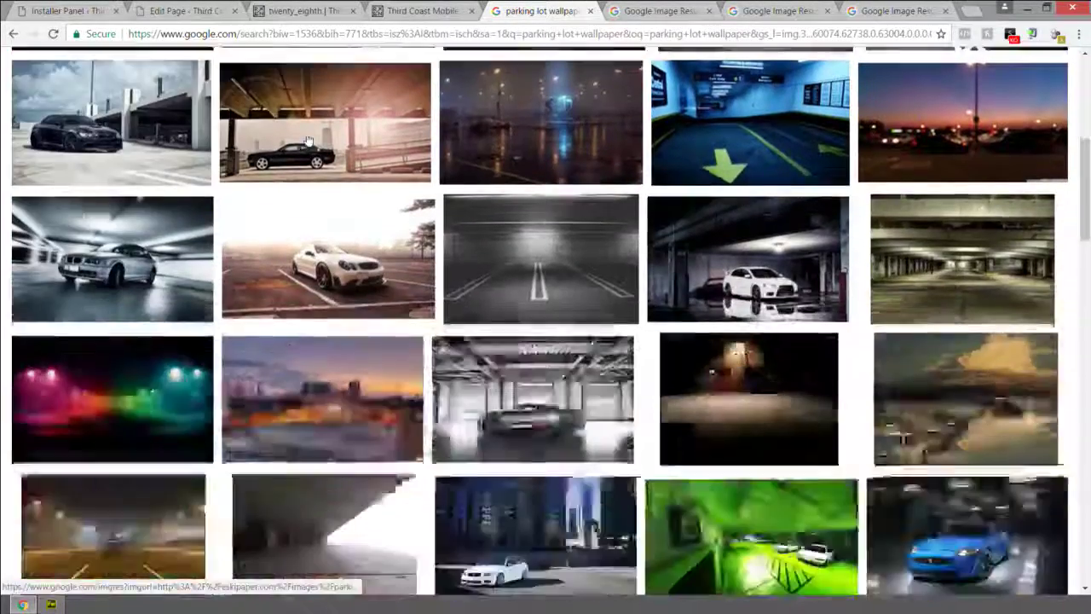
pyautogui.scroll(-5, 307, 139)
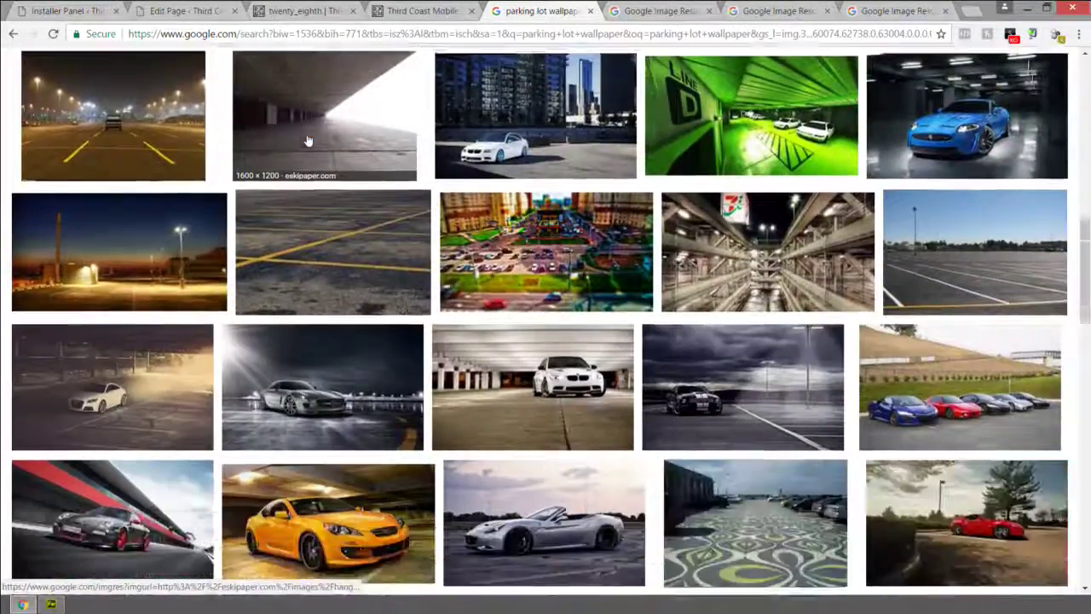
pyautogui.scroll(-1, 308, 140)
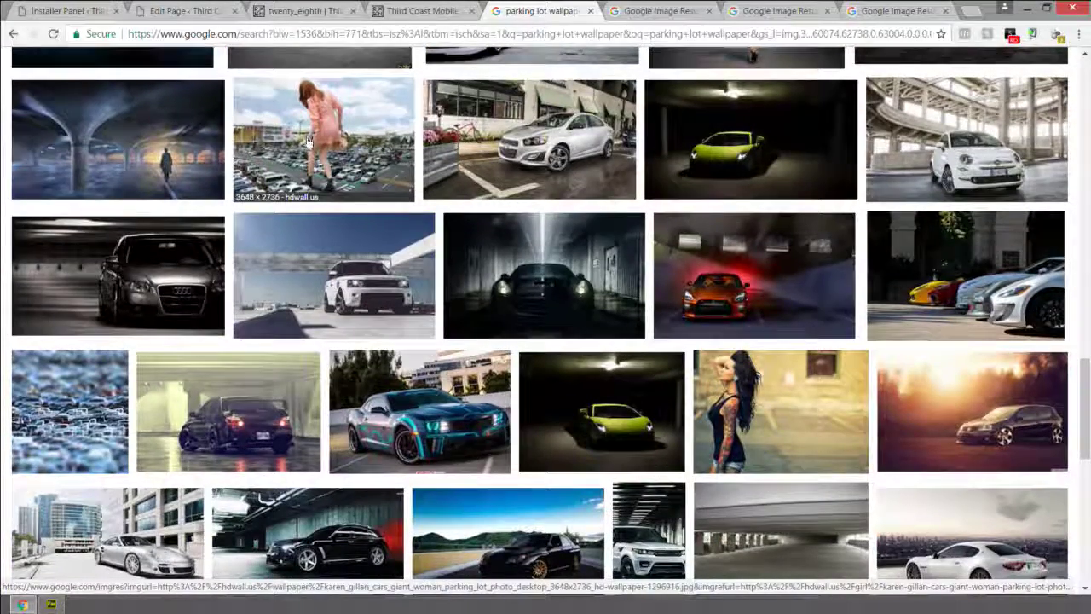
pyautogui.scroll(-6, 308, 140)
pyautogui.scroll(-3, 337, 164)
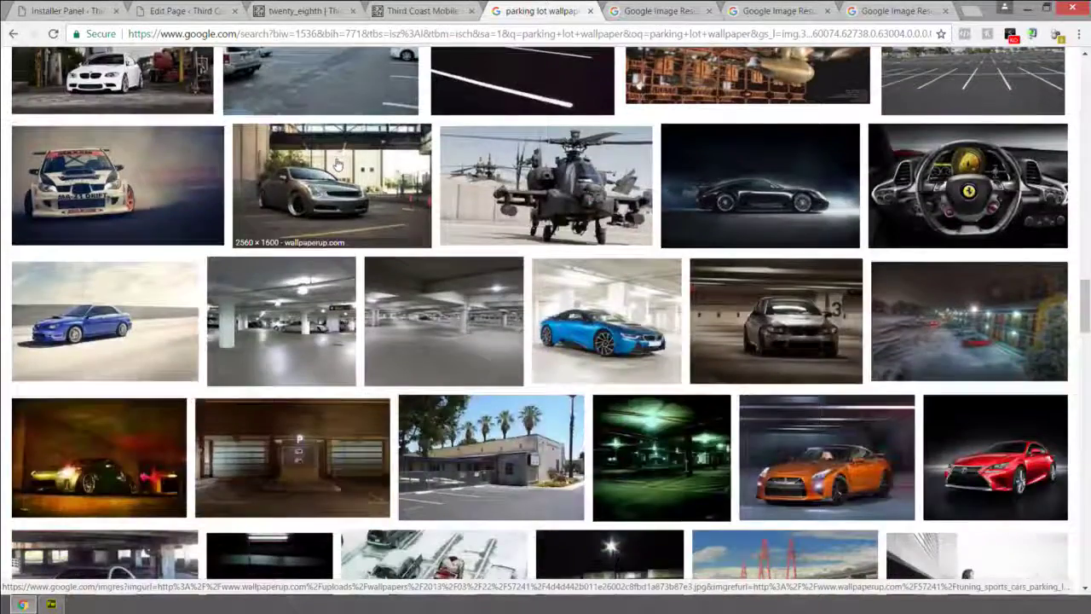
pyautogui.scroll(-4, 342, 163)
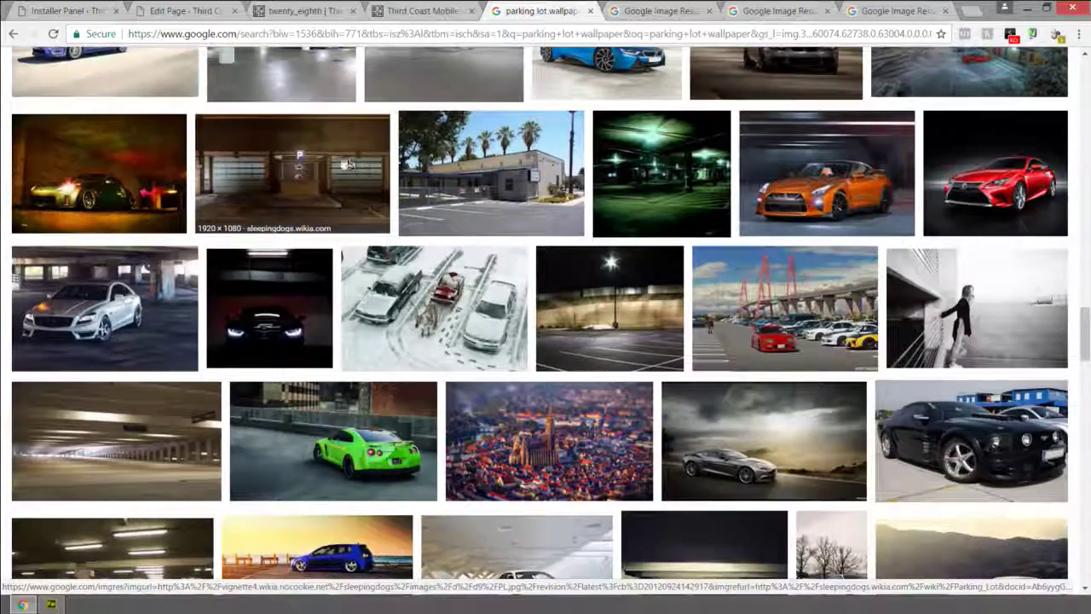
pyautogui.scroll(-6, 367, 162)
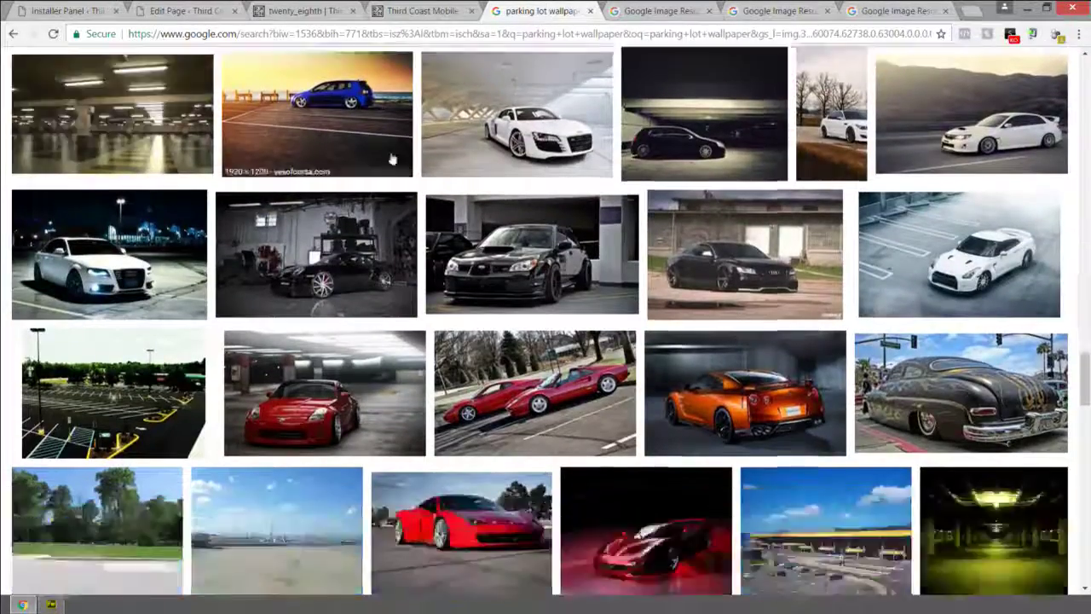
pyautogui.scroll(-4, 392, 159)
pyautogui.scroll(-6, 430, 149)
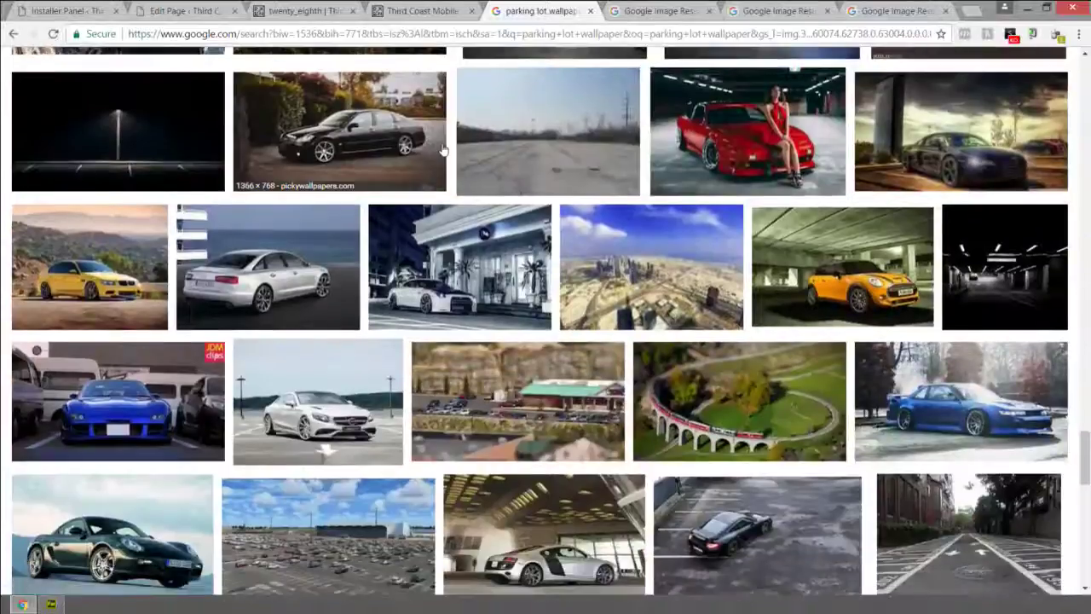
pyautogui.scroll(-5, 443, 150)
pyautogui.scroll(9, 457, 145)
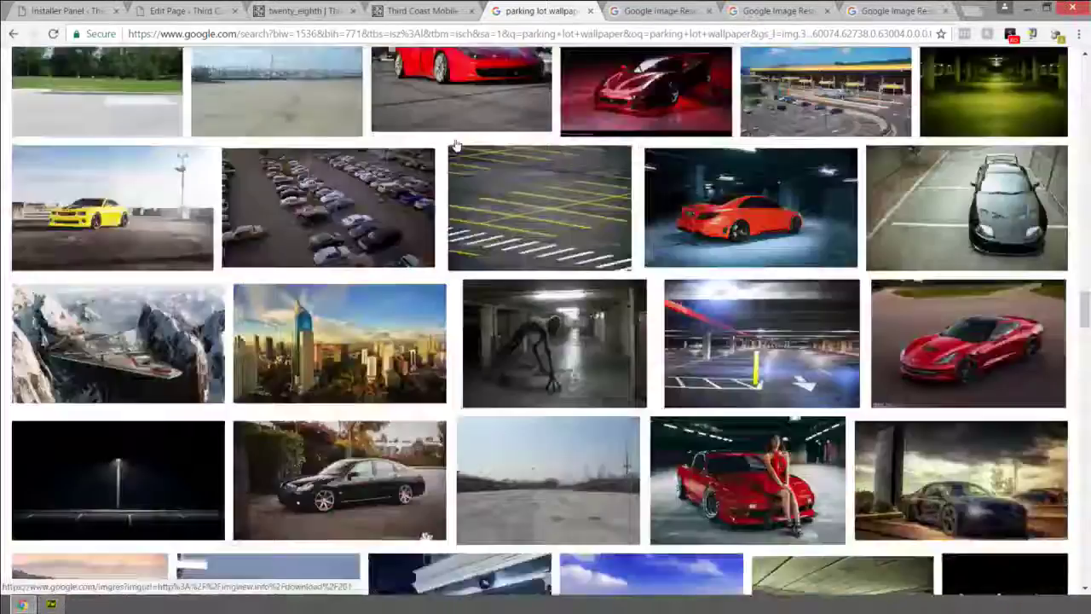
pyautogui.scroll(20, 456, 145)
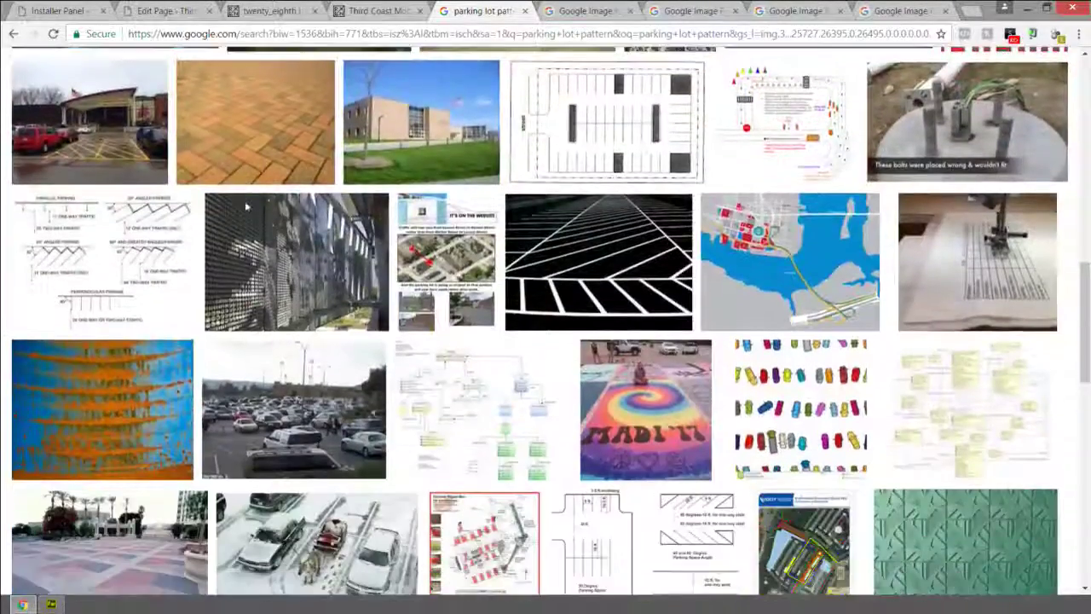
# Look through the "parking lot pattern" image results for striped pavement or asphalt graphics usable as the banner background
pyautogui.scroll(-3, 246, 207)
pyautogui.scroll(3, 245, 207)
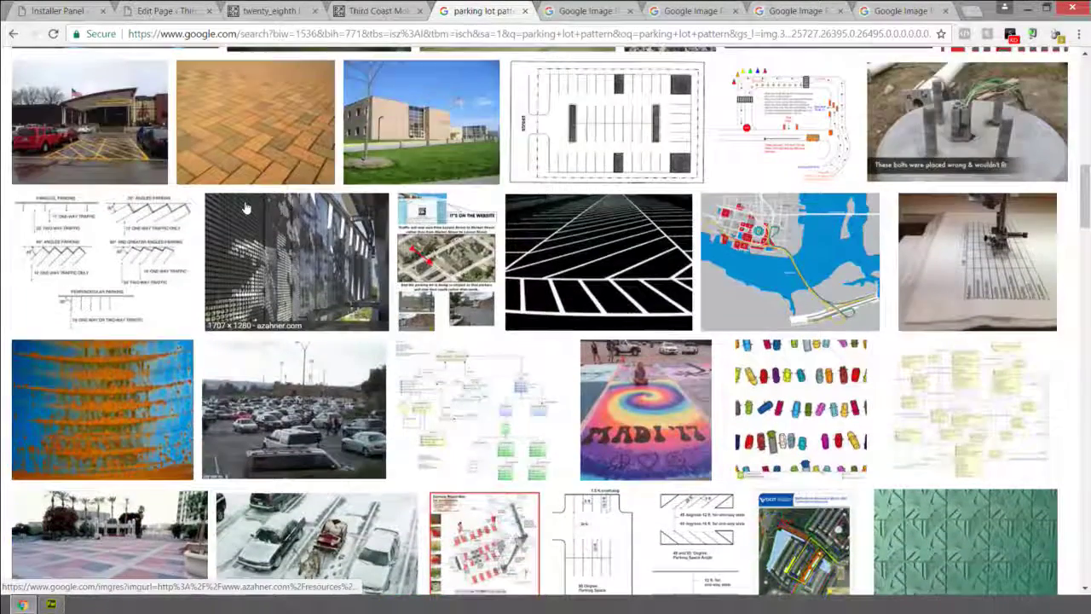
pyautogui.scroll(-5, 246, 207)
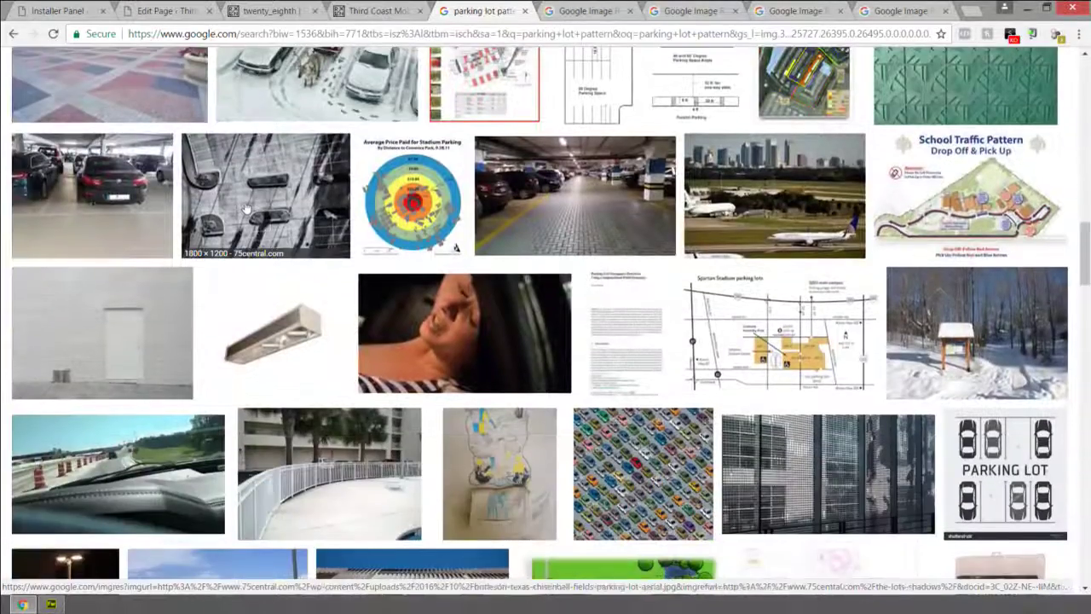
pyautogui.scroll(-3, 246, 207)
pyautogui.scroll(-8, 245, 207)
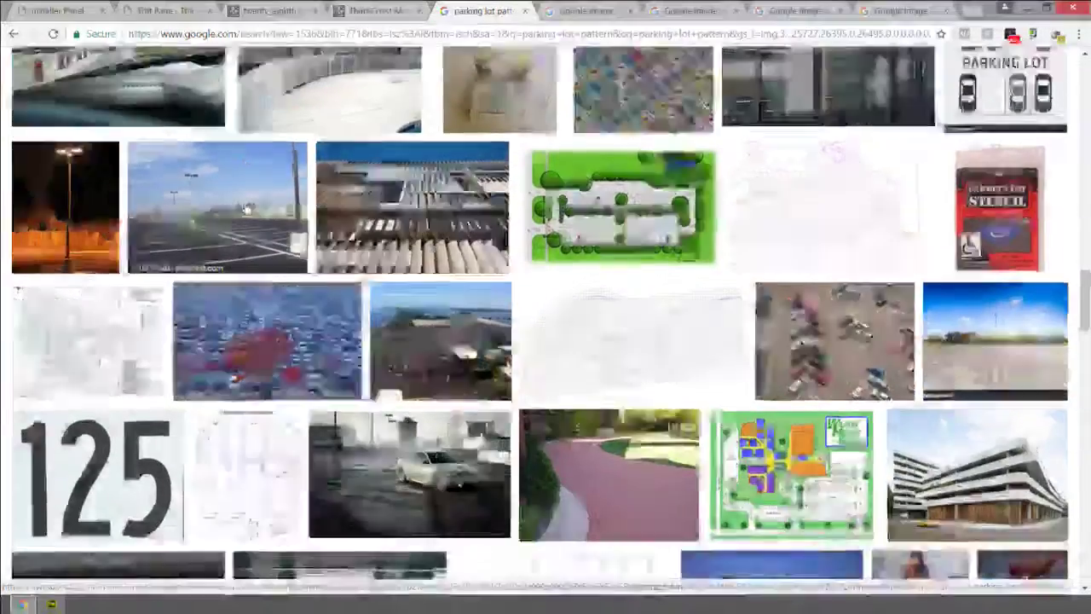
pyautogui.scroll(4, 246, 207)
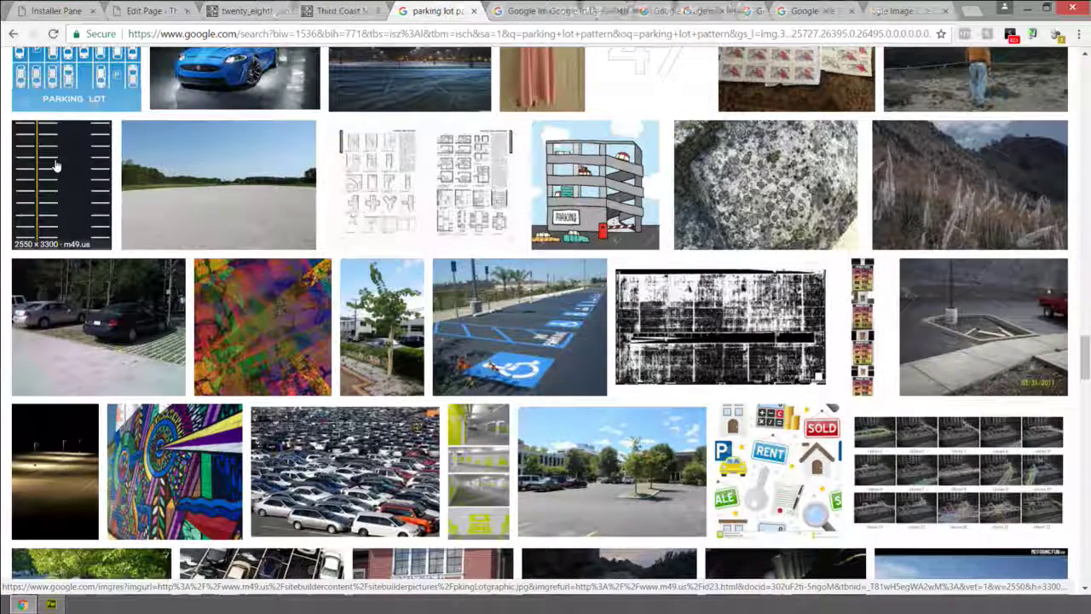
pyautogui.scroll(-4, 68, 184)
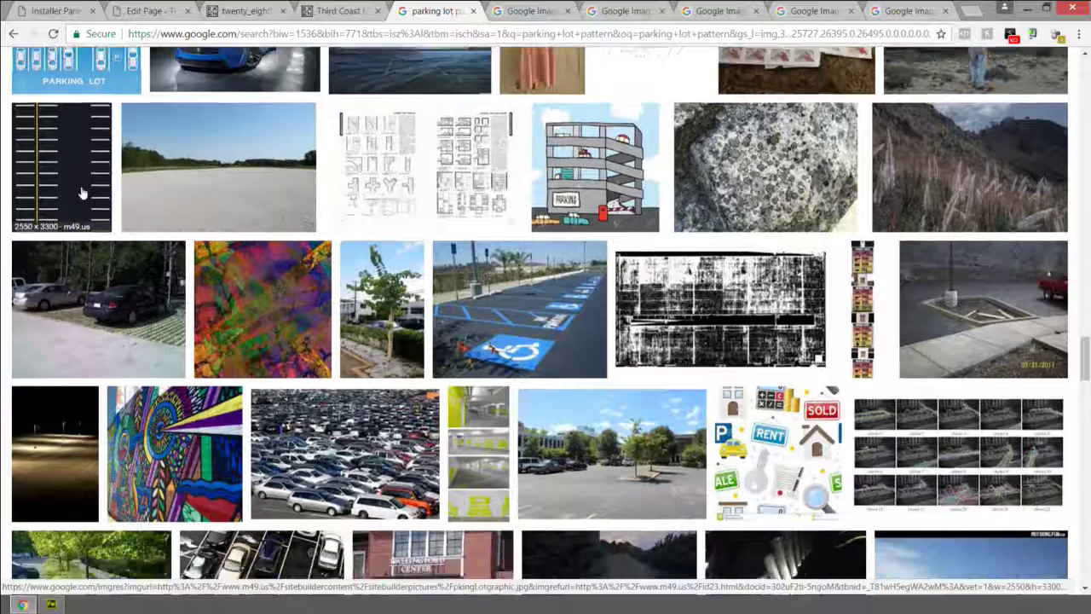
pyautogui.scroll(-10, 83, 180)
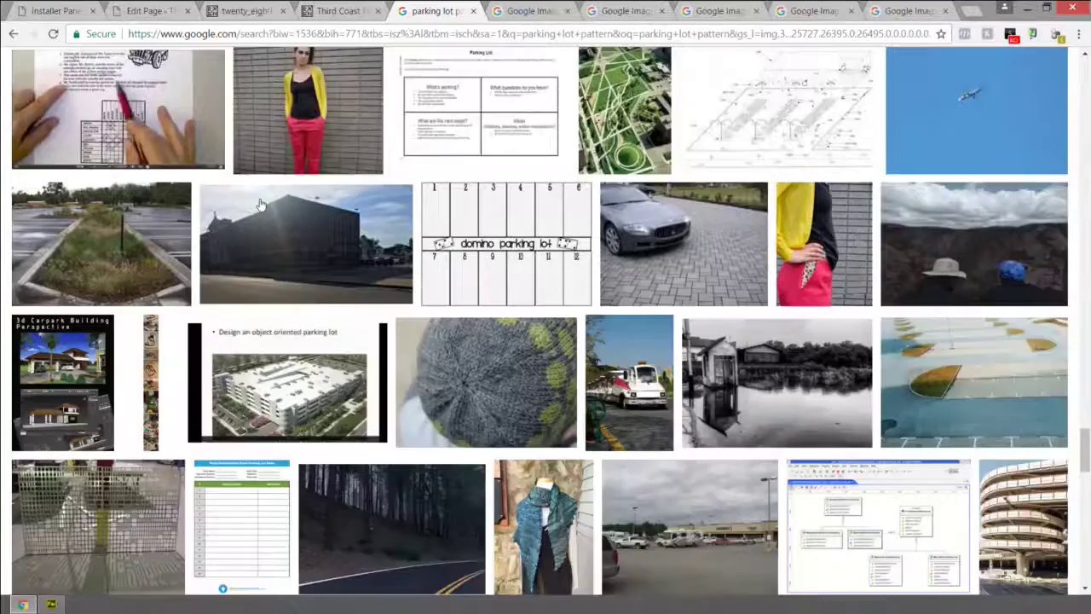
pyautogui.scroll(-5, 577, 197)
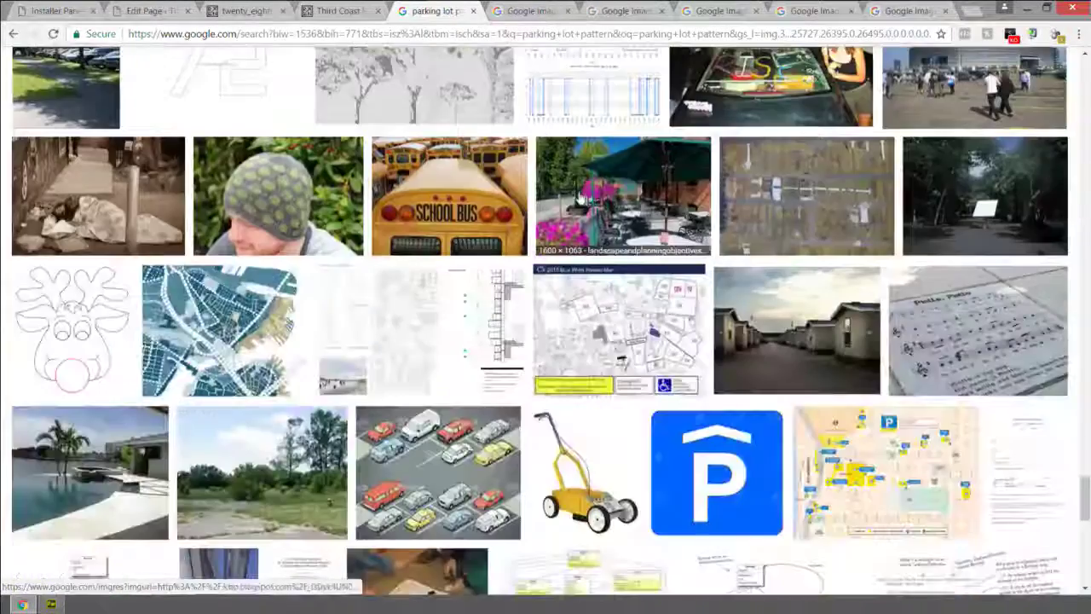
pyautogui.scroll(-20, 641, 271)
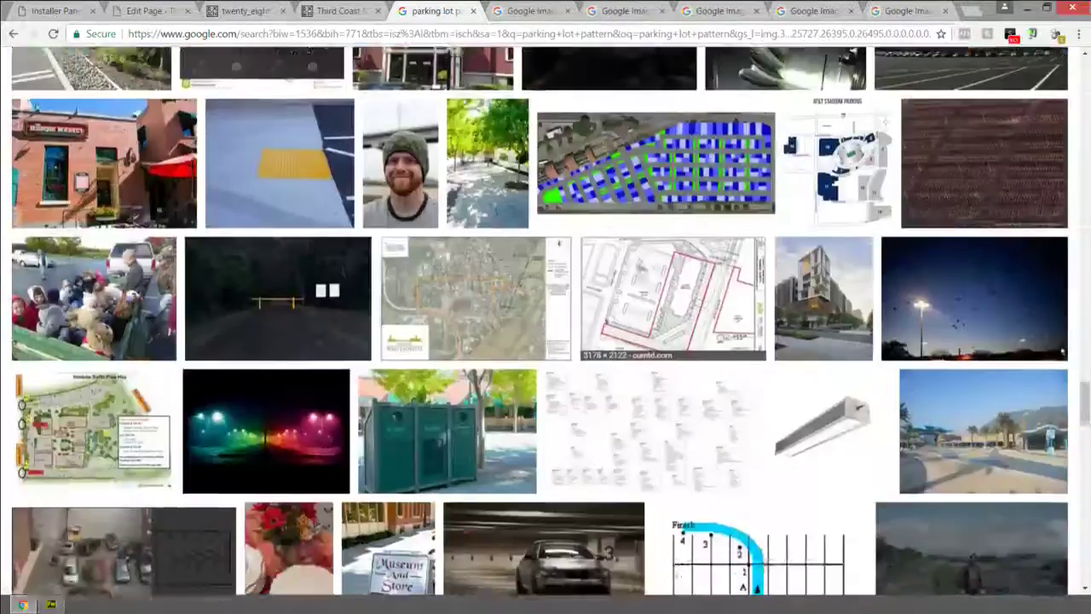
pyautogui.scroll(15, 641, 271)
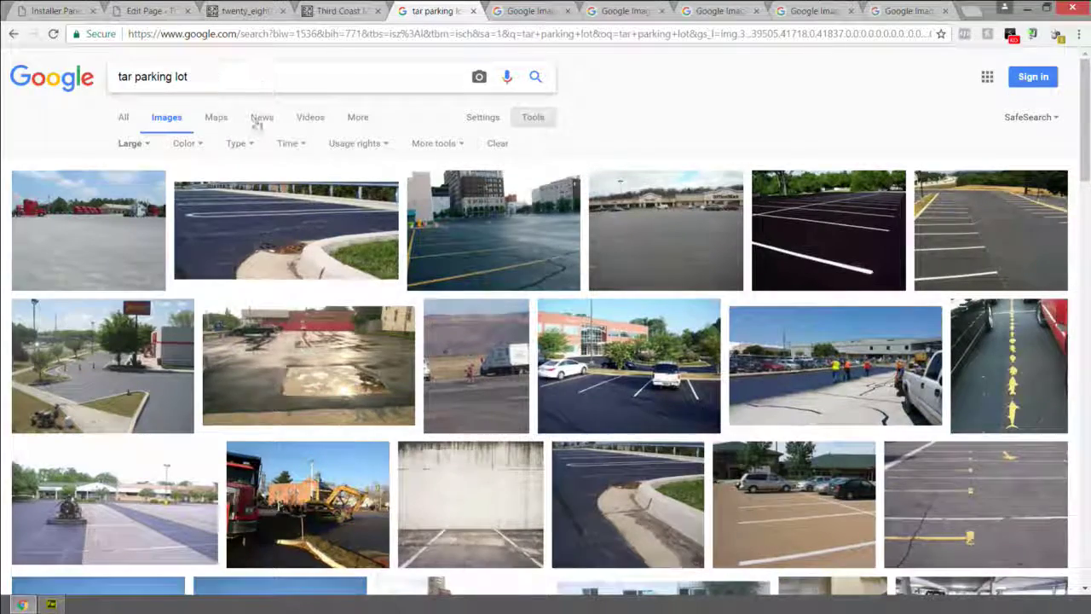
# Examine the large "tar parking lot" image results for a plain asphalt or striped pavement background
pyautogui.scroll(-6, 254, 136)
pyautogui.scroll(-2, 252, 177)
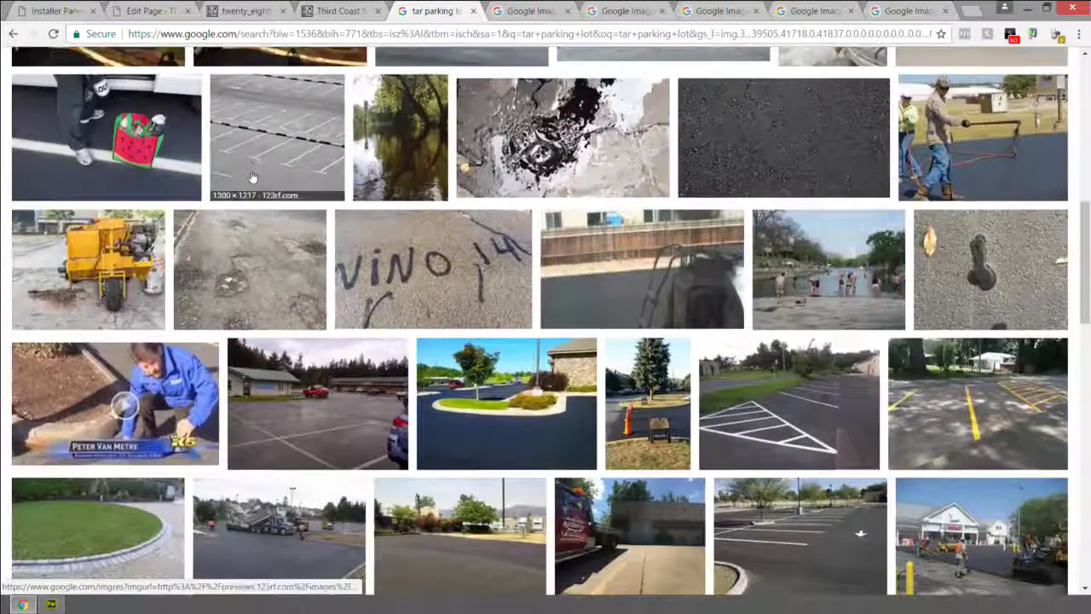
pyautogui.scroll(-3, 556, 190)
pyautogui.scroll(-3, 556, 127)
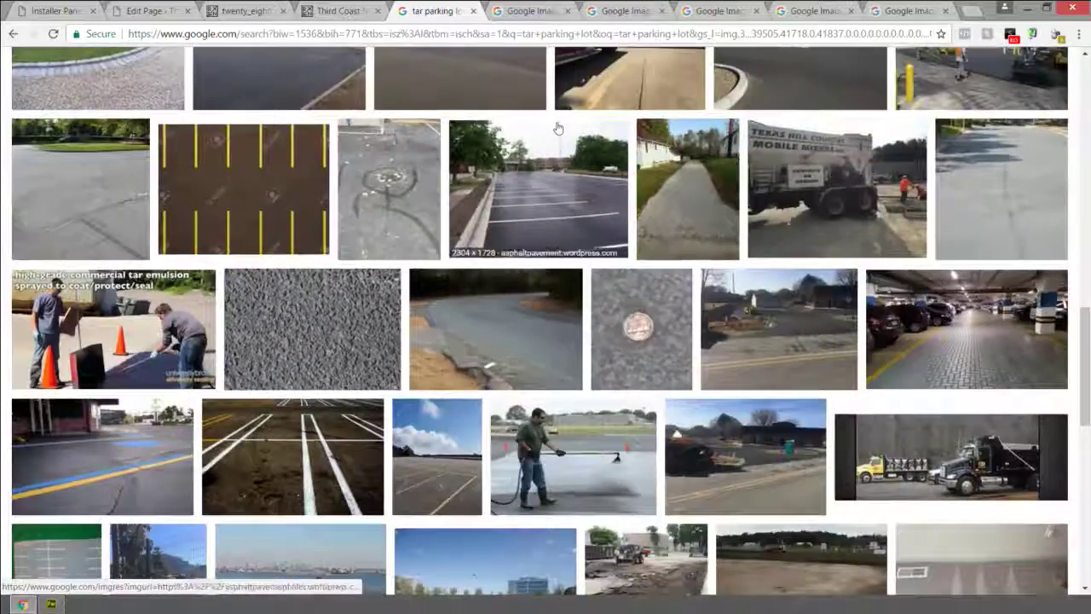
pyautogui.scroll(-5, 432, 152)
pyautogui.scroll(20, 432, 153)
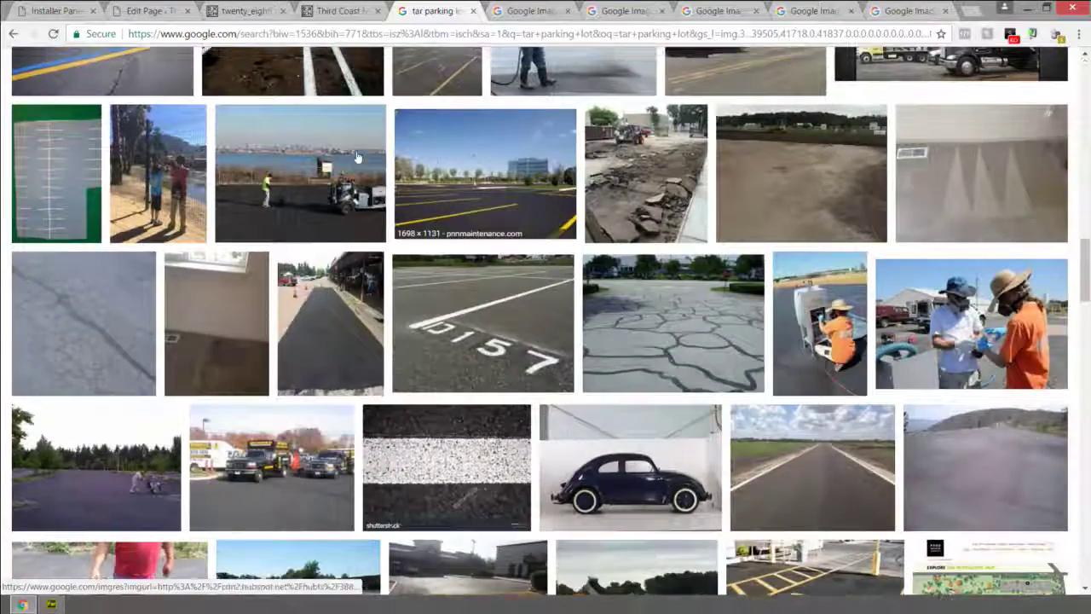
# Run an image search for "parking lot ariel" and switch to the suggested spelling "parking lot aerial"
pyautogui.click(195, 78)
pyautogui.hotkey('ctrl', 'a')
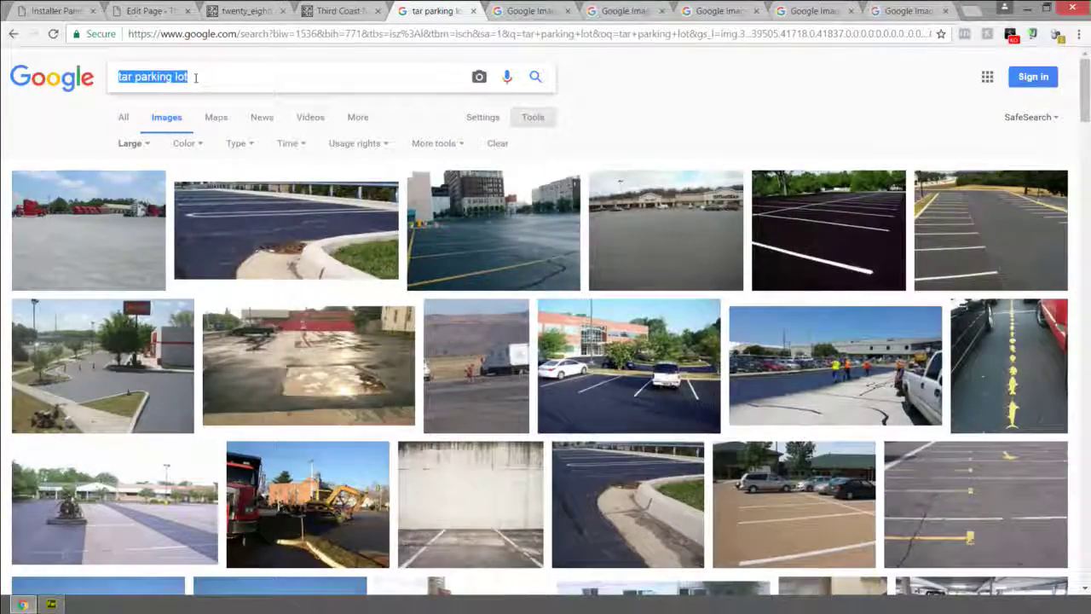
pyautogui.write('parking lot arie')
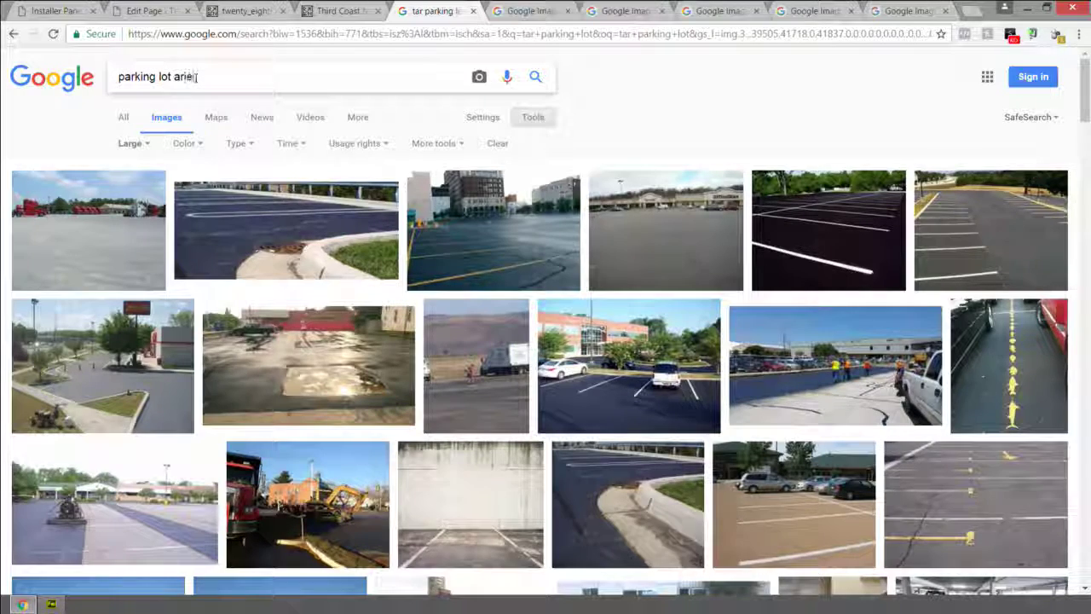
pyautogui.write('l')
pyautogui.press('Return')
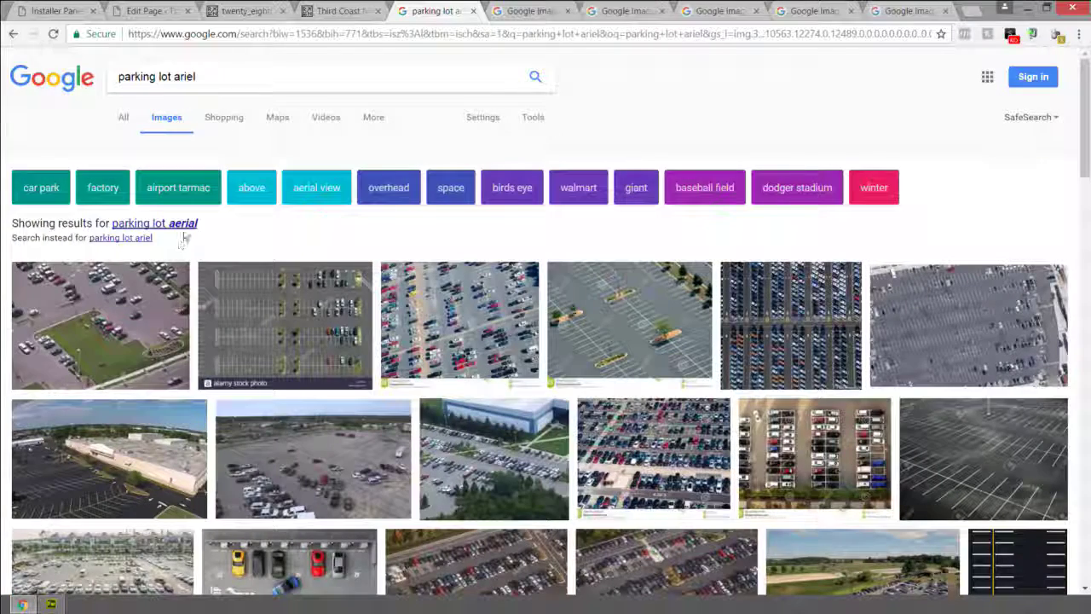
pyautogui.click(185, 225)
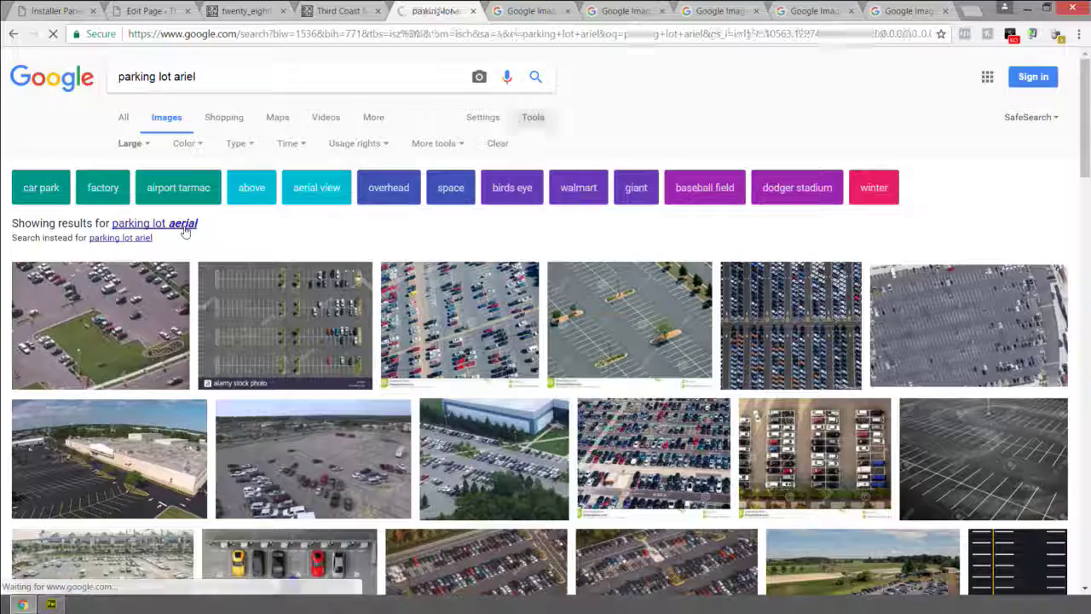
# Look through the "parking lot aerial" image results for an overhead view of empty striped pavement
pyautogui.scroll(-4, 187, 237)
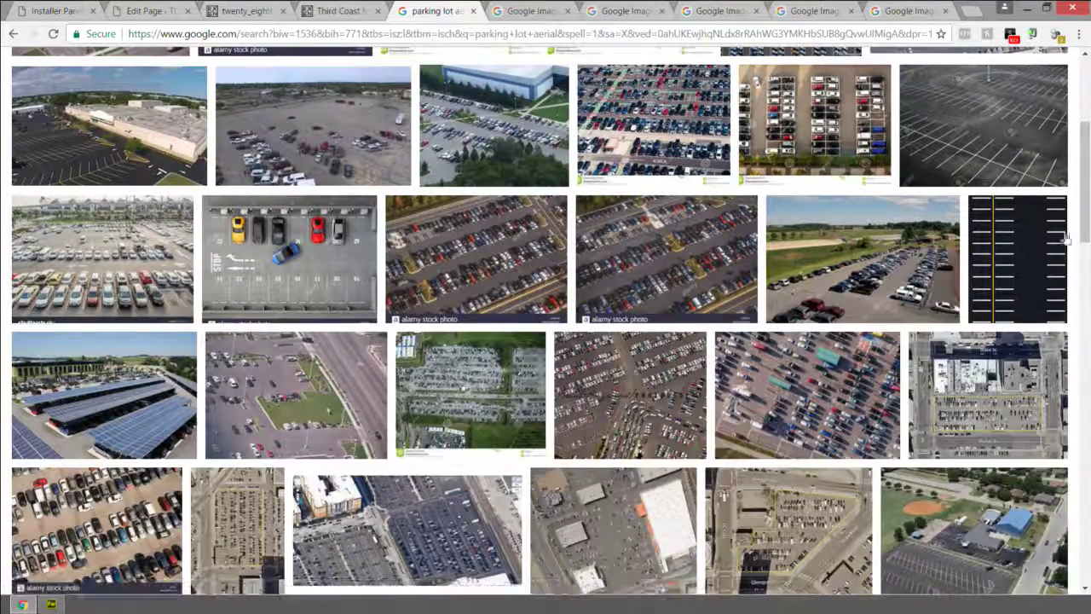
pyautogui.scroll(-3, 993, 290)
pyautogui.scroll(-6, 883, 276)
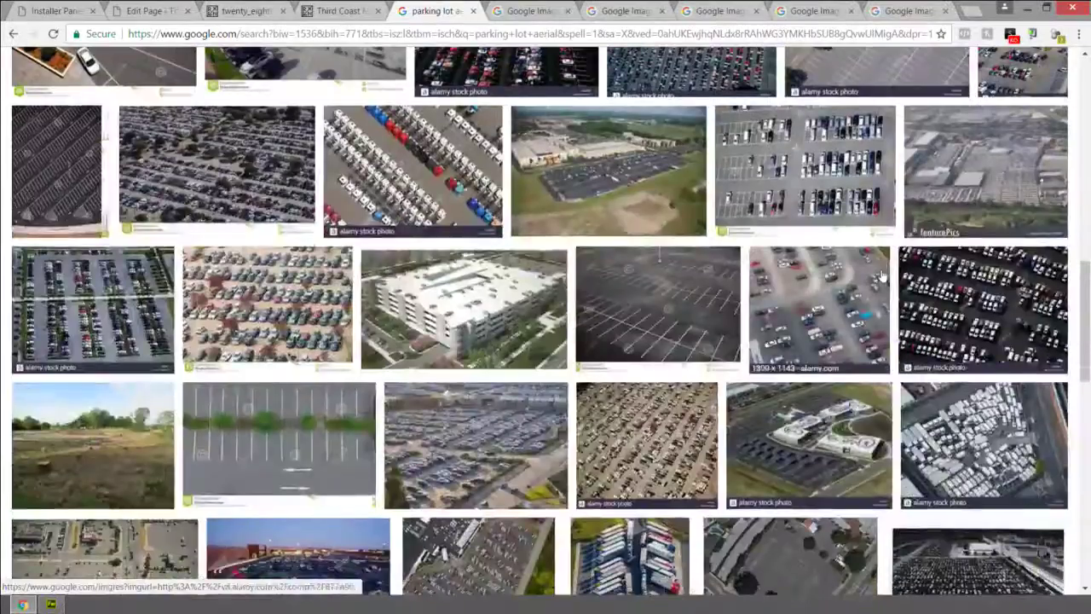
pyautogui.scroll(-10, 883, 276)
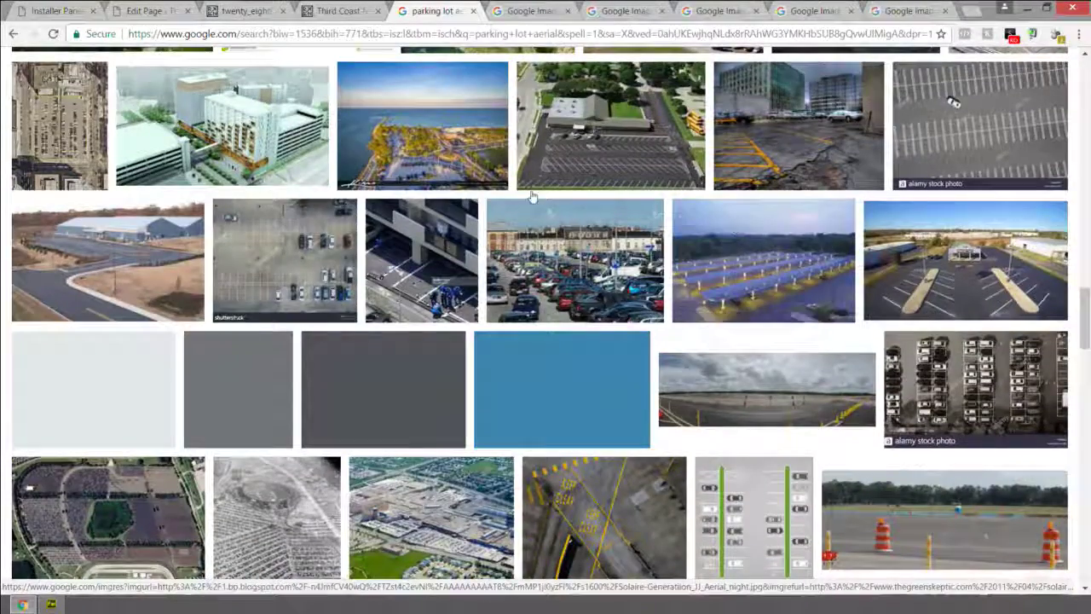
pyautogui.scroll(-5, 376, 295)
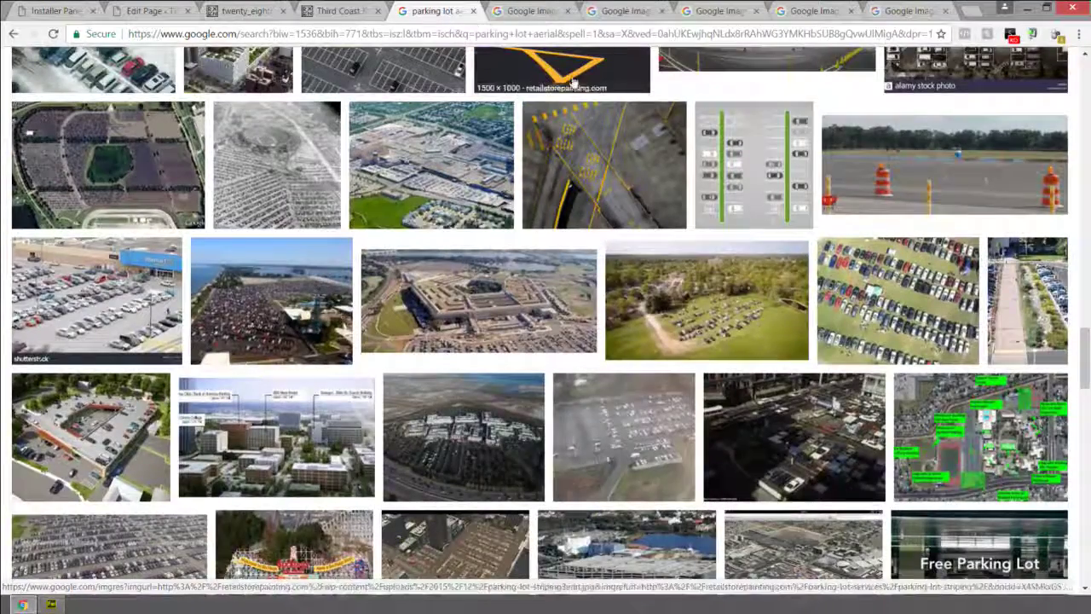
pyautogui.scroll(3, 452, 141)
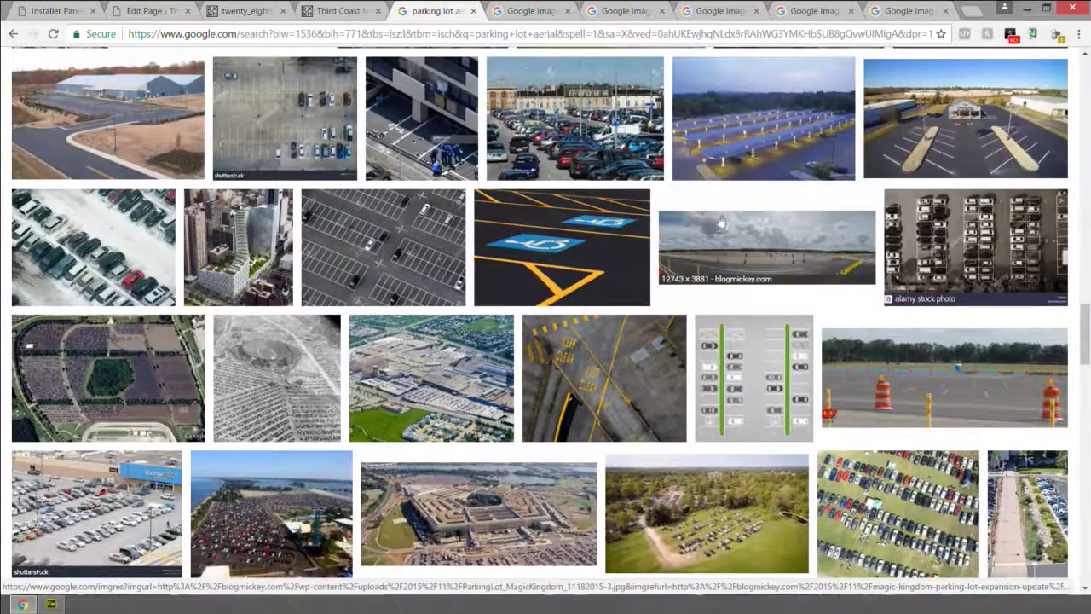
pyautogui.scroll(-8, 563, 151)
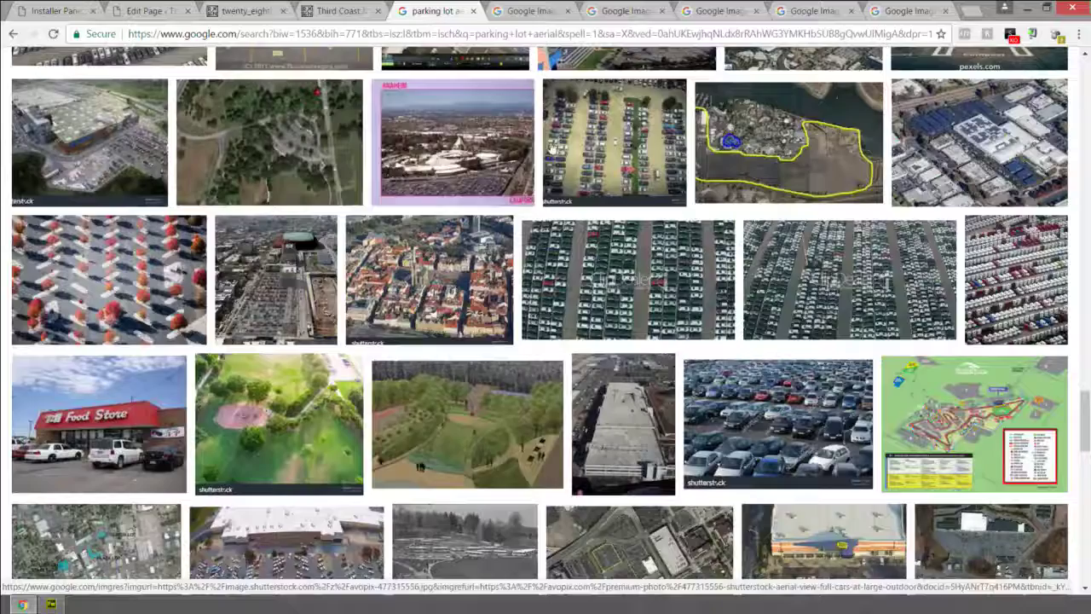
# Go through the opened background images and copy the dark parking lot graphic with white stall stripes and a yellow line
pyautogui.click(530, 10)
pyautogui.click(625, 10)
pyautogui.click(720, 11)
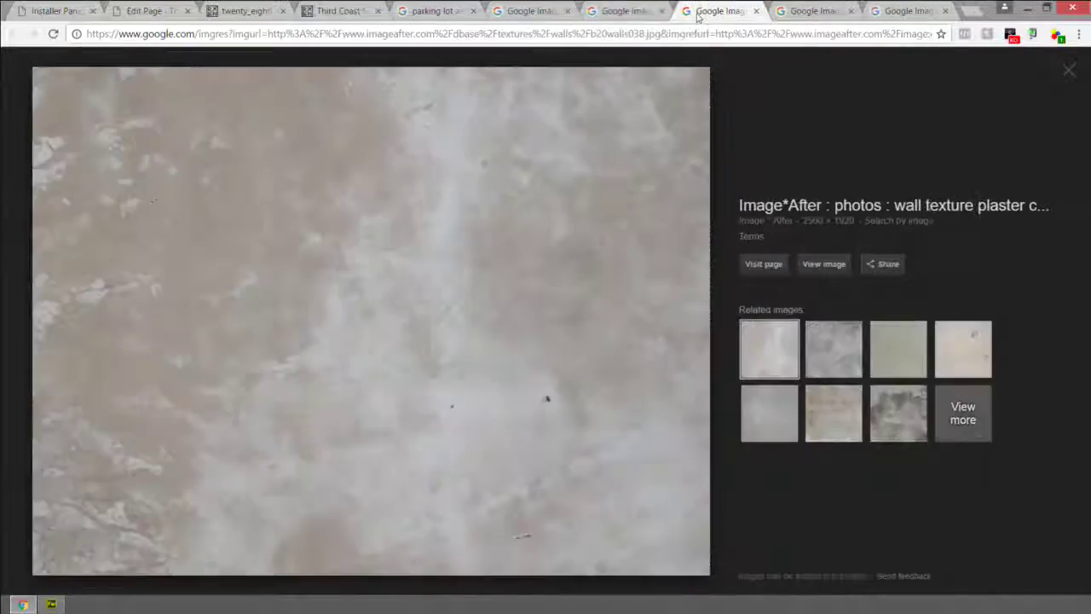
pyautogui.click(814, 11)
pyautogui.click(921, 17)
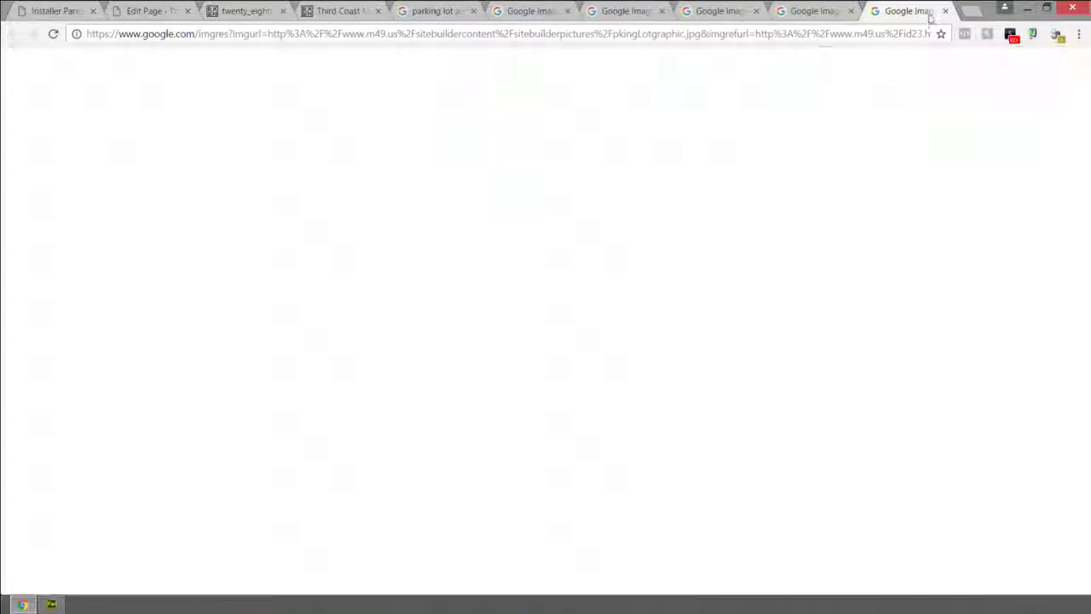
pyautogui.rightClick(482, 223)
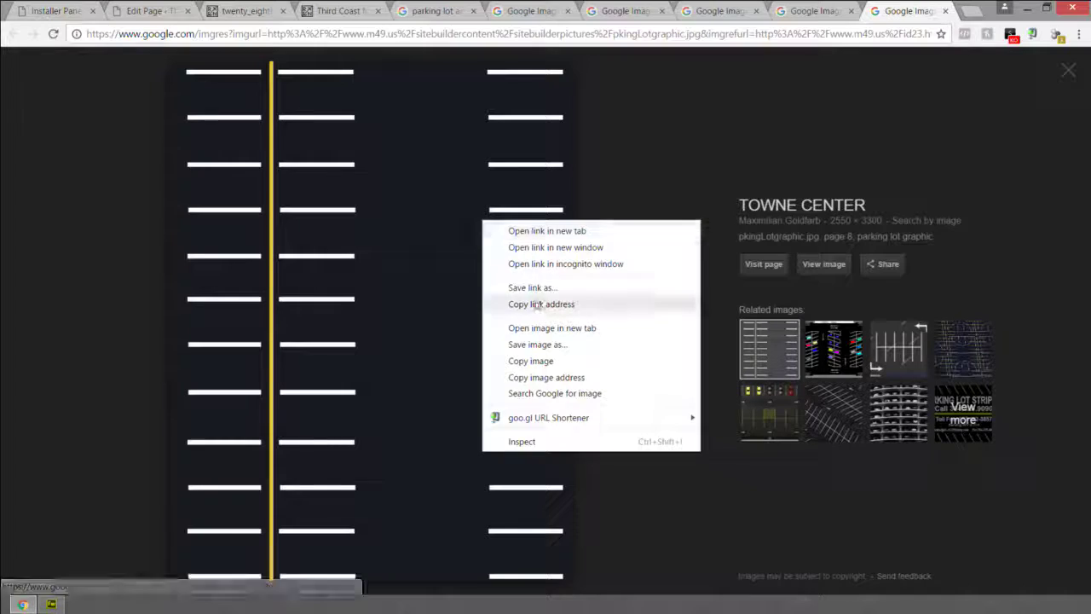
pyautogui.click(542, 360)
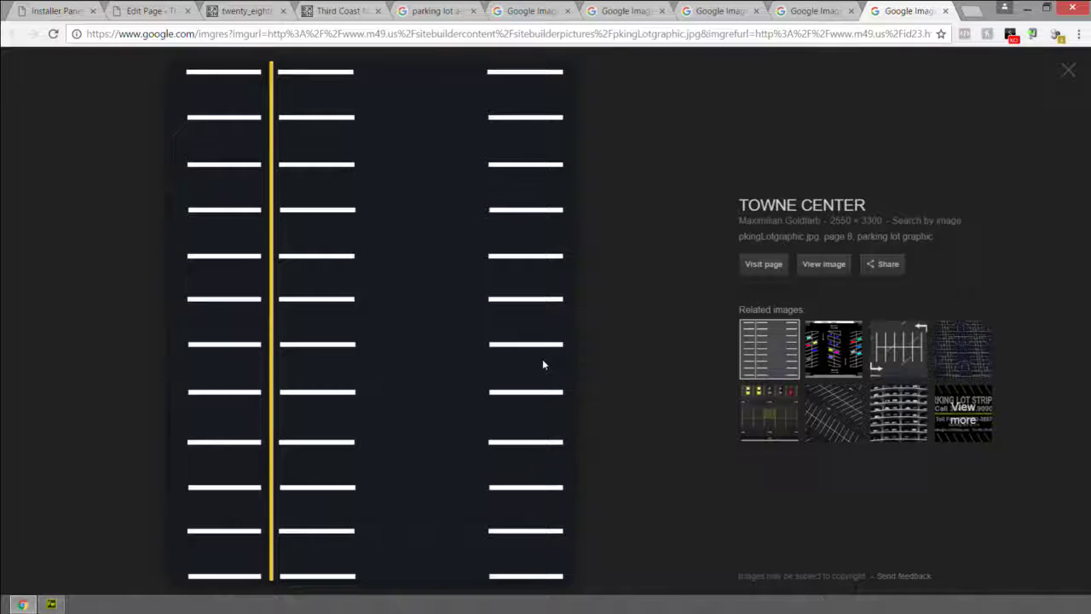
# Look through the related "parking lot pattern" images and open the dark diagonal-stall lot separately
pyautogui.click(835, 414)
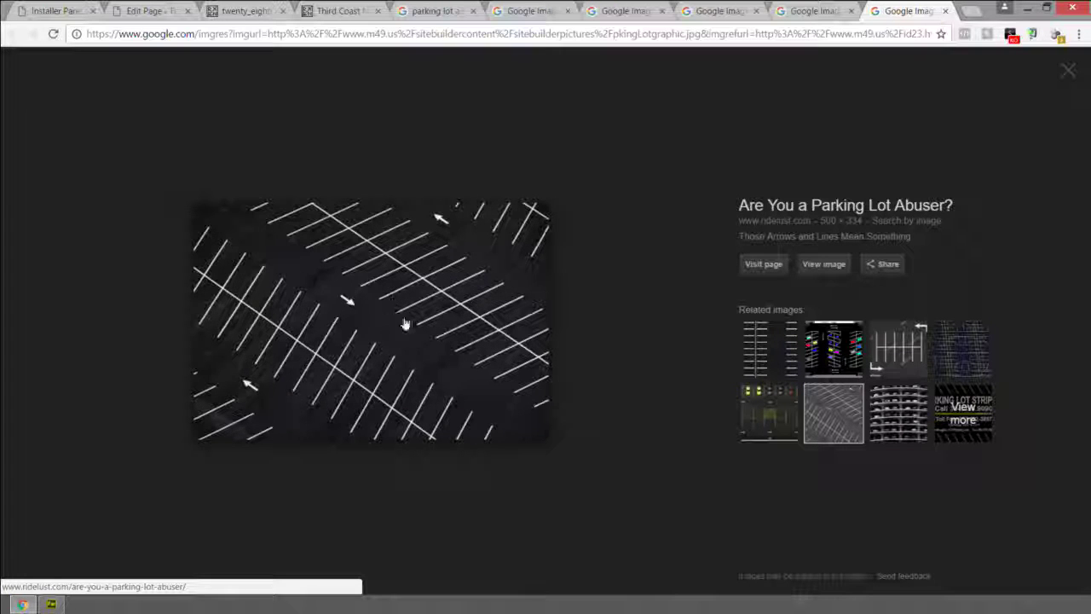
pyautogui.click(834, 348)
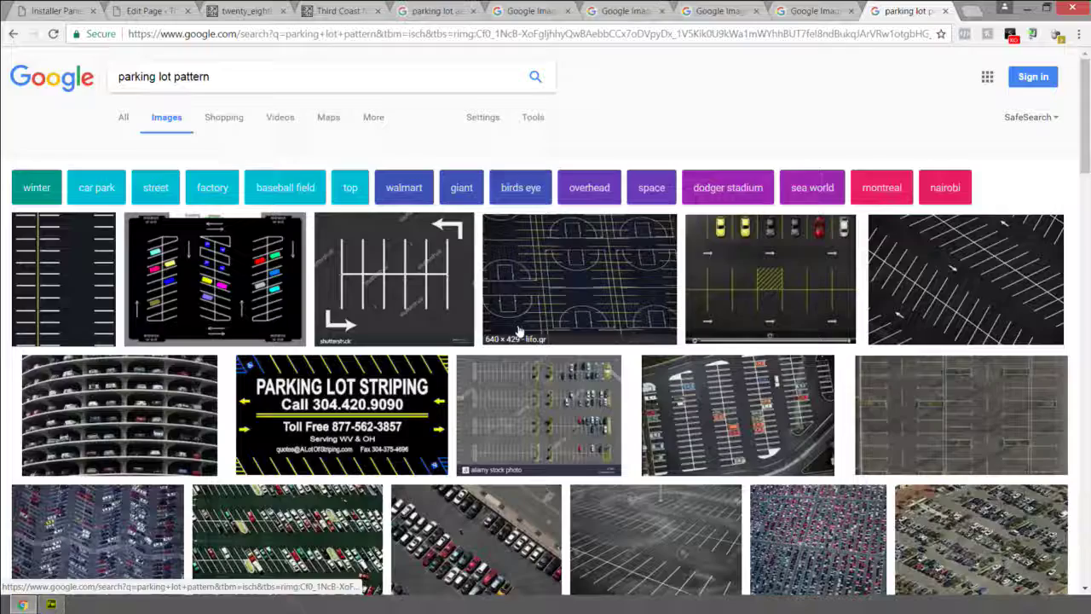
pyautogui.middleClick(975, 238)
pyautogui.scroll(-8, 974, 239)
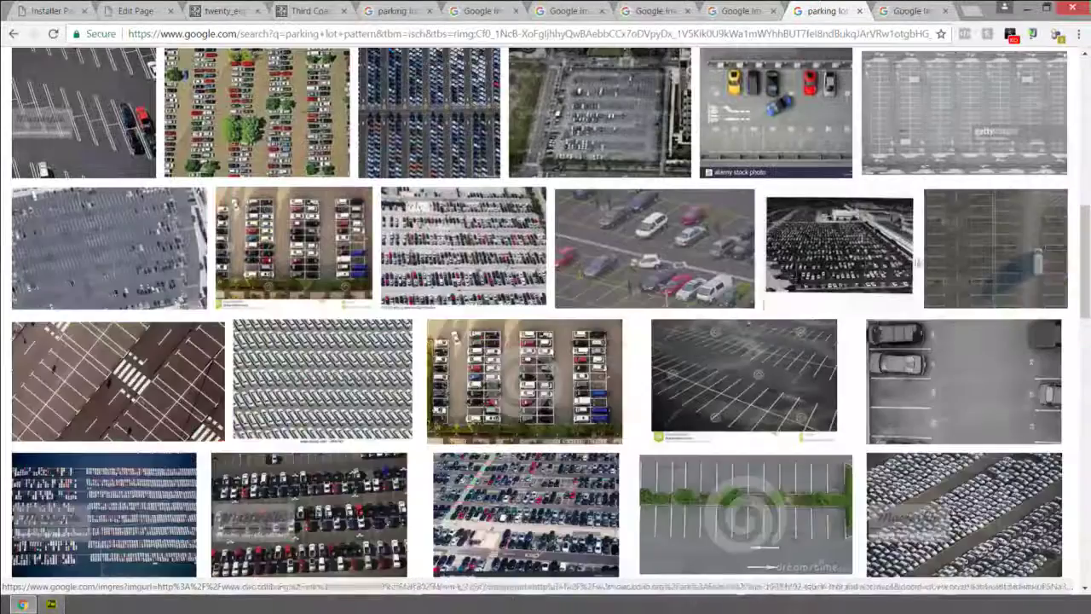
pyautogui.scroll(-5, 917, 262)
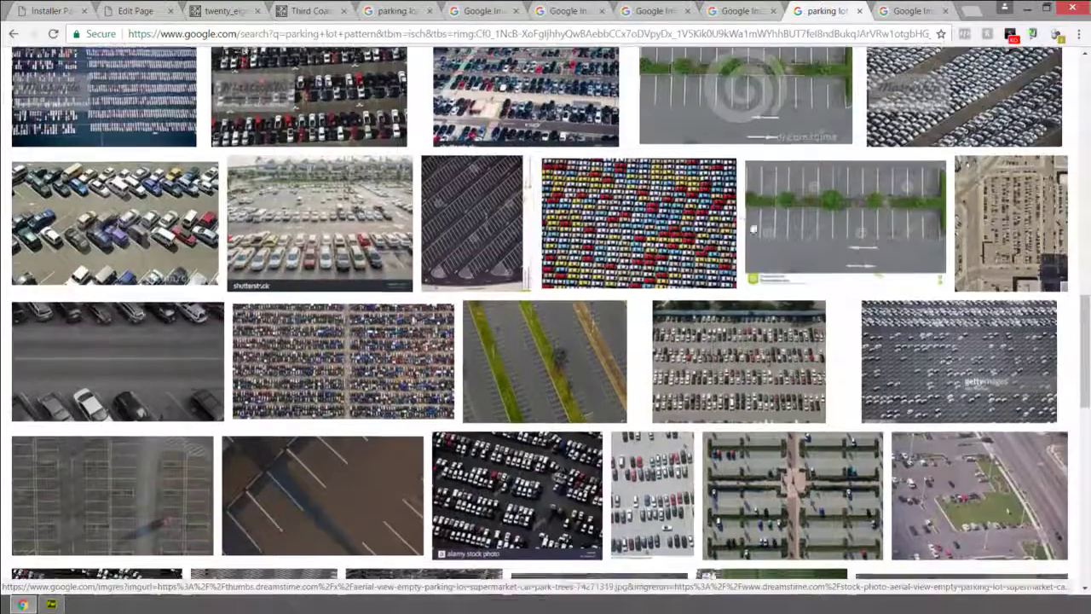
pyautogui.scroll(-4, 753, 229)
pyautogui.scroll(-4, 750, 226)
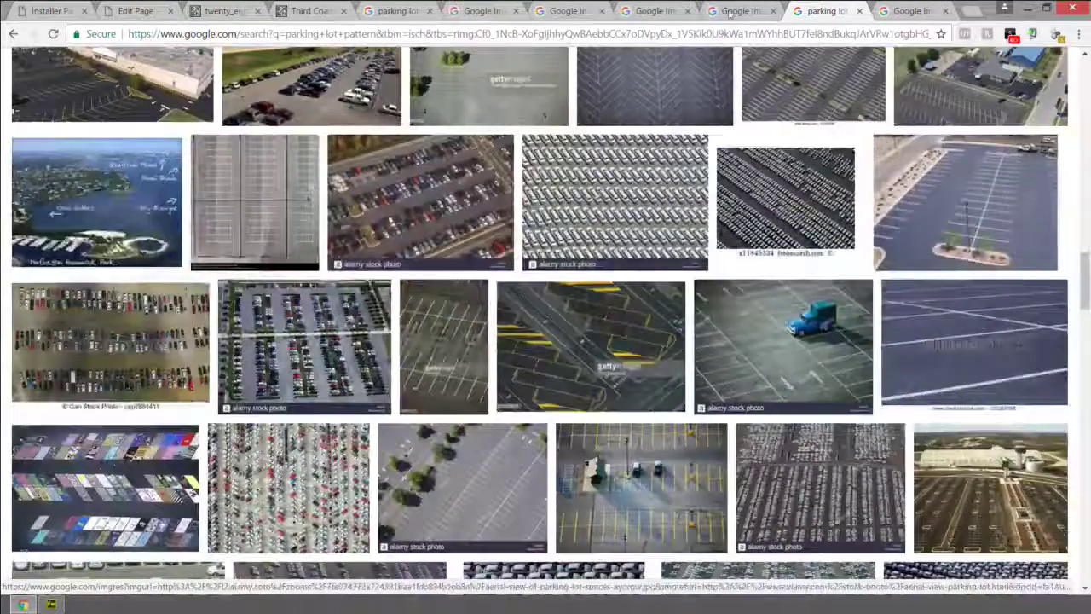
# Show more images related to the diagonal-stall lot, filter them to Large, and open the first result separately
pyautogui.click(914, 10)
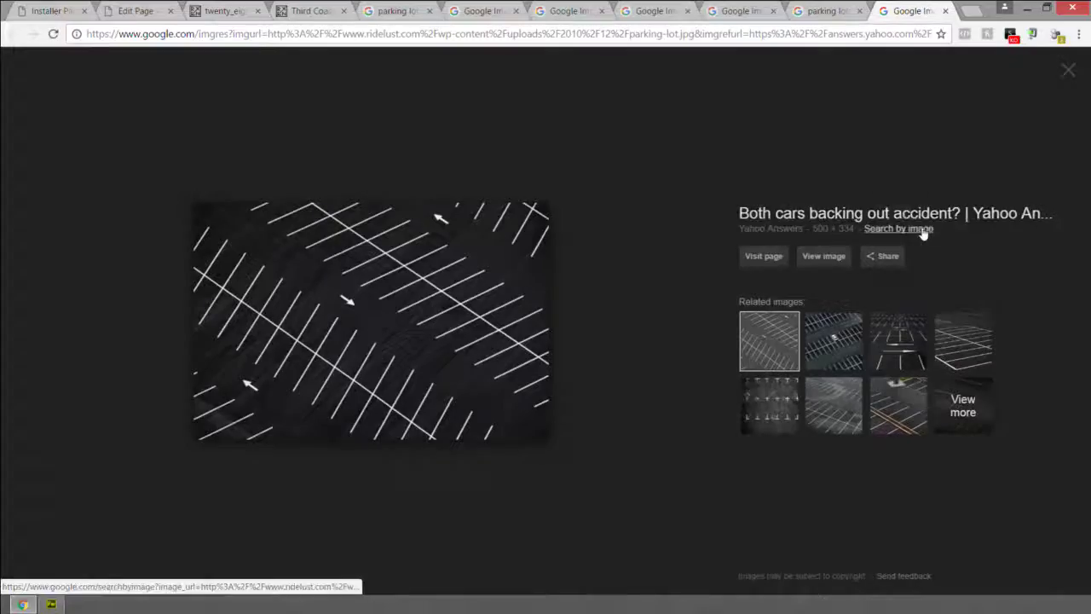
pyautogui.click(936, 385)
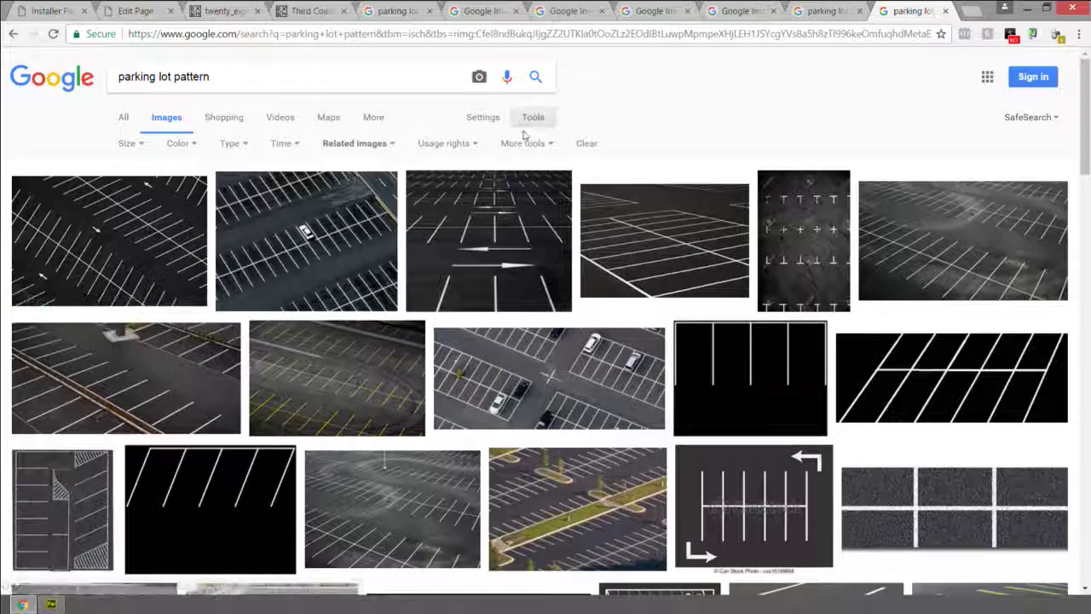
pyautogui.click(127, 143)
pyautogui.click(145, 188)
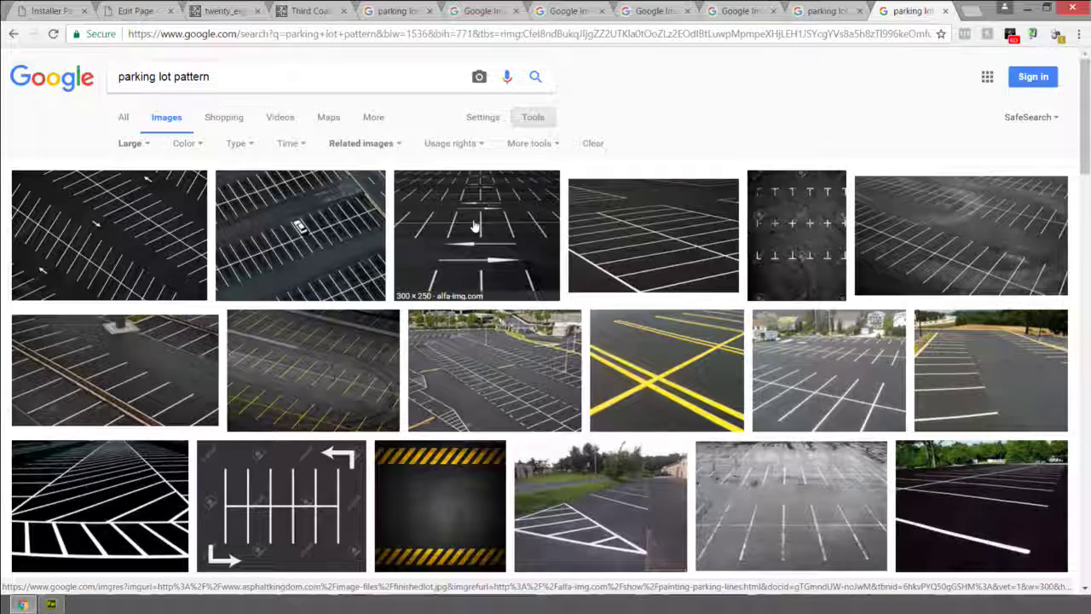
pyautogui.middleClick(119, 213)
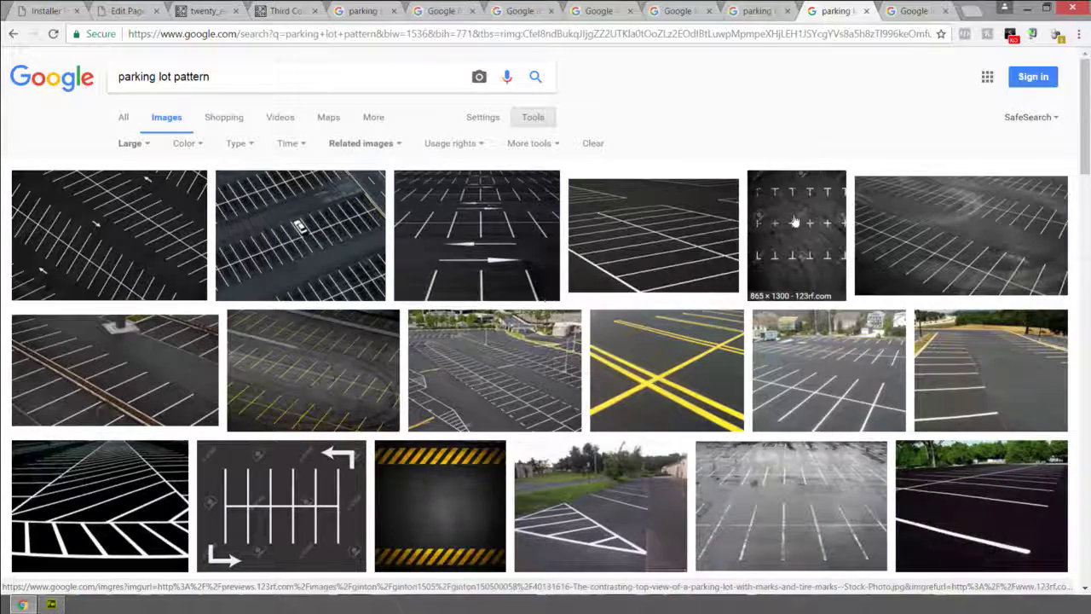
# Compare the other opened background candidates and recheck the first "parking lot pattern" image results
pyautogui.click(912, 10)
pyautogui.click(835, 11)
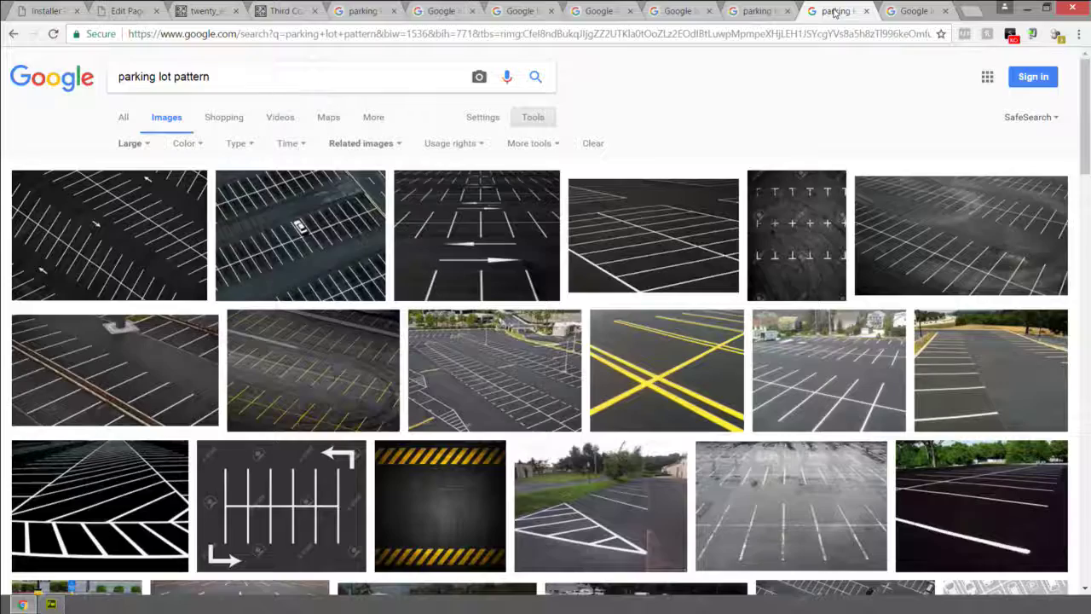
pyautogui.click(757, 11)
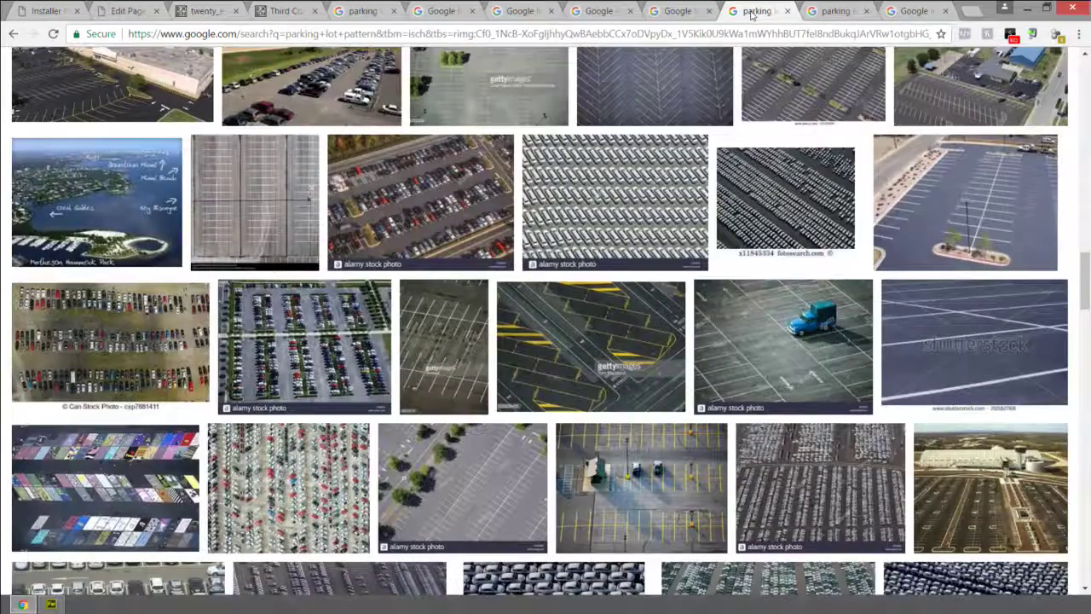
pyautogui.click(686, 10)
pyautogui.click(597, 10)
pyautogui.click(680, 10)
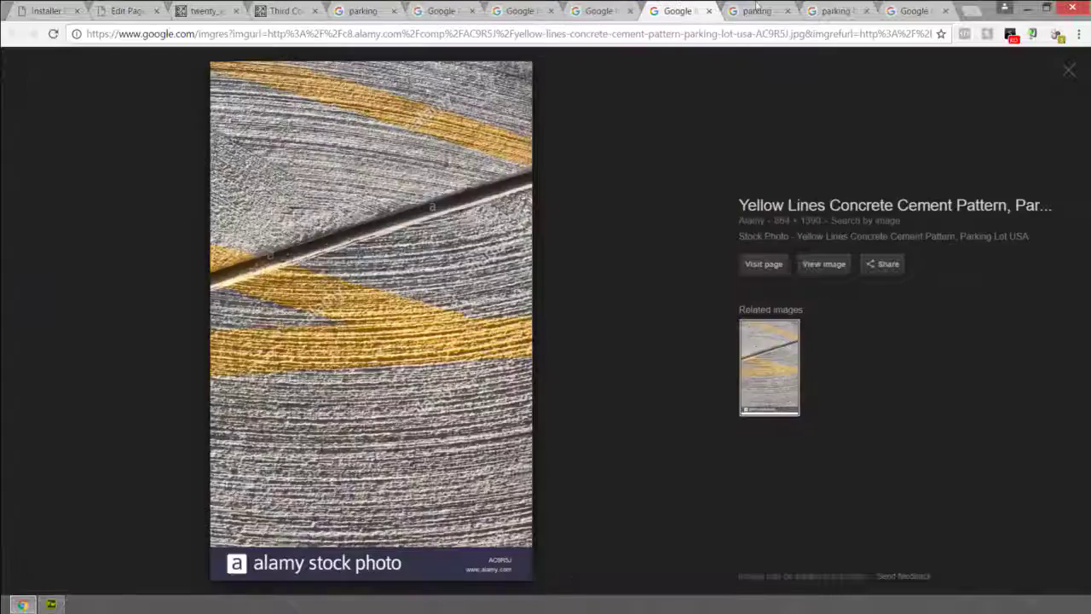
pyautogui.click(757, 10)
pyautogui.scroll(15, 482, 540)
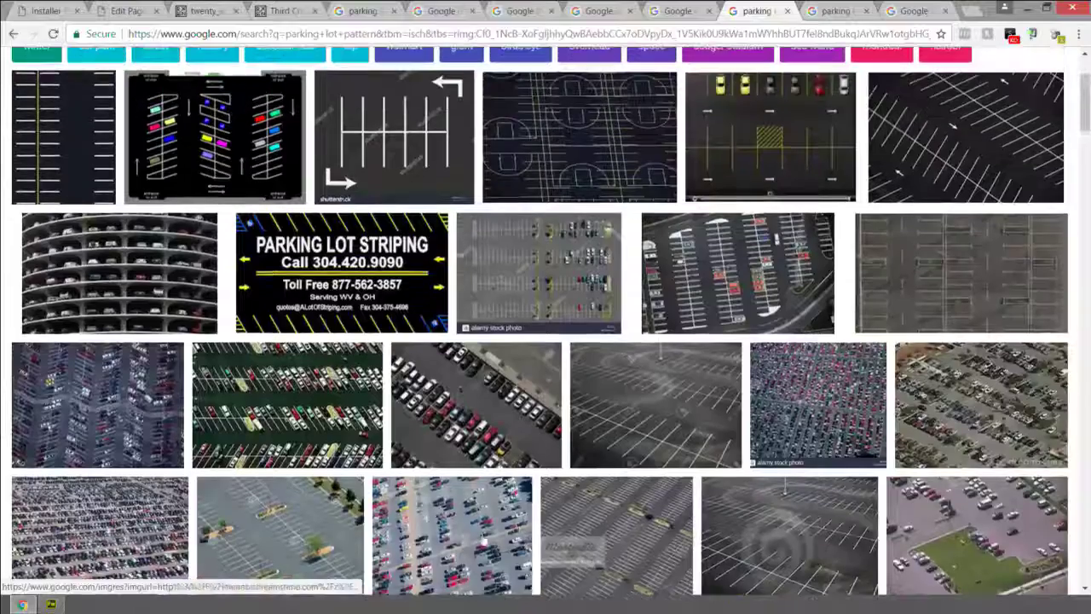
# Switch to Fireworks and paste the copied parking lot graphic onto the blank 1920 x 1280 canvas
pyautogui.click(51, 605)
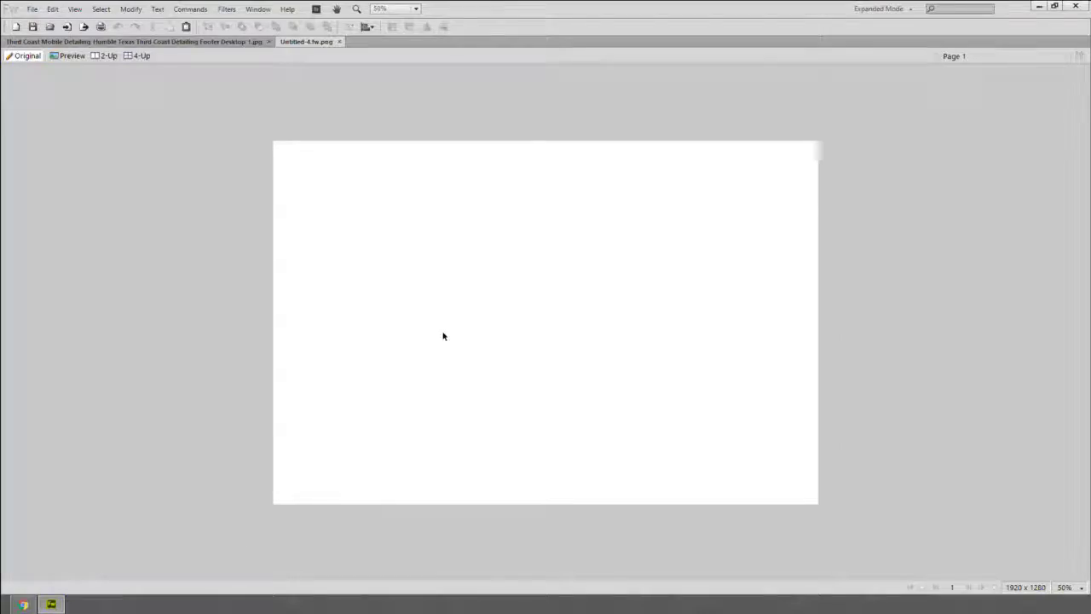
pyautogui.hotkey('ctrl', 'v')
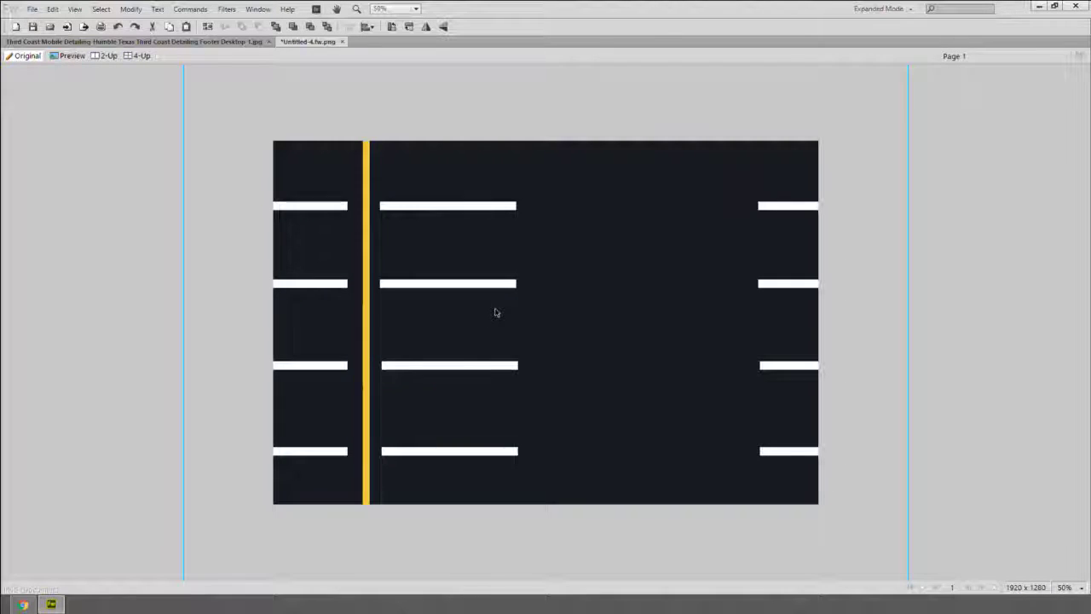
# Rotate the pasted graphic 90 degrees clockwise so the yellow line runs horizontally, and scale it down to just cover the canvas width
pyautogui.hotkey('ctrl', 't')
pyautogui.hotkey('ctrl', '-')
pyautogui.hotkey('ctrl', '-')
pyautogui.hotkey('ctrl', '-')
pyautogui.hotkey('ctrl', '-')
pyautogui.moveTo(565, 231); pyautogui.dragTo(615, 267)
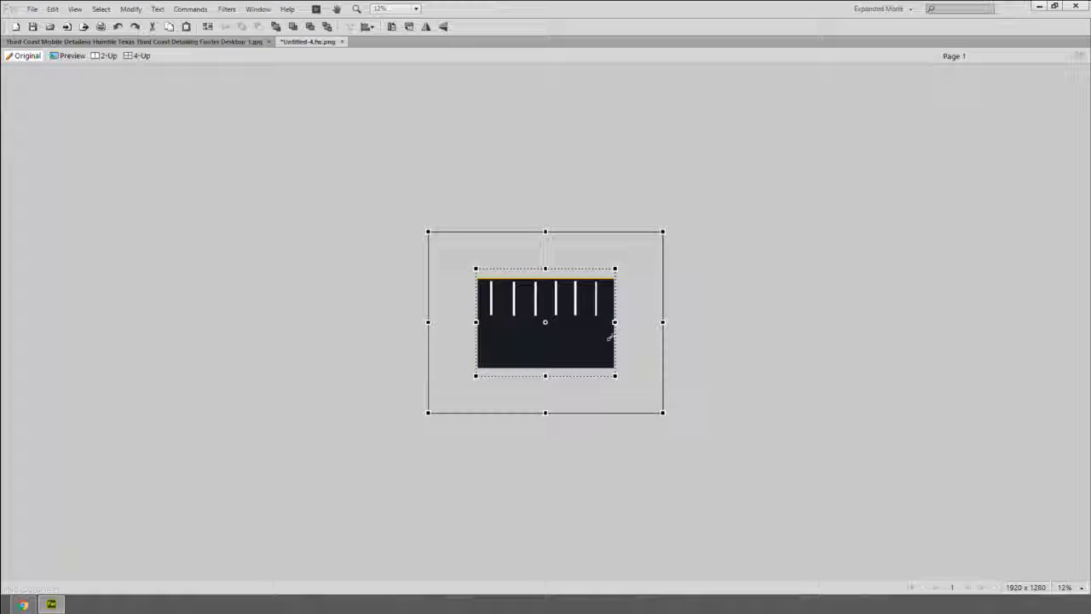
pyautogui.press('Return')
pyautogui.hotkey('ctrl', '=')
pyautogui.hotkey('ctrl', '=')
pyautogui.hotkey('ctrl', '=')
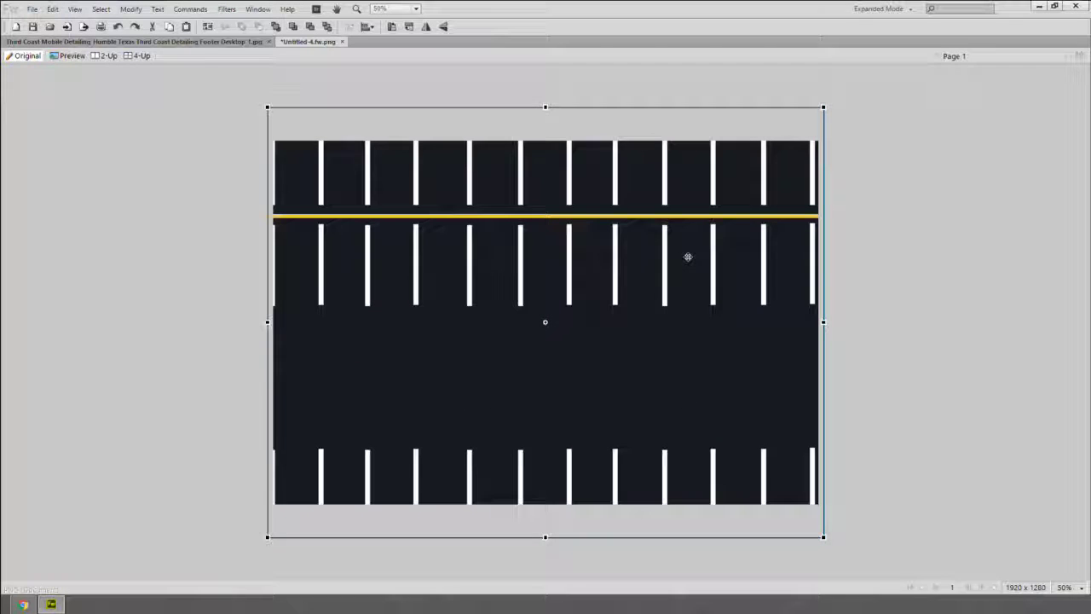
pyautogui.press('Return')
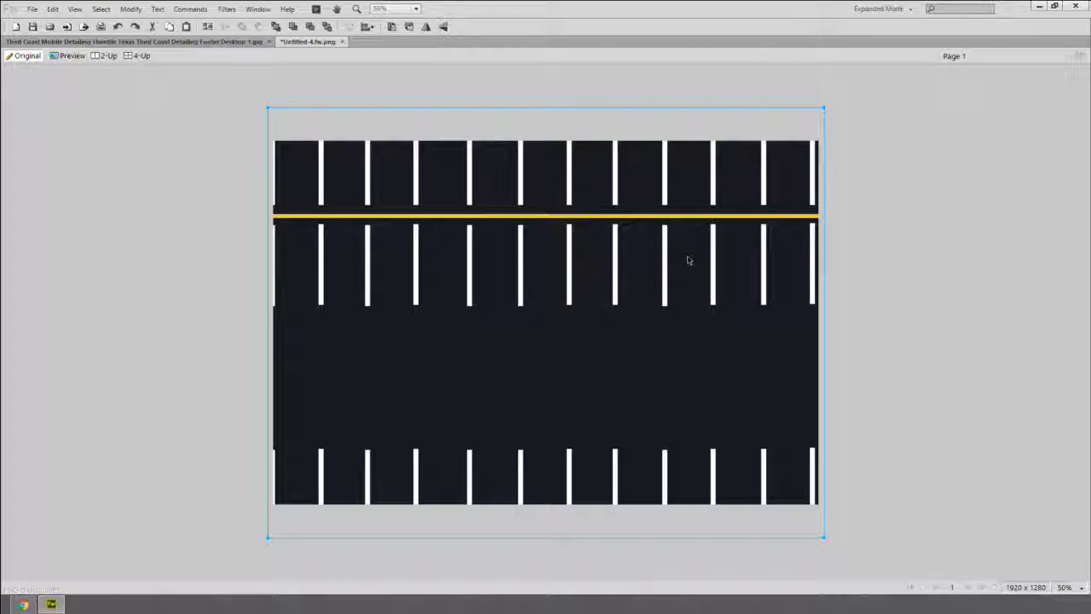
# Move the graphic up until its lower edge just covers the bottom of the canvas and the lower stall lines show in full
pyautogui.scroll(-2, 689, 260)
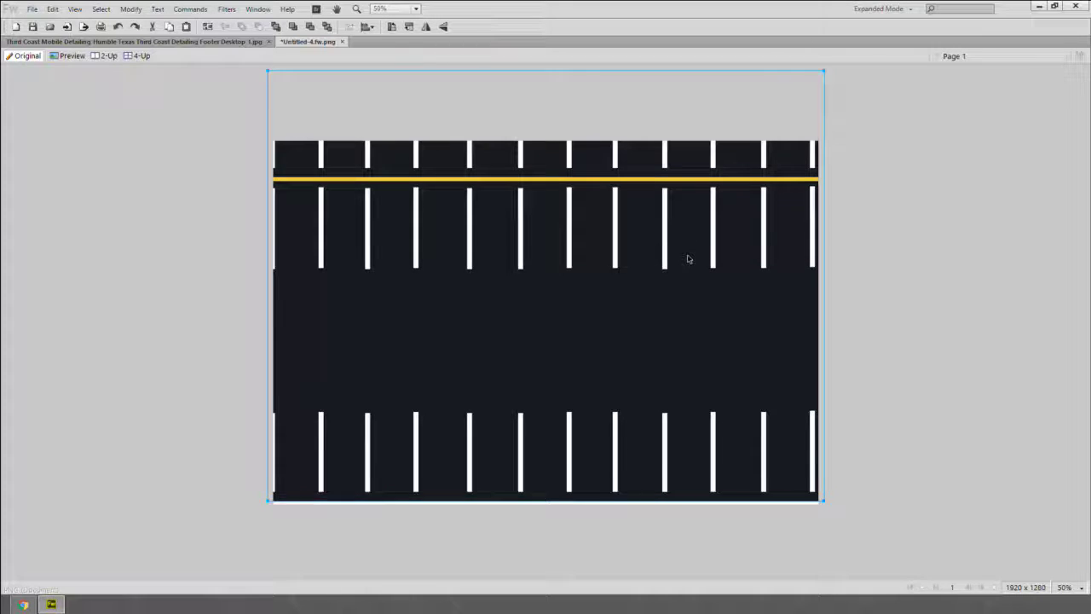
pyautogui.hotkey('shift', 'Down')
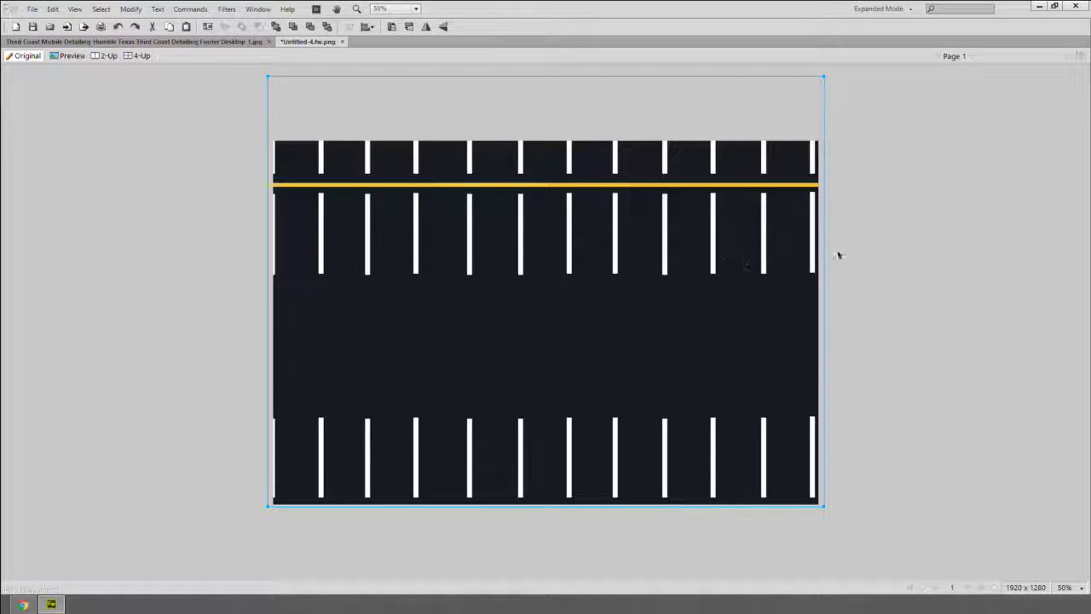
pyautogui.click(873, 227)
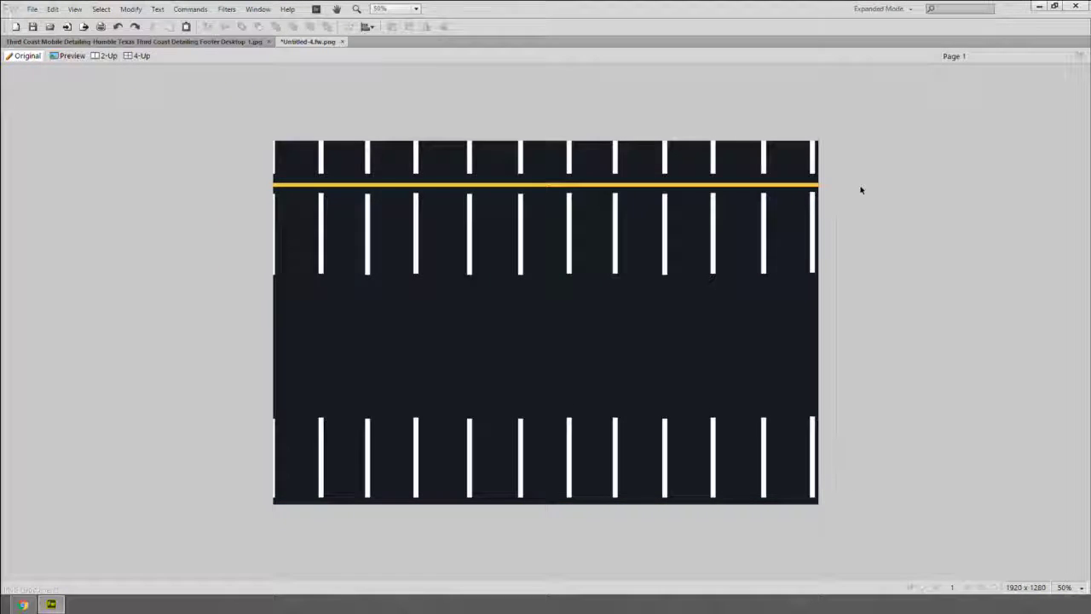
# Nudge the graphic horizontally until full white stall lines sit at both side edges of the canvas
pyautogui.click(763, 199)
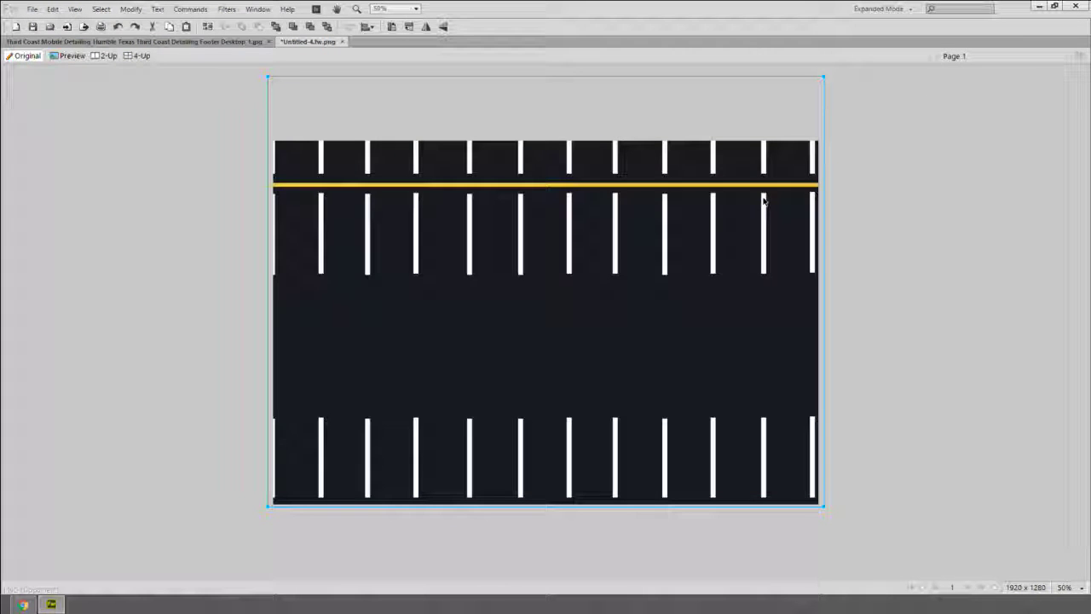
pyautogui.press('Left')
pyautogui.press('Left')
pyautogui.press('Left')
pyautogui.press('Left')
pyautogui.press('Left')
pyautogui.press('Left')
pyautogui.press('Left')
pyautogui.press('Left')
pyautogui.press('Left')
pyautogui.press('Left')
pyautogui.press('Left')
pyautogui.press('Left')
pyautogui.press('Left')
pyautogui.press('Left')
pyautogui.press('Left')
pyautogui.press('Left')
pyautogui.press('Left')
pyautogui.press('Left')
pyautogui.press('Left')
pyautogui.press('Left')
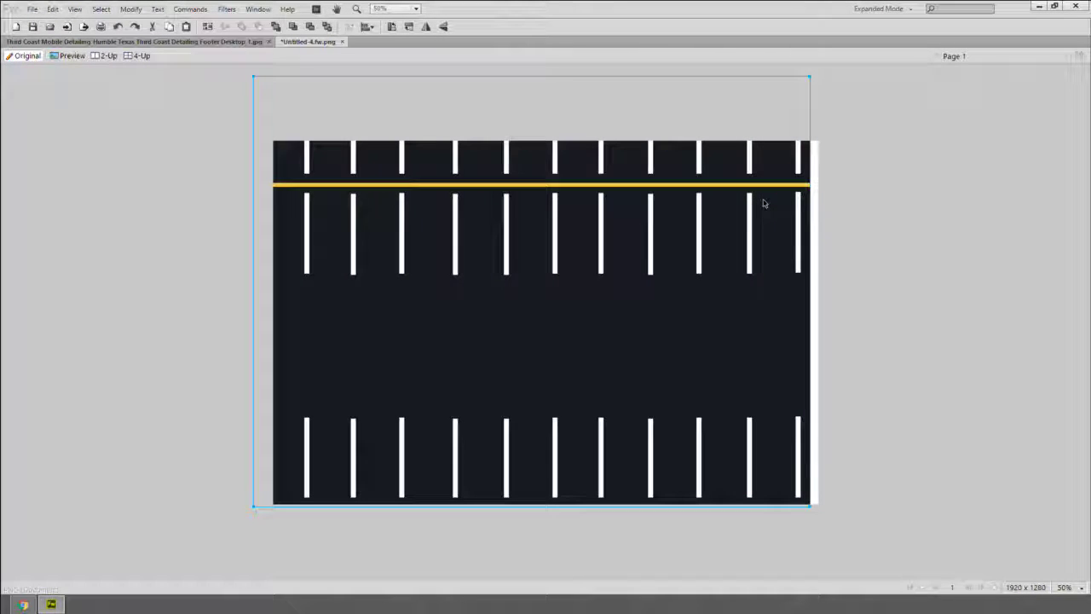
pyautogui.hotkey('shift', 'Right')
pyautogui.hotkey('shift', 'Right')
pyautogui.hotkey('shift', 'Right')
pyautogui.hotkey('shift', 'Right')
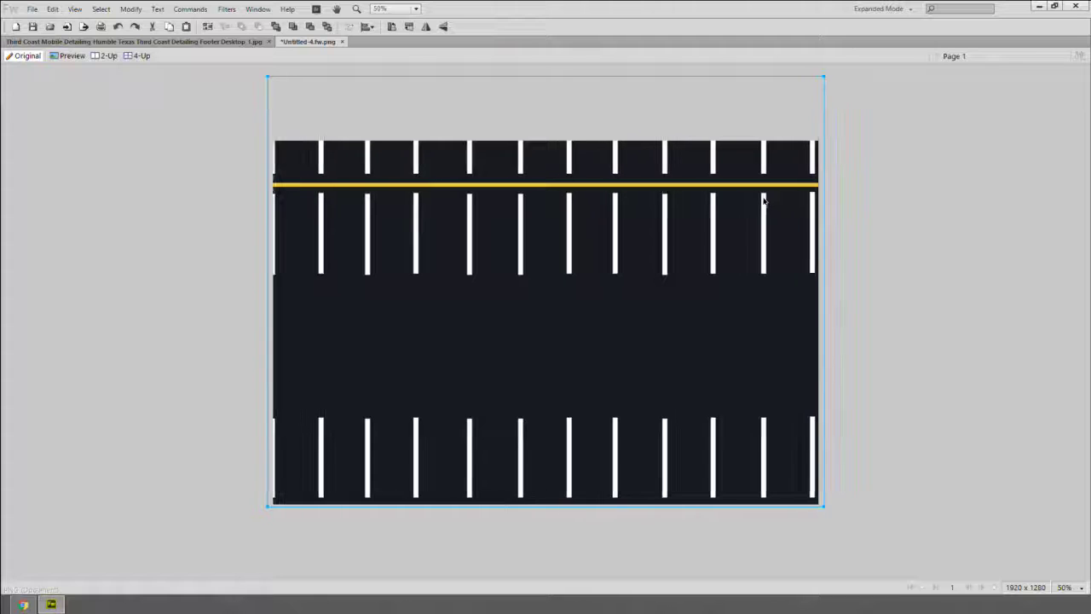
pyautogui.press('Right')
pyautogui.press('Right')
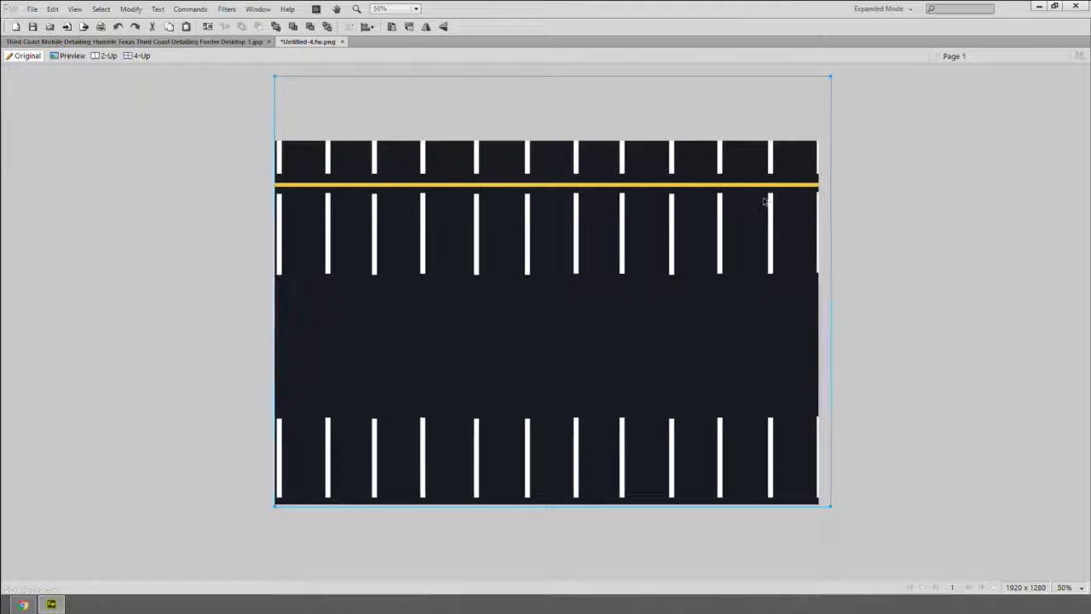
pyautogui.press('Left')
pyautogui.press('Left')
pyautogui.press('Left')
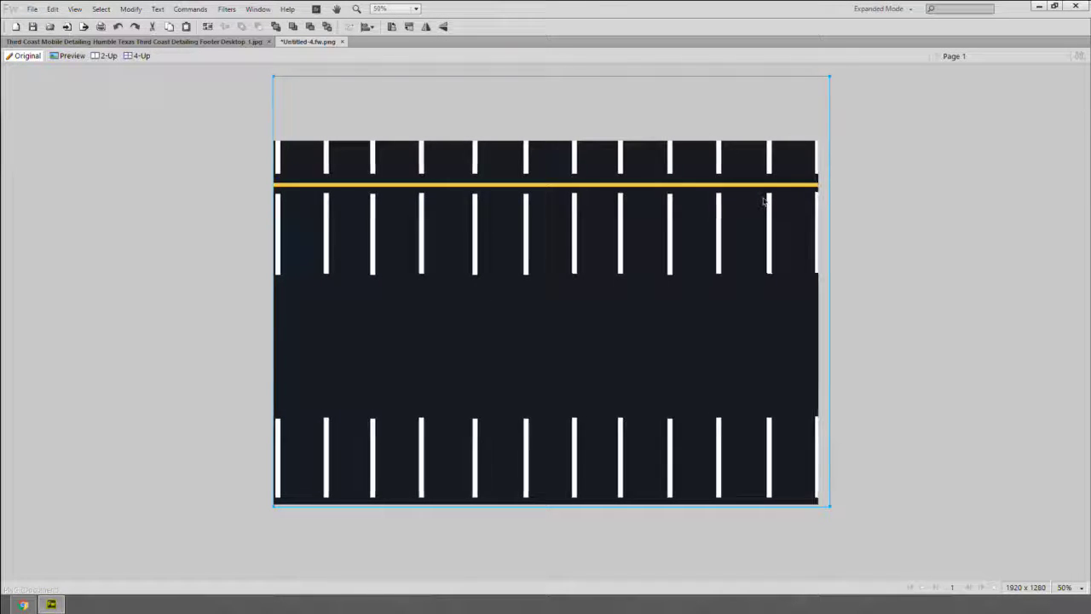
pyautogui.press('Left')
pyautogui.press('Left')
pyautogui.press('Left')
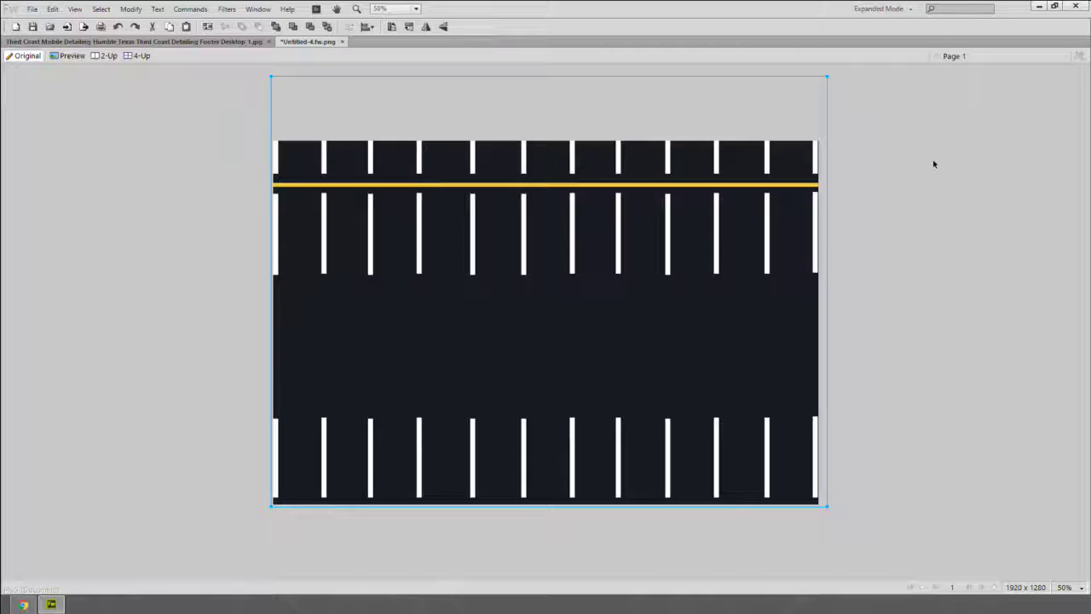
# Enlarge the graphic slightly from its upper-right corner so the rightmost stall lines fall outside the canvas
pyautogui.hotkey('ctrl', 't')
pyautogui.moveTo(827, 75); pyautogui.dragTo(835, 69)
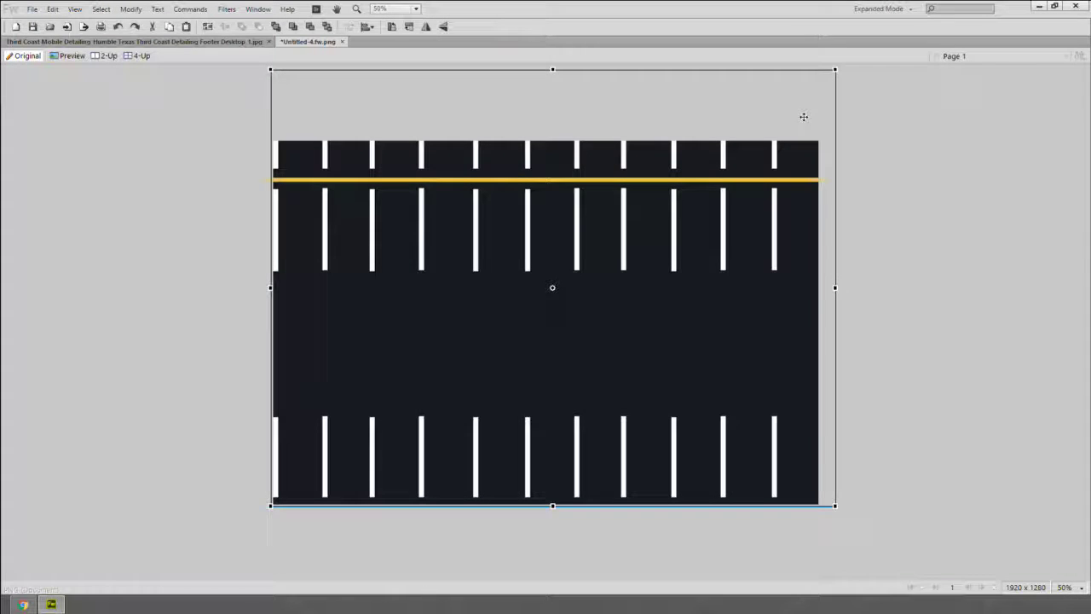
pyautogui.press('Return')
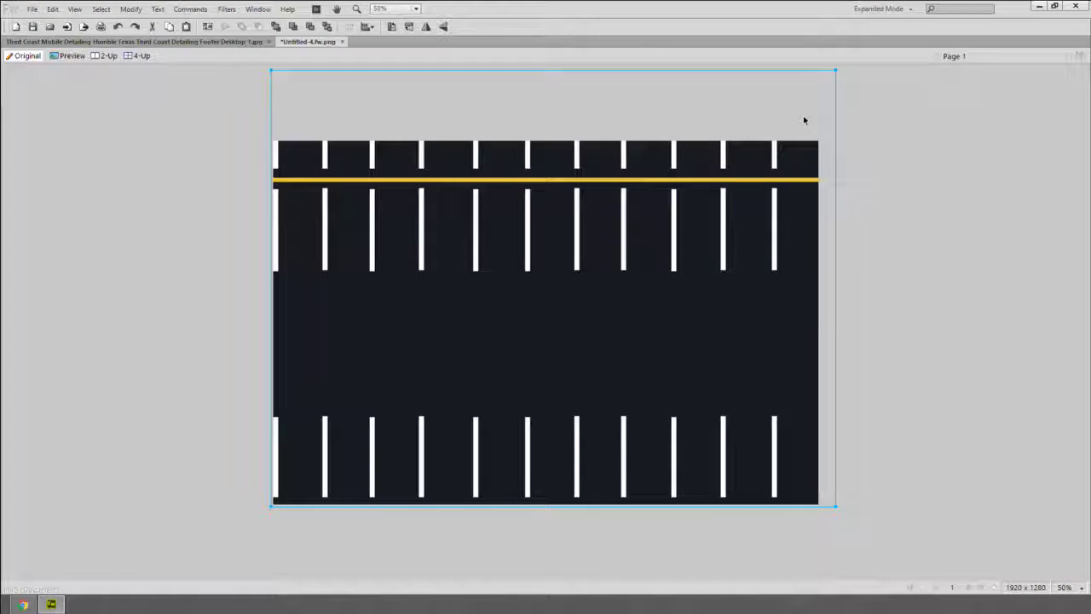
pyautogui.click(895, 169)
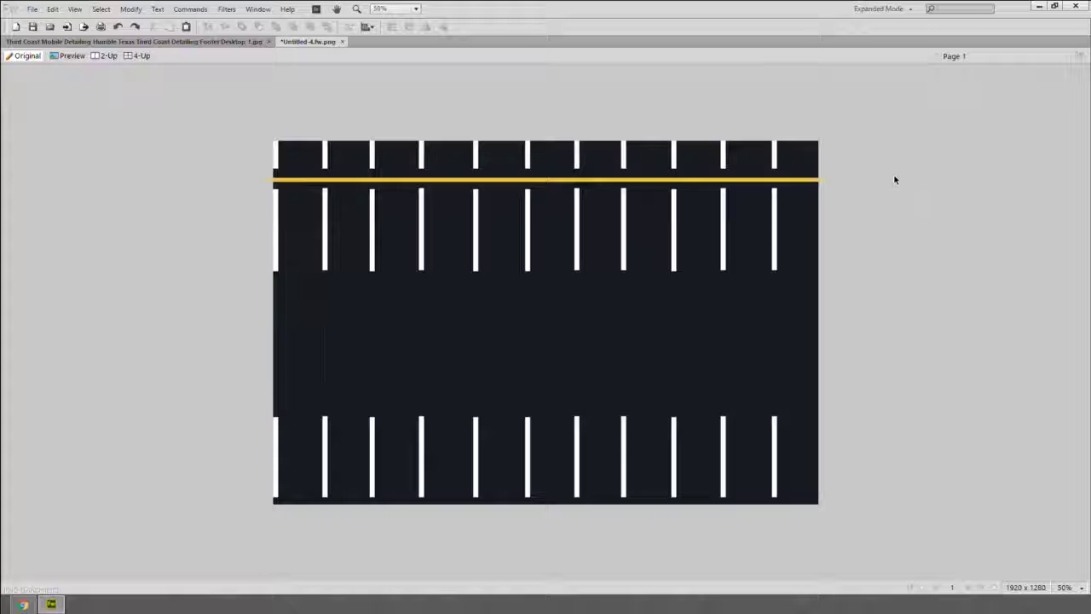
# Select all of the parking lot artwork on the canvas
pyautogui.hotkey('ctrl', 'a')
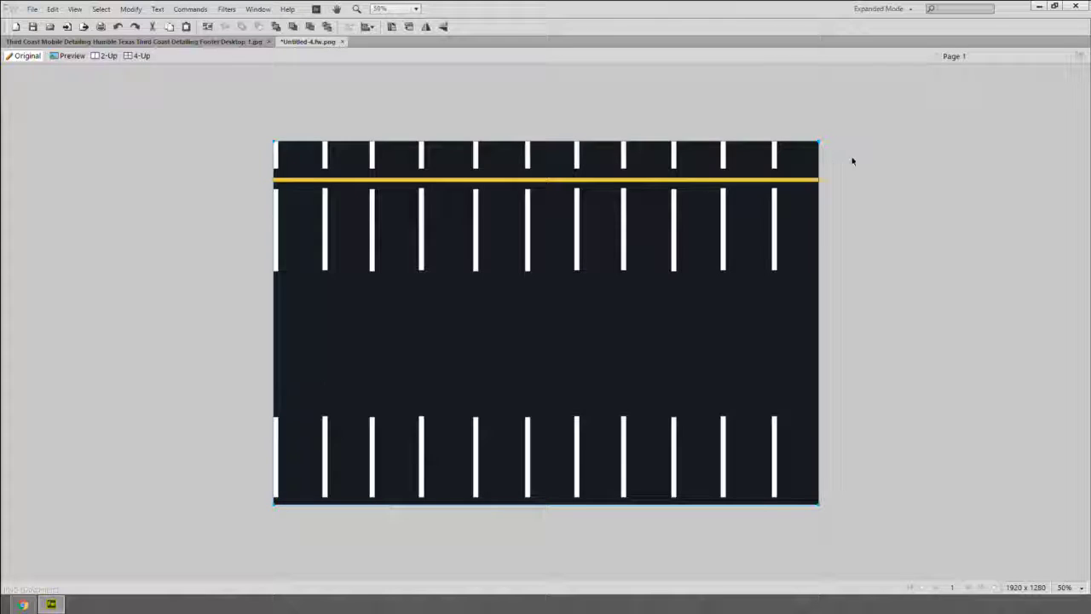
# Switch to the Chrome browser and search Google Images for "cement texture"
pyautogui.click(159, 575)
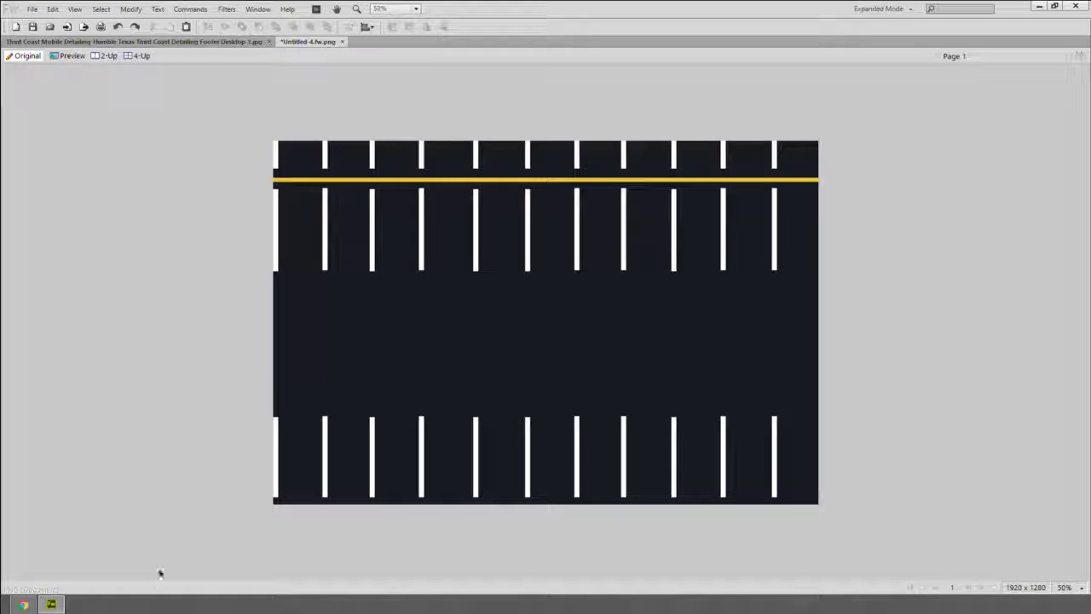
pyautogui.click(23, 605)
pyautogui.scroll(3, 333, 71)
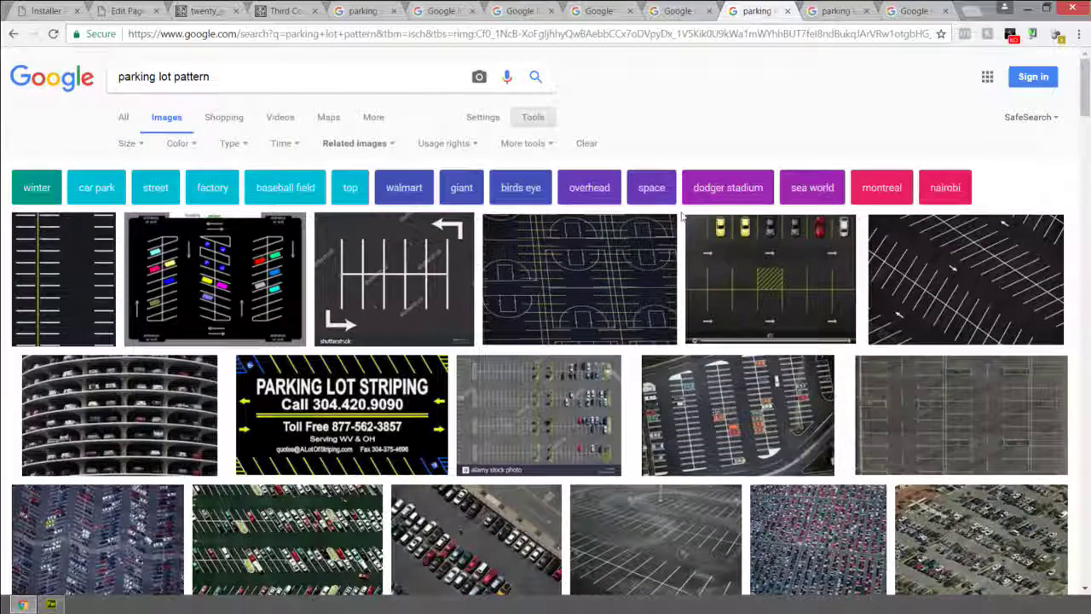
pyautogui.click(333, 72)
pyautogui.hotkey('ctrl', 'a')
pyautogui.write('c')
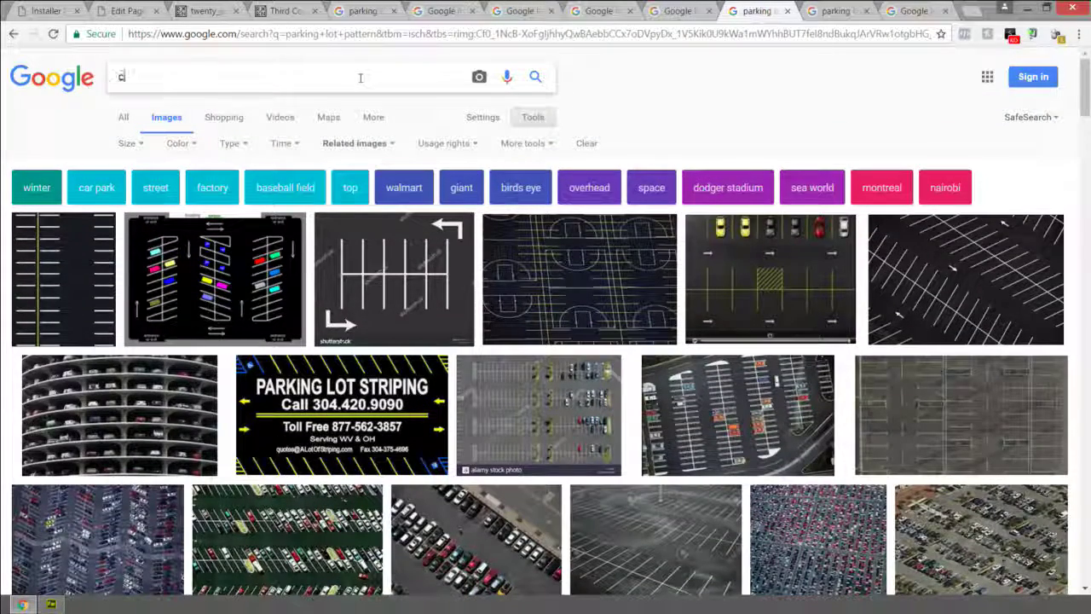
pyautogui.write('ement texture')
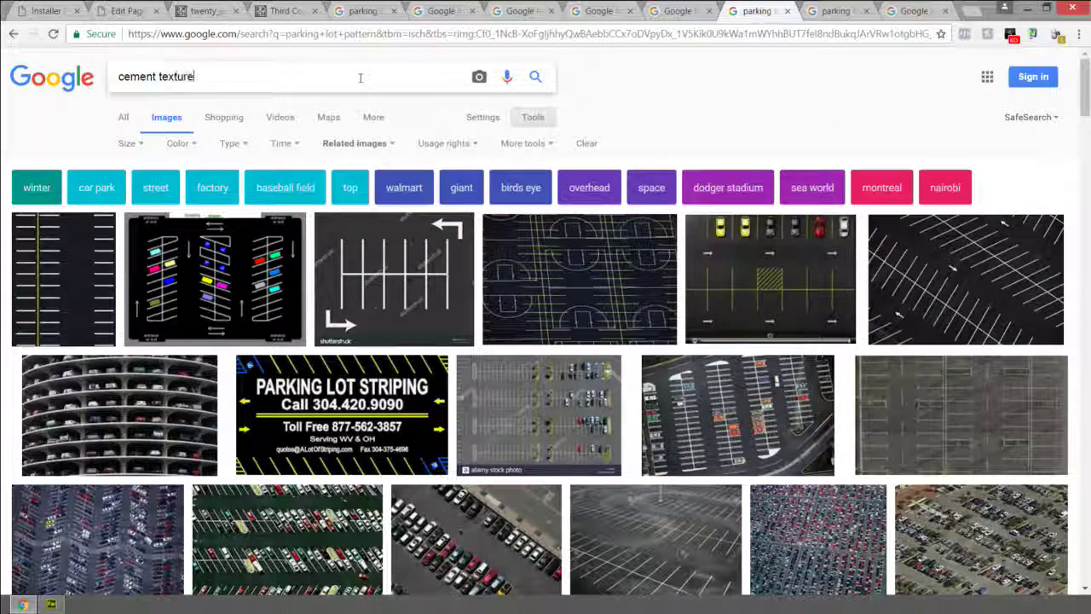
pyautogui.press('Return')
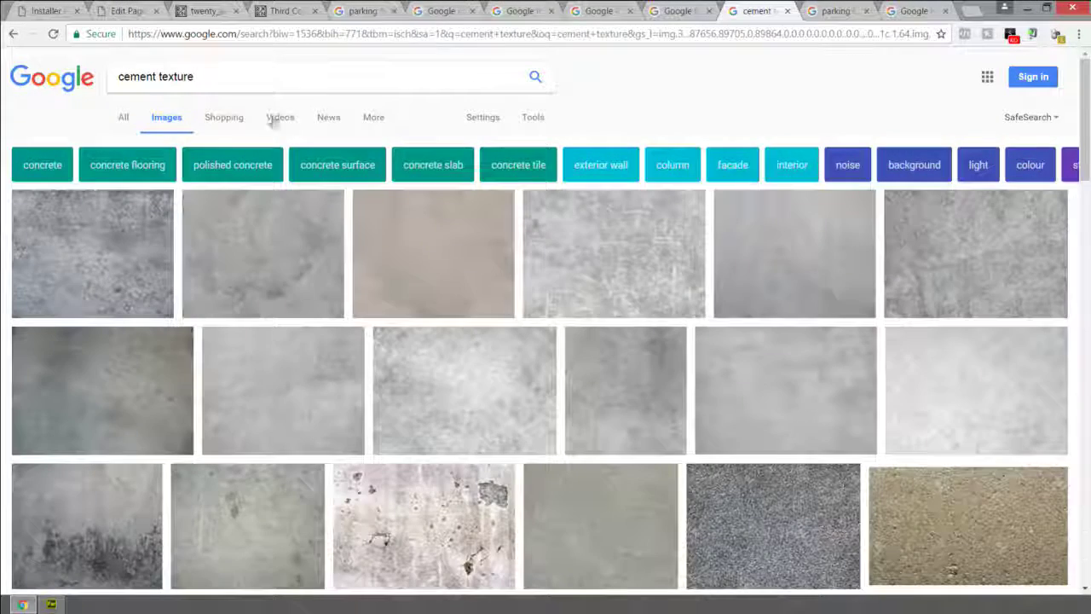
# Filter the cement texture image results to large sizes only
pyautogui.click(533, 117)
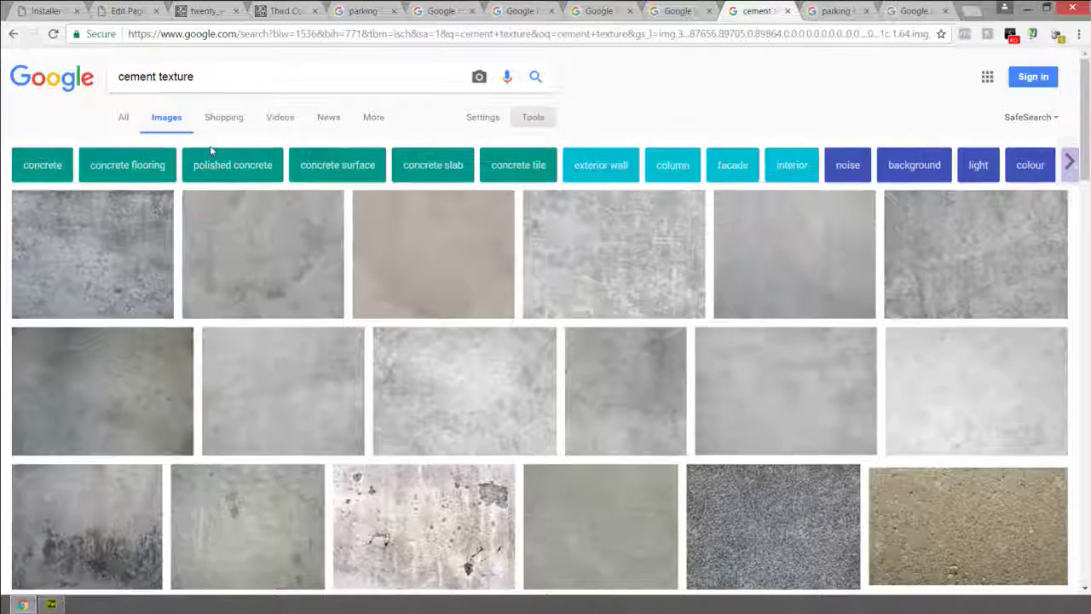
pyautogui.click(128, 144)
pyautogui.click(130, 186)
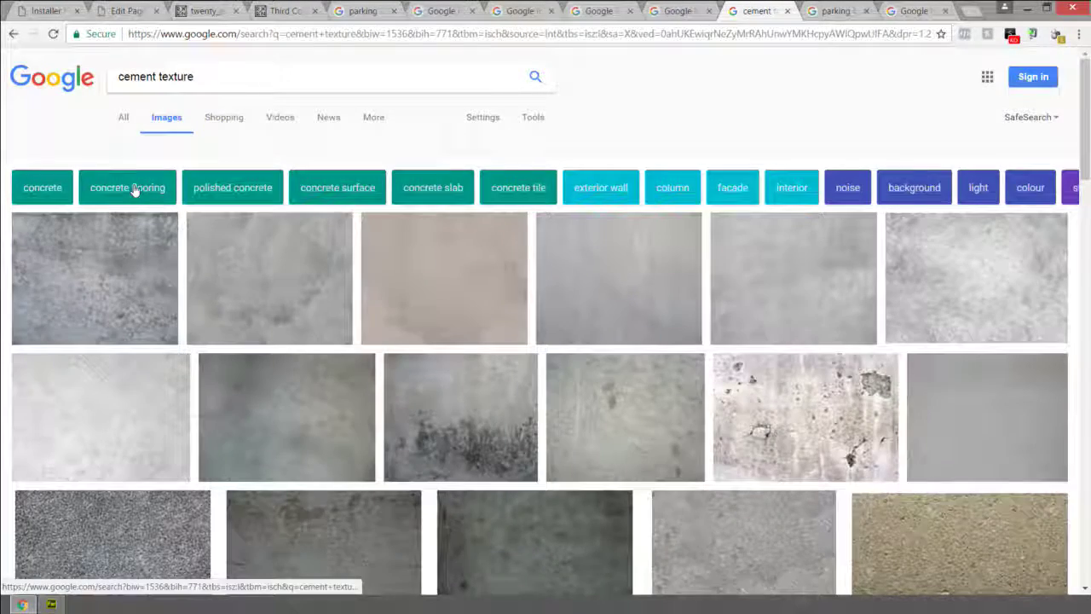
# Open the grainy grey 1300 × 864 cement texture from 123RF and copy the image
pyautogui.scroll(-1, 133, 190)
pyautogui.scroll(-2, 133, 190)
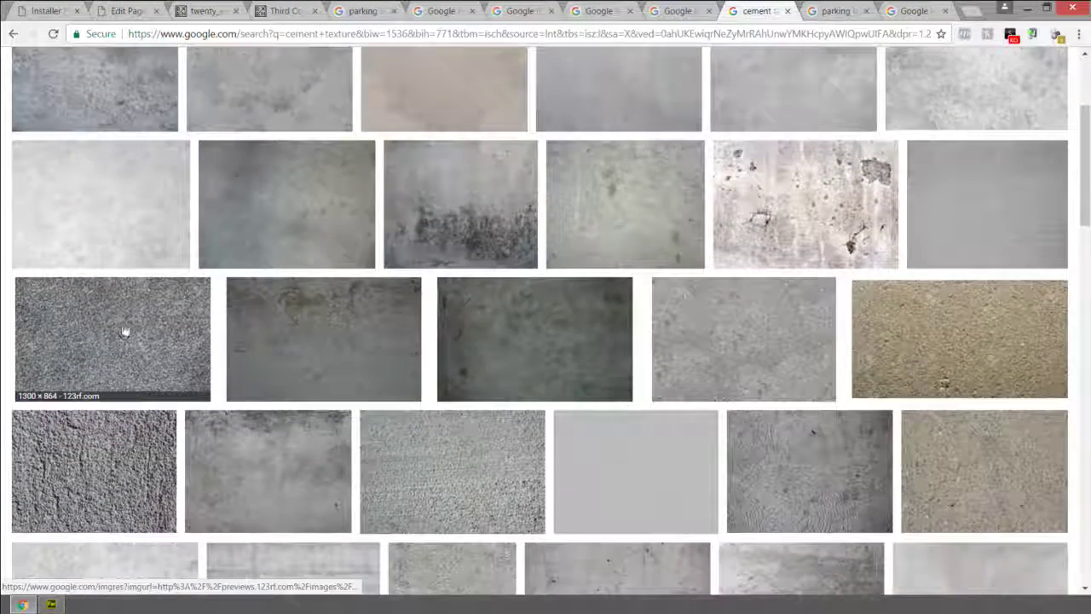
pyautogui.click(125, 330)
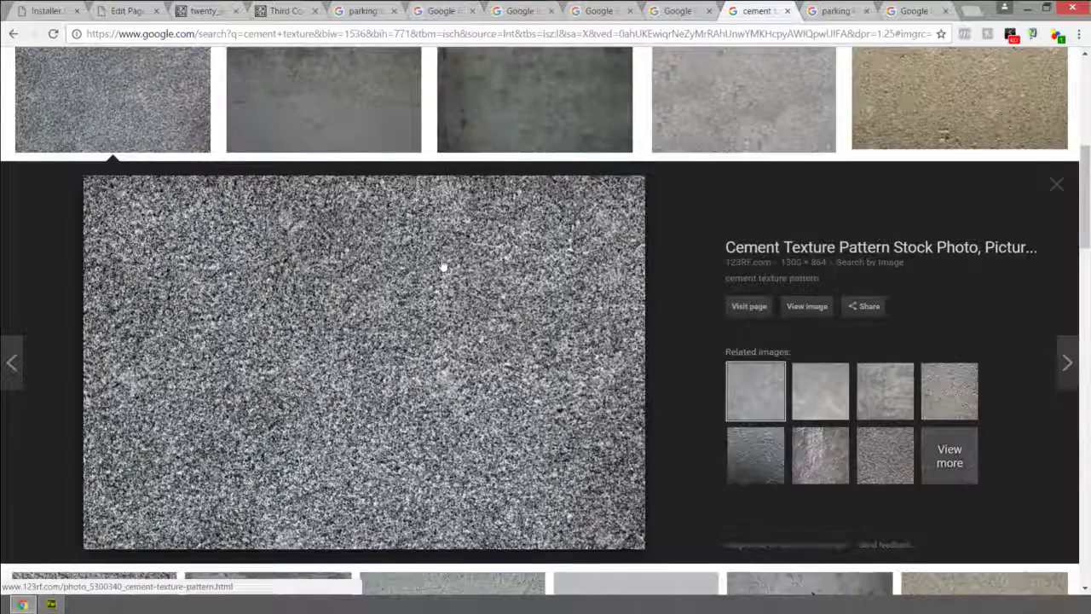
pyautogui.rightClick(478, 318)
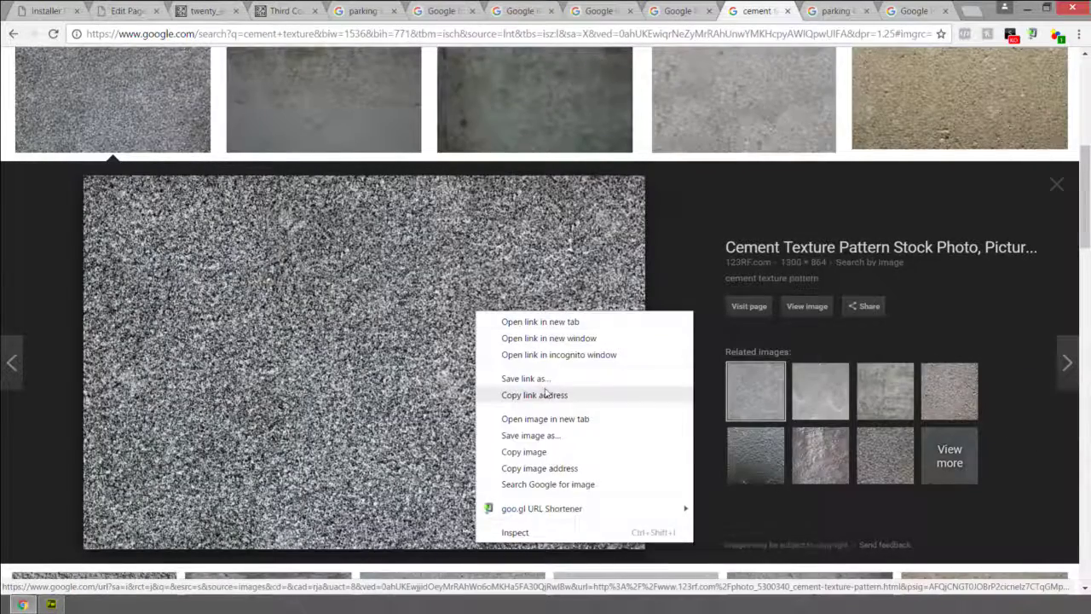
pyautogui.click(524, 452)
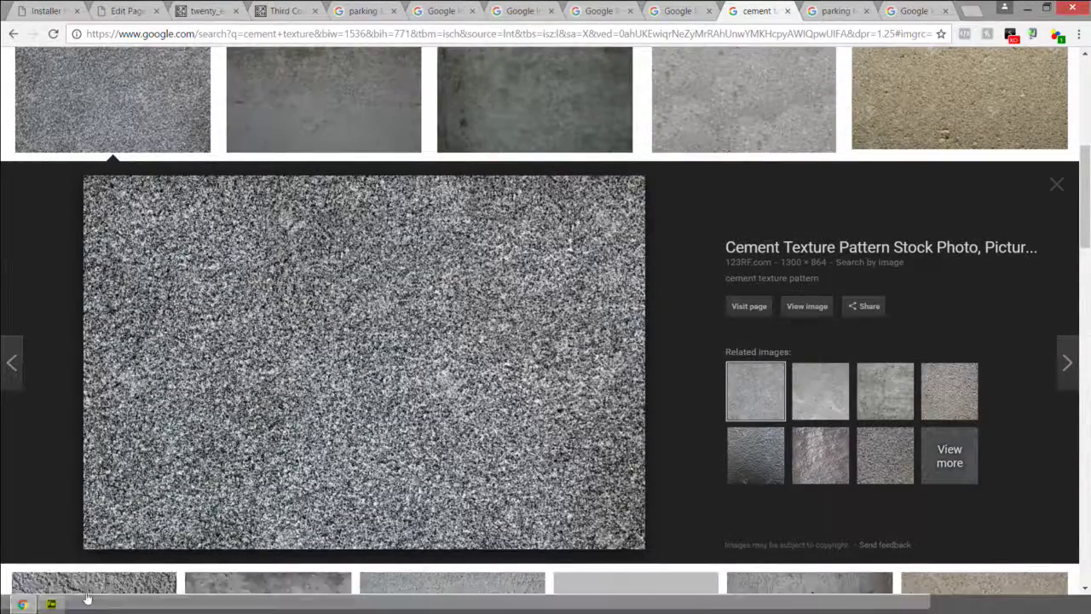
# Switch to Fireworks, paste the cement texture, stretch it over the whole canvas and place it behind the parking lines
pyautogui.click(52, 603)
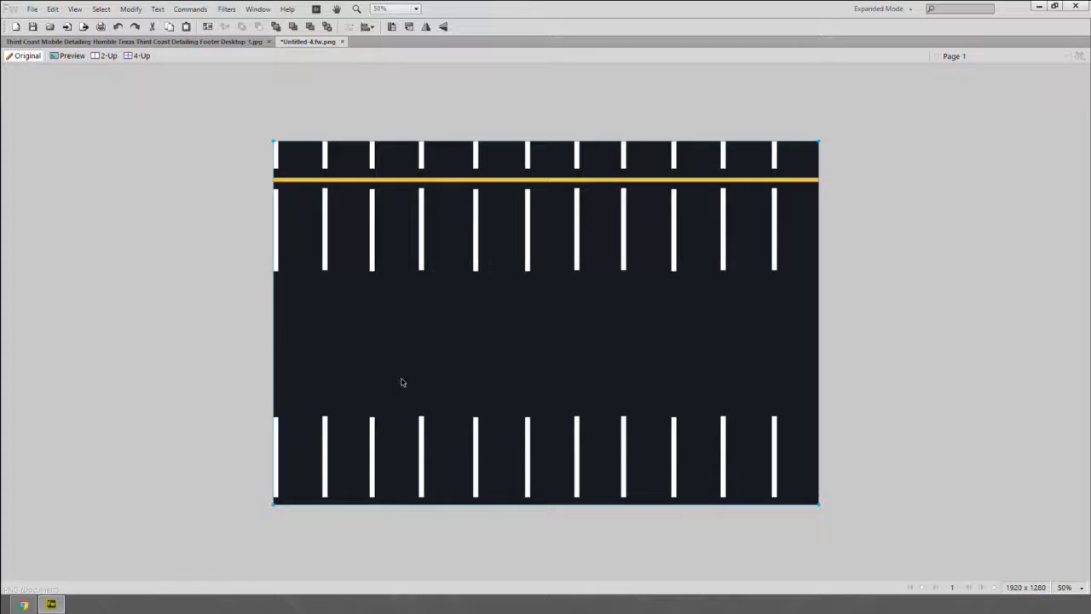
pyautogui.hotkey('ctrl', 'v')
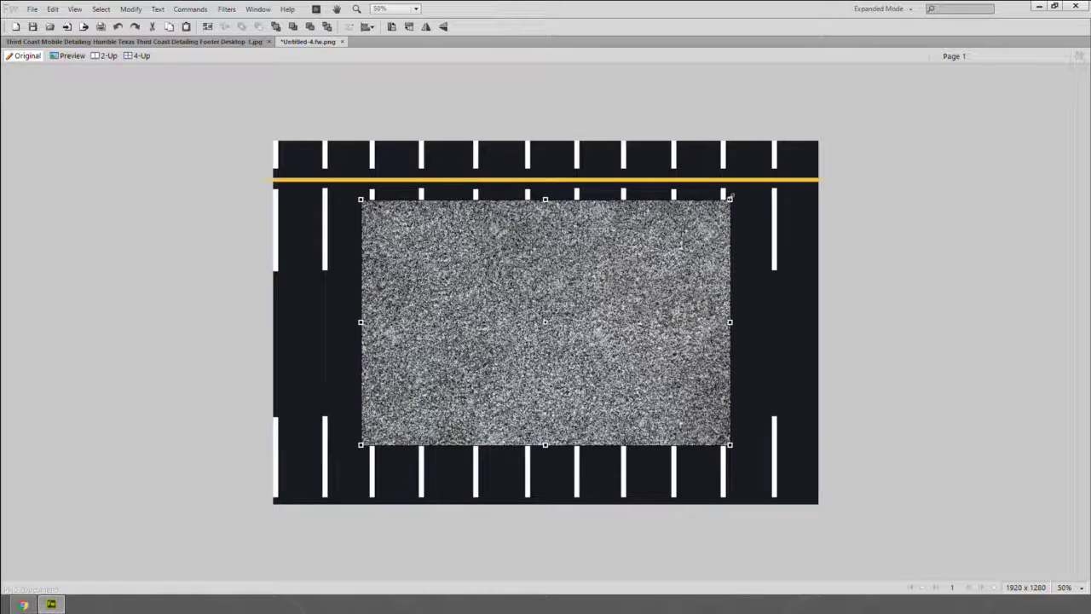
pyautogui.hotkey('ctrl', 'a')
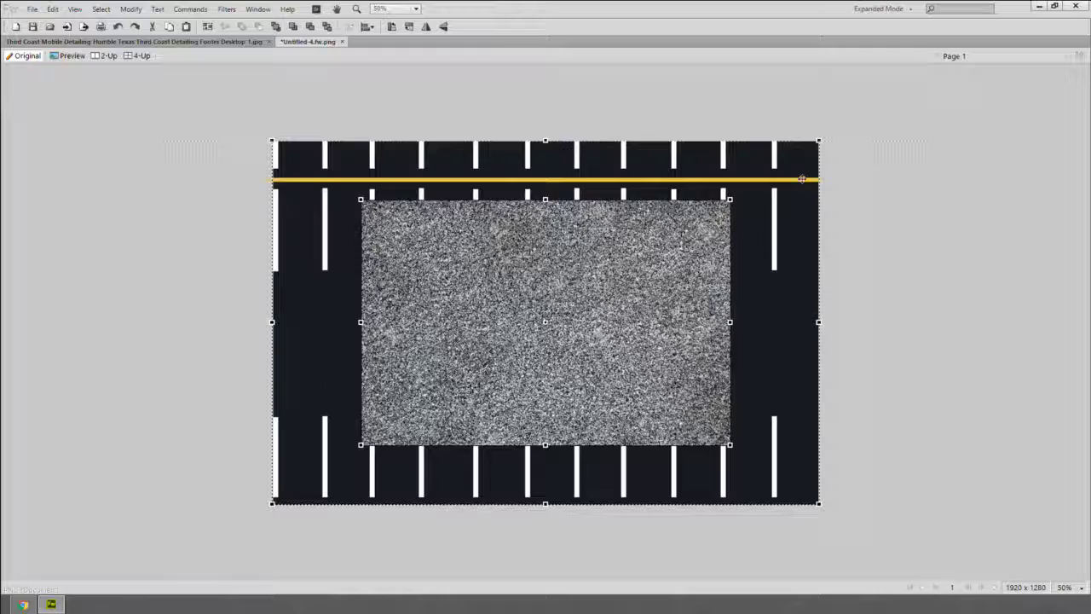
pyautogui.hotkey('ctrl', 'shift', 'v')
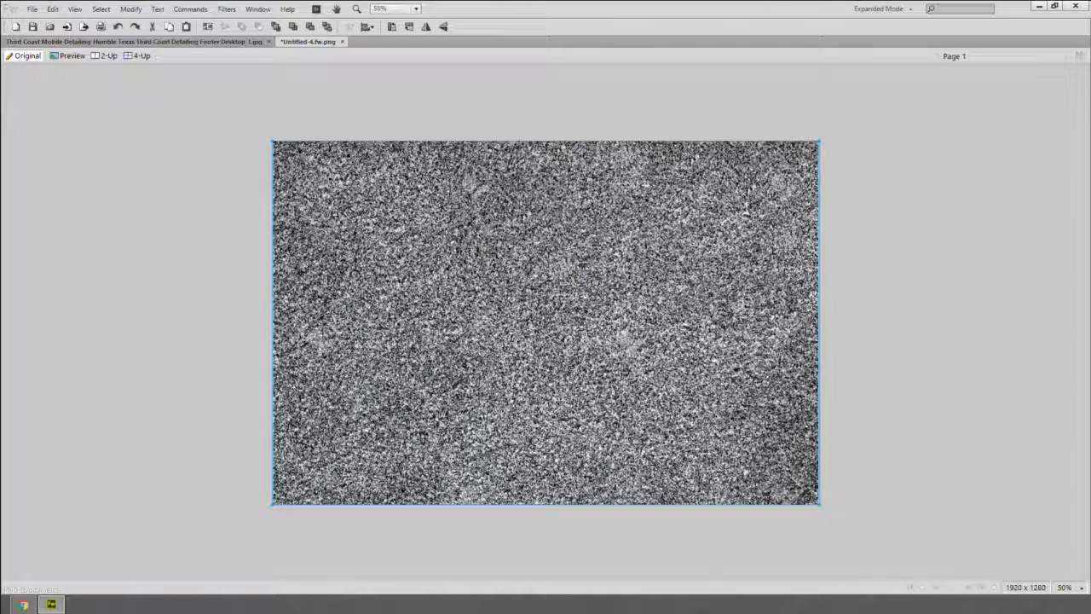
pyautogui.hotkey('ctrl', 'shift', 'Down')
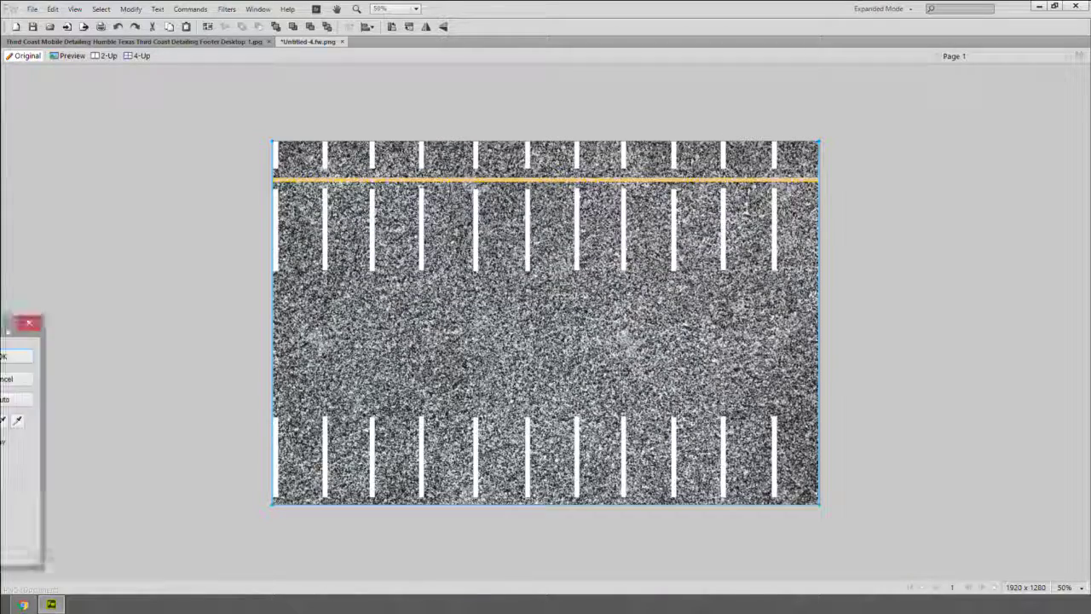
# Darken the cement texture with an RGB Curves adjustment, using points at input 208, output 120 and input 120, output 40
pyautogui.moveTo(177, 295); pyautogui.dragTo(192, 334)
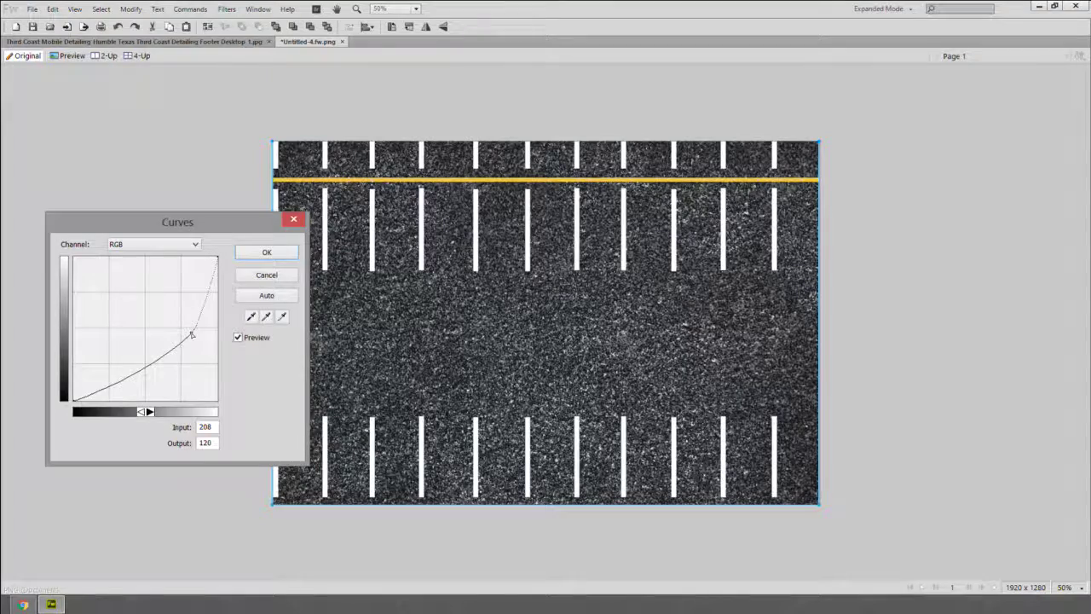
pyautogui.moveTo(131, 382)
pyautogui.mouseDown()
pyautogui.moveTo(145, 389)
pyautogui.moveTo(142, 378)
pyautogui.mouseUp()
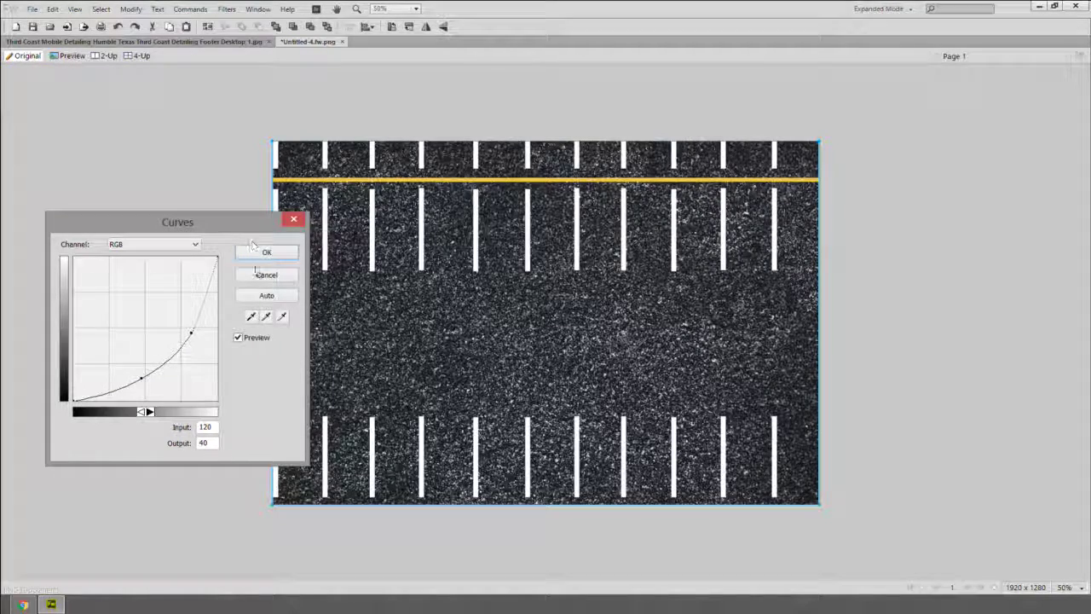
pyautogui.click(261, 256)
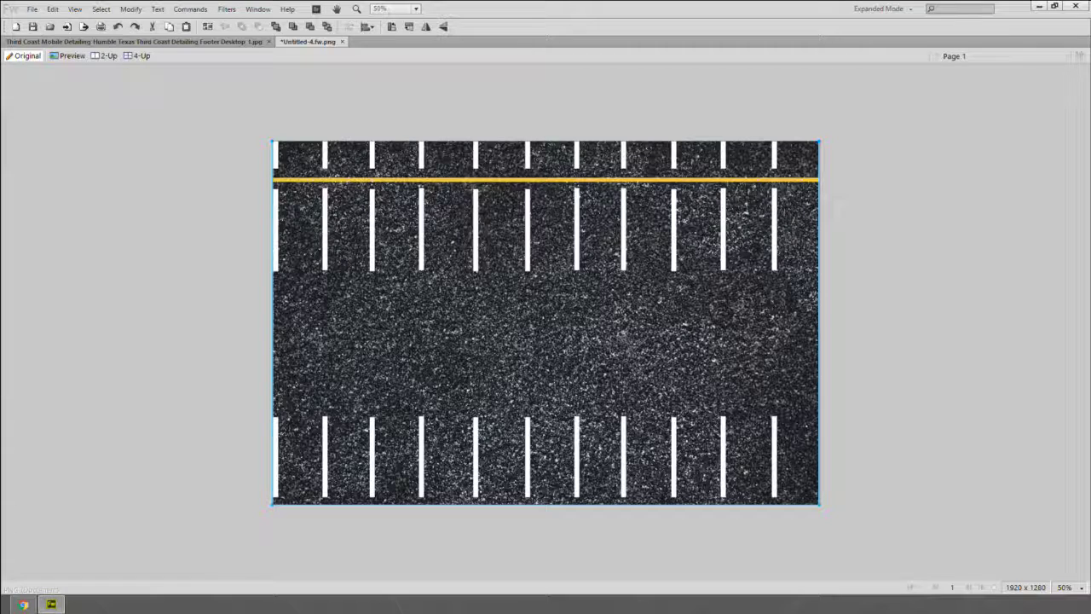
# Lower the cement texture's brightness to -58 and clear the selection
pyautogui.moveTo(177, 258); pyautogui.dragTo(143, 259)
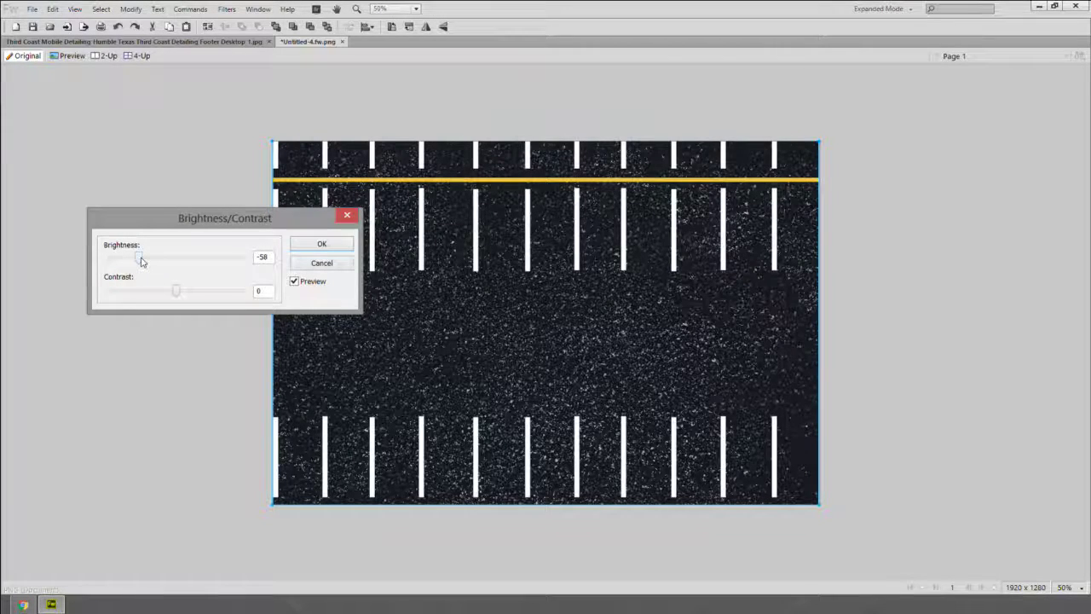
pyautogui.click(320, 246)
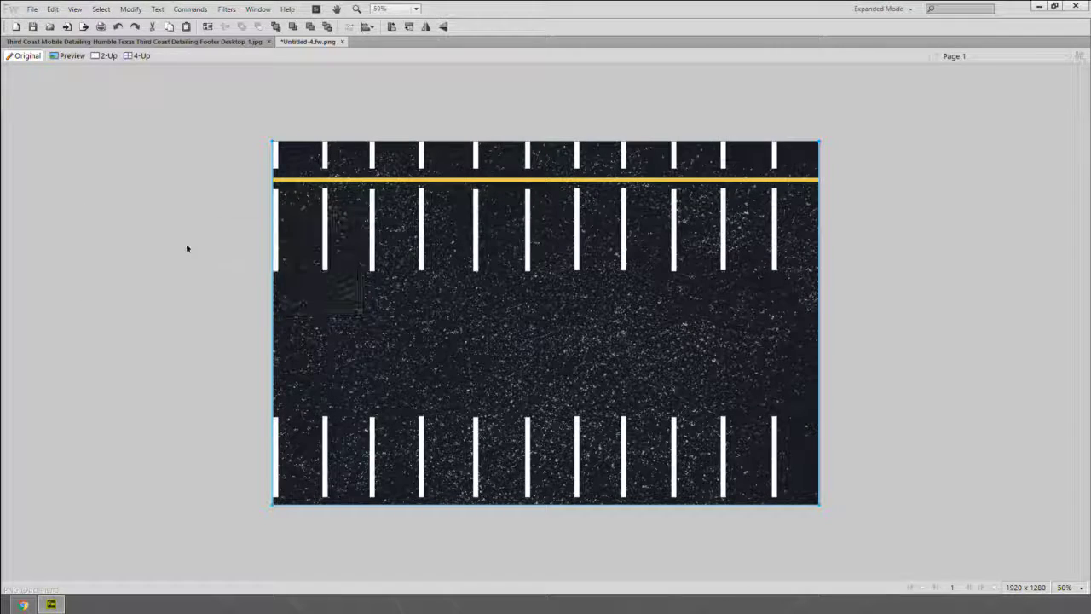
pyautogui.hotkey('ctrl', 'a')
pyautogui.hotkey('ctrl', 'd')
# Start saving the artwork to the Backgrounds folder inside Assets, with JPEG as the file type
pyautogui.hotkey('ctrl', 's')
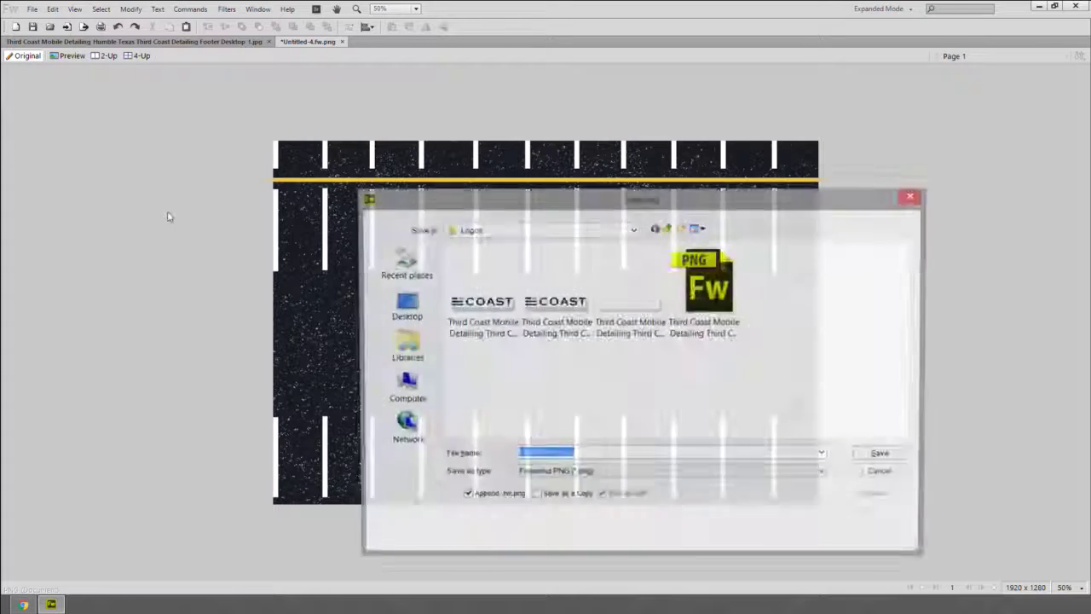
pyautogui.click(670, 230)
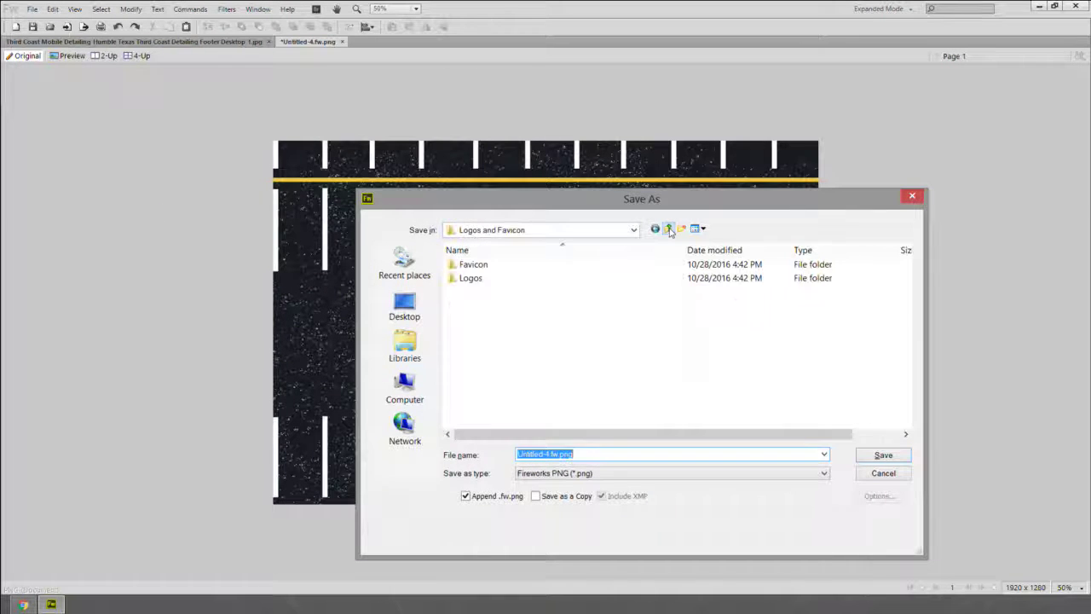
pyautogui.click(669, 230)
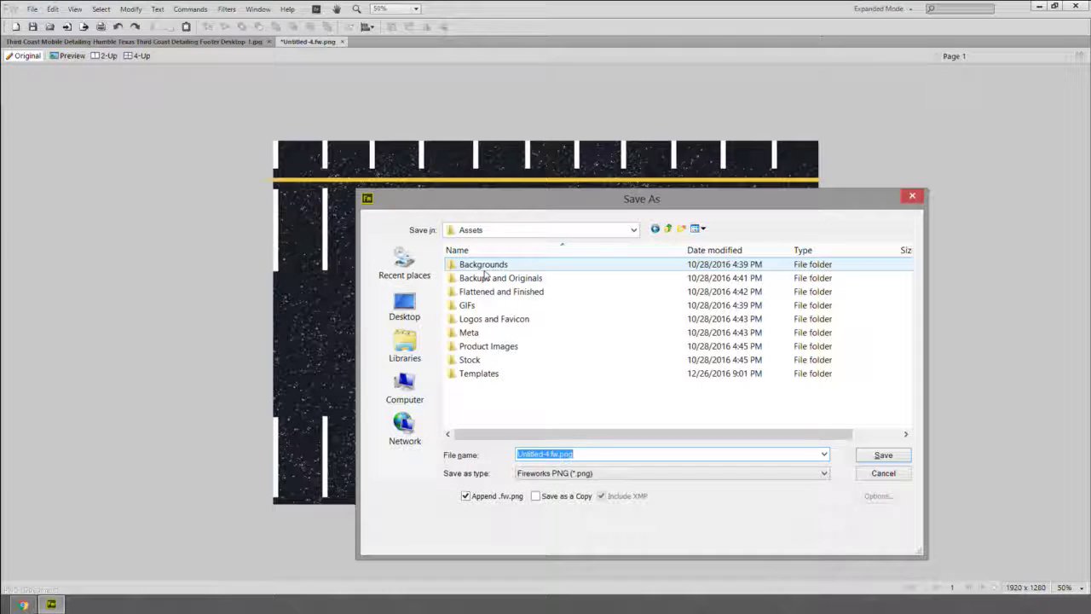
pyautogui.doubleClick(546, 267)
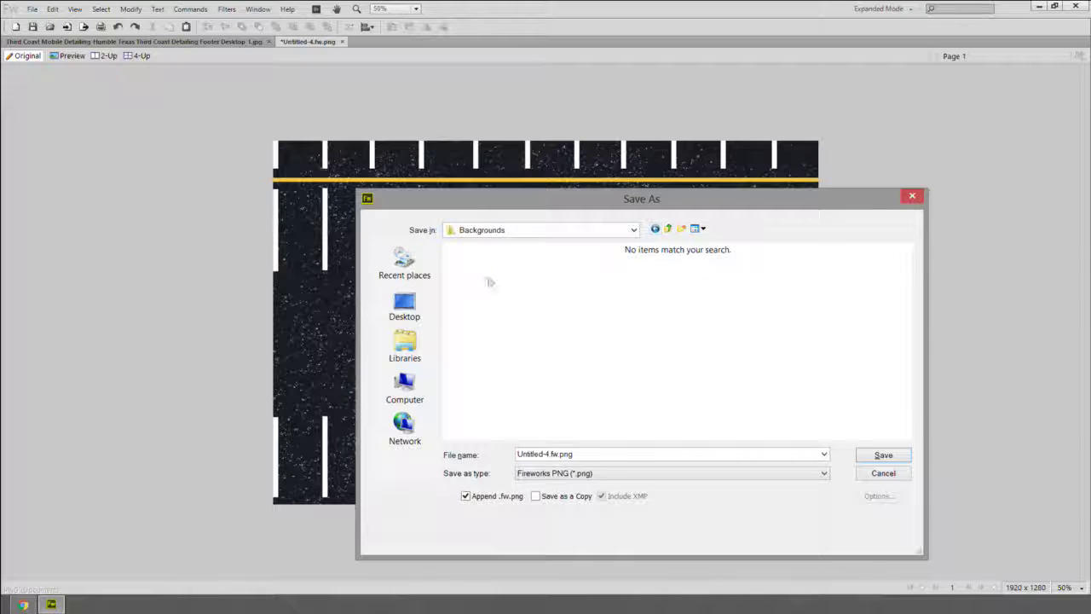
pyautogui.click(601, 474)
pyautogui.click(559, 530)
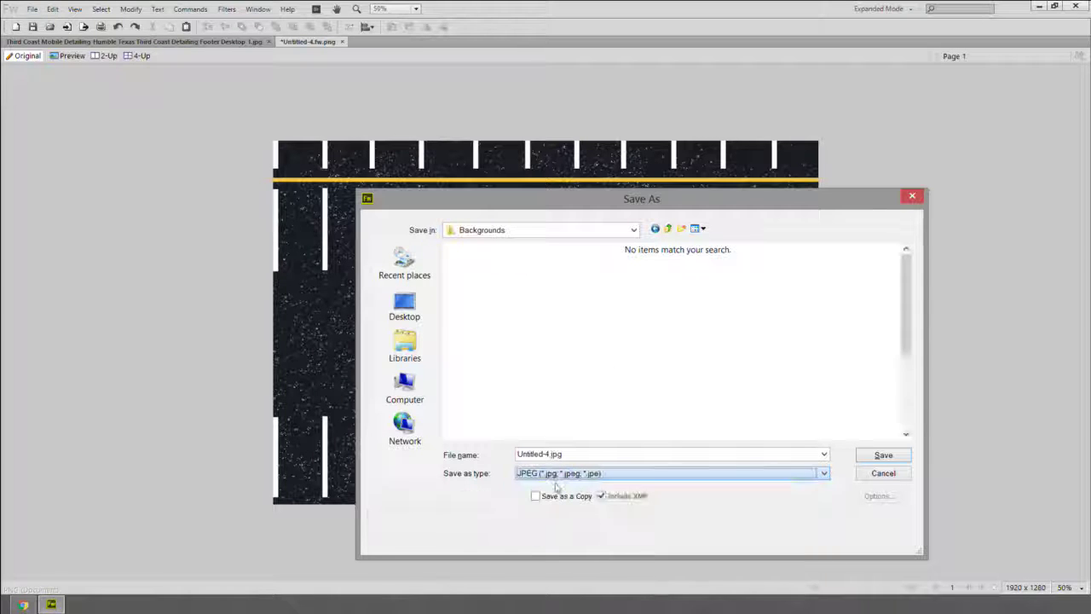
# Name the file "Third Coast Mobile Detailing Humble Texas Third Coast Detailing Header Scroll" and save the JPEG
pyautogui.doubleClick(571, 454)
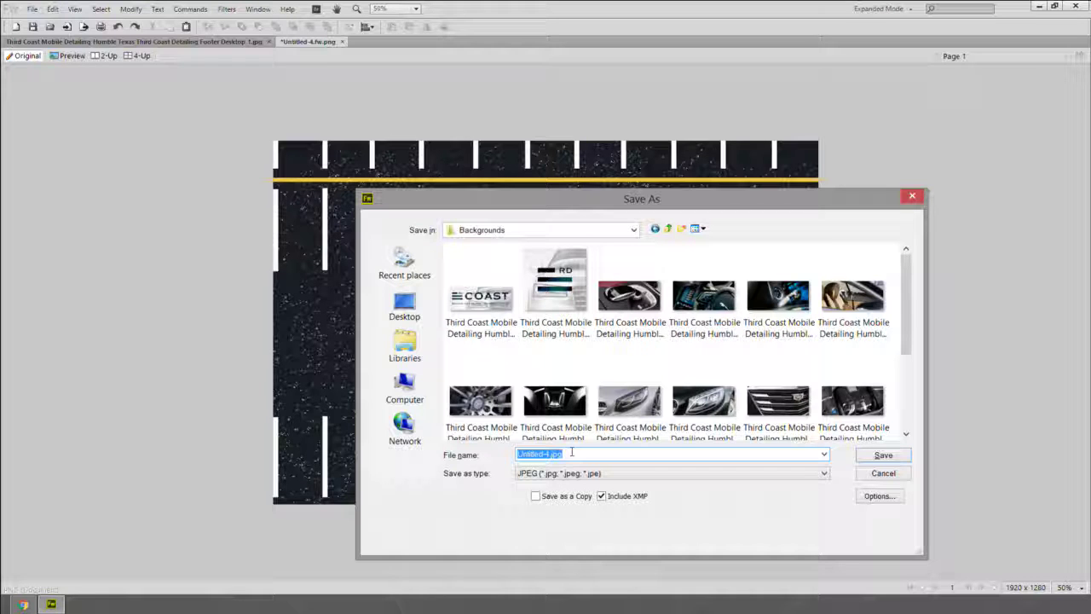
pyautogui.write('Th')
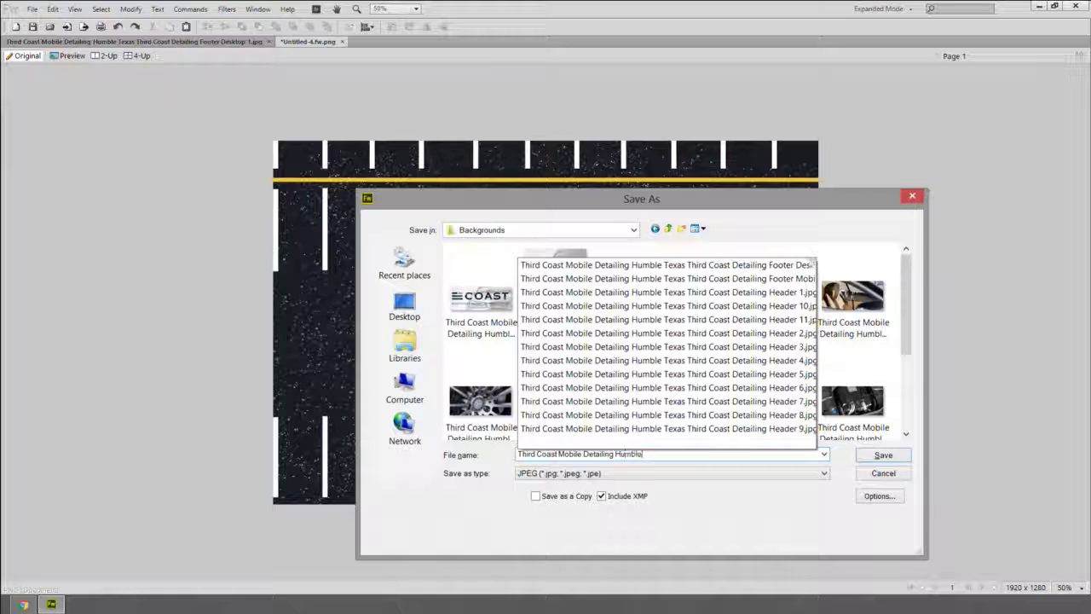
pyautogui.write('exas Third Coast Deta')
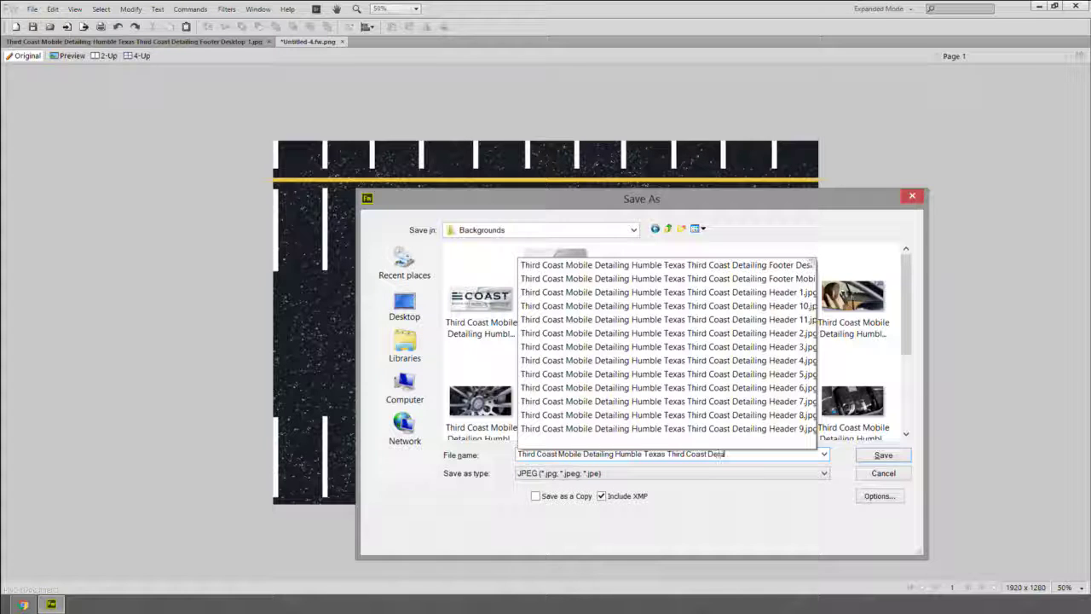
pyautogui.write('iling Header')
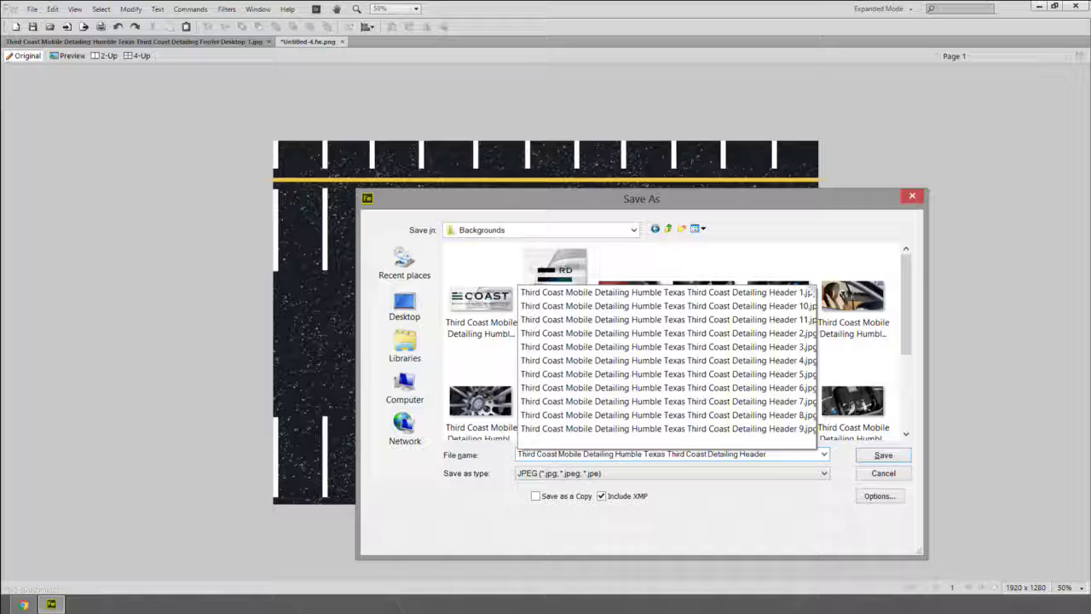
pyautogui.write(' Sl')
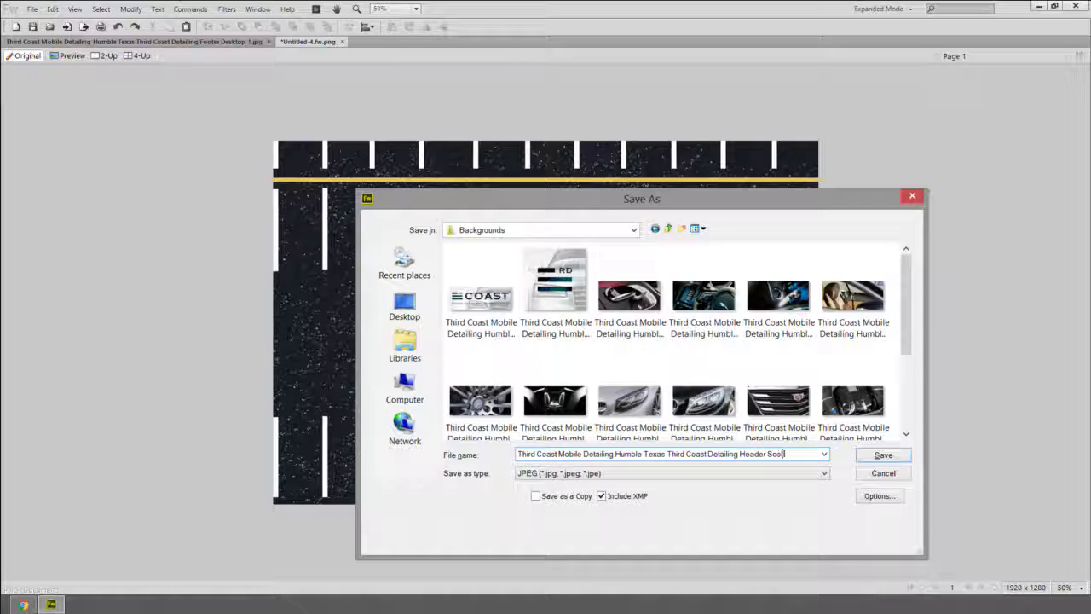
pyautogui.press('BackSpace')
pyautogui.press('BackSpace')
pyautogui.press('BackSpace')
pyautogui.write('roll')
pyautogui.hotkey('ctrl', 'a')
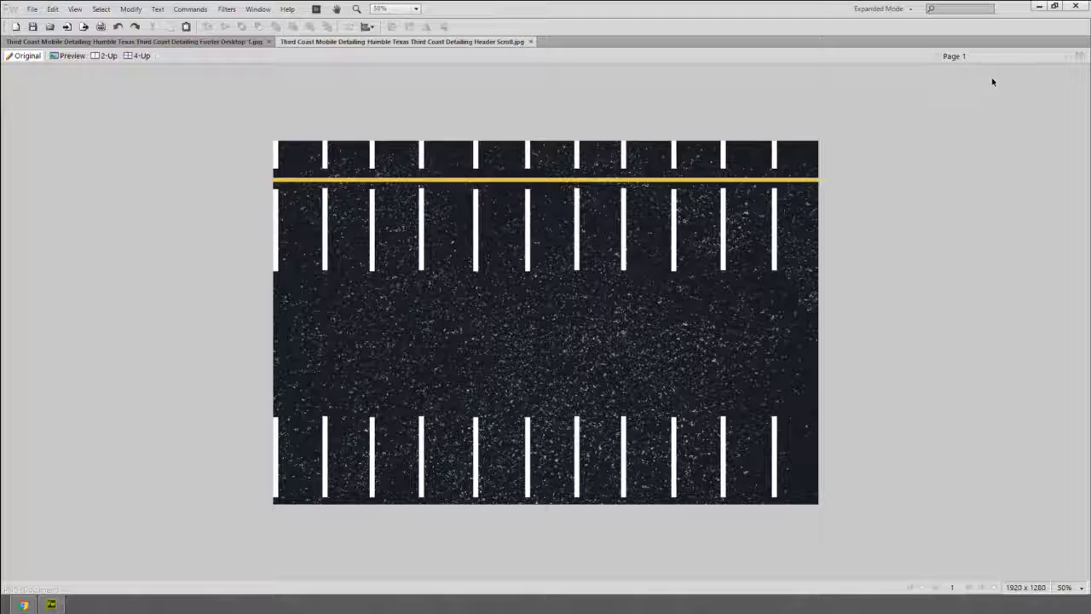
# Switch to Chrome and close all the Google image search tabs, including the cement texture and parking lot results
pyautogui.click(1039, 7)
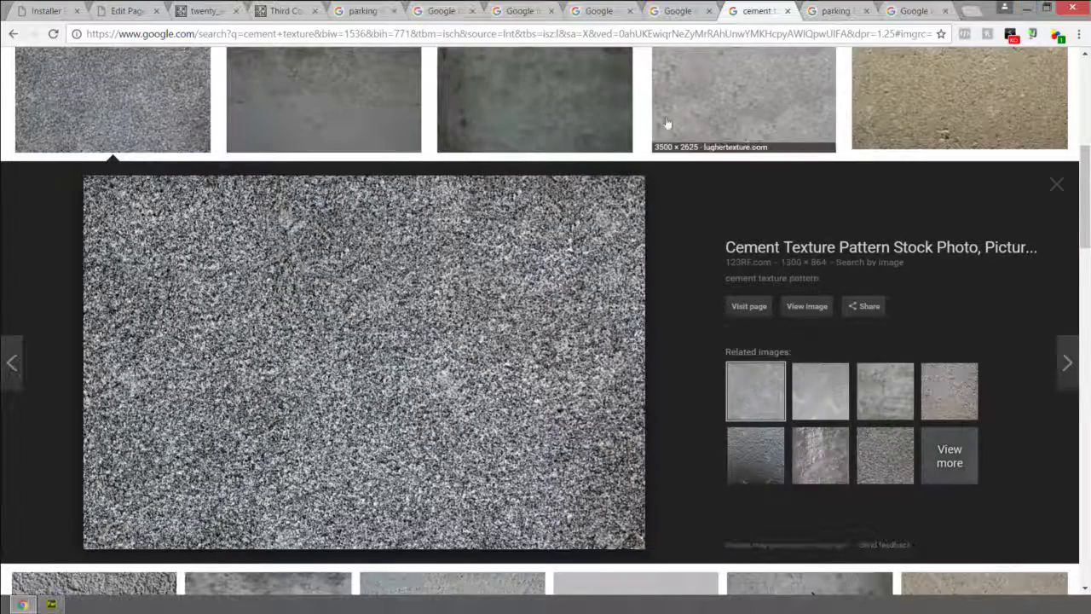
pyautogui.click(787, 11)
pyautogui.click(787, 11)
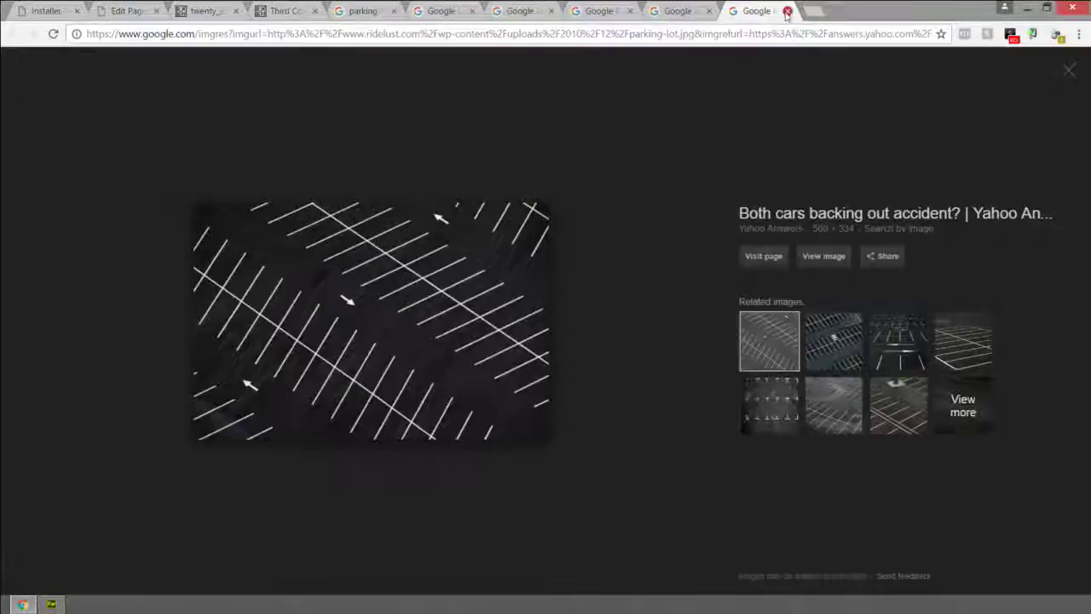
pyautogui.click(787, 11)
pyautogui.click(787, 11)
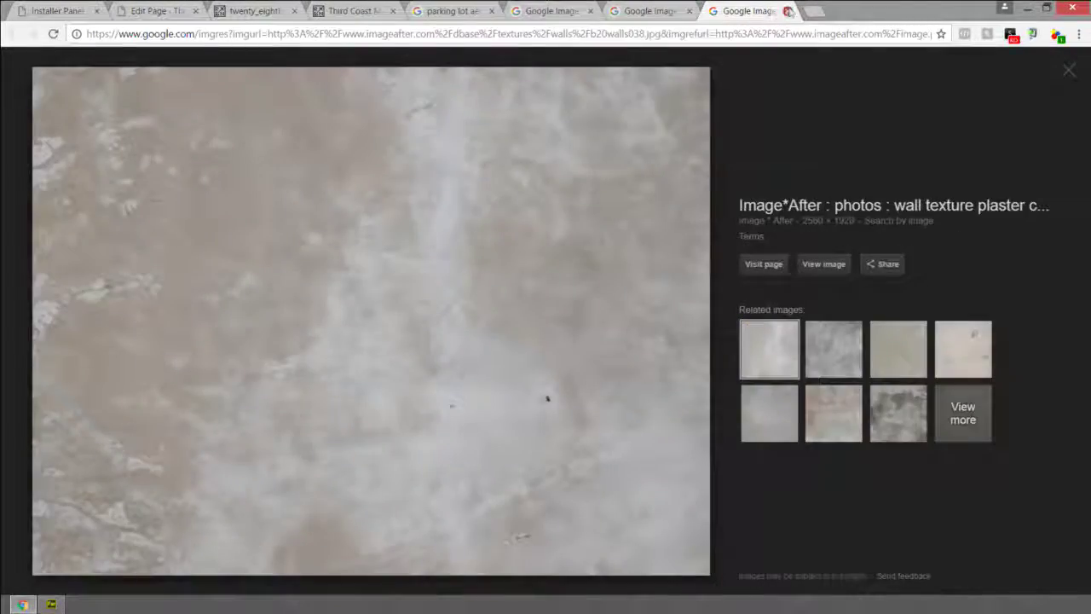
pyautogui.click(787, 11)
pyautogui.click(673, 11)
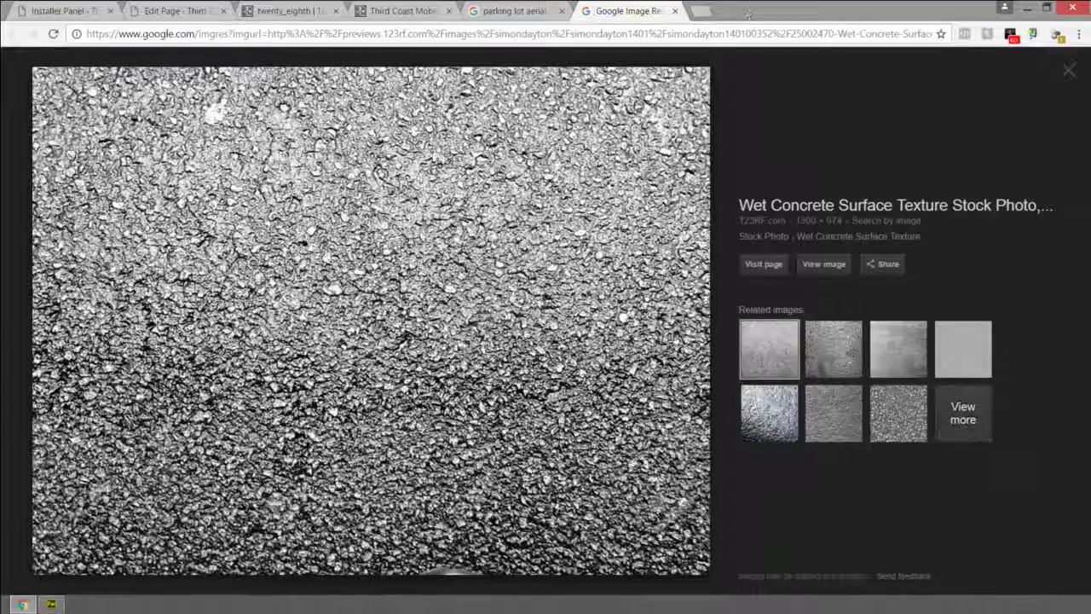
pyautogui.click(673, 11)
pyautogui.click(673, 11)
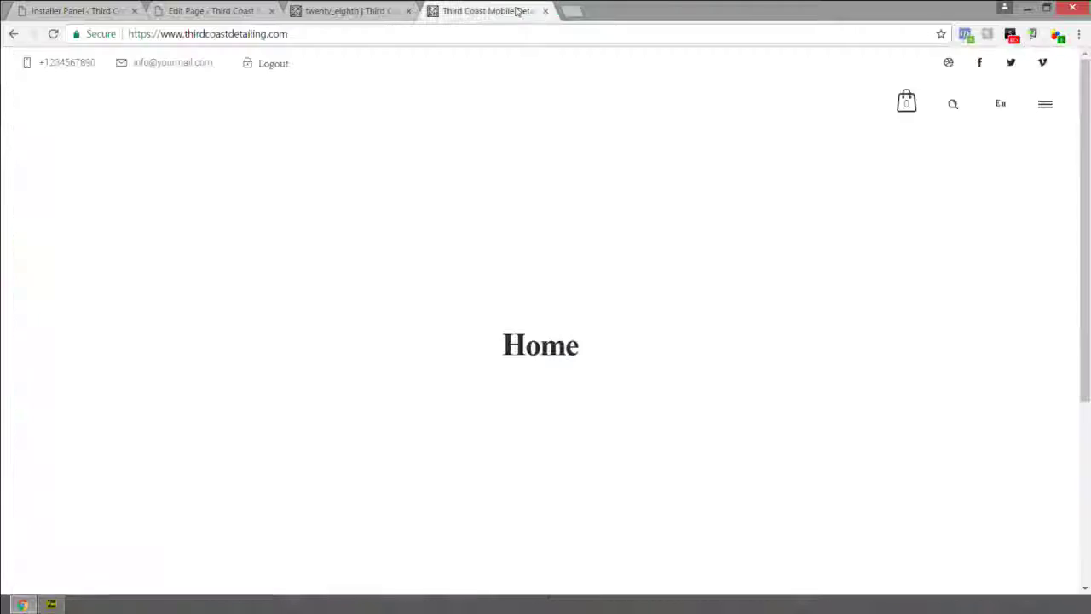
# Return to the twenty_eighth page editor and switch its open Set Image dialog to uploading files
pyautogui.click(77, 10)
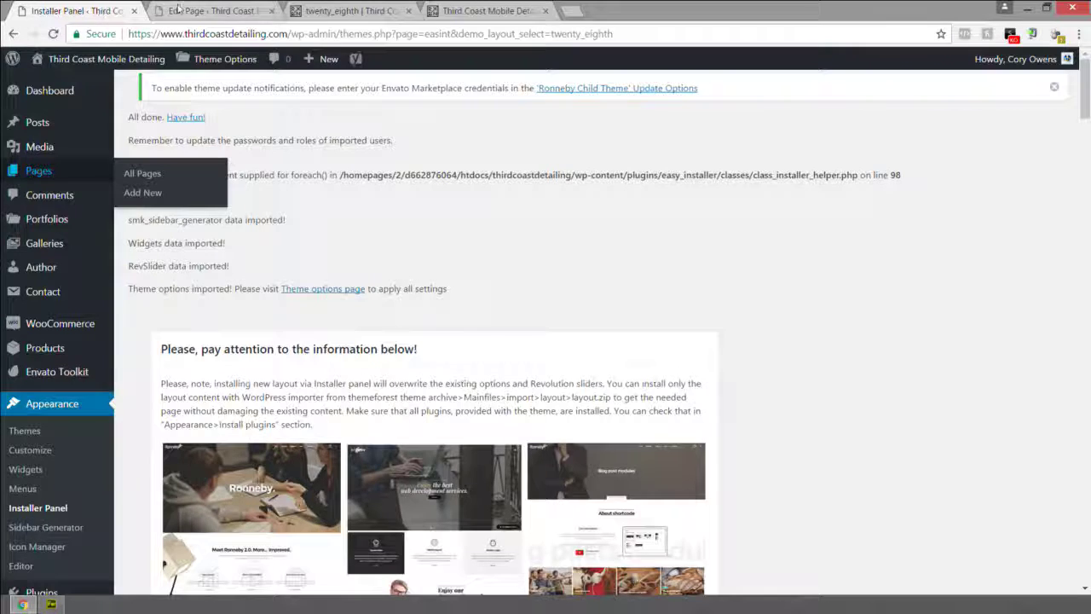
pyautogui.click(213, 10)
pyautogui.click(328, 10)
pyautogui.click(223, 10)
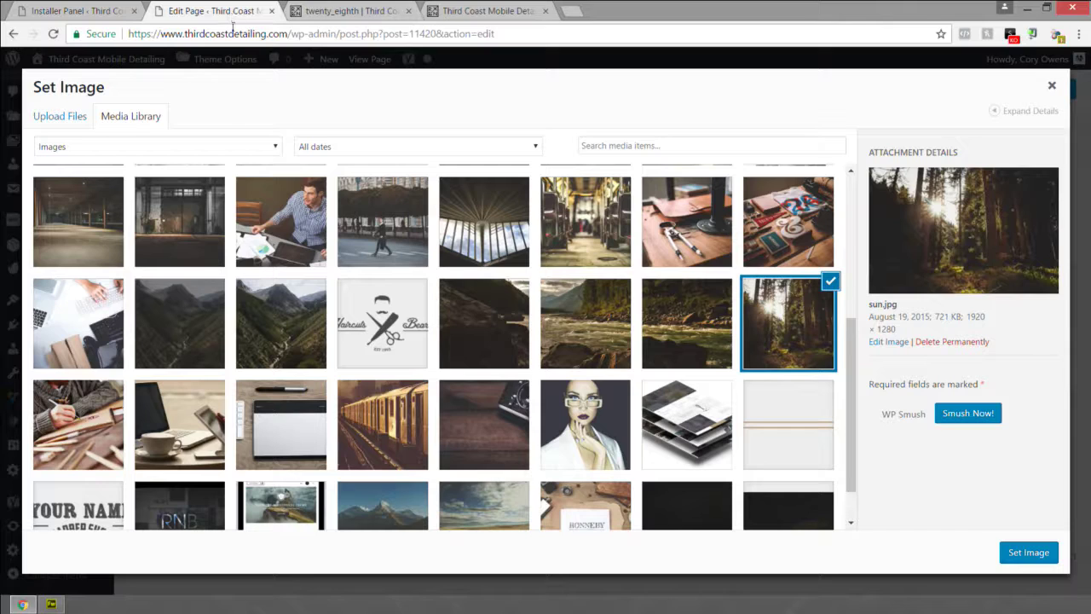
pyautogui.scroll(4, 411, 208)
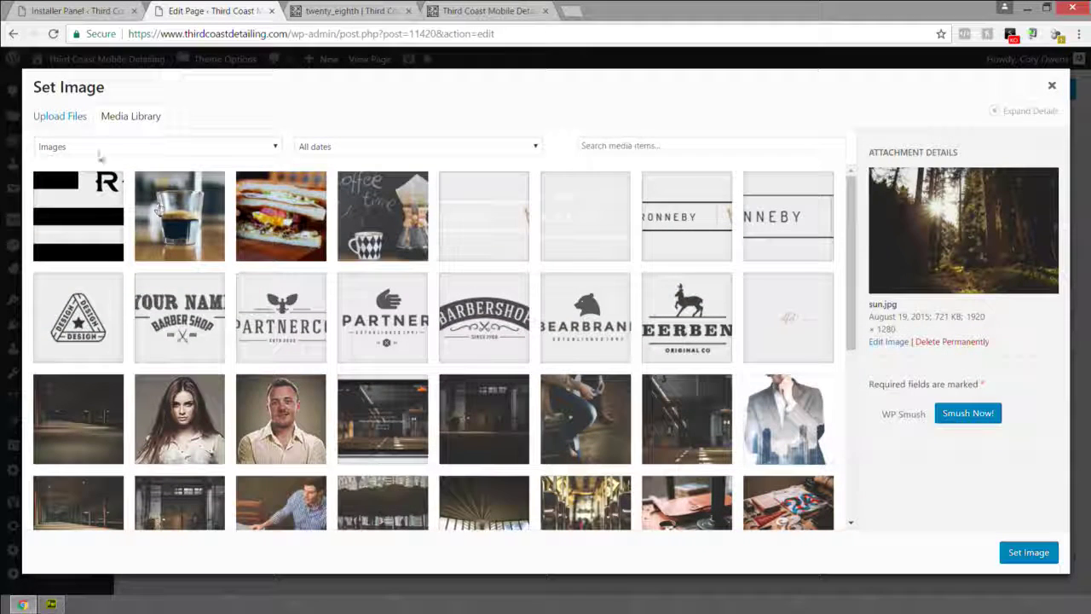
pyautogui.click(71, 115)
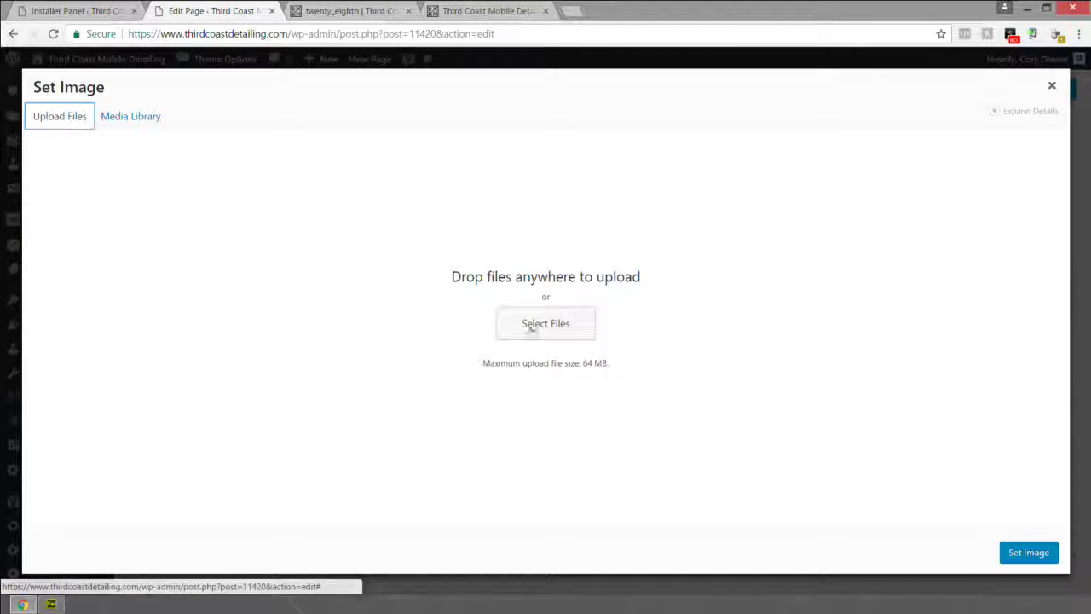
# Upload "Third Coast Mobile Detailing Humble Texas Third Coast Detailing Header Scroll.jpg" from the Backgrounds folder inside Assets
pyautogui.click(543, 321)
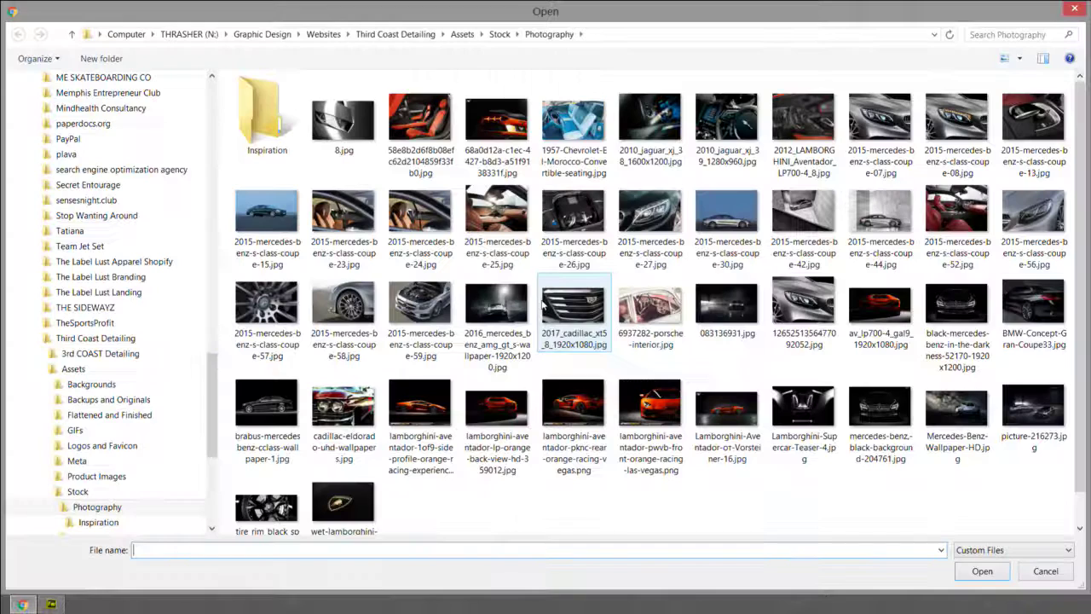
pyautogui.click(462, 34)
pyautogui.doubleClick(272, 100)
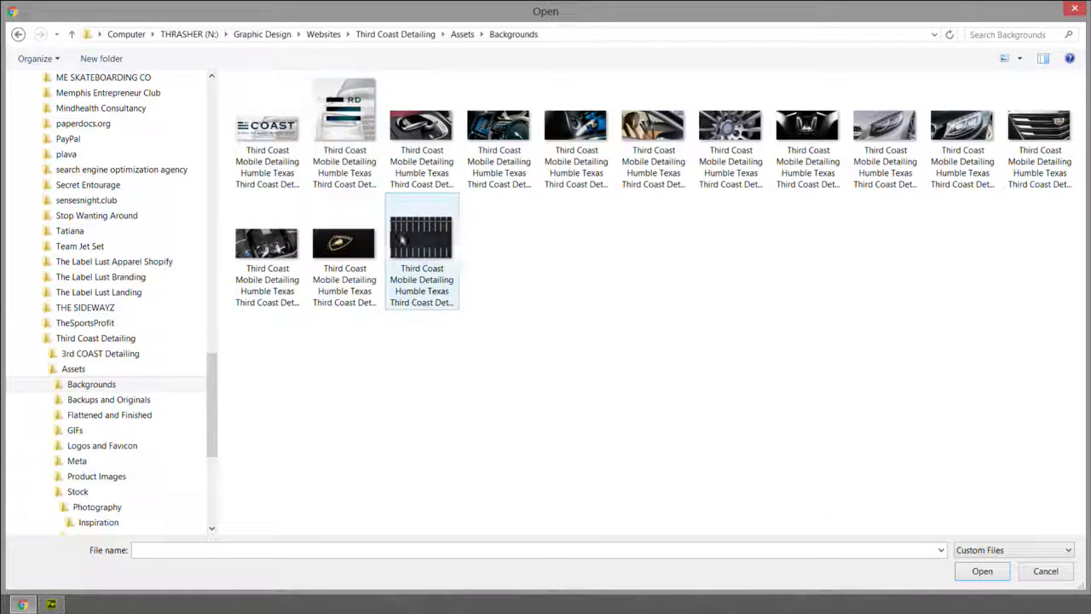
pyautogui.doubleClick(431, 256)
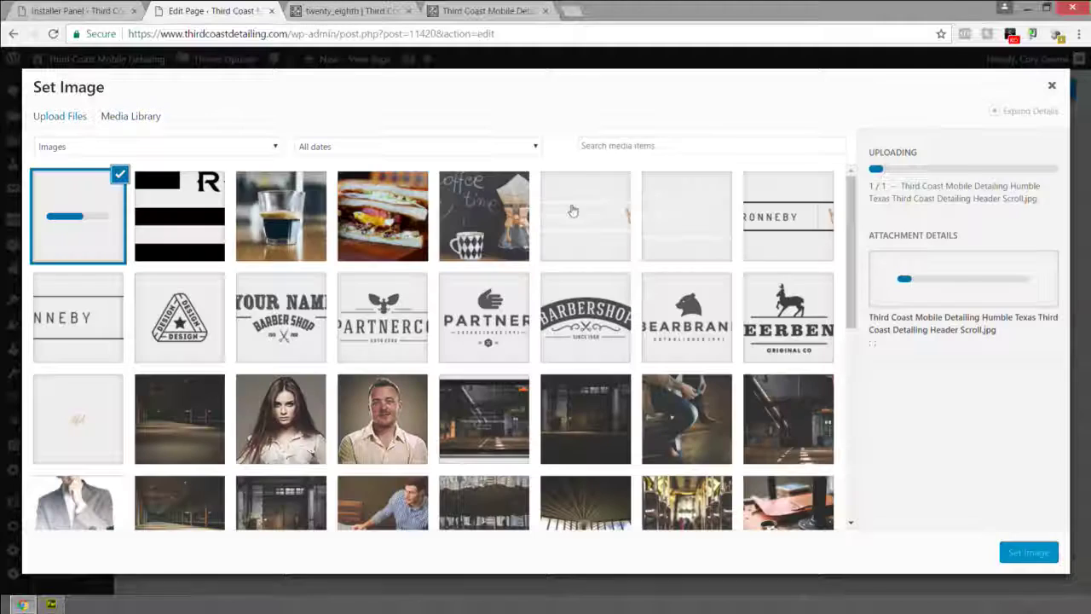
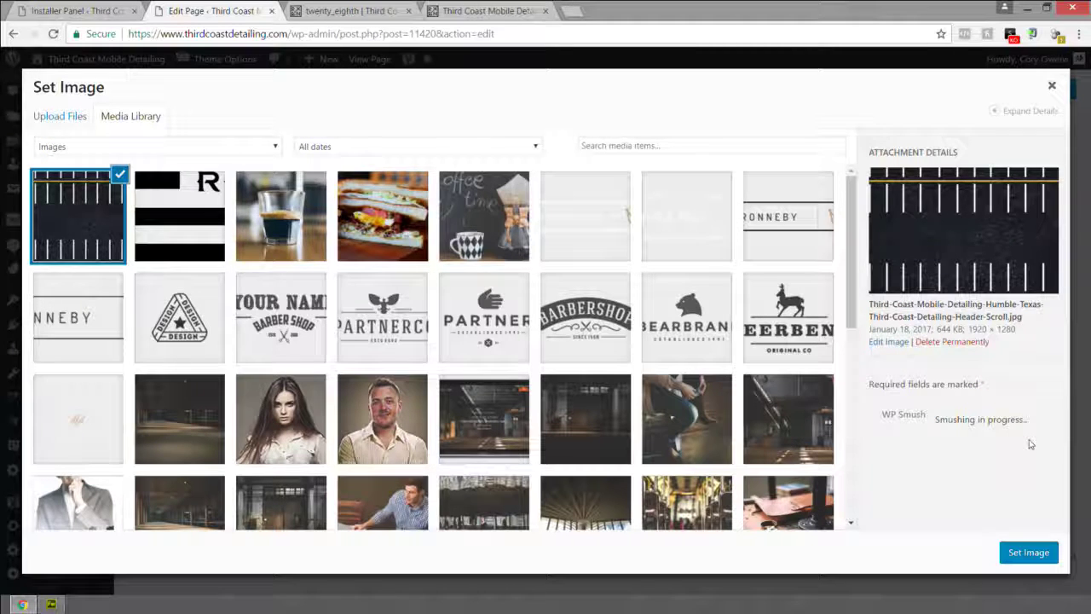
# Set the uploaded parking-lot image as the row's background, save the row settings and update the page
pyautogui.click(1029, 552)
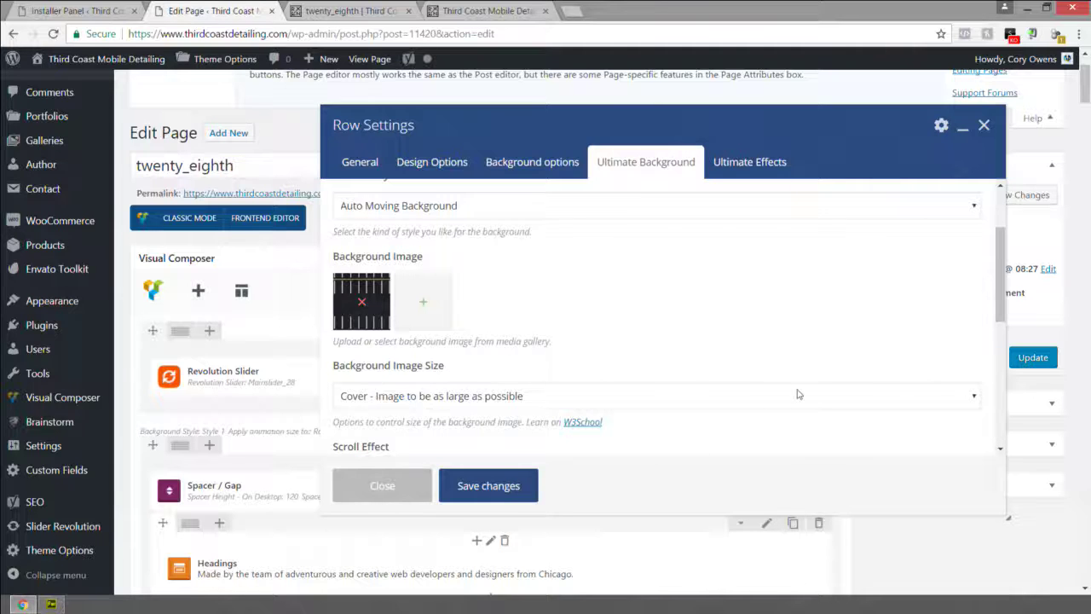
pyautogui.click(484, 492)
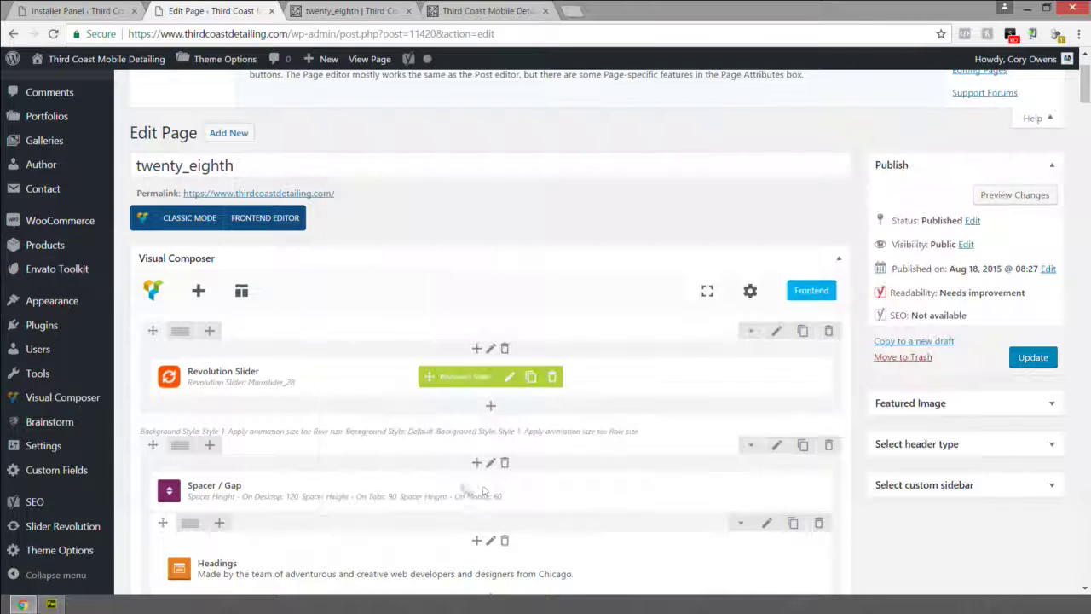
pyautogui.click(1033, 358)
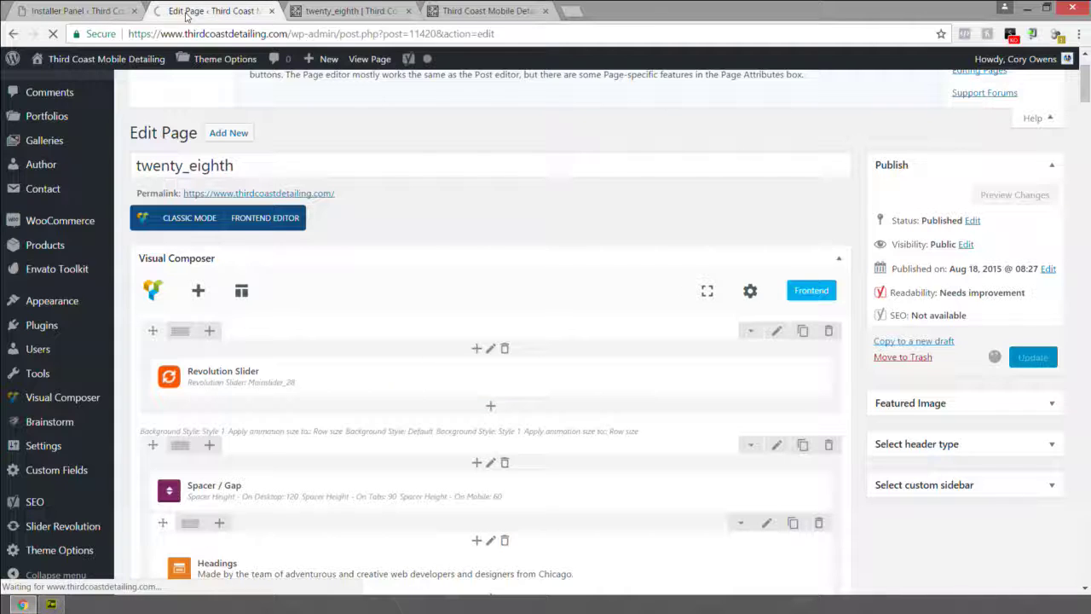
# Reload the live twenty_eighth page and examine how the parking-lot background moves behind the quote section
pyautogui.click(325, 8)
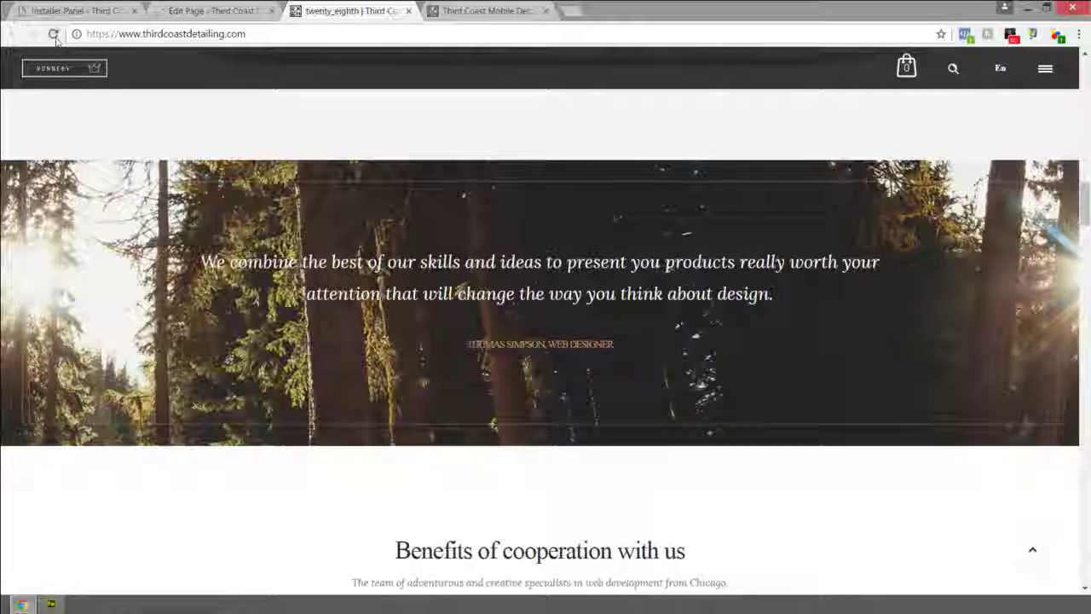
pyautogui.click(54, 36)
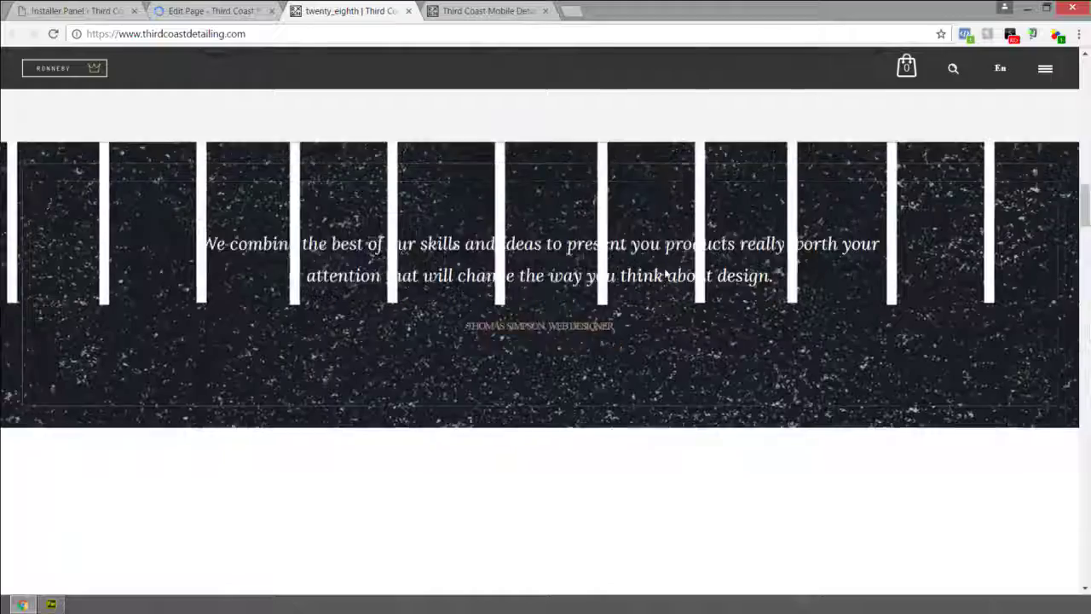
pyautogui.scroll(-3, 664, 268)
pyautogui.scroll(3, 665, 271)
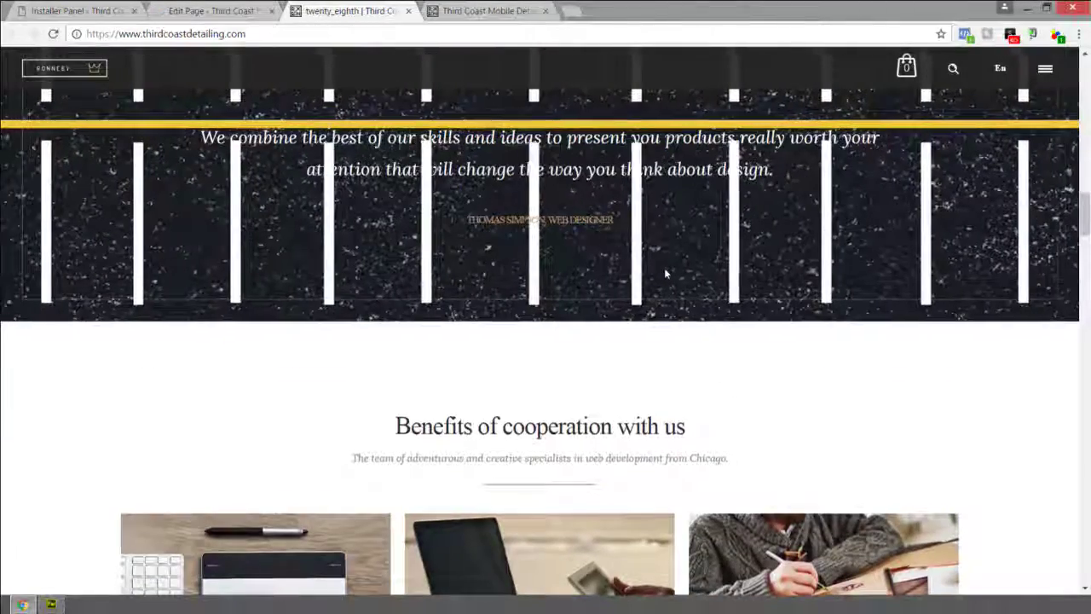
pyautogui.scroll(3, 665, 271)
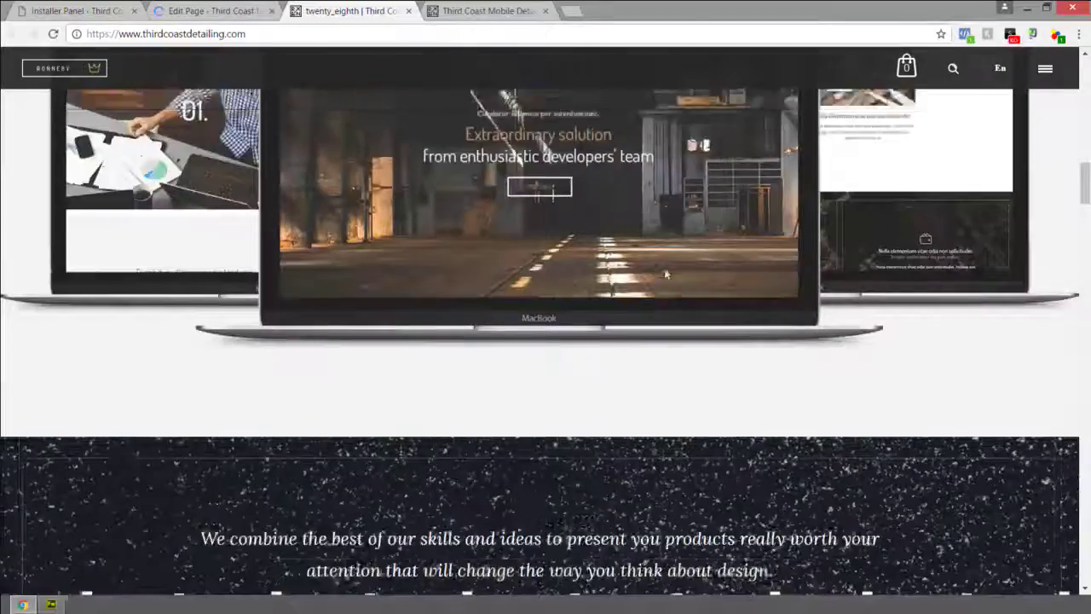
pyautogui.scroll(-3, 665, 272)
pyautogui.scroll(-2, 665, 272)
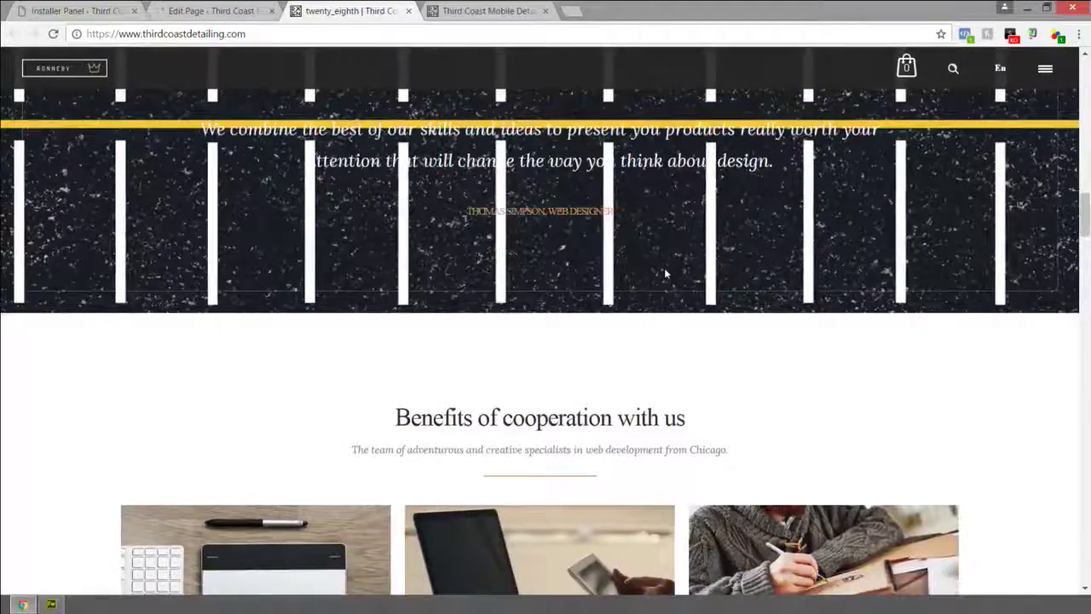
pyautogui.scroll(-2, 664, 268)
pyautogui.scroll(1, 666, 273)
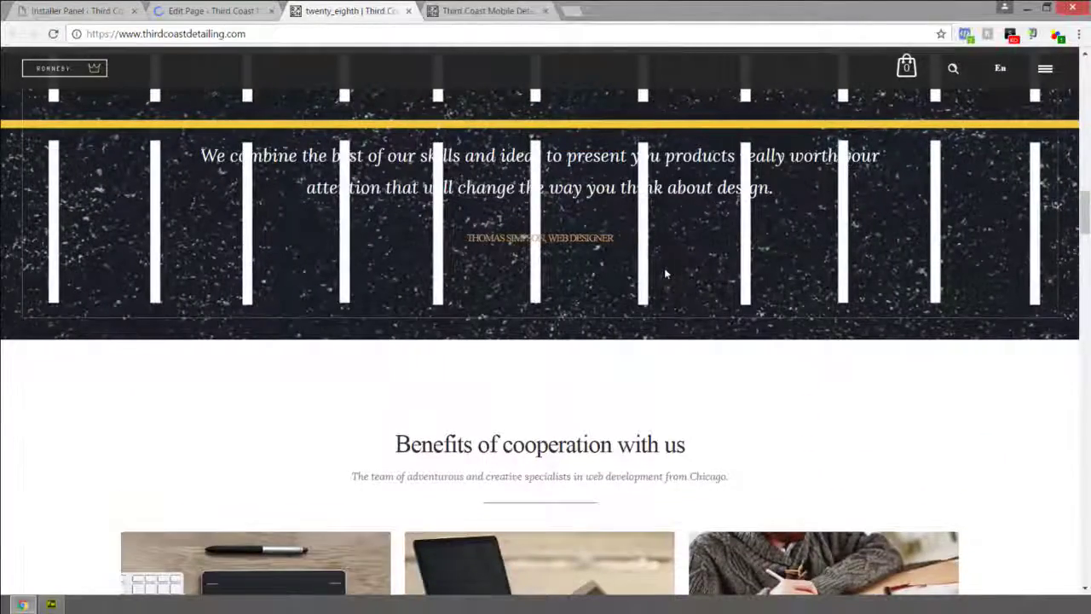
pyautogui.scroll(1, 665, 268)
pyautogui.scroll(1, 665, 269)
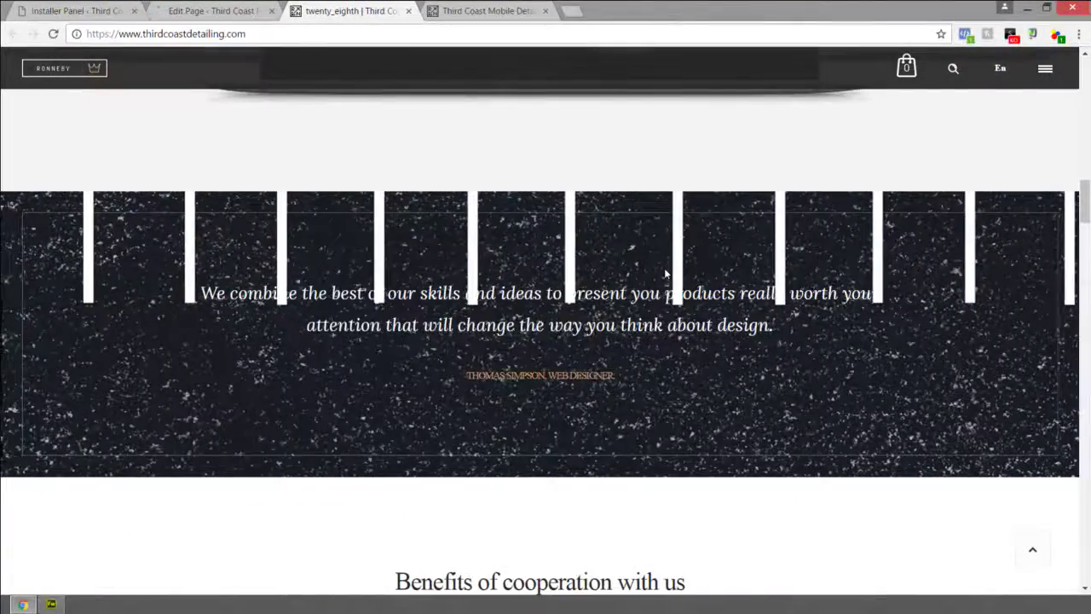
pyautogui.scroll(-2, 665, 267)
pyautogui.scroll(2, 664, 268)
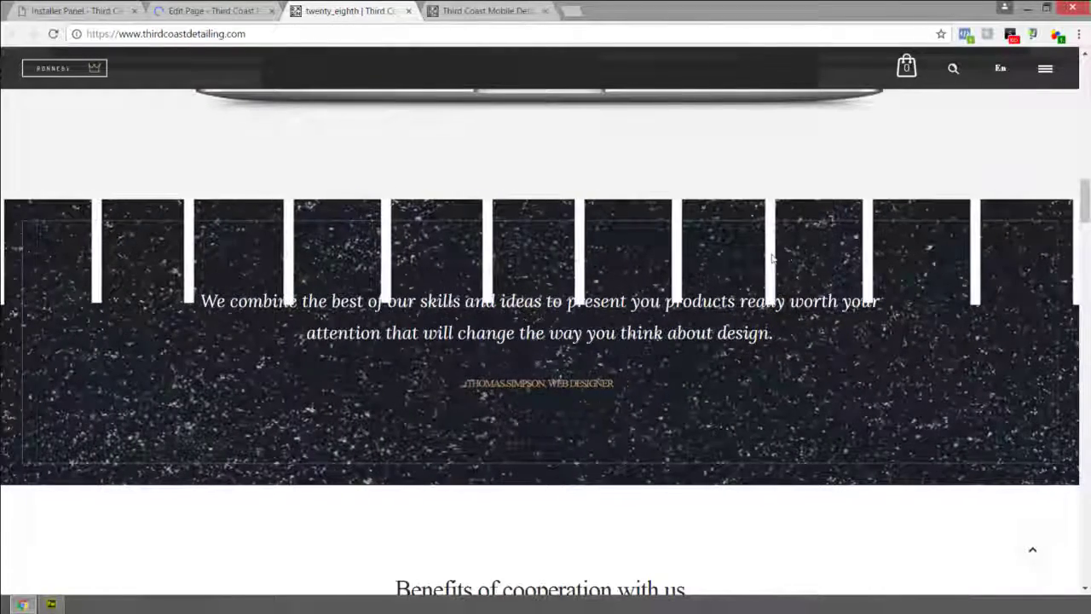
pyautogui.scroll(2, 772, 258)
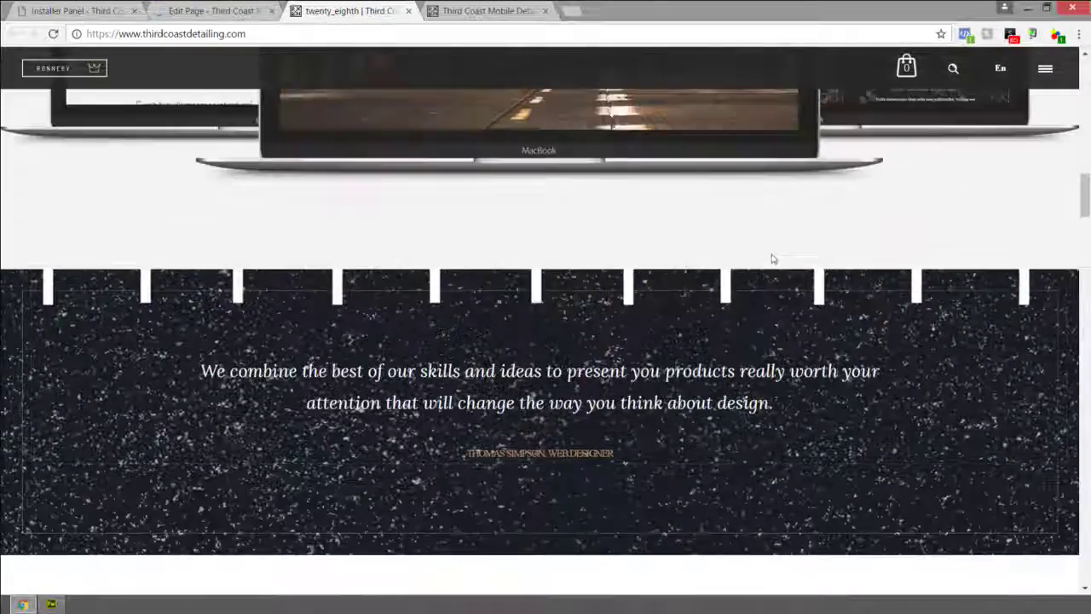
pyautogui.scroll(-2, 772, 258)
pyautogui.scroll(2, 772, 258)
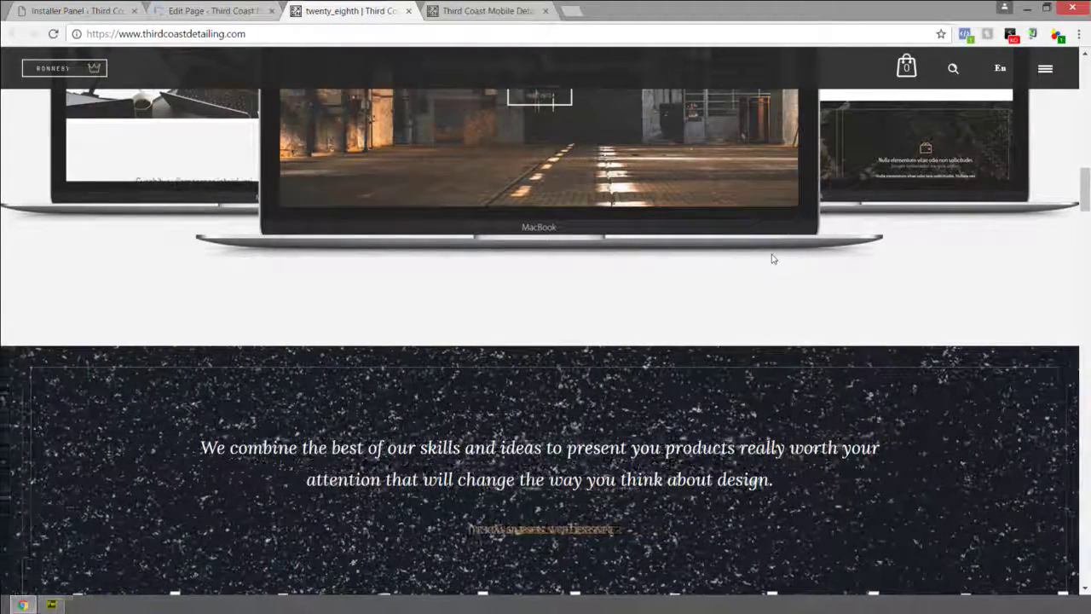
pyautogui.scroll(-2, 773, 258)
pyautogui.scroll(-3, 772, 259)
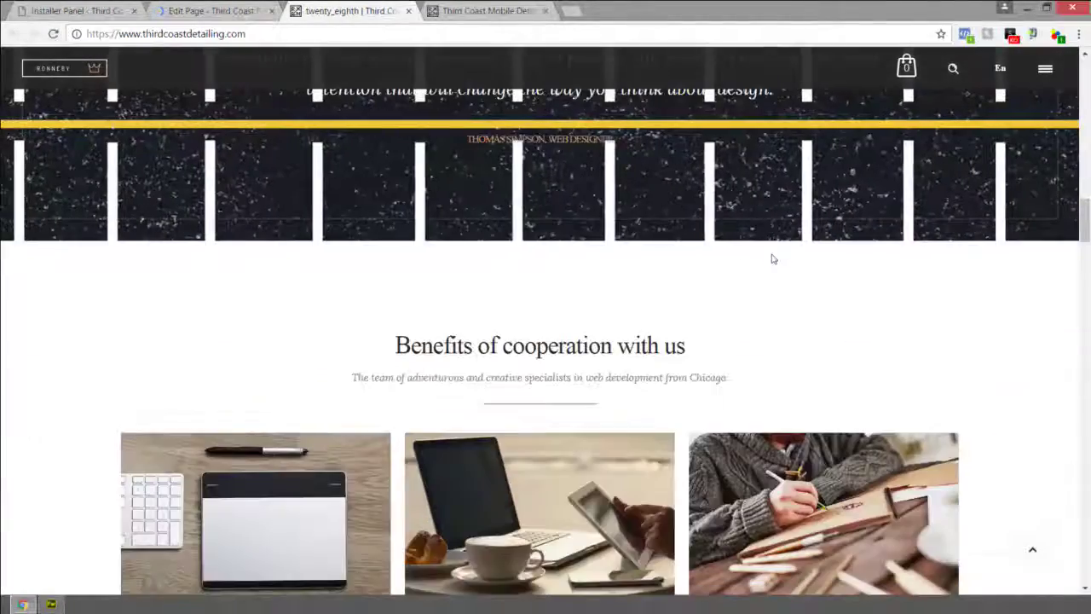
# Review the Benefits, mountain-background and partner-logo sections on the live page, comparing them with the parking-lot section
pyautogui.scroll(-3, 772, 259)
pyautogui.scroll(-6, 773, 258)
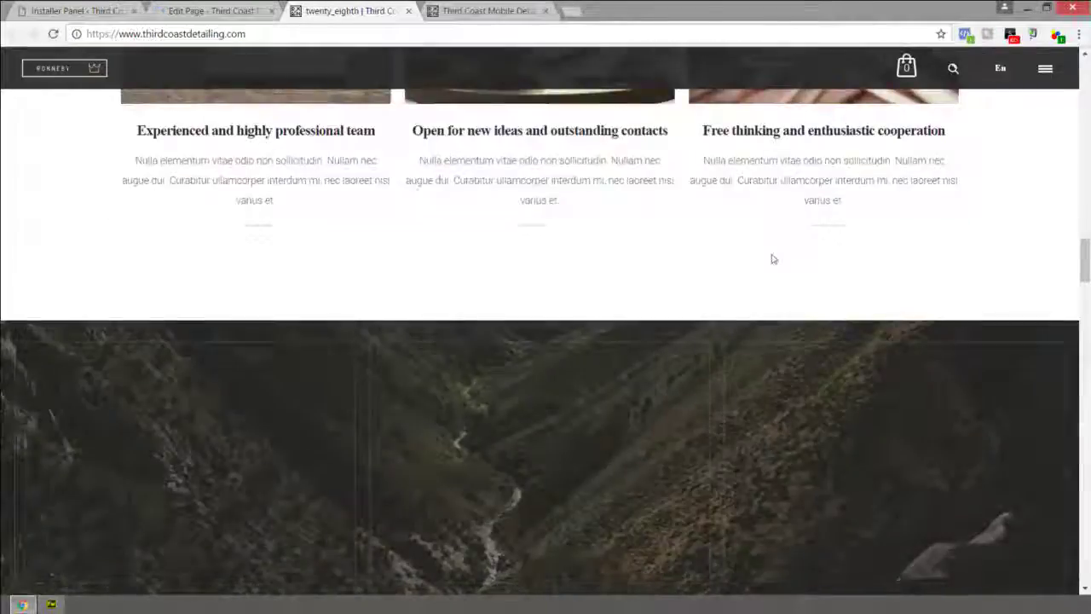
pyautogui.scroll(1, 773, 259)
pyautogui.scroll(8, 772, 259)
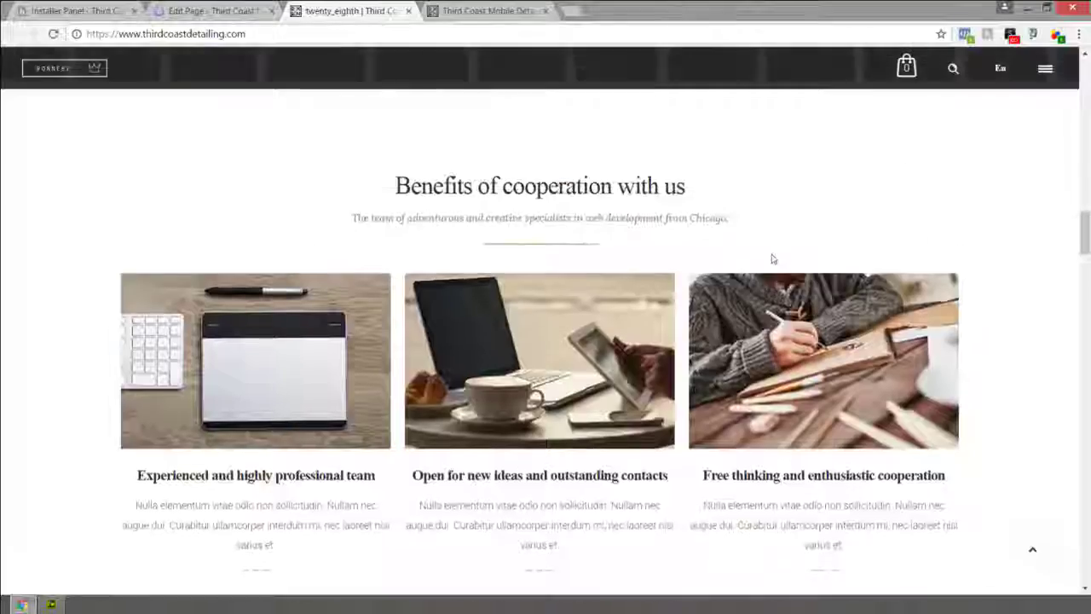
pyautogui.scroll(3, 773, 259)
pyautogui.scroll(-1, 772, 258)
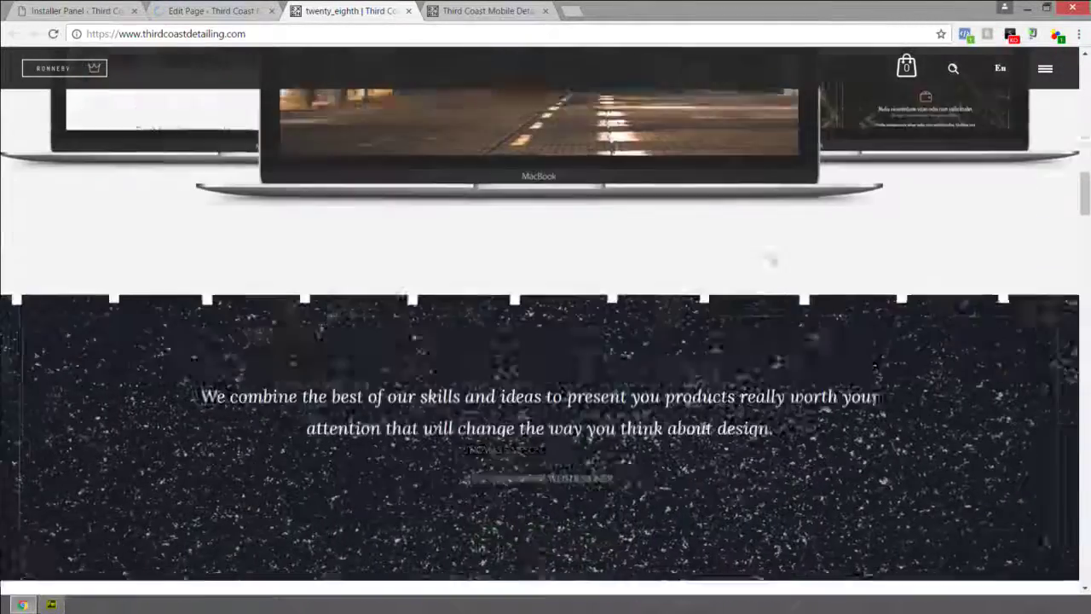
pyautogui.scroll(2, 757, 254)
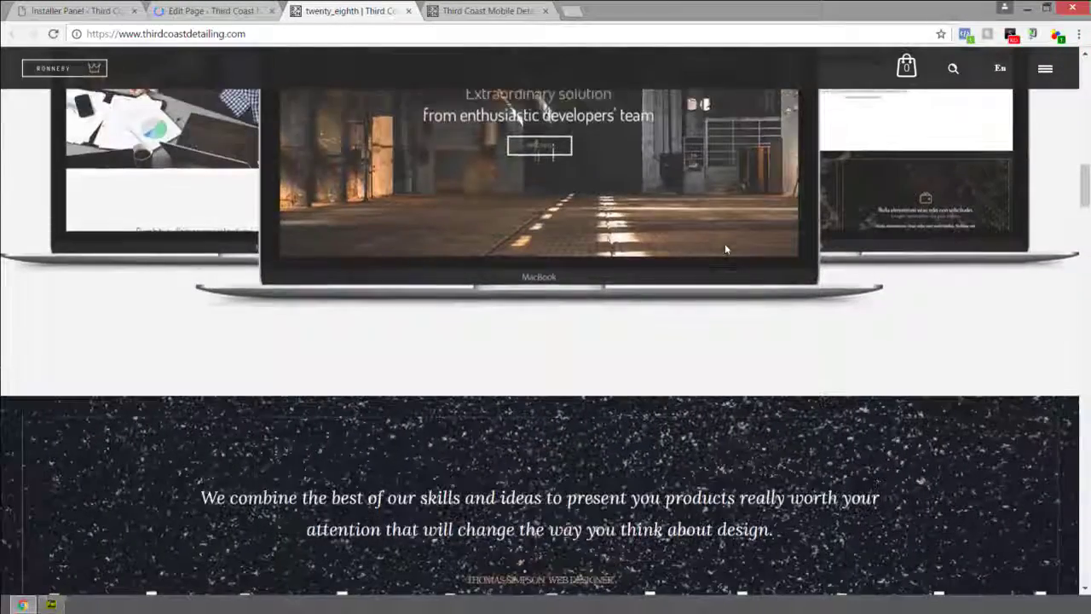
pyautogui.scroll(-7, 725, 246)
pyautogui.scroll(-8, 724, 246)
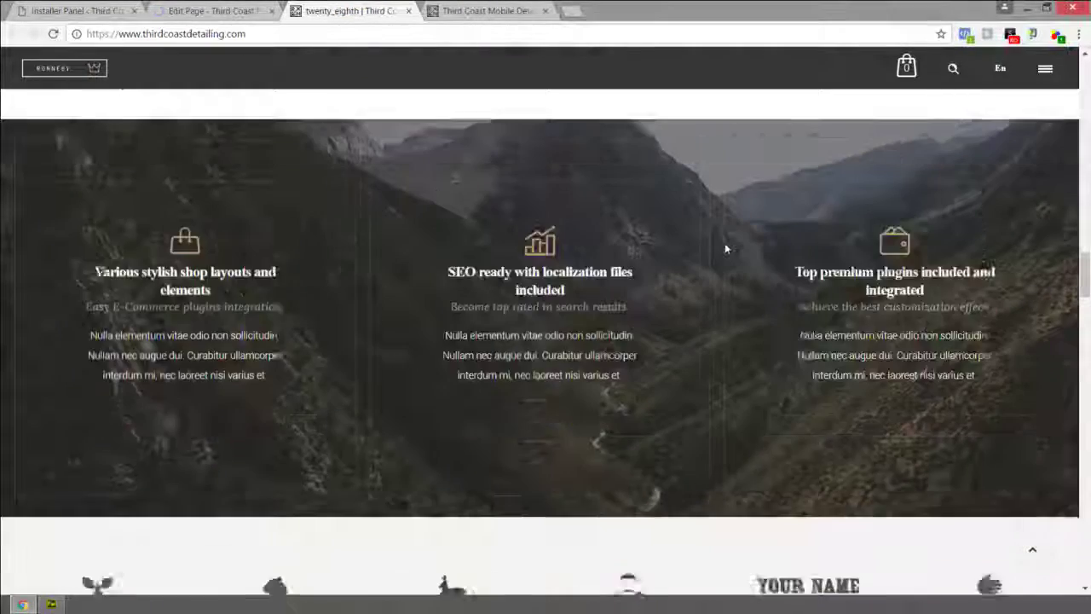
pyautogui.scroll(-2, 724, 248)
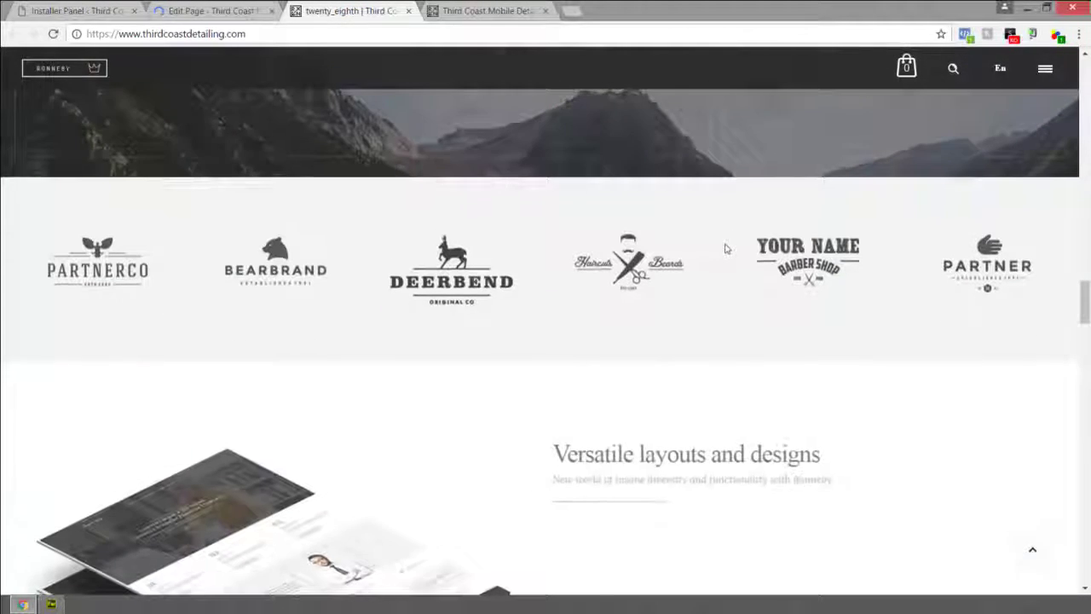
# Return to the twenty_eighth page editor and dismiss the theme update notification notice
pyautogui.hotkey('ctrl', 'shift', 'Tab')
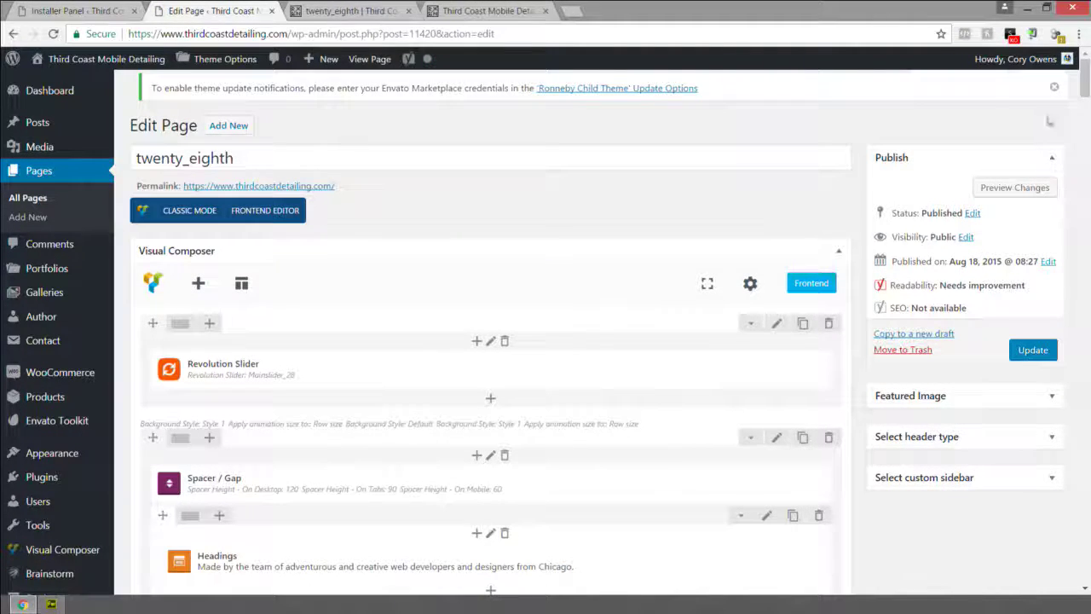
pyautogui.click(1054, 88)
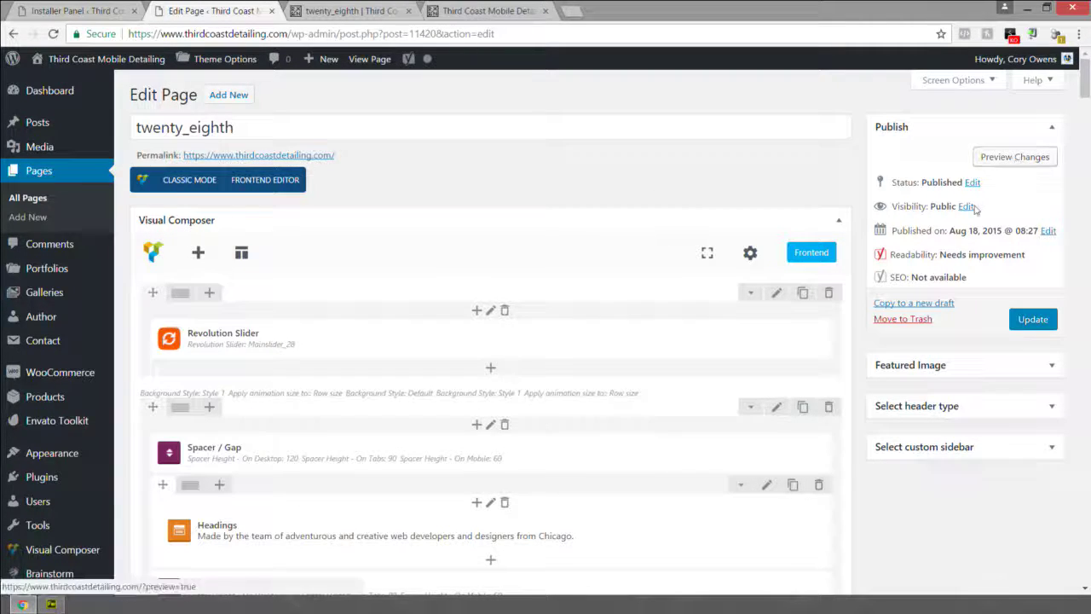
# Change the twenty_eighth page's publish status to Draft
pyautogui.click(1015, 317)
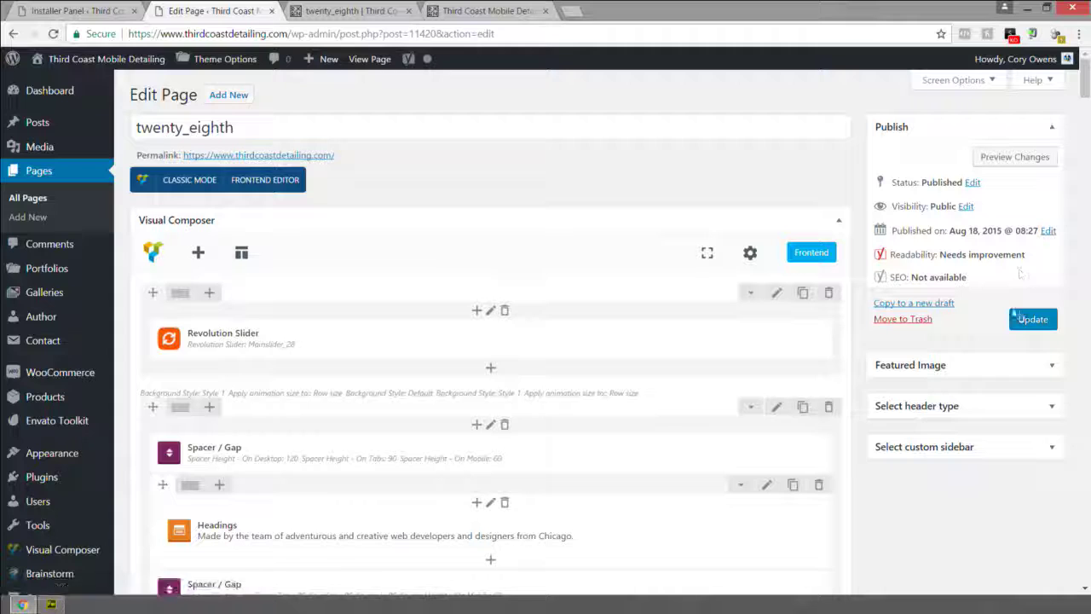
pyautogui.click(974, 183)
pyautogui.click(938, 202)
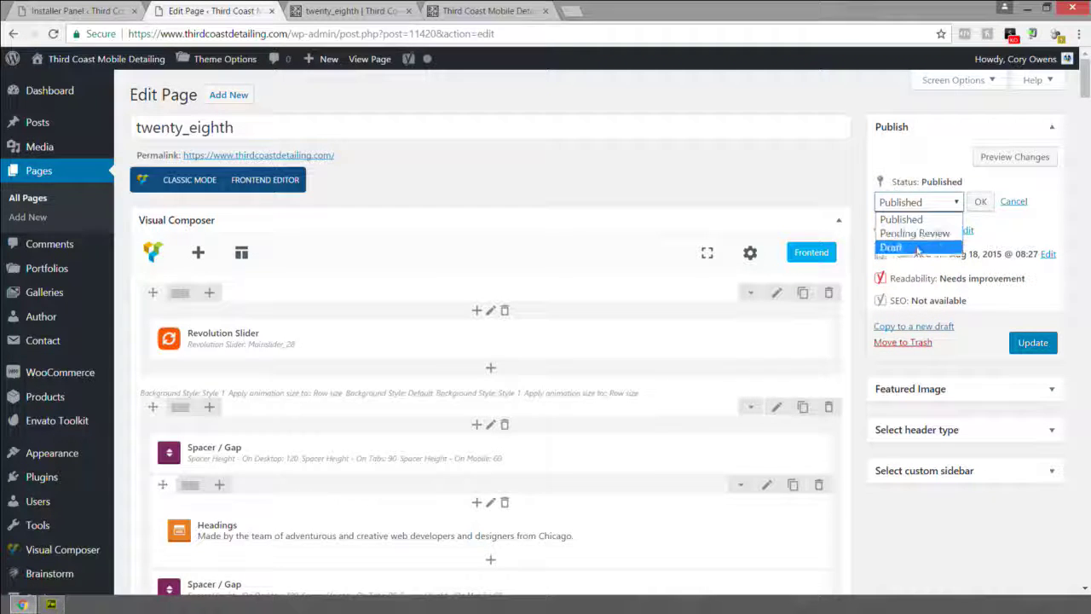
pyautogui.click(935, 249)
pyautogui.click(981, 202)
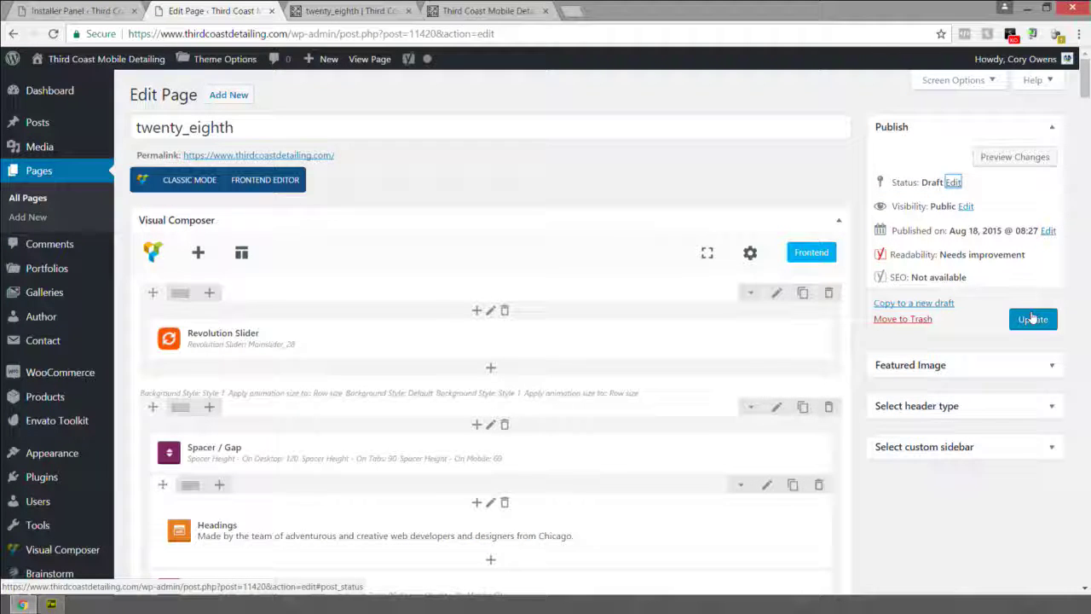
# Set the page's status back to Published, and view the visibility options without applying a change
pyautogui.click(953, 184)
pyautogui.click(931, 203)
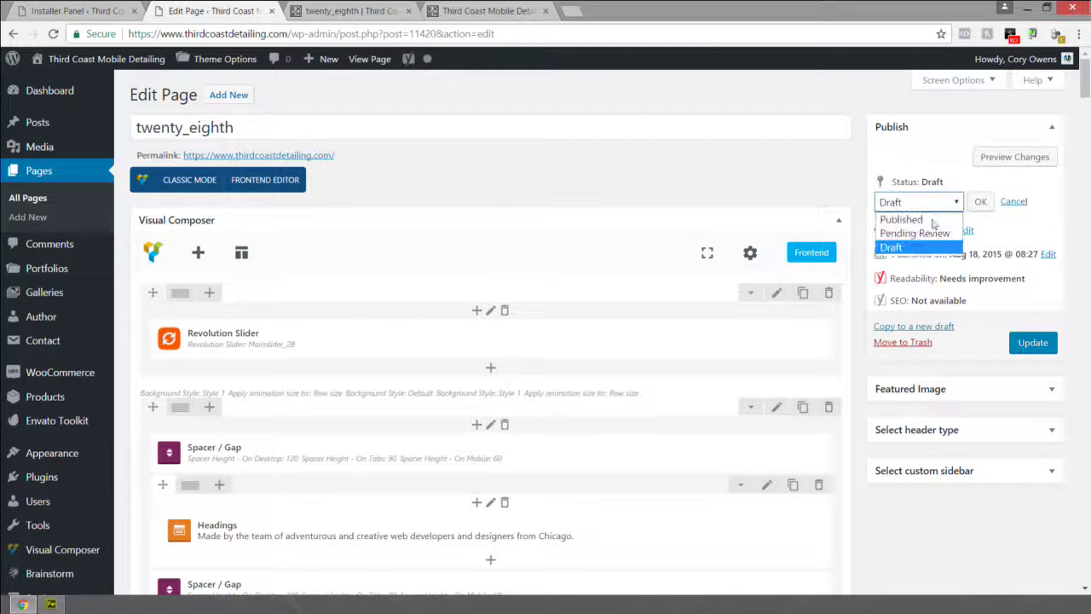
pyautogui.click(901, 220)
pyautogui.click(980, 201)
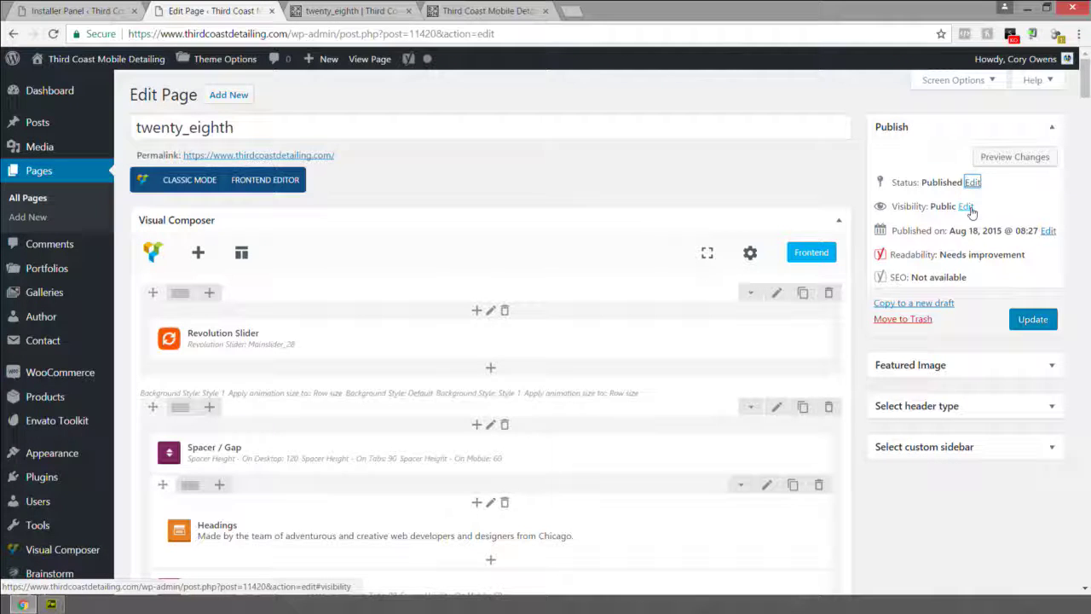
pyautogui.click(967, 207)
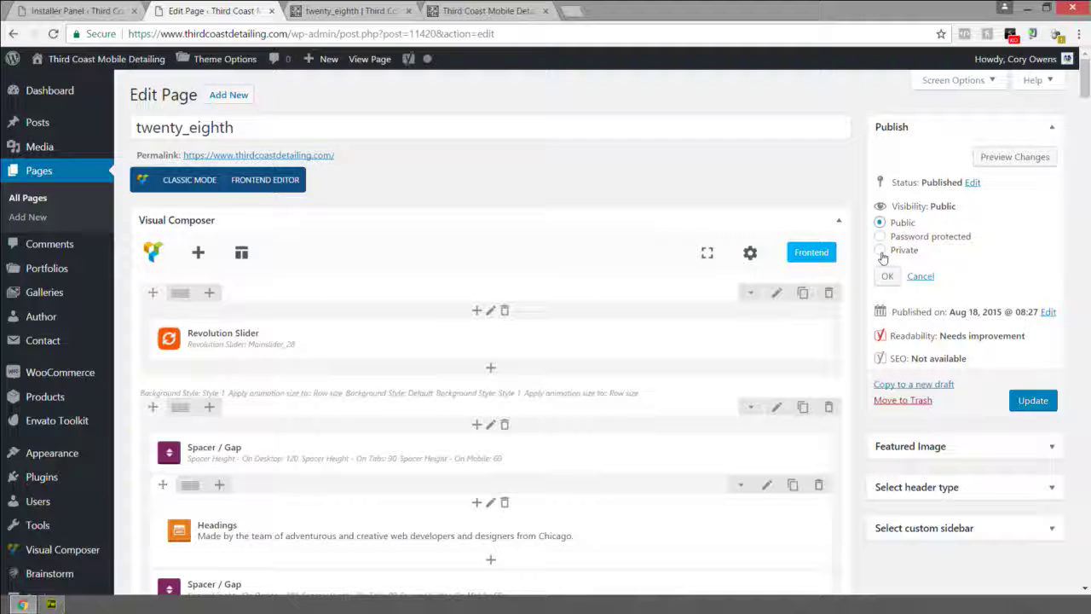
pyautogui.click(918, 278)
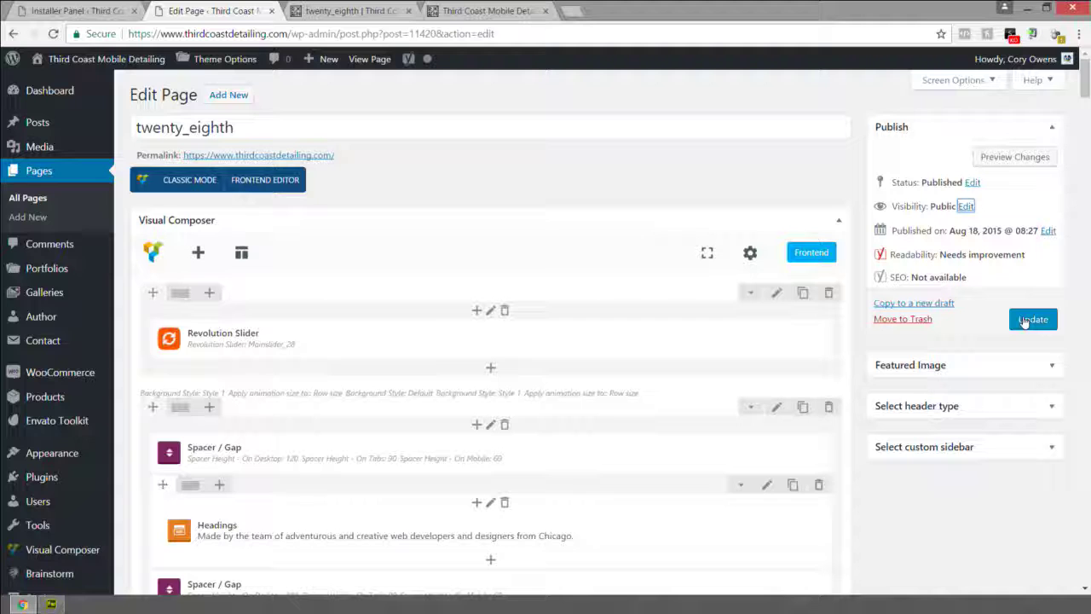
# Compare the two rows of Info Box elements in the page editor with the six feature blocks on the live page
pyautogui.scroll(-2, 408, 59)
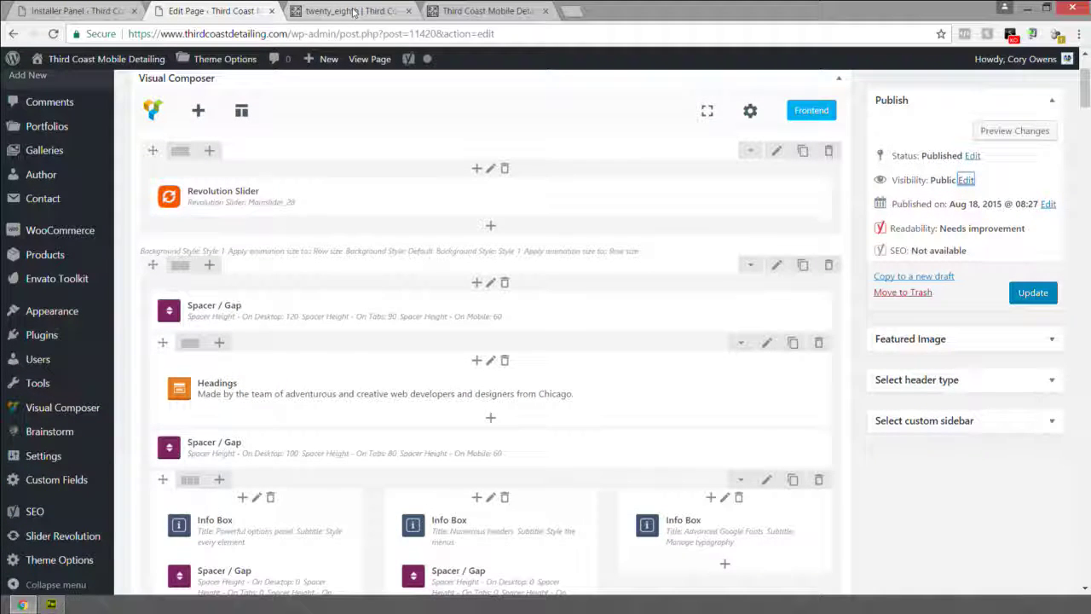
pyautogui.click(353, 11)
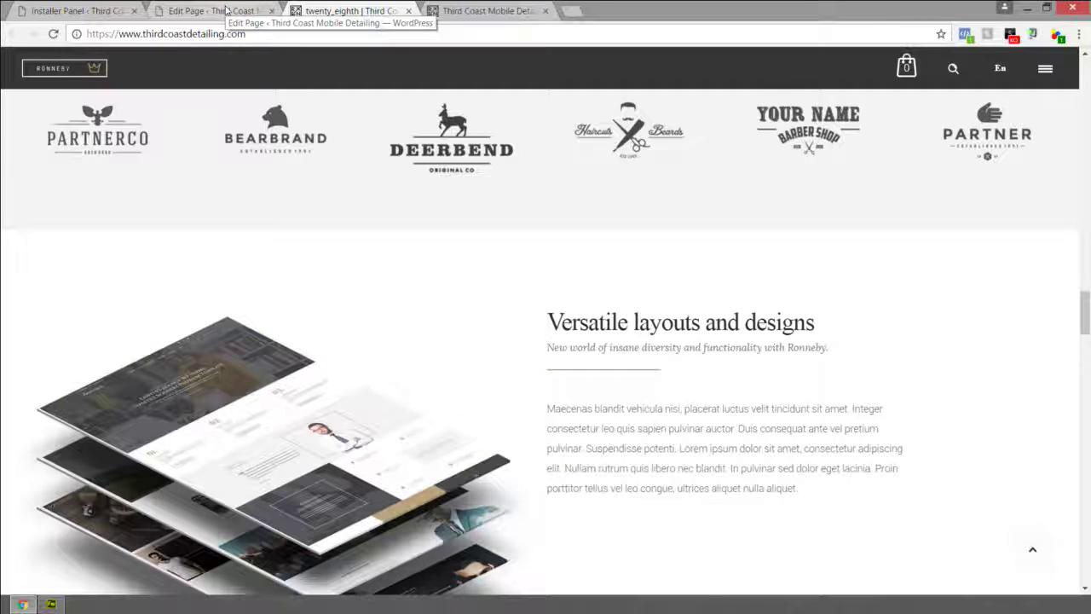
pyautogui.scroll(-2, 333, 248)
pyautogui.click(209, 11)
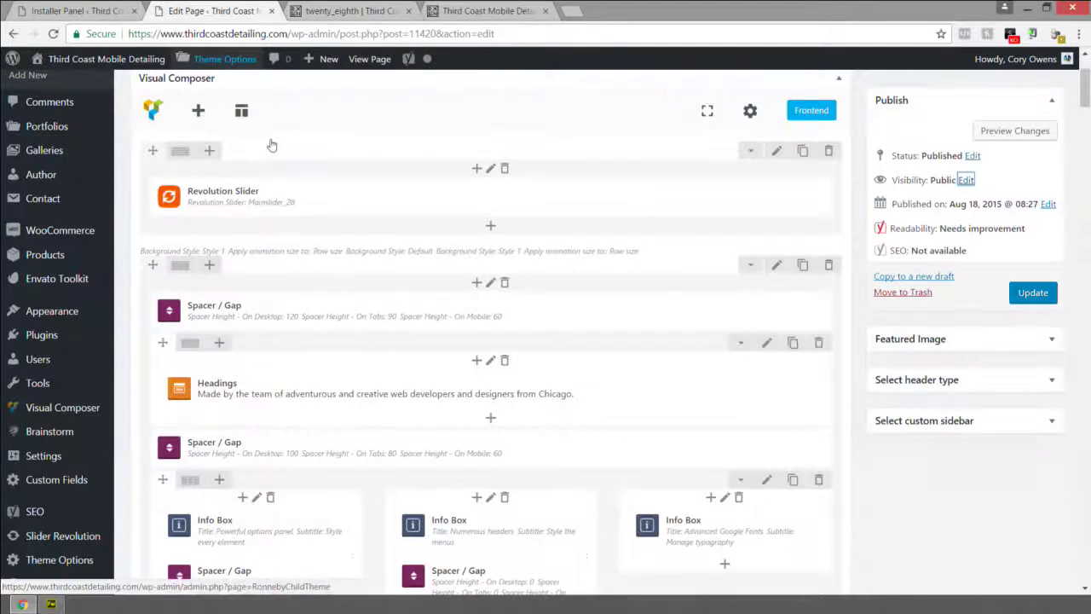
pyautogui.scroll(-3, 307, 128)
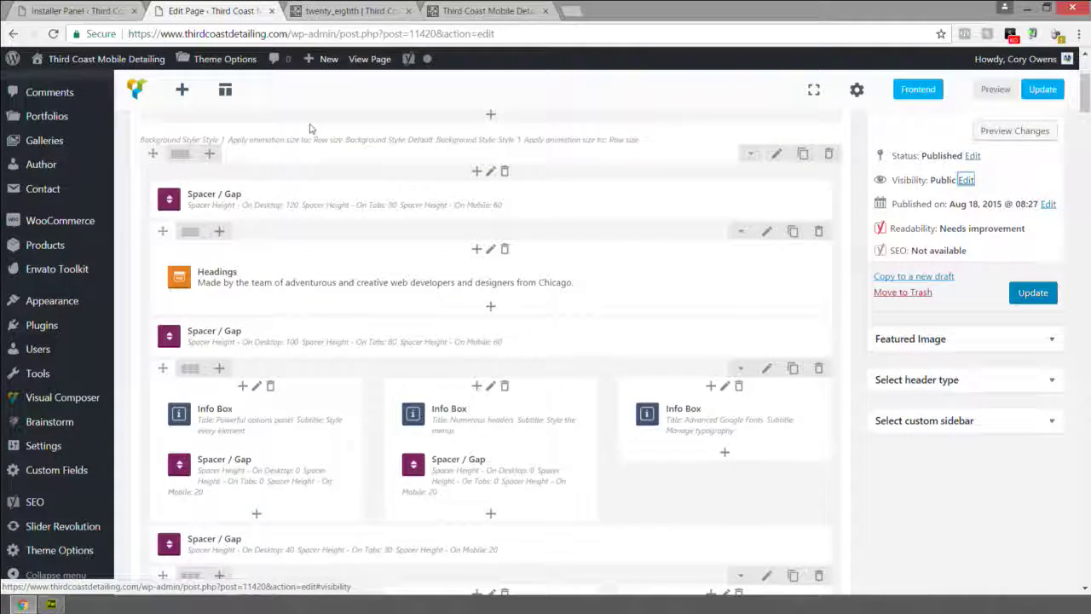
pyautogui.scroll(-3, 309, 127)
pyautogui.scroll(-2, 241, 248)
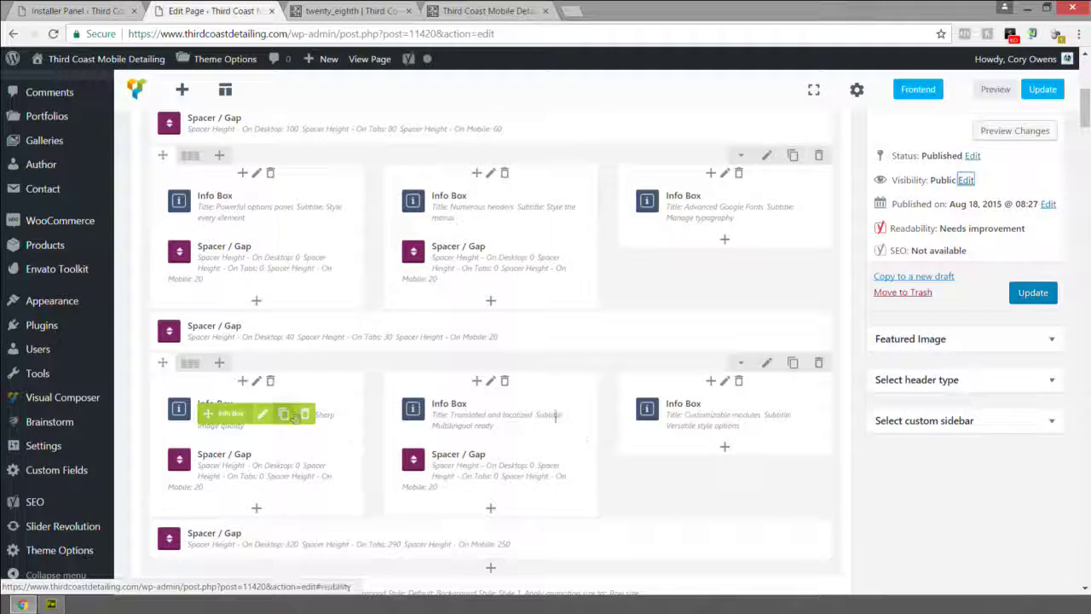
pyautogui.click(339, 12)
pyautogui.scroll(5, 394, 209)
pyautogui.scroll(10, 394, 209)
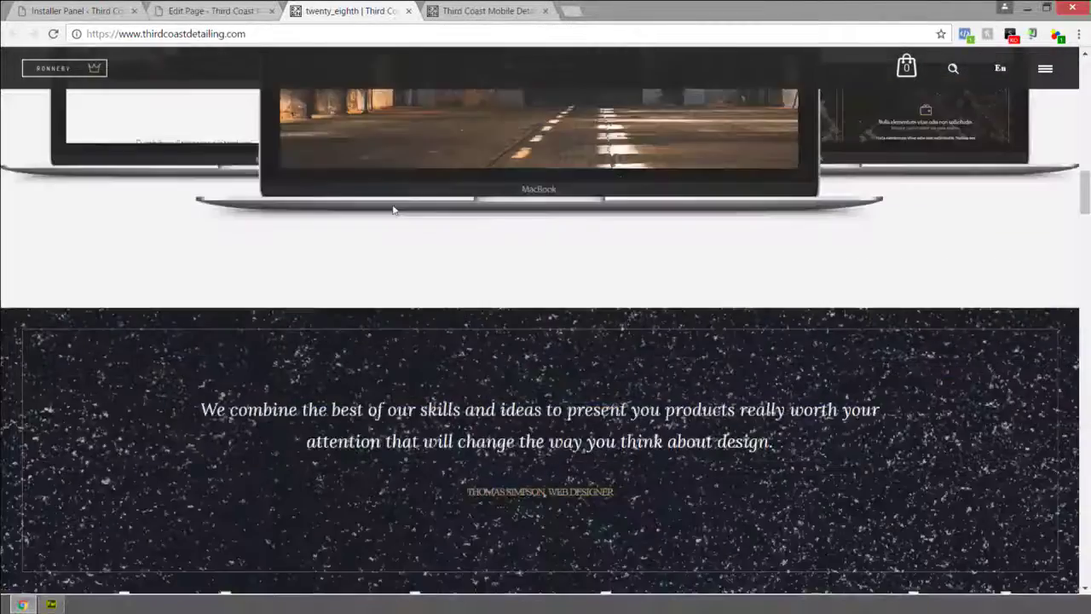
pyautogui.scroll(-2, 272, 170)
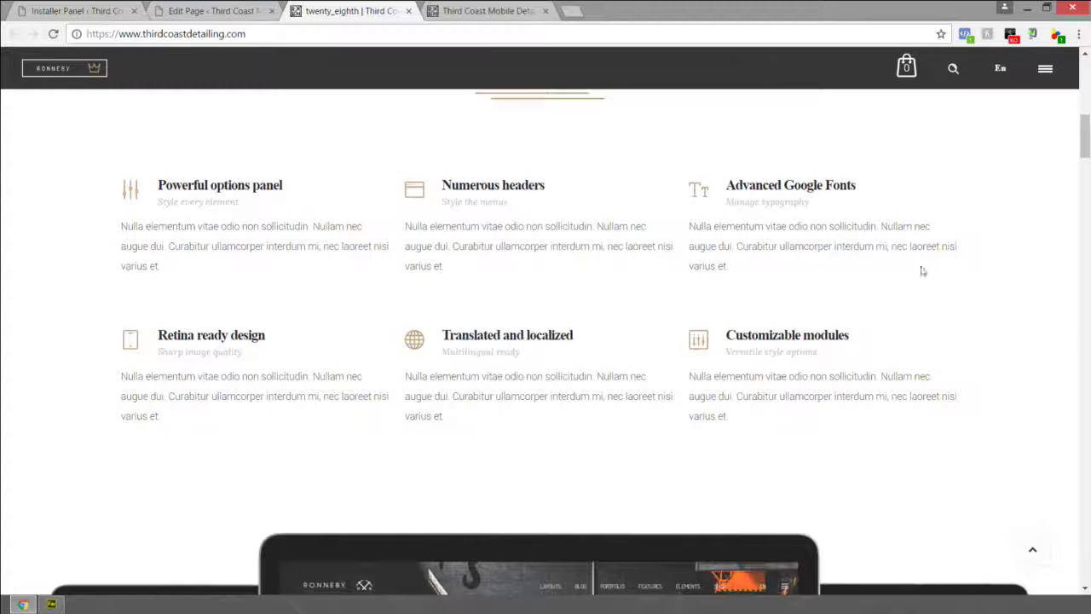
# Compare the live Benefits of cooperation section with its three Single Image and Info Box columns in the page editor
pyautogui.scroll(-5, 555, 373)
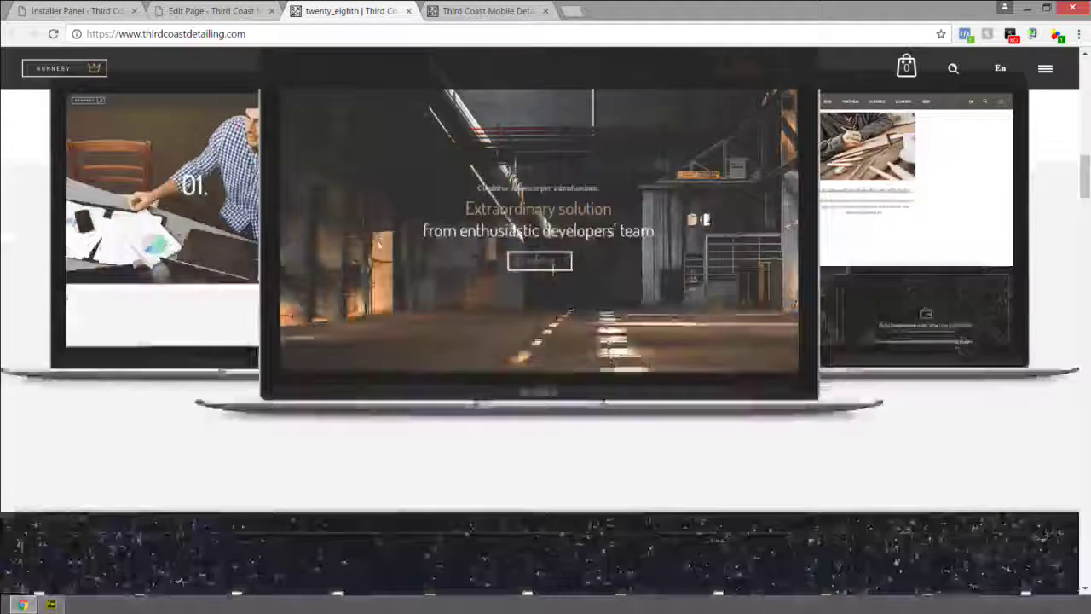
pyautogui.scroll(-5, 395, 227)
pyautogui.scroll(3, 281, 246)
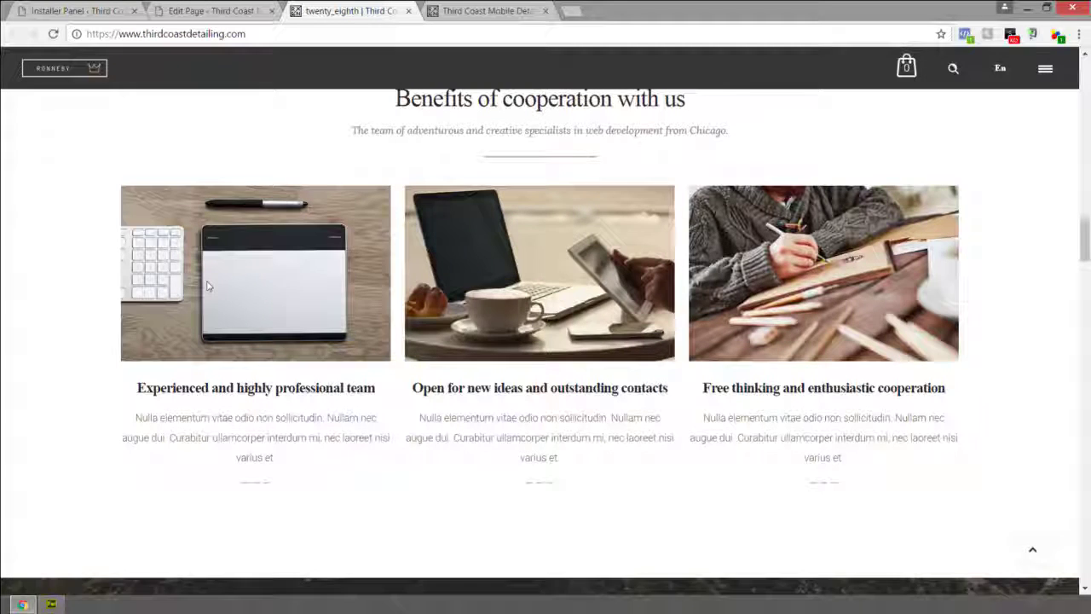
pyautogui.click(213, 10)
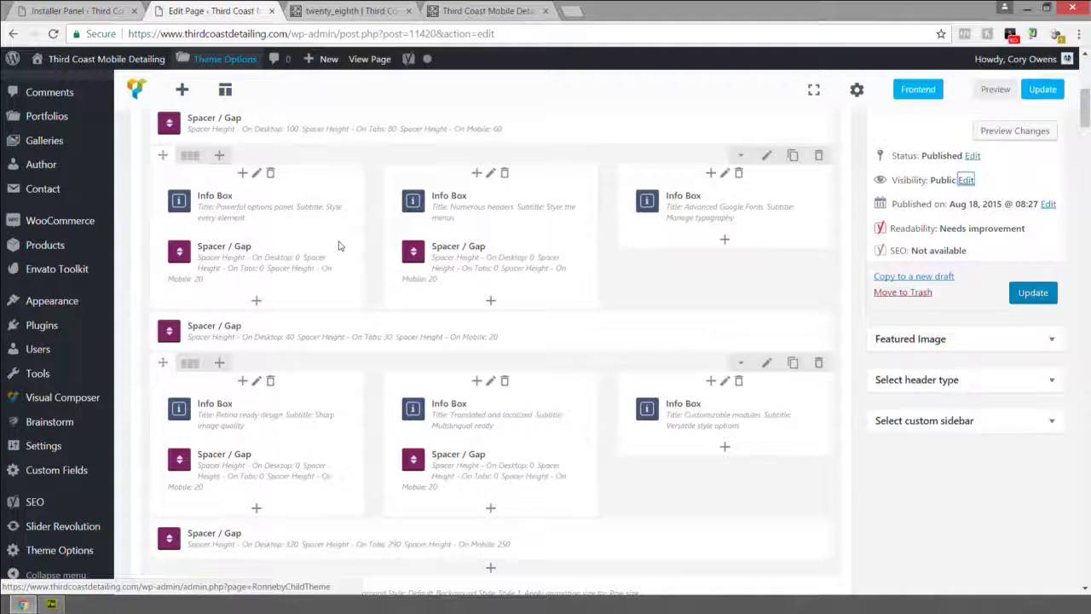
pyautogui.scroll(-10, 344, 272)
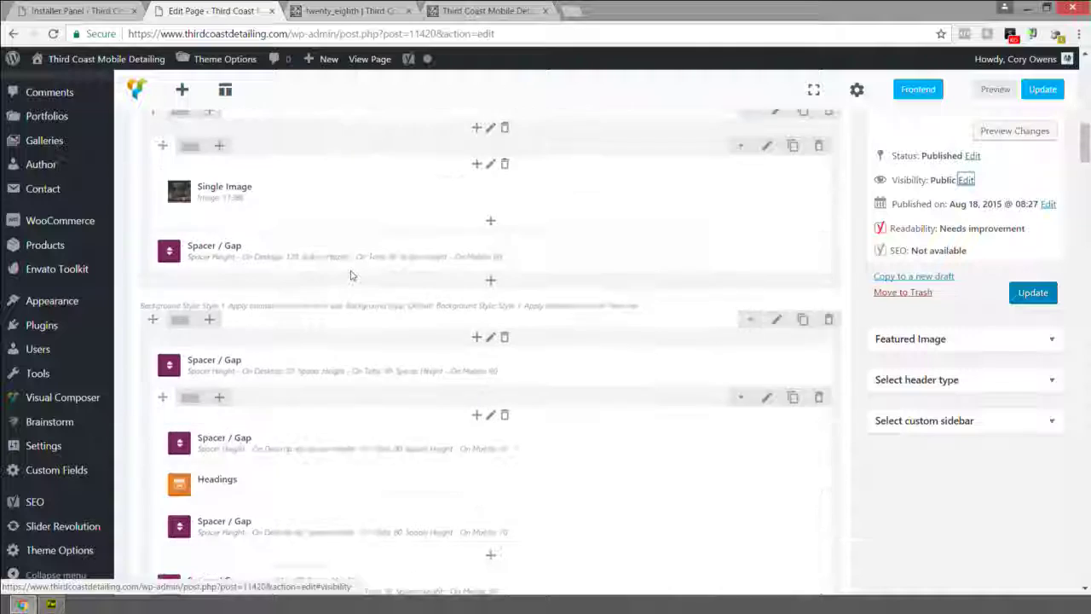
pyautogui.scroll(-10, 350, 274)
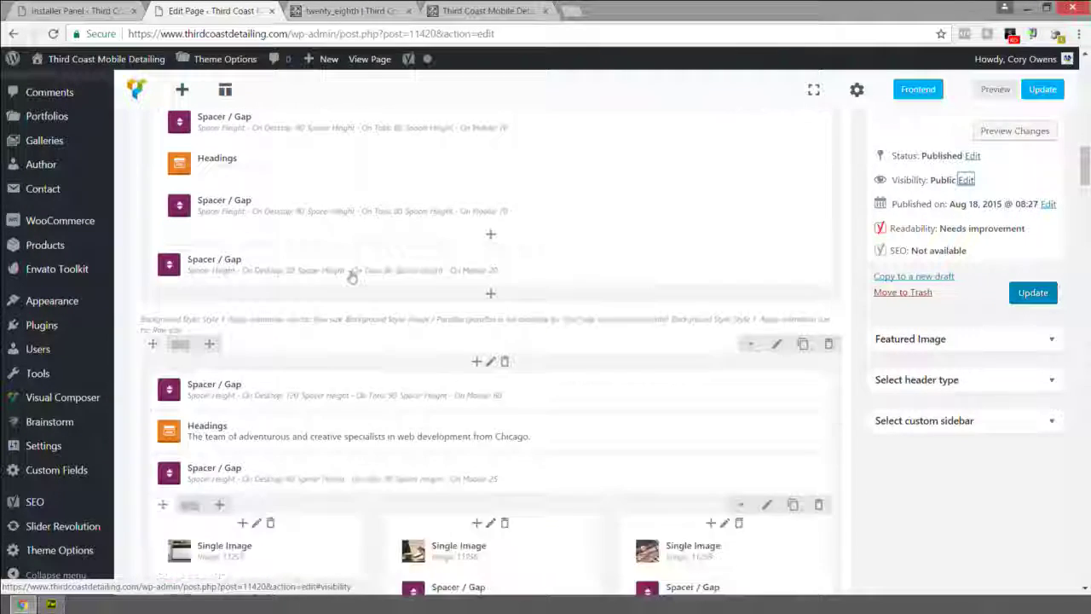
pyautogui.scroll(-8, 351, 275)
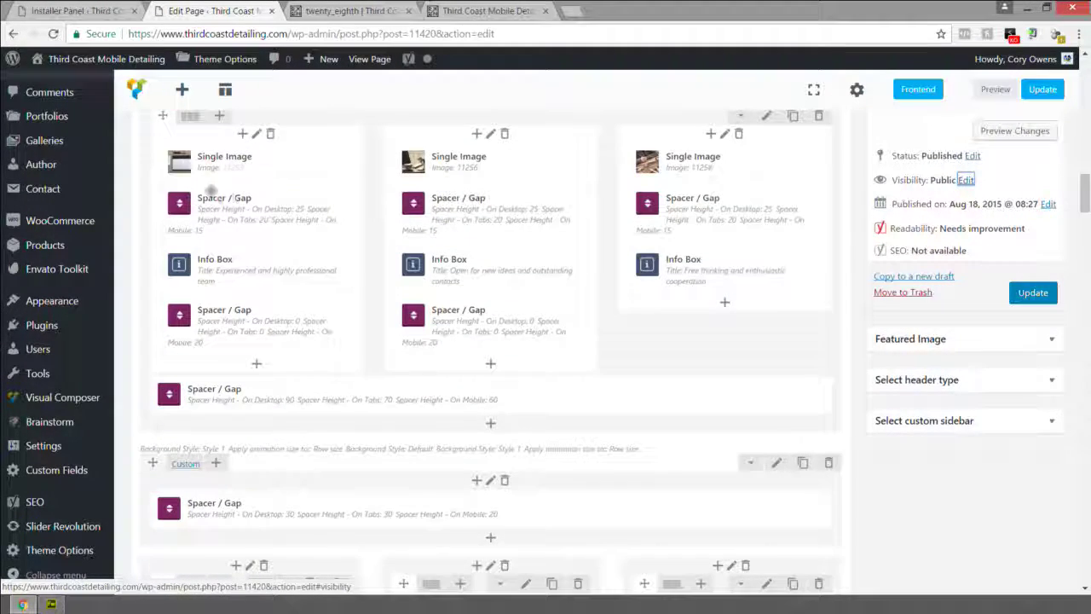
pyautogui.moveTo(224, 157); pyautogui.dragTo(674, 247)
pyautogui.scroll(1, 674, 244)
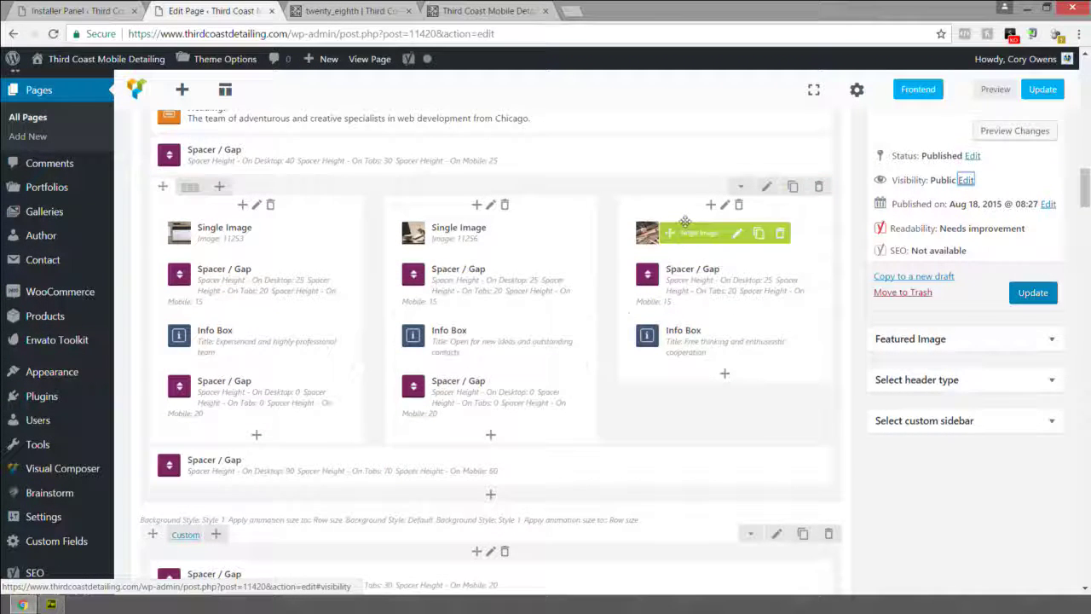
pyautogui.scroll(-1, 226, 232)
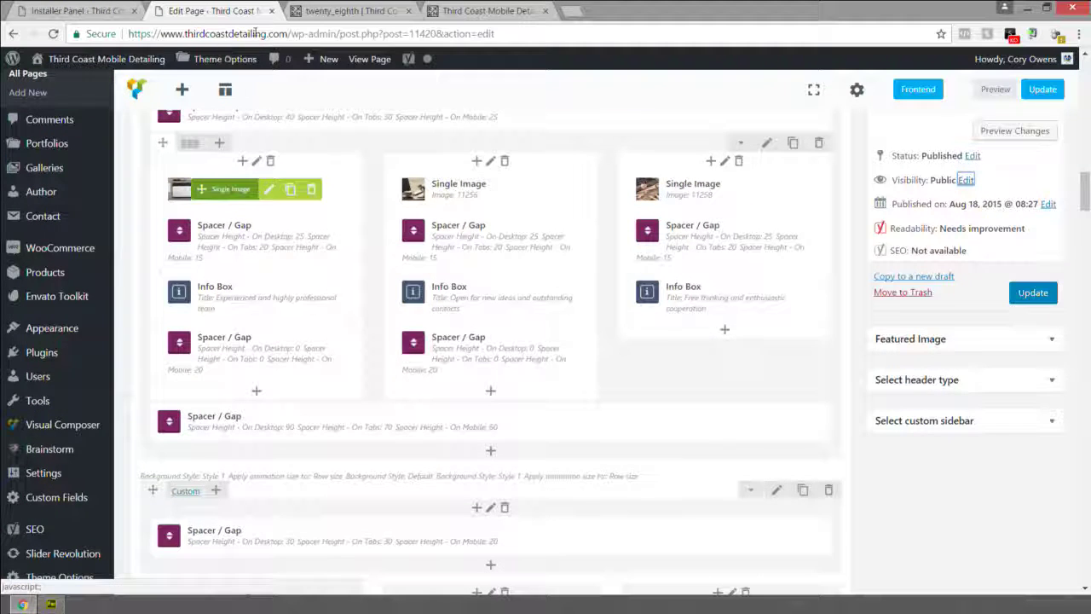
pyautogui.hotkey('ctrl', 'Tab')
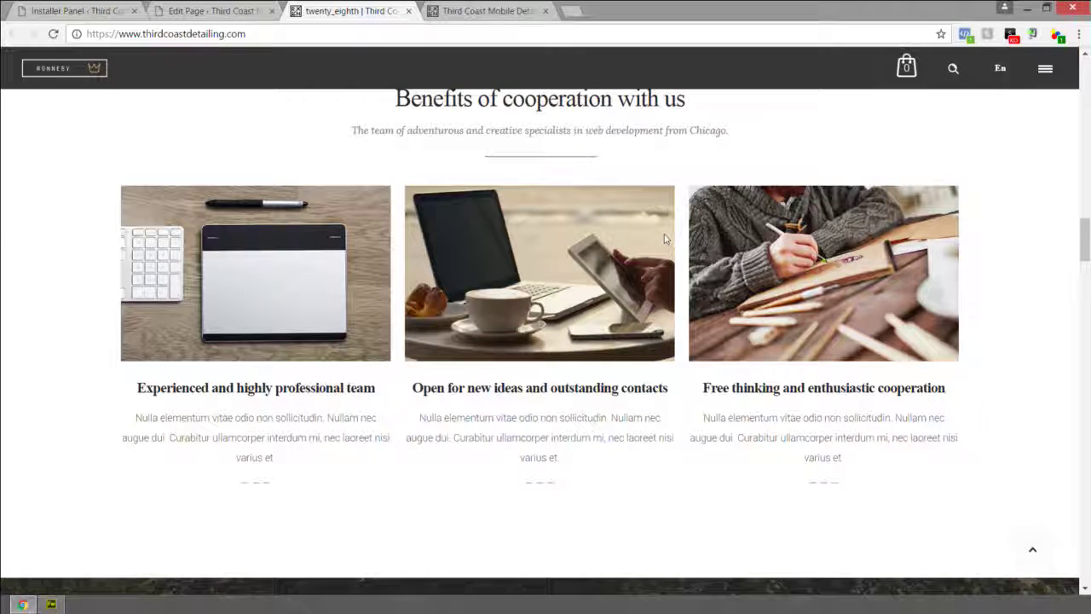
pyautogui.hotkey('ctrl', 'shift', 'Tab')
pyautogui.hotkey('ctrl', 'Tab')
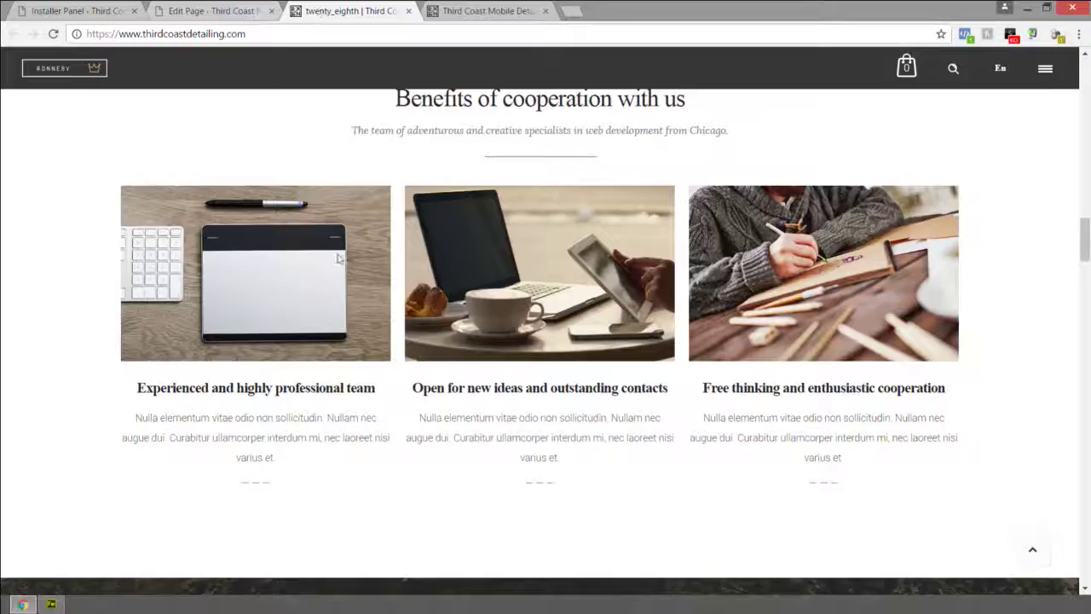
# Match the live mountain-background section to the custom row with three Info Box columns in the page editor
pyautogui.scroll(-7, 337, 263)
pyautogui.scroll(1, 337, 262)
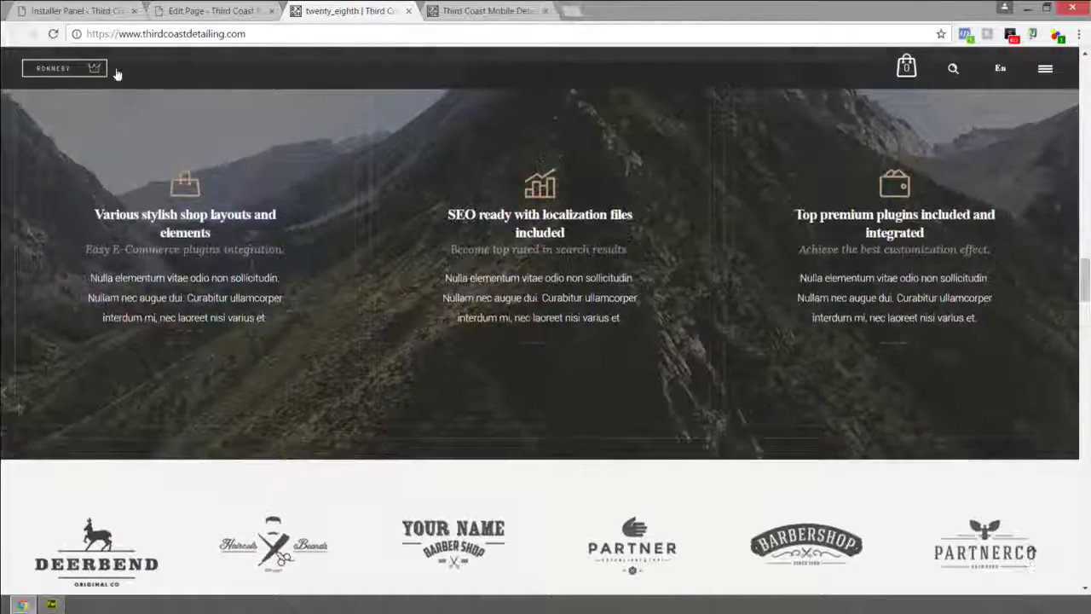
pyautogui.hotkey('ctrl', 'shift', 'Tab')
pyautogui.scroll(-3, 306, 239)
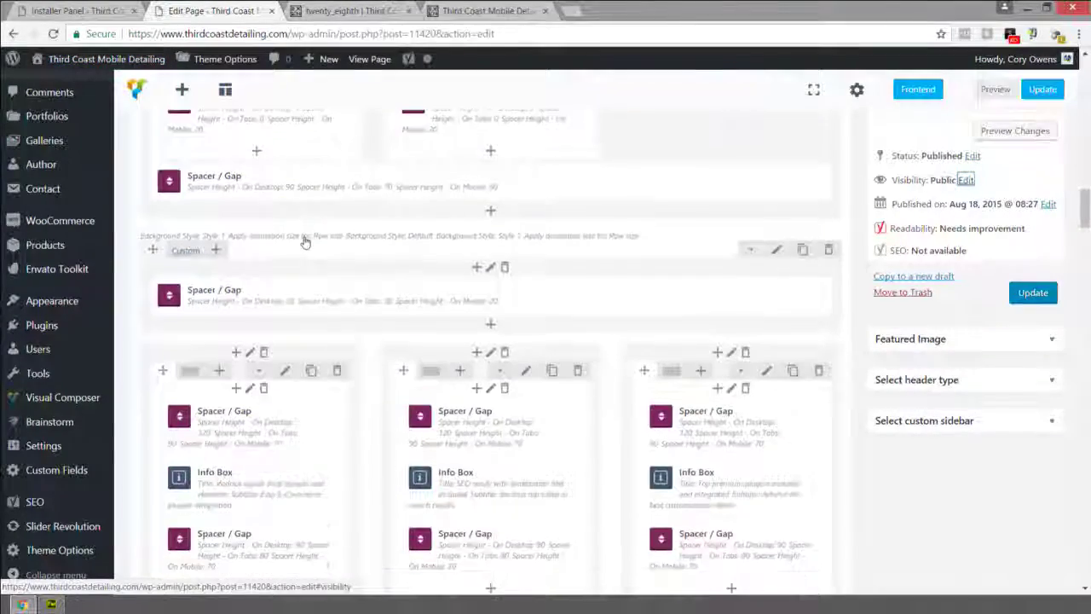
pyautogui.scroll(-1, 315, 290)
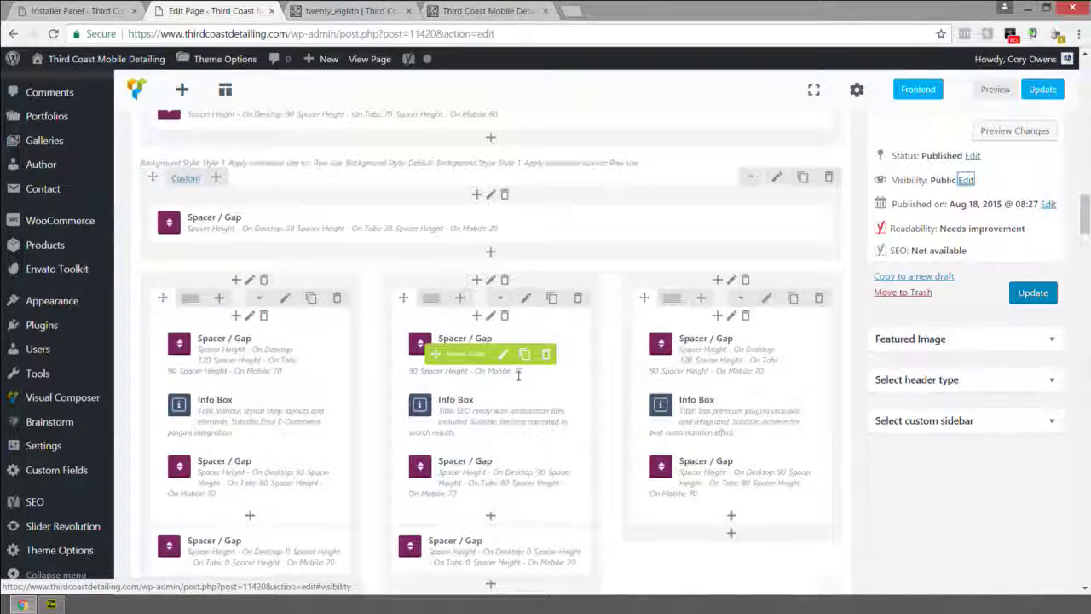
pyautogui.scroll(-1, 443, 349)
pyautogui.click(358, 12)
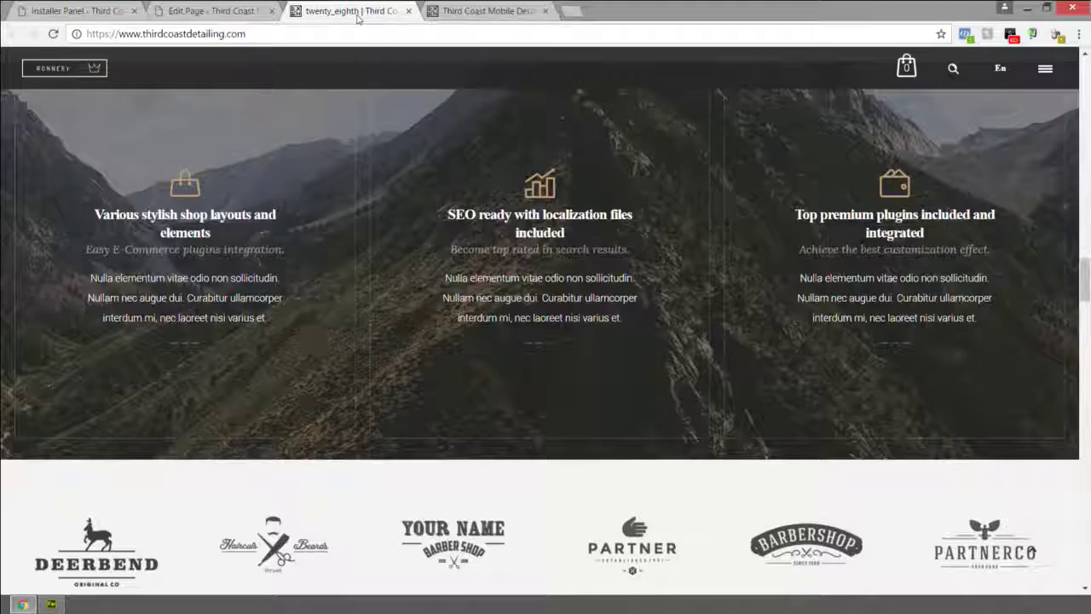
# Compare the live partner-logo strip with its Single Image elements in the page editor, and view the Versatile layouts and designs section
pyautogui.scroll(-4, 392, 198)
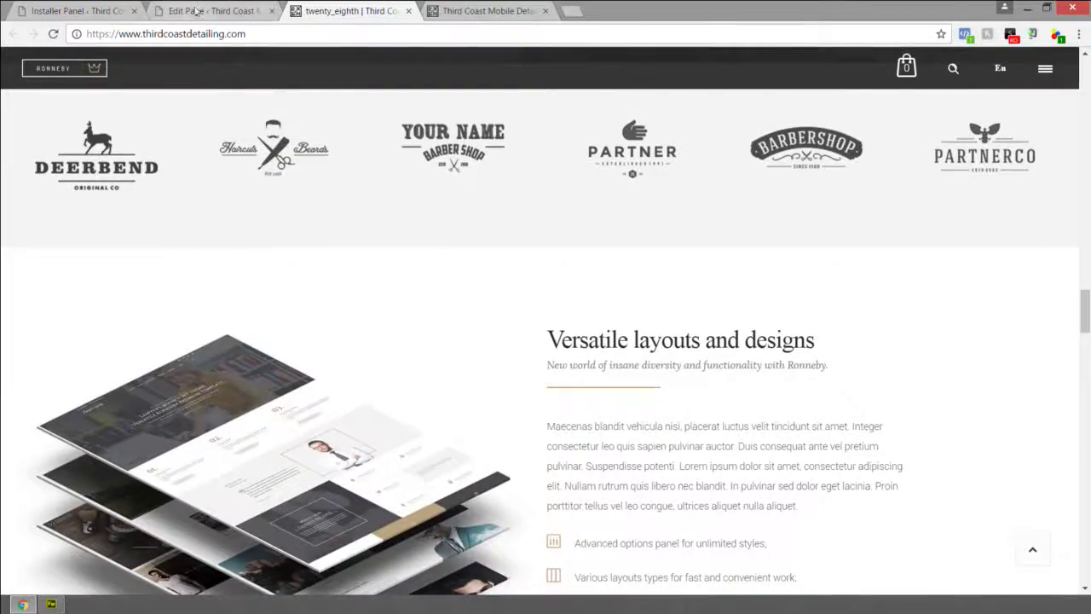
pyautogui.click(196, 11)
pyautogui.scroll(-3, 281, 275)
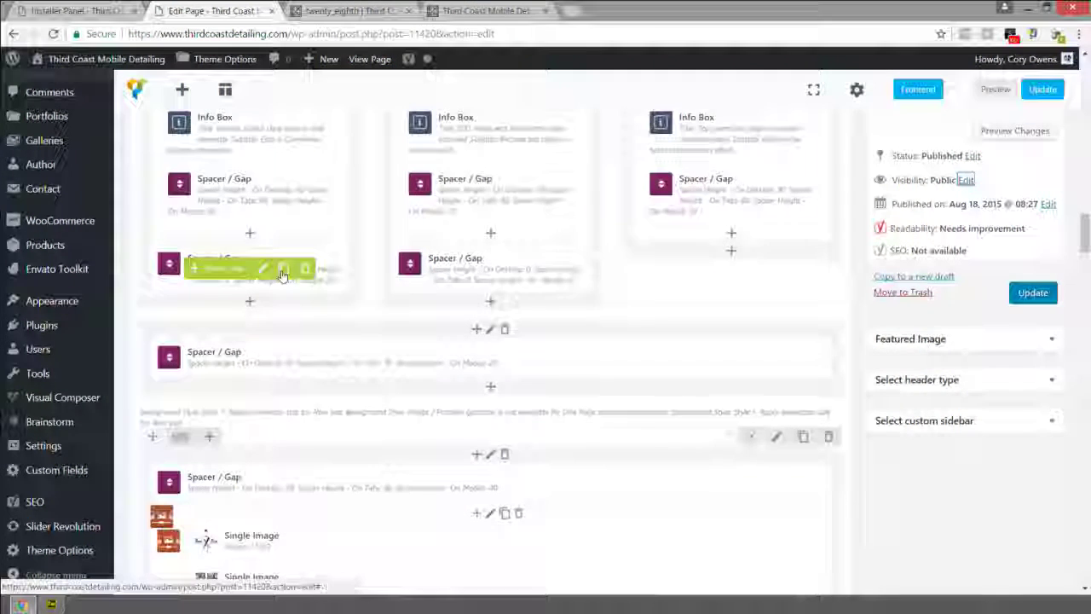
pyautogui.scroll(-1, 280, 275)
pyautogui.scroll(-1, 281, 275)
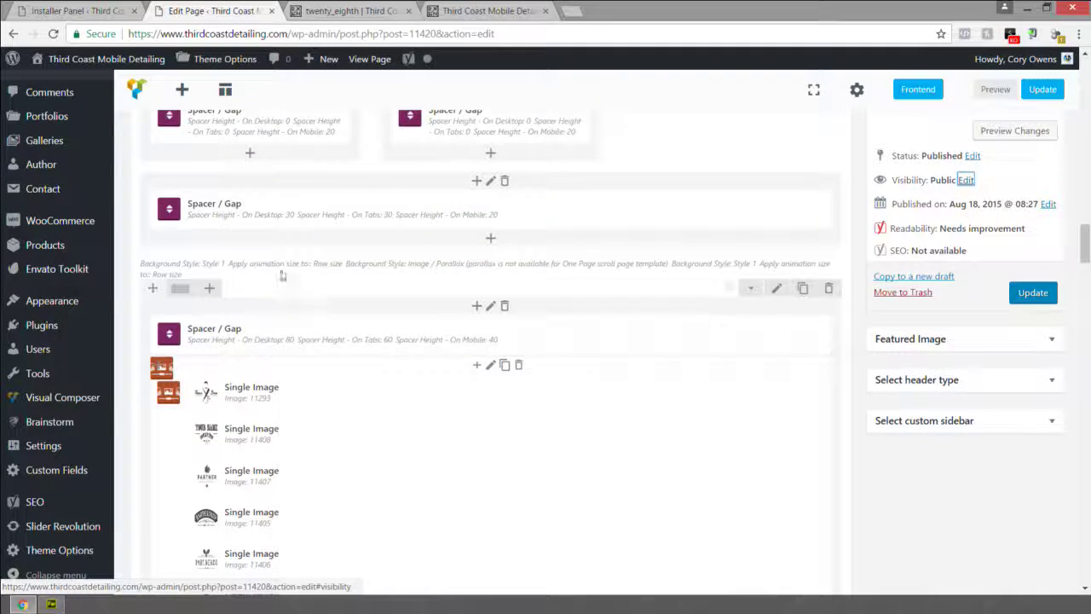
pyautogui.scroll(-2, 281, 275)
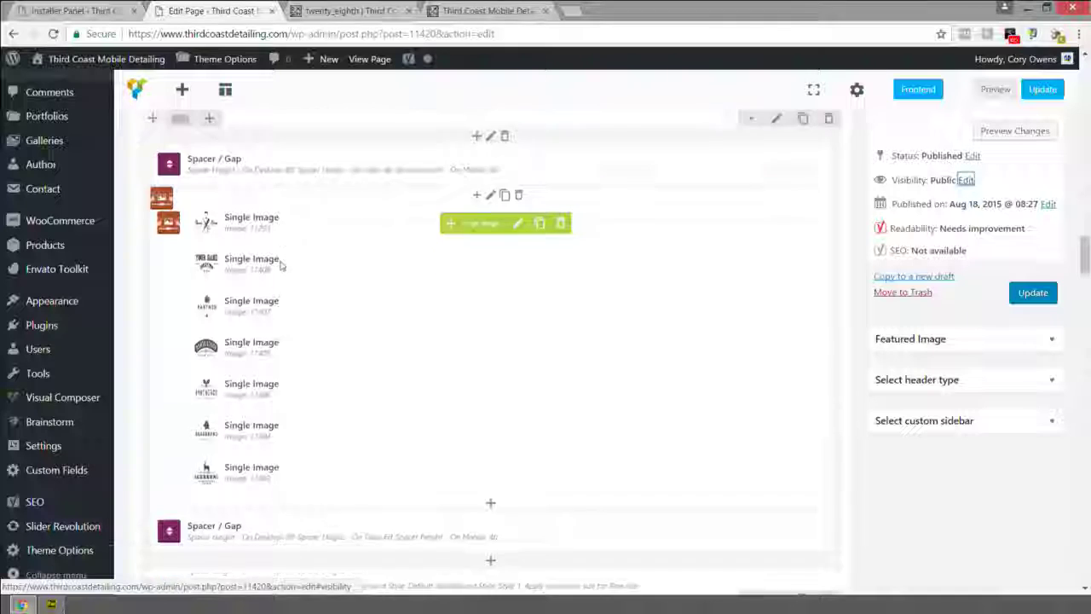
pyautogui.scroll(-1, 281, 266)
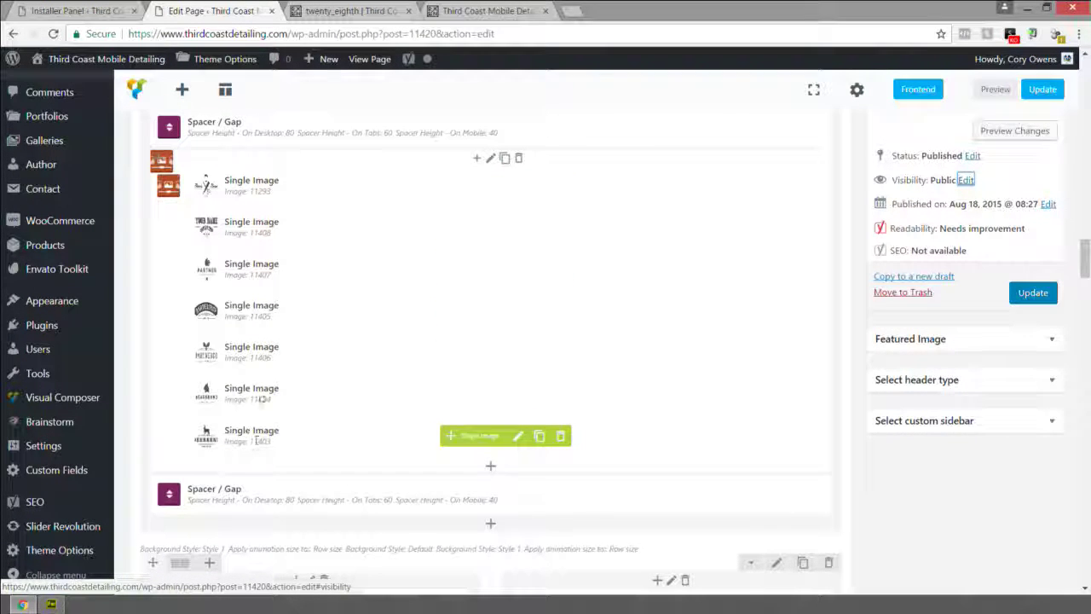
pyautogui.click(317, 10)
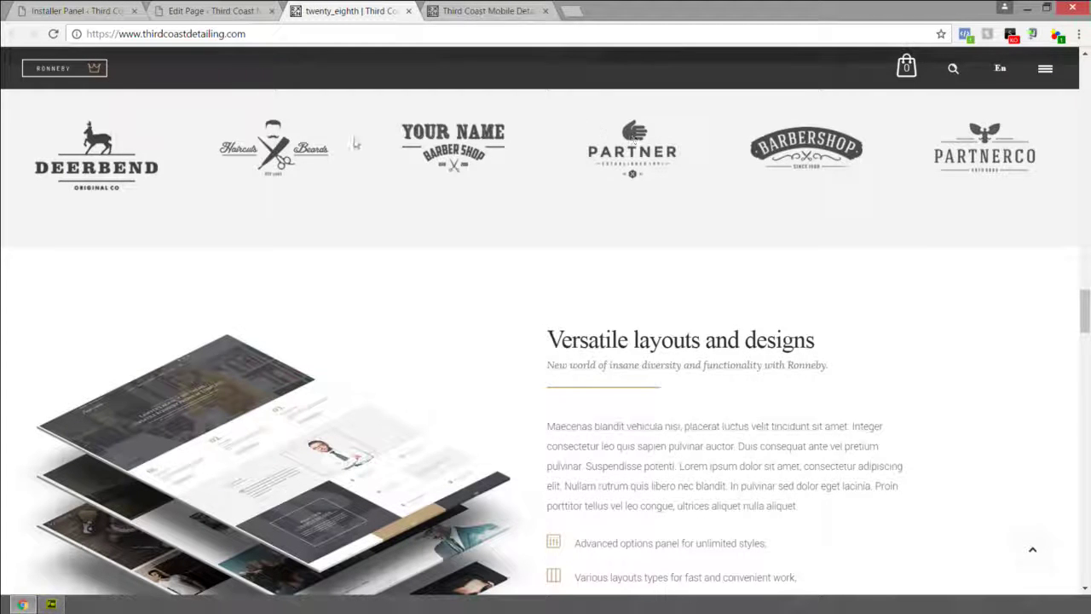
pyautogui.scroll(-3, 202, 307)
pyautogui.scroll(2, 520, 329)
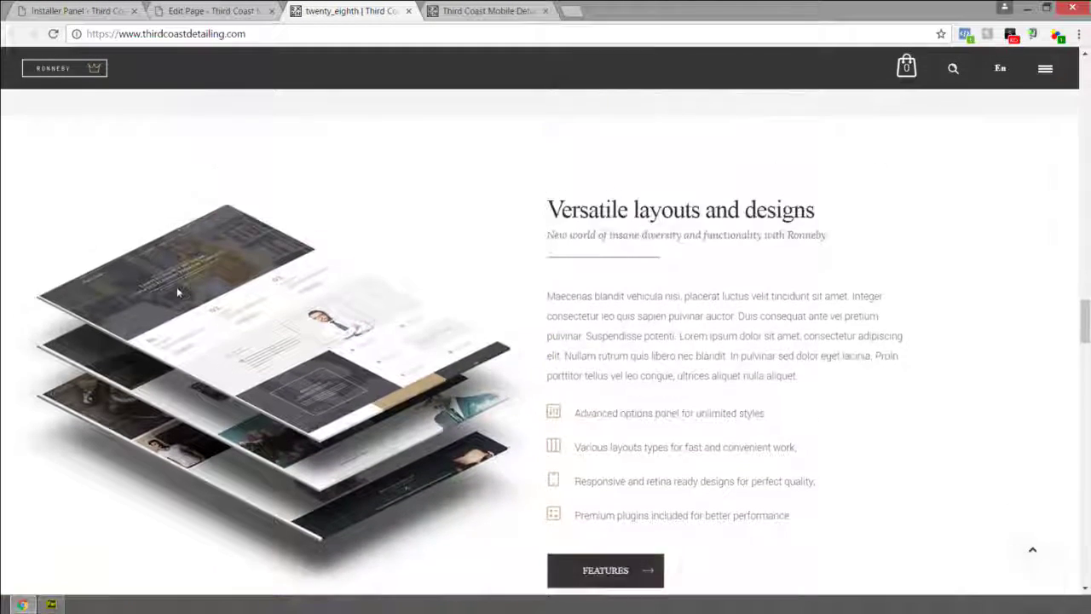
# Compare the live Versatile layouts and designs section with its Single Image, Headings and List Icon Item elements in the page editor
pyautogui.click(256, 10)
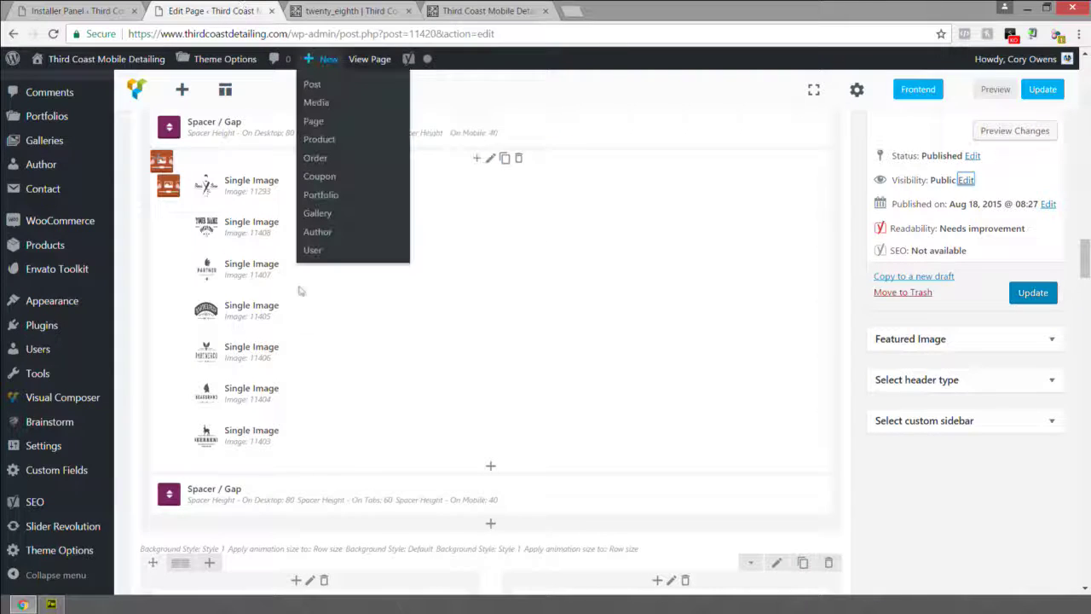
pyautogui.scroll(-5, 298, 293)
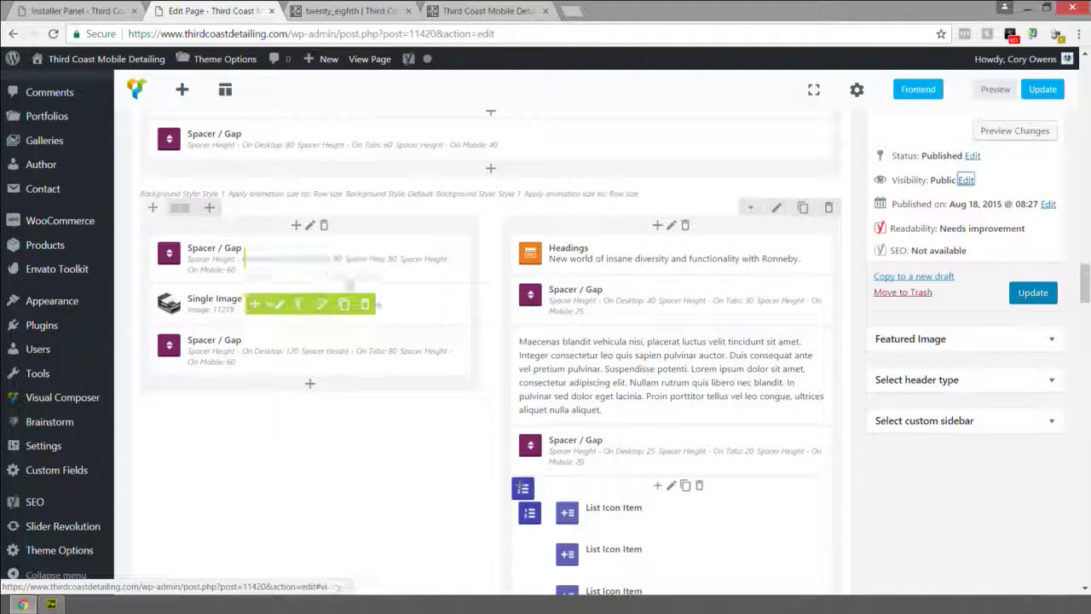
pyautogui.scroll(-1, 687, 240)
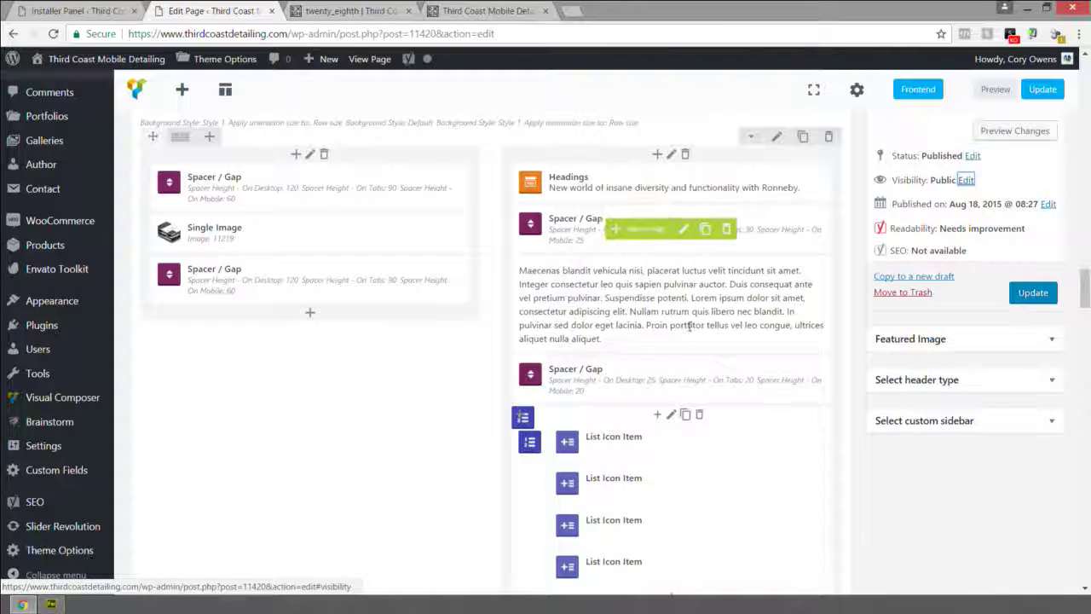
pyautogui.scroll(-2, 678, 443)
# Match the live Strategic thinking and planning section to its two-column row with Headings, text and Advanced Button in the page editor
pyautogui.click(348, 8)
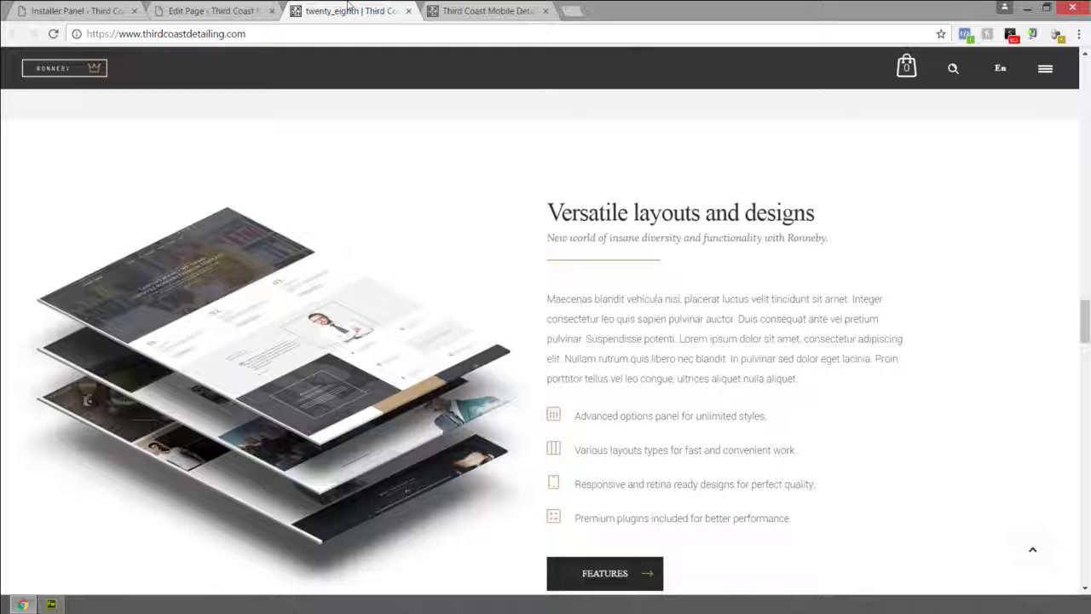
pyautogui.scroll(-7, 398, 277)
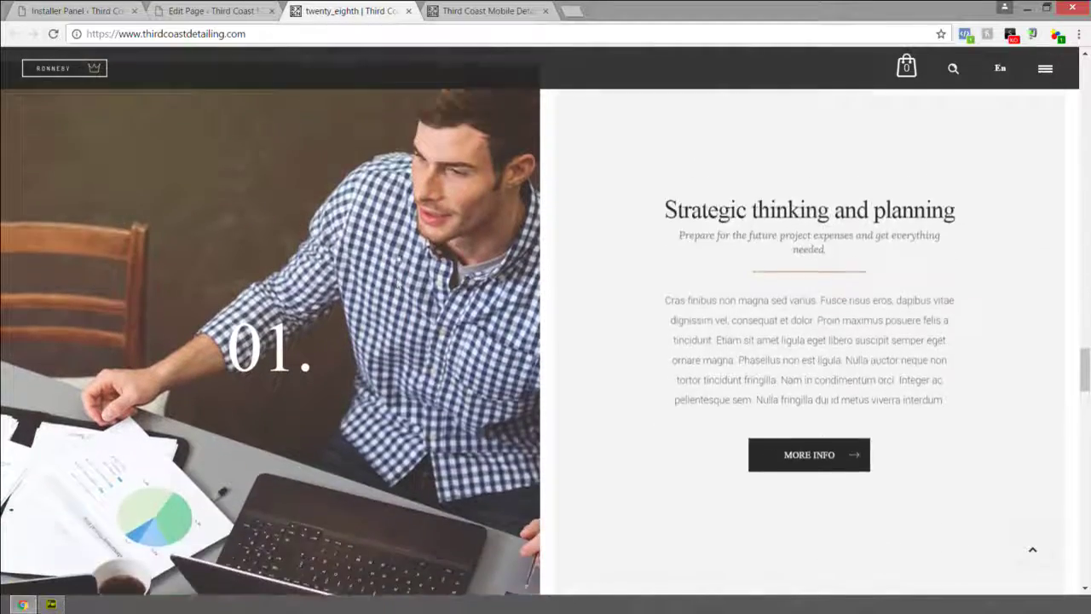
pyautogui.scroll(1, 398, 277)
pyautogui.scroll(-2, 397, 276)
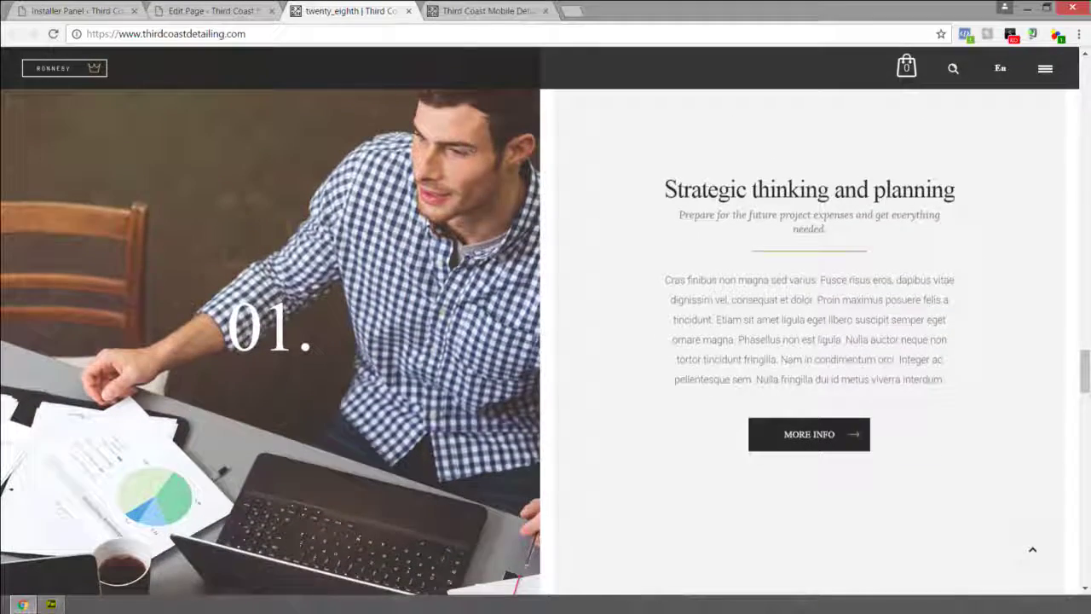
pyautogui.hotkey('ctrl', 'shift', 'Tab')
pyautogui.scroll(-3, 305, 237)
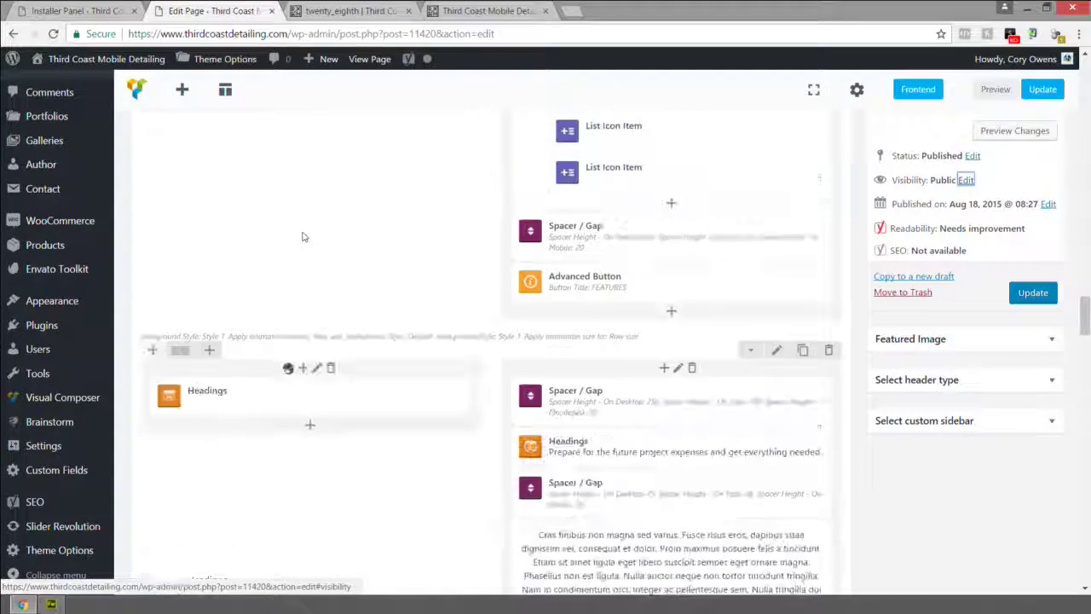
pyautogui.scroll(-3, 301, 236)
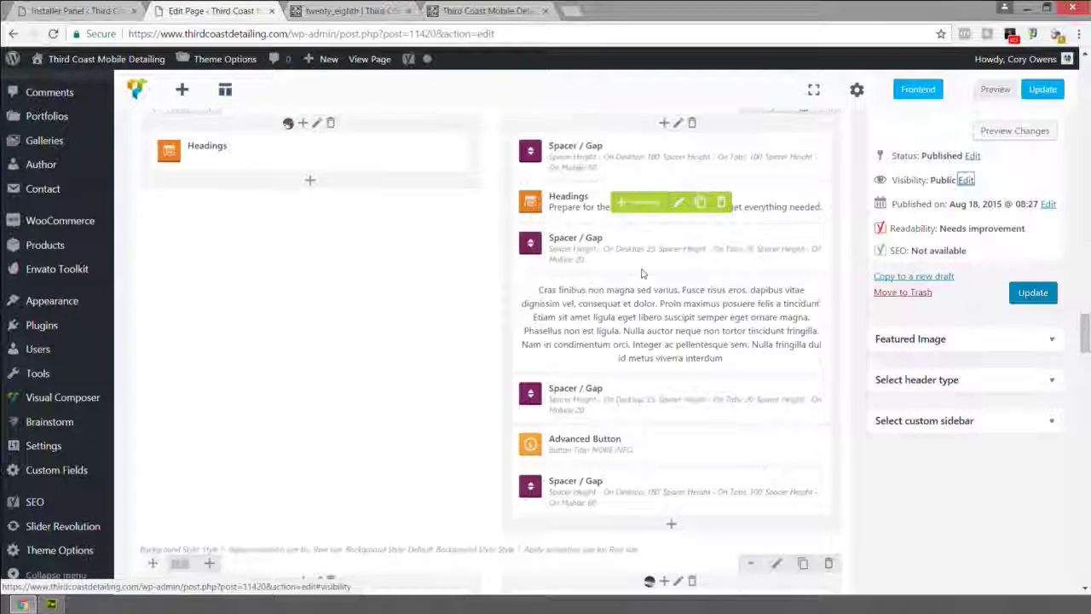
# Compare the page editor's "Create sharp design" row with the live Give the shape for vague ideas section
pyautogui.scroll(-4, 643, 273)
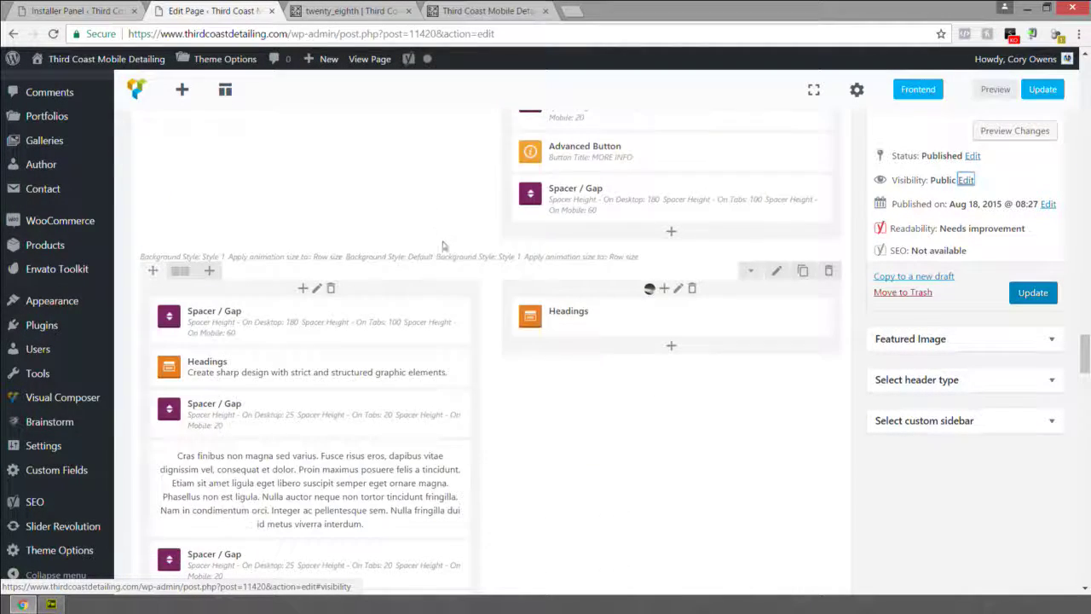
pyautogui.scroll(-2, 442, 245)
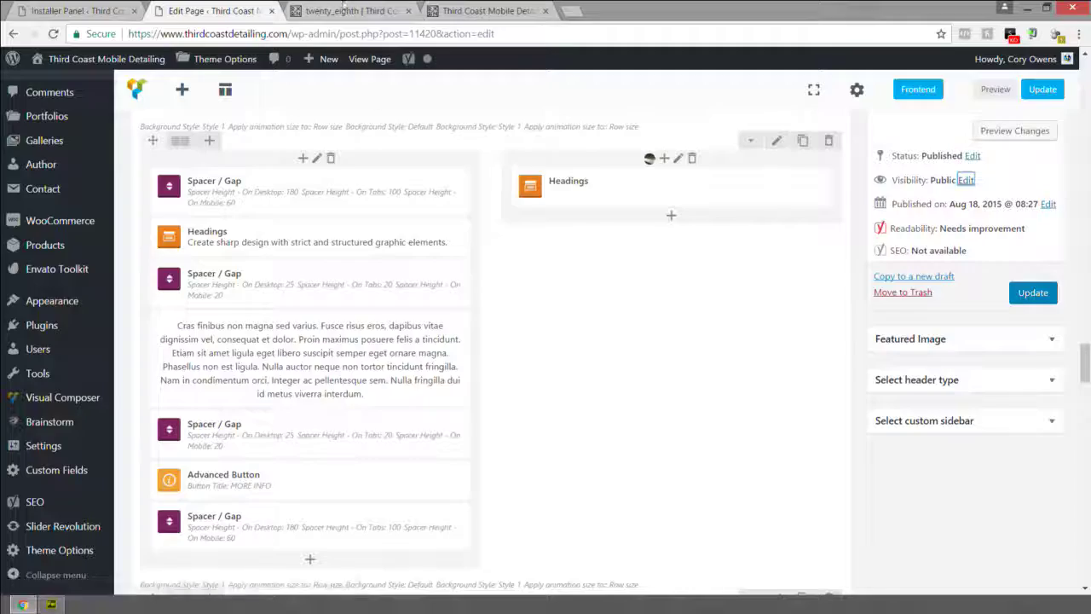
pyautogui.click(342, 11)
pyautogui.scroll(-5, 429, 247)
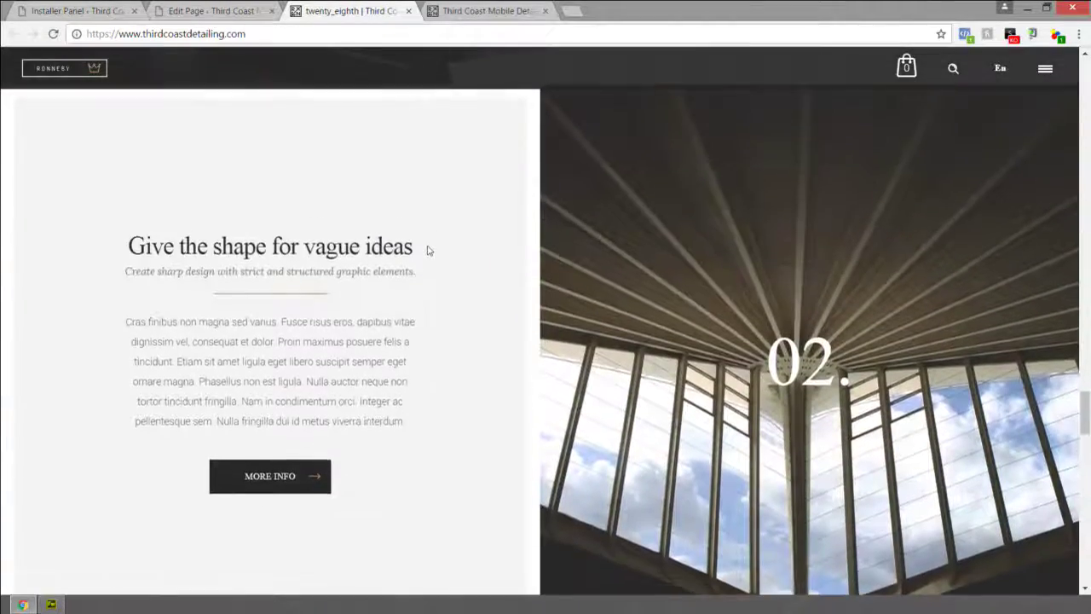
# Match the live Recent projects from portfolio section to the row of four Portfolio elements in the page editor
pyautogui.scroll(-6, 428, 250)
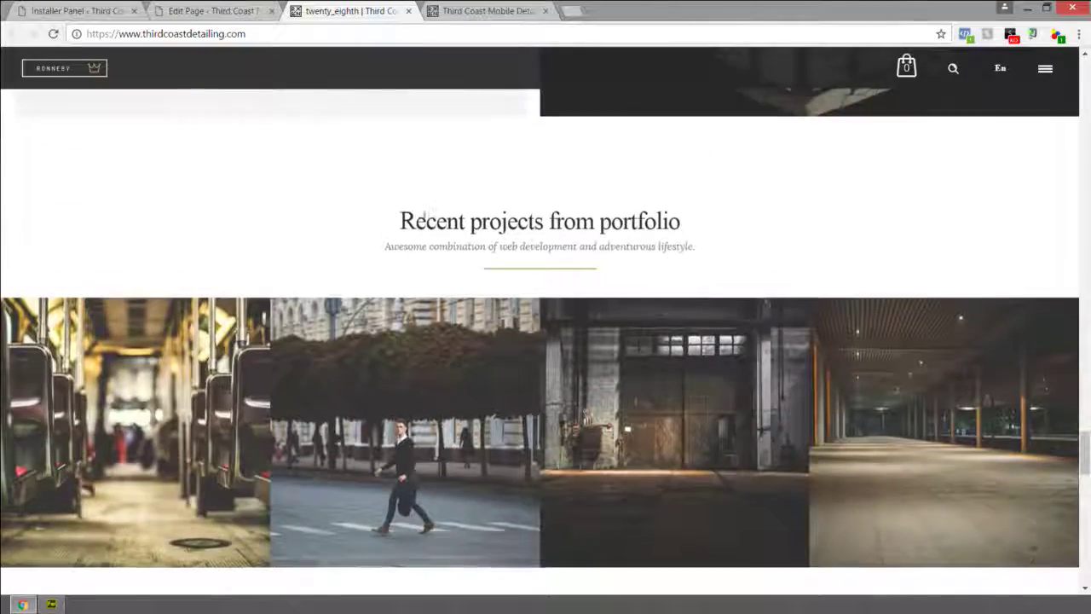
pyautogui.click(198, 10)
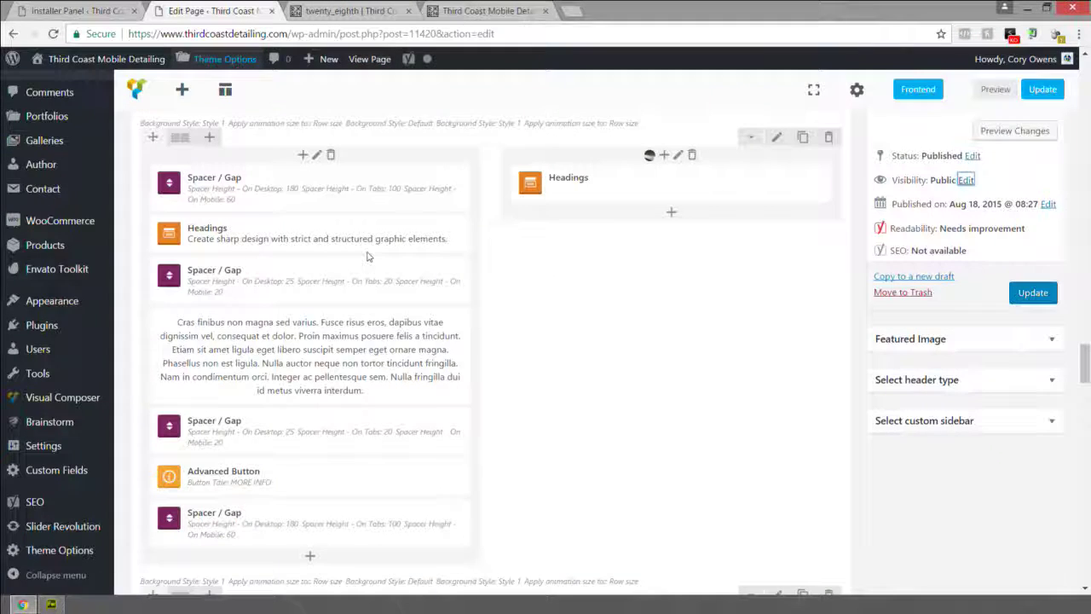
pyautogui.scroll(-3, 509, 278)
pyautogui.scroll(-1, 509, 280)
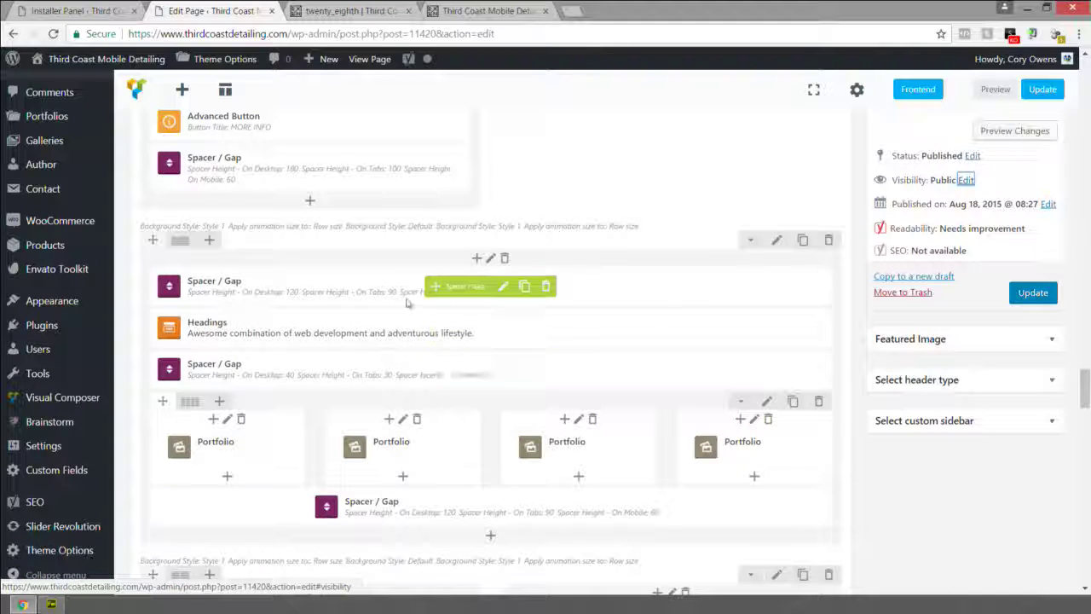
pyautogui.scroll(-1, 267, 299)
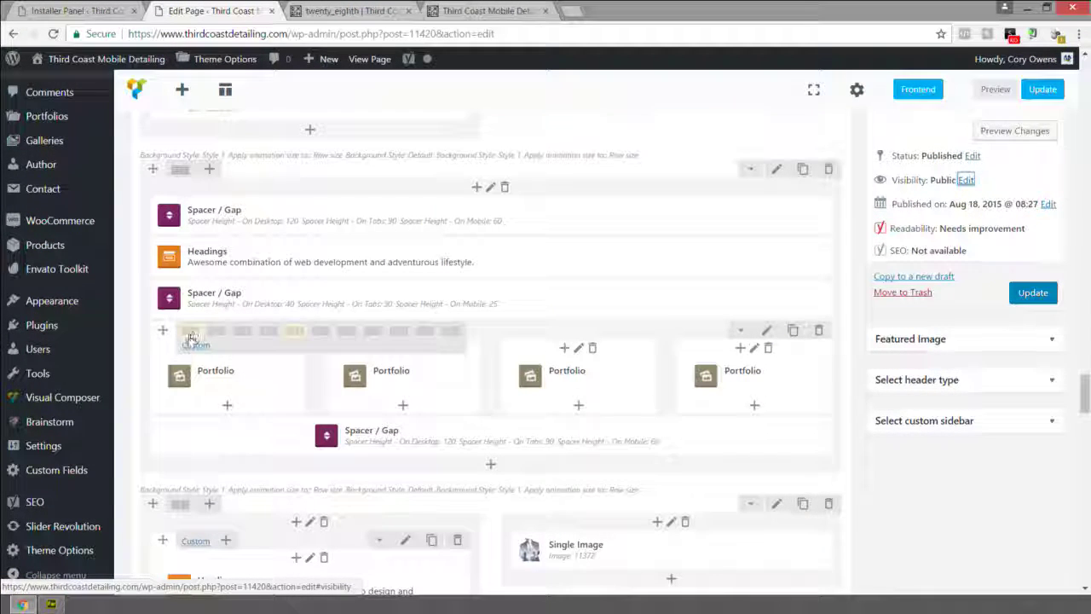
# Choose the 1/4 + 1/4 + 1/4 + 1/4 layout for the inner row of Portfolio elements, and view the live portfolio section
pyautogui.moveTo(186, 335)
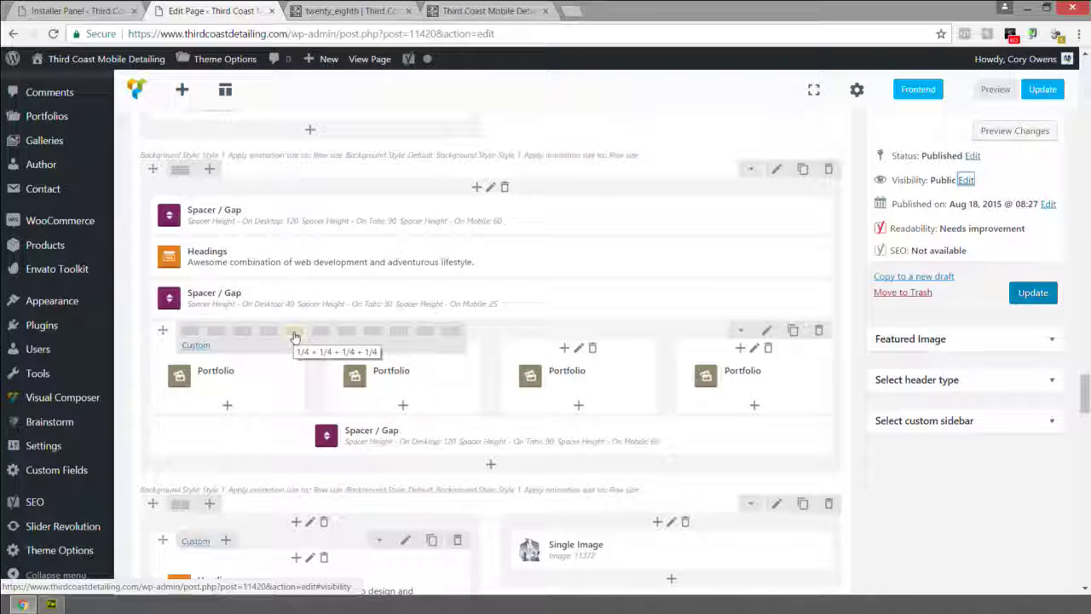
pyautogui.moveTo(190, 175)
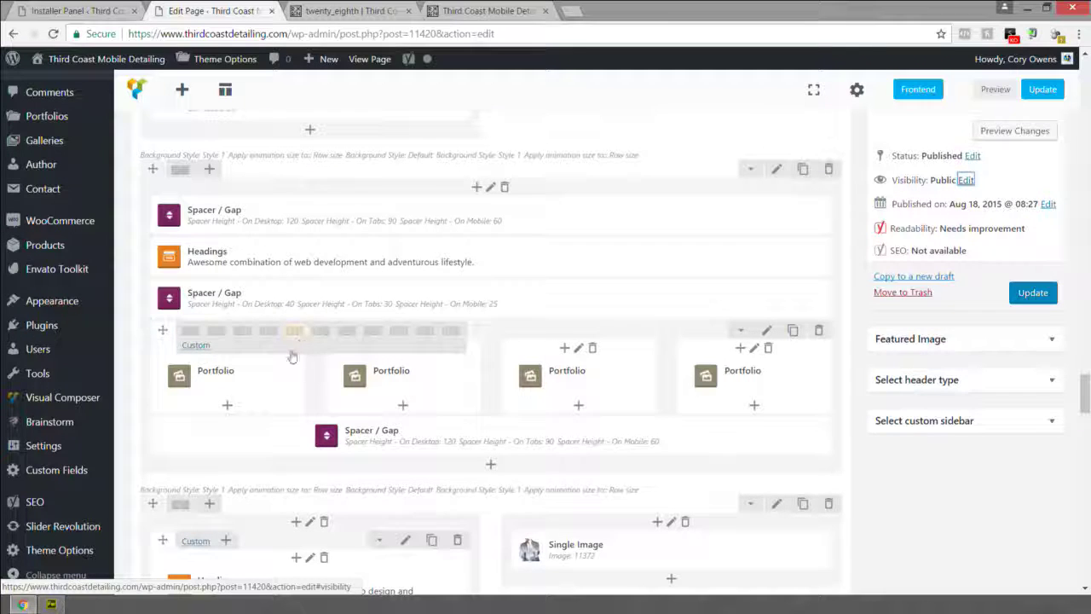
pyautogui.click(296, 335)
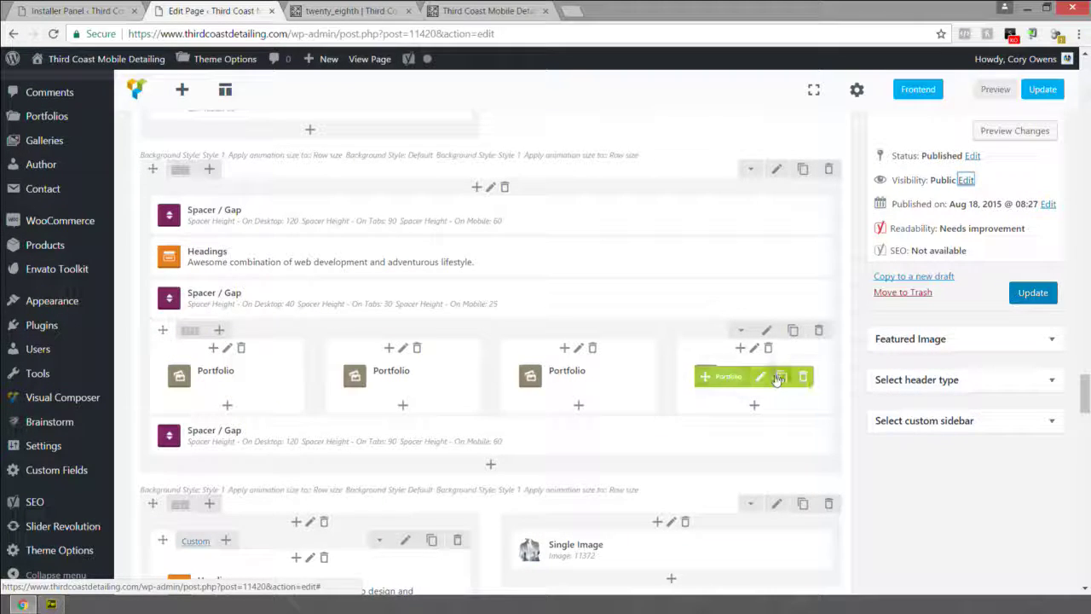
pyautogui.click(377, 13)
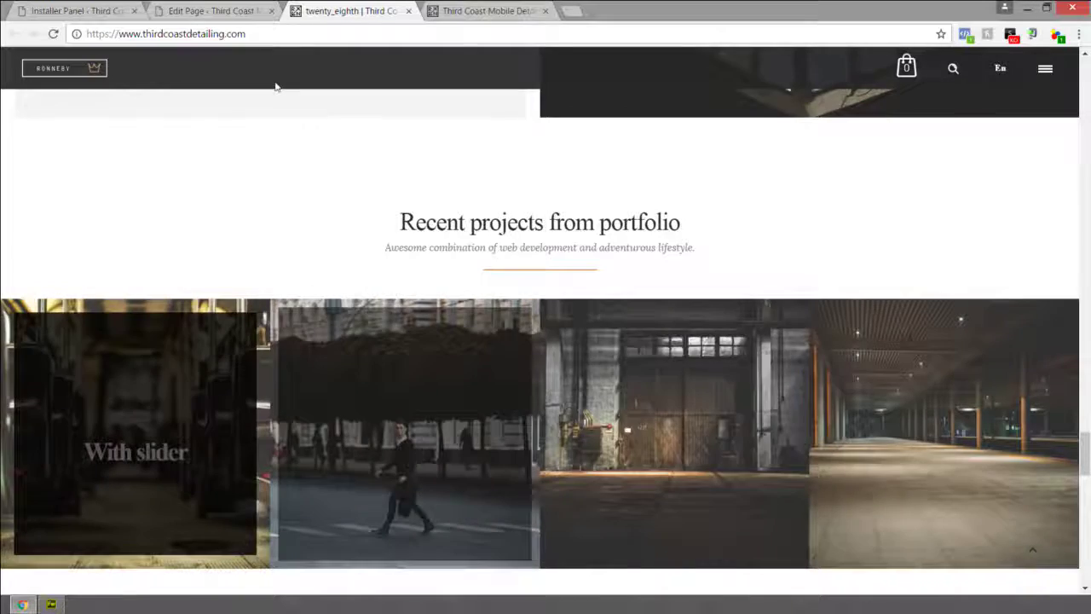
# Examine the customer reviews row in the page editor, including its nested custom row, reviewer image, quote text and large Single Image
pyautogui.click(214, 11)
pyautogui.scroll(-3, 389, 226)
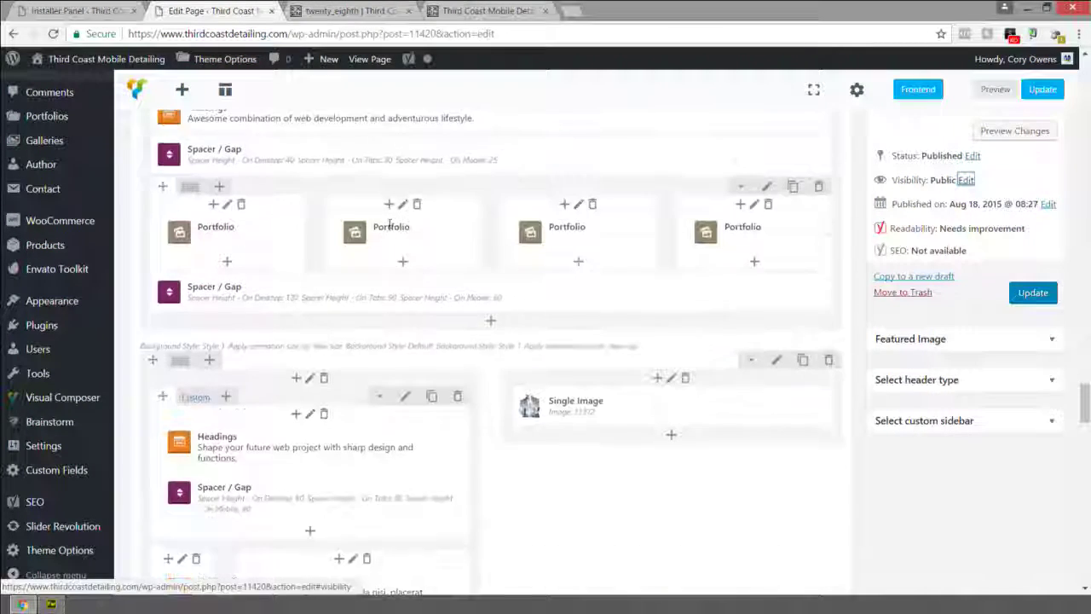
pyautogui.scroll(-2, 389, 224)
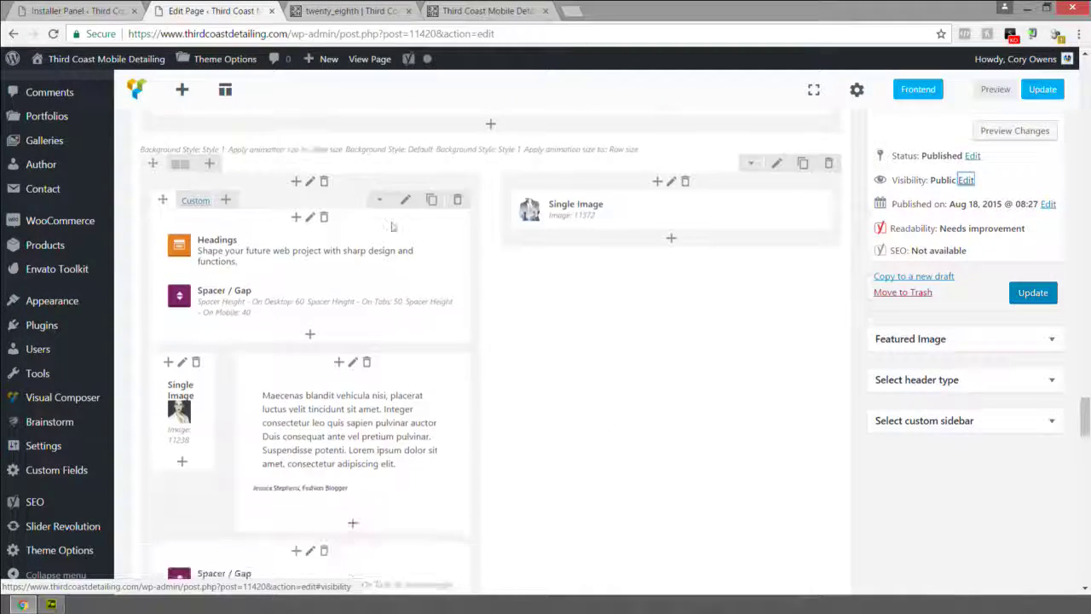
pyautogui.moveTo(220, 215); pyautogui.dragTo(314, 389)
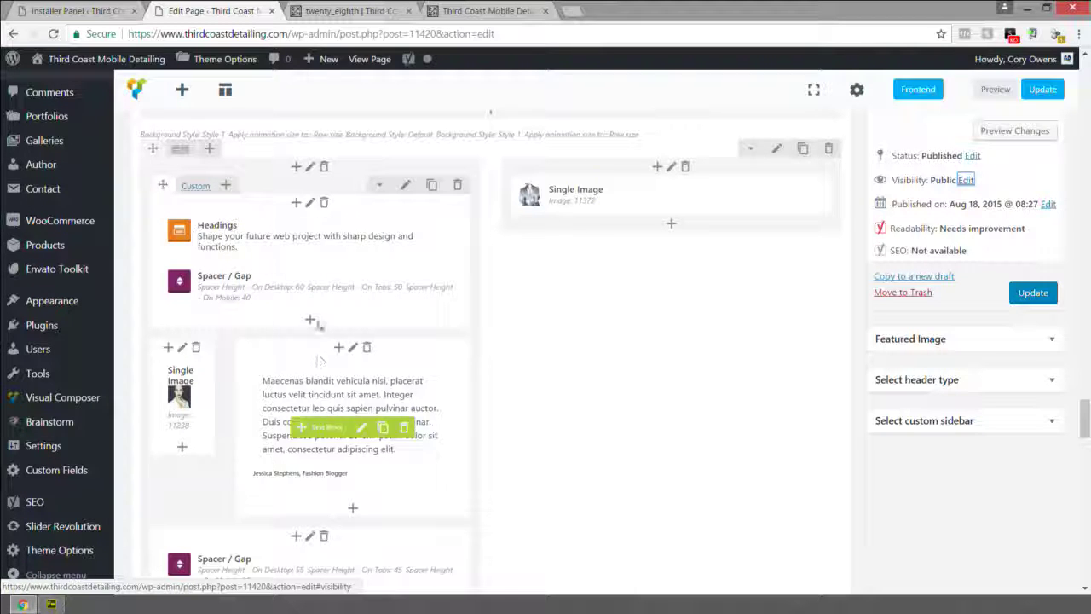
# Review the live Check out our customers' reviews section down to the Advantages of Ronneby Premium WordPress theme banner
pyautogui.click(350, 10)
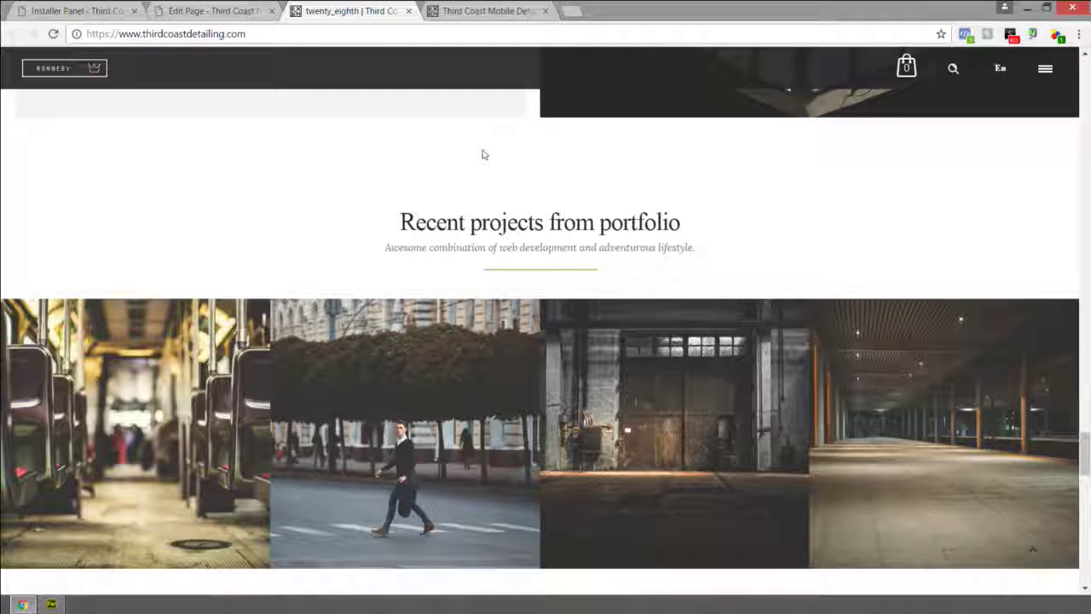
pyautogui.scroll(-10, 481, 154)
pyautogui.scroll(1, 349, 181)
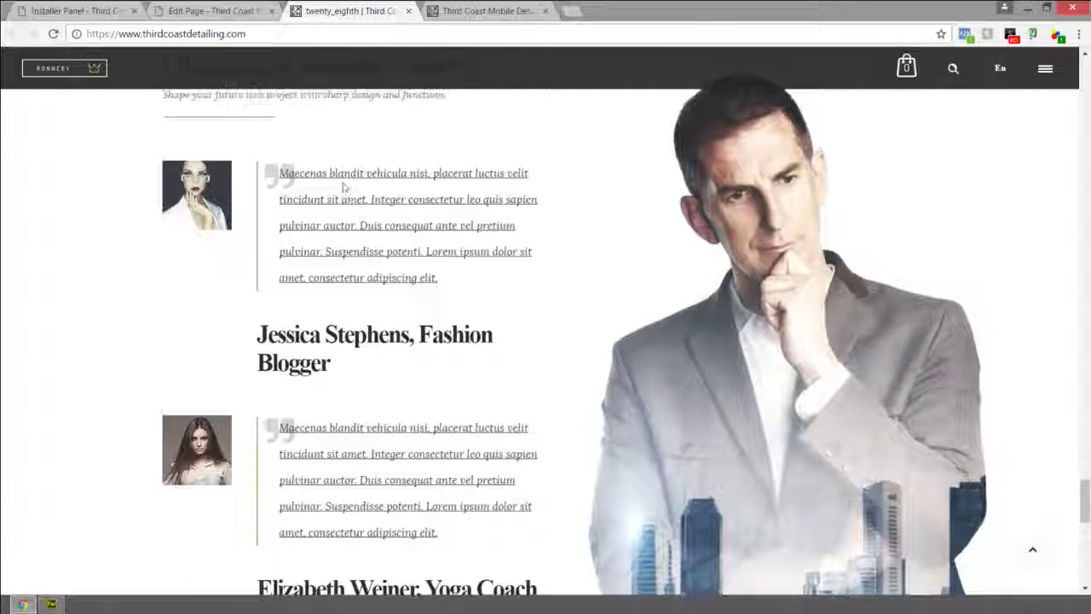
pyautogui.scroll(1, 344, 185)
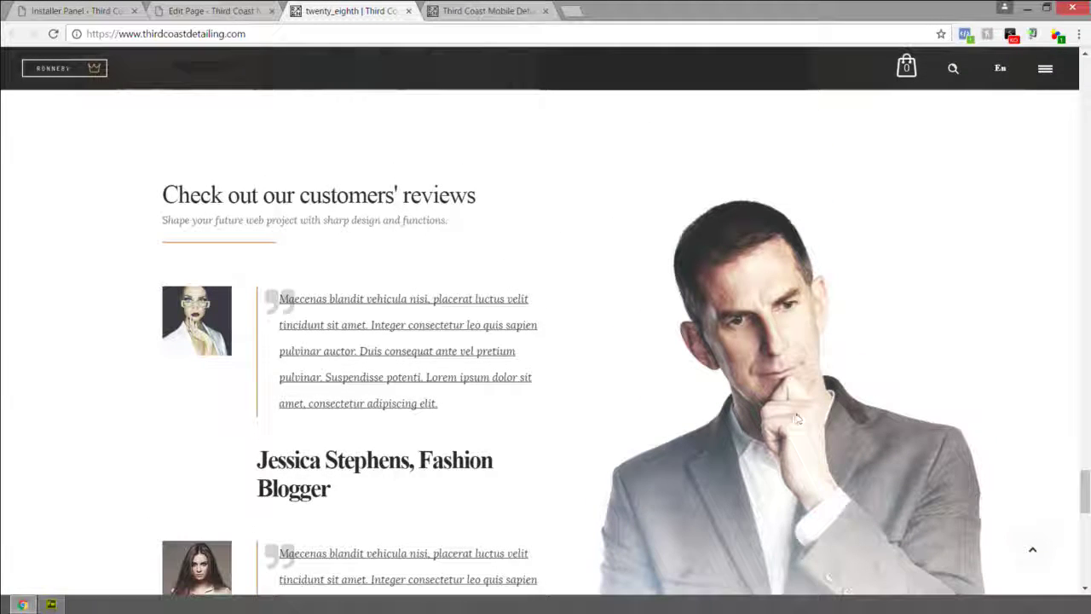
pyautogui.scroll(-4, 312, 400)
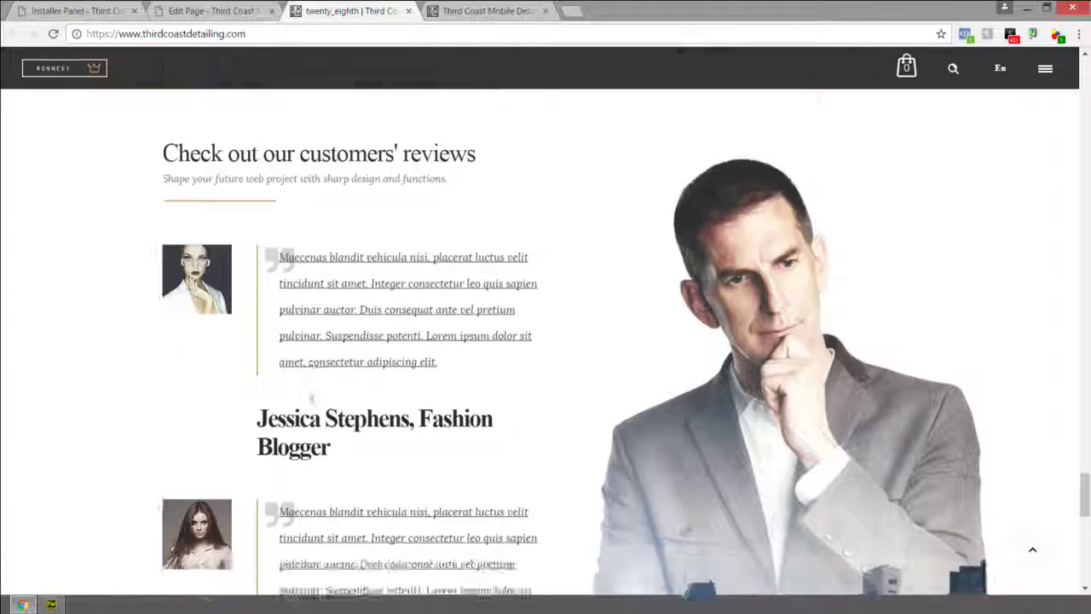
pyautogui.scroll(-2, 355, 226)
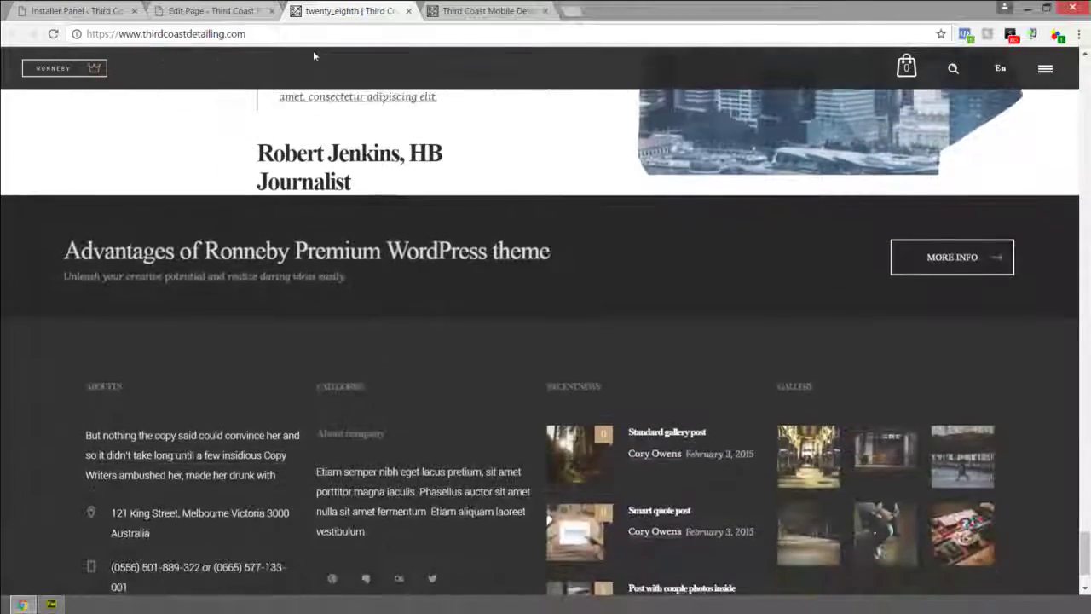
# Examine the remaining review blocks and the final row with Headings and an Advanced Button in the page editor
pyautogui.click(213, 10)
pyautogui.scroll(-5, 492, 281)
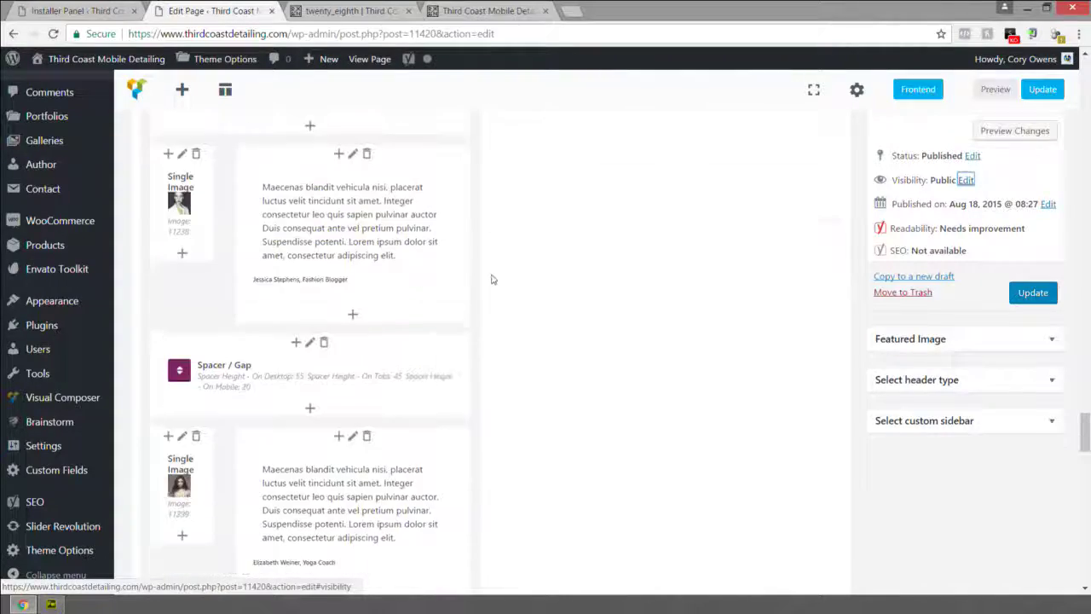
pyautogui.scroll(-8, 492, 281)
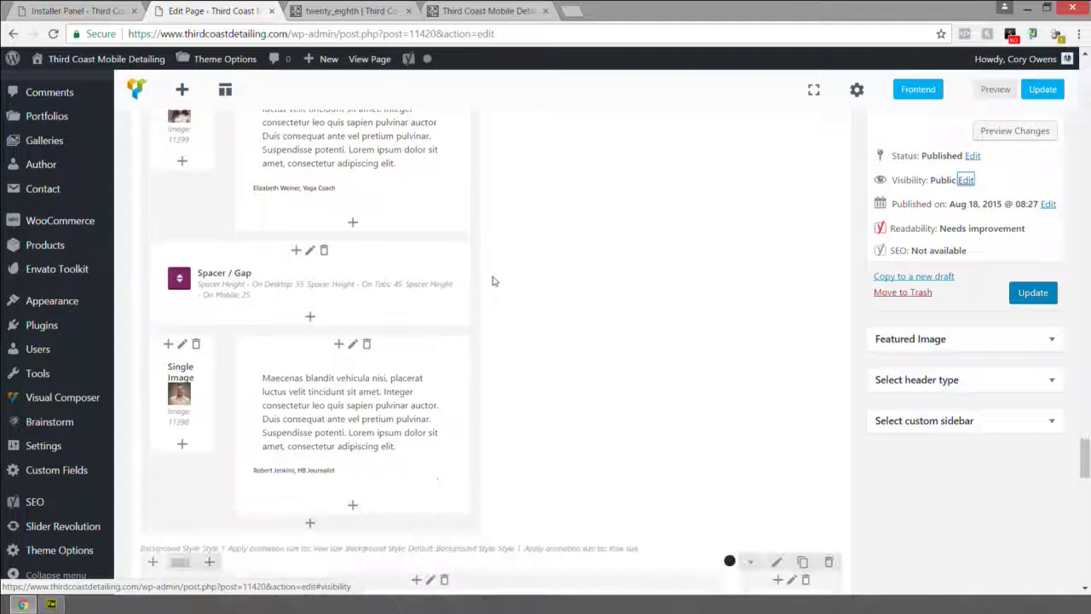
pyautogui.moveTo(493, 281)
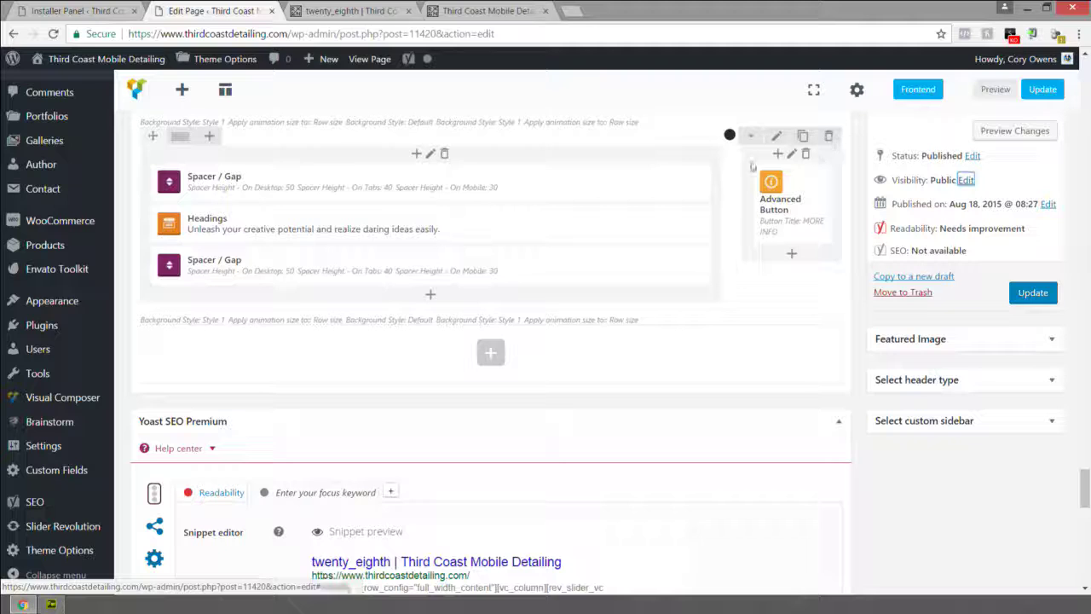
pyautogui.moveTo(180, 137)
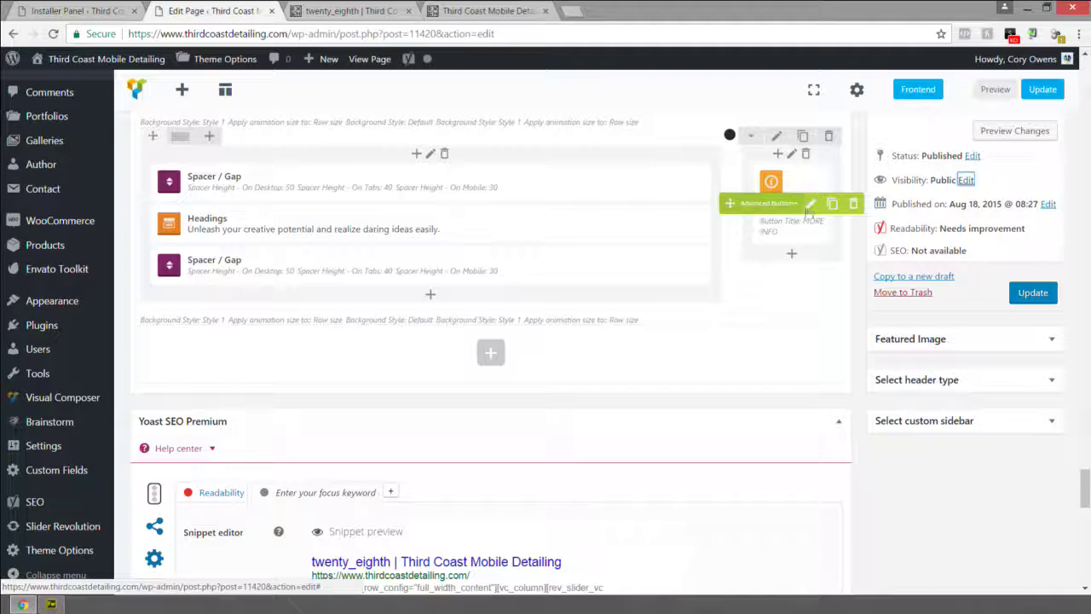
# Check the live Advantages of Ronneby Premium WordPress theme banner's heading, subtitle and More Info button against the editor's final row
pyautogui.hotkey('ctrl', 'Tab')
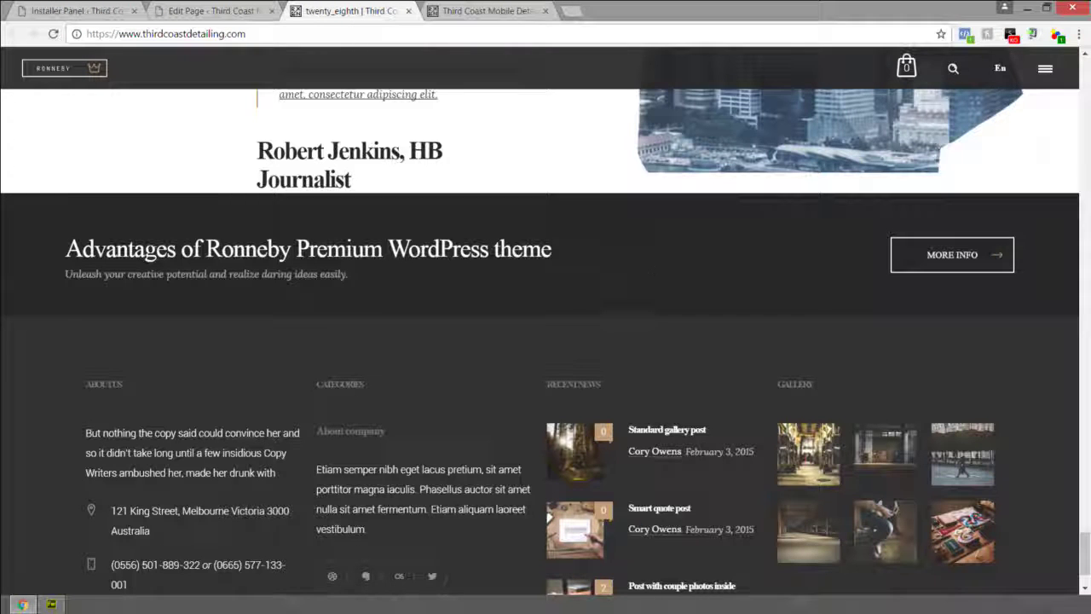
pyautogui.moveTo(65, 249); pyautogui.dragTo(551, 249)
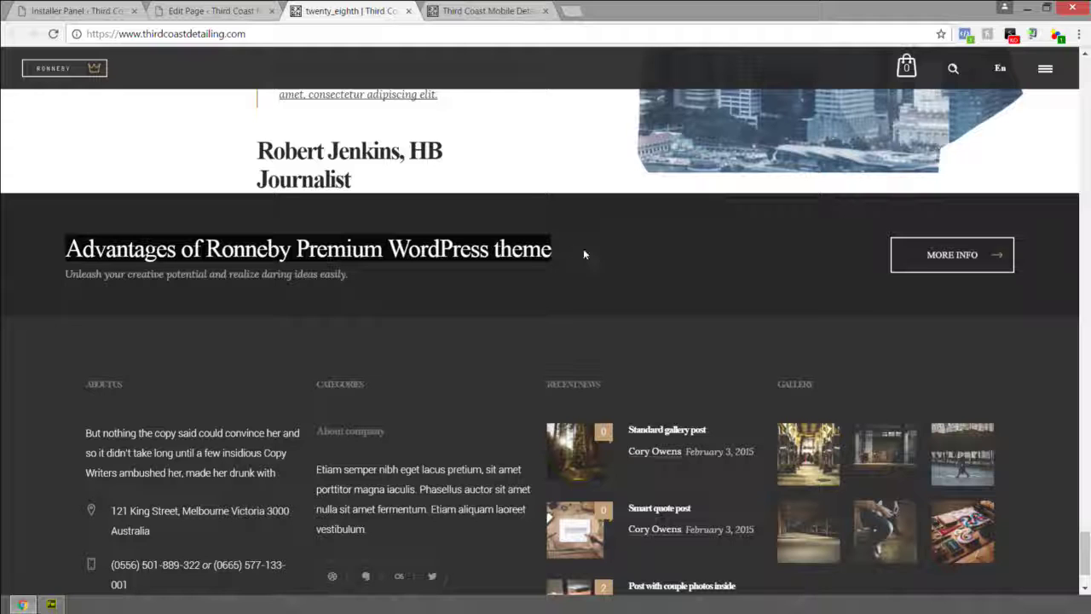
pyautogui.click(884, 231)
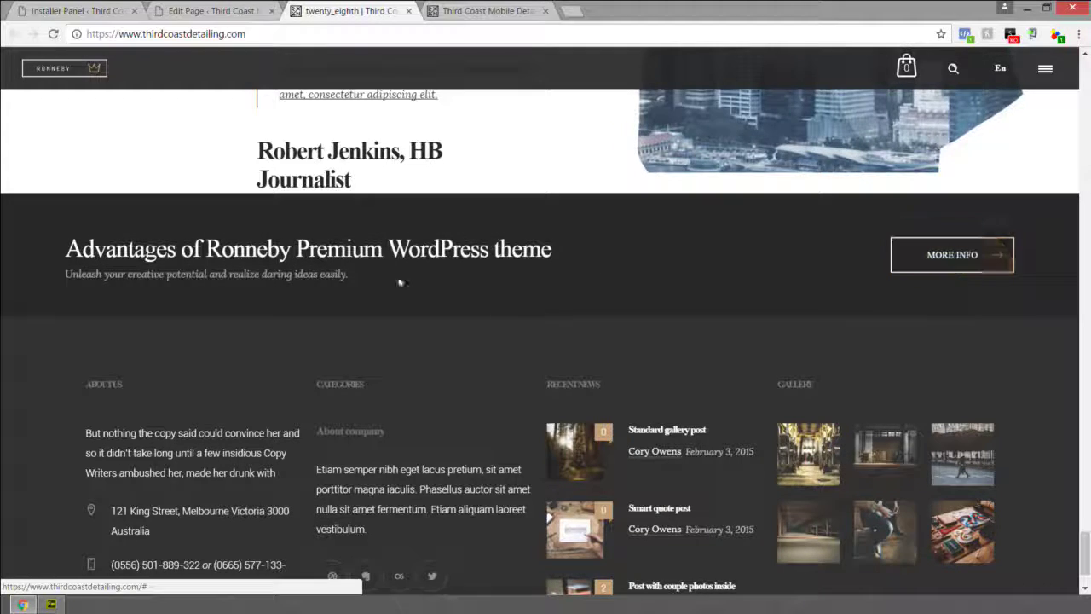
pyautogui.moveTo(59, 239); pyautogui.dragTo(514, 277)
pyautogui.click(512, 277)
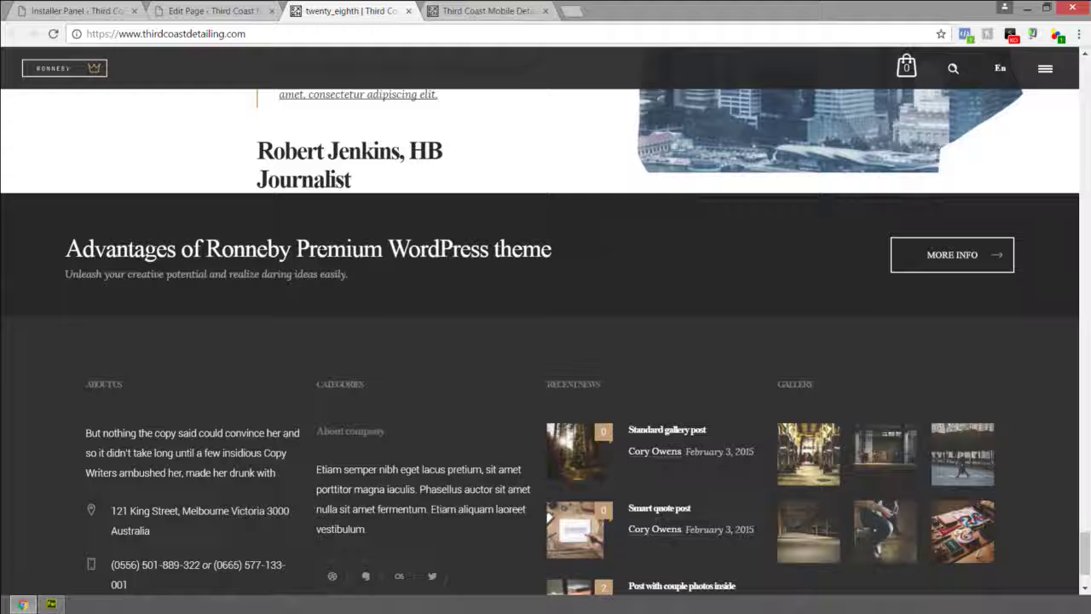
# Review the live footer's About Us, Categories, Recent News and Gallery columns below the Advantages banner
pyautogui.scroll(-2, 177, 260)
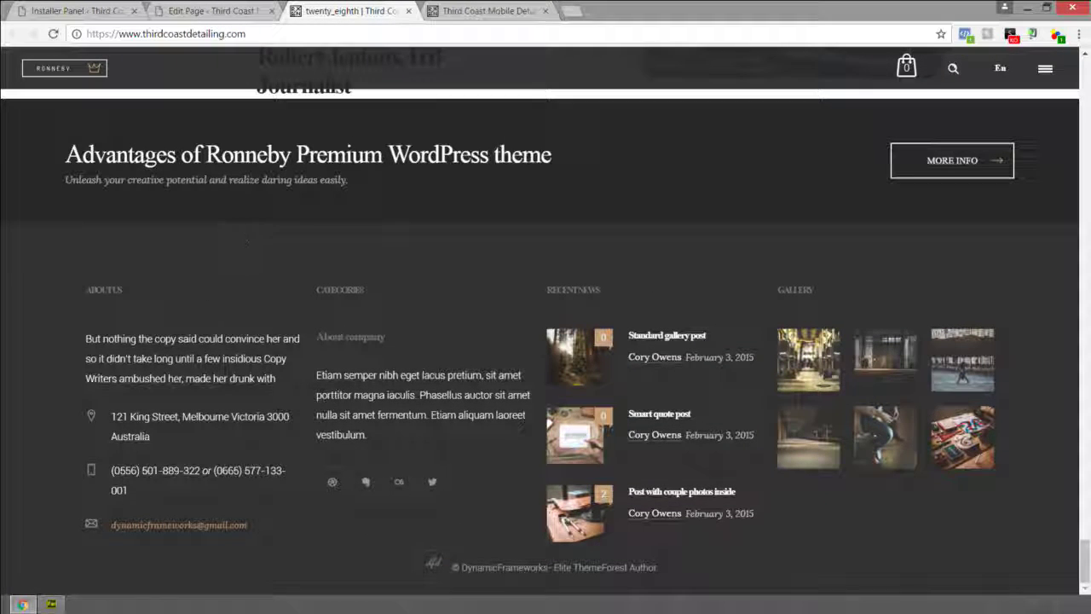
pyautogui.moveTo(82, 283); pyautogui.dragTo(754, 464)
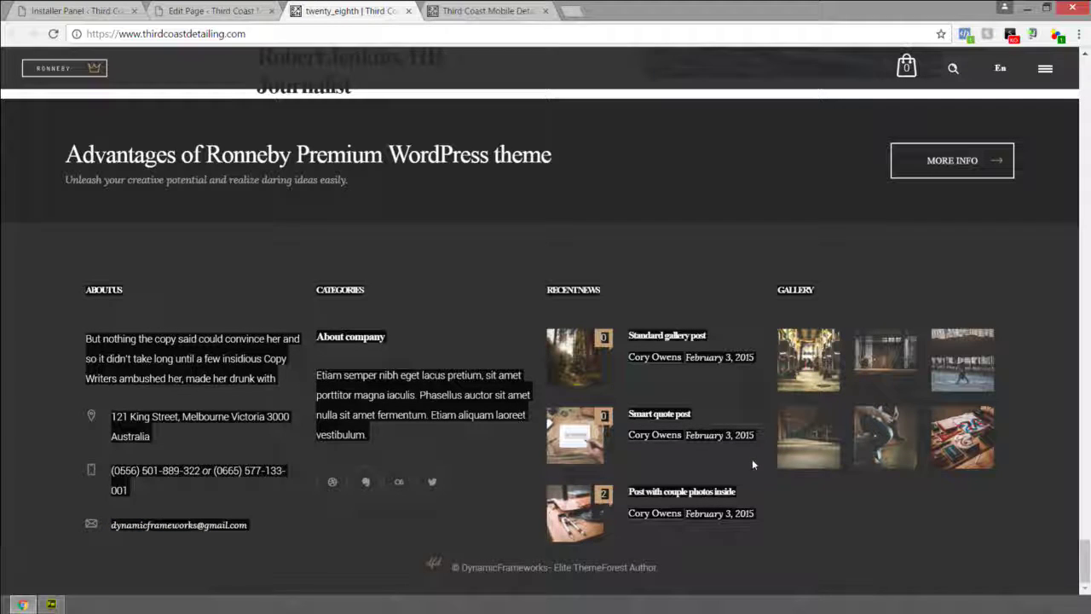
pyautogui.click(420, 285)
# Open the Widgets admin page in a new browser tab and recheck the live footer's four columns
pyautogui.click(224, 10)
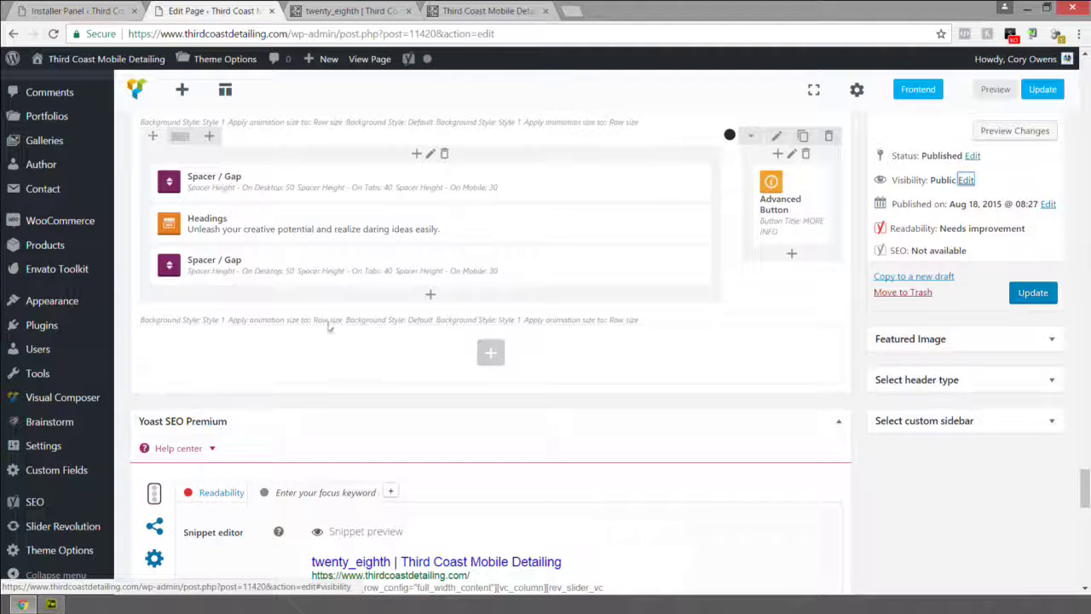
pyautogui.moveTo(50, 302)
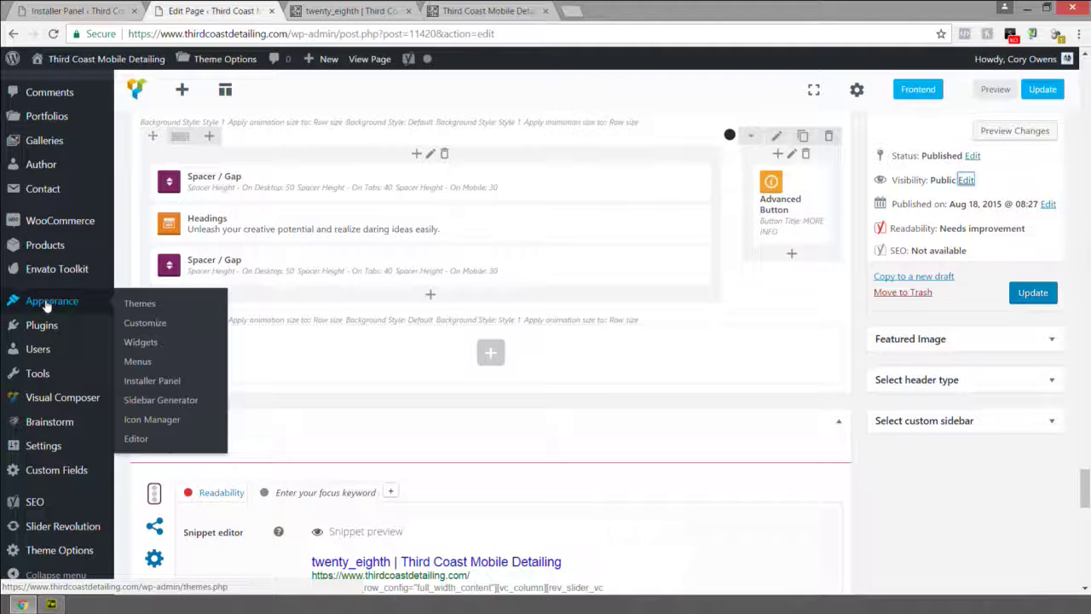
pyautogui.rightClick(168, 349)
pyautogui.click(213, 354)
pyautogui.hotkey('ctrl', 'Tab')
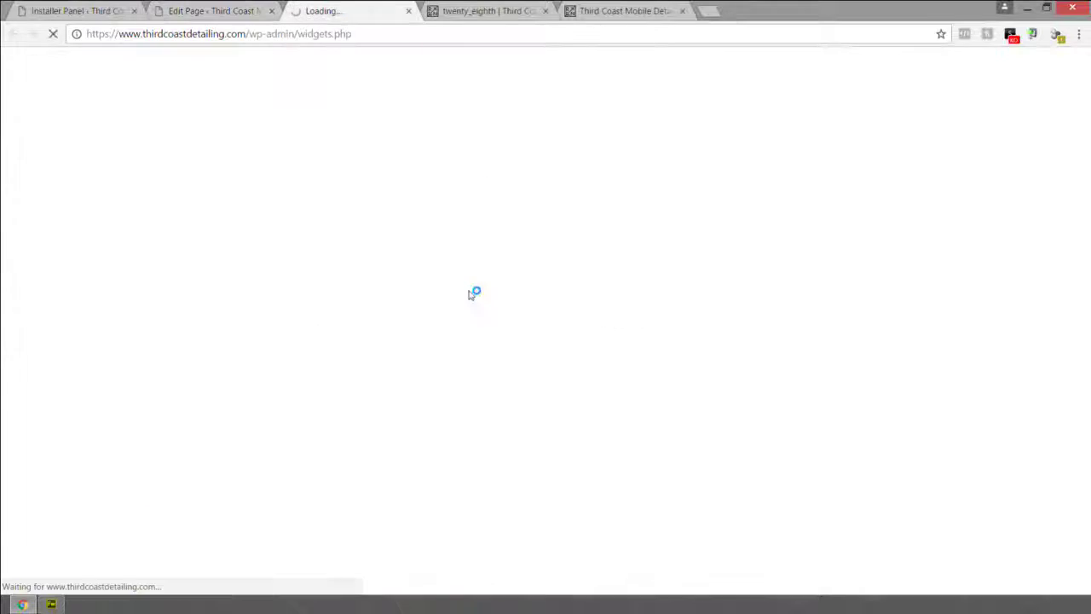
pyautogui.click(504, 11)
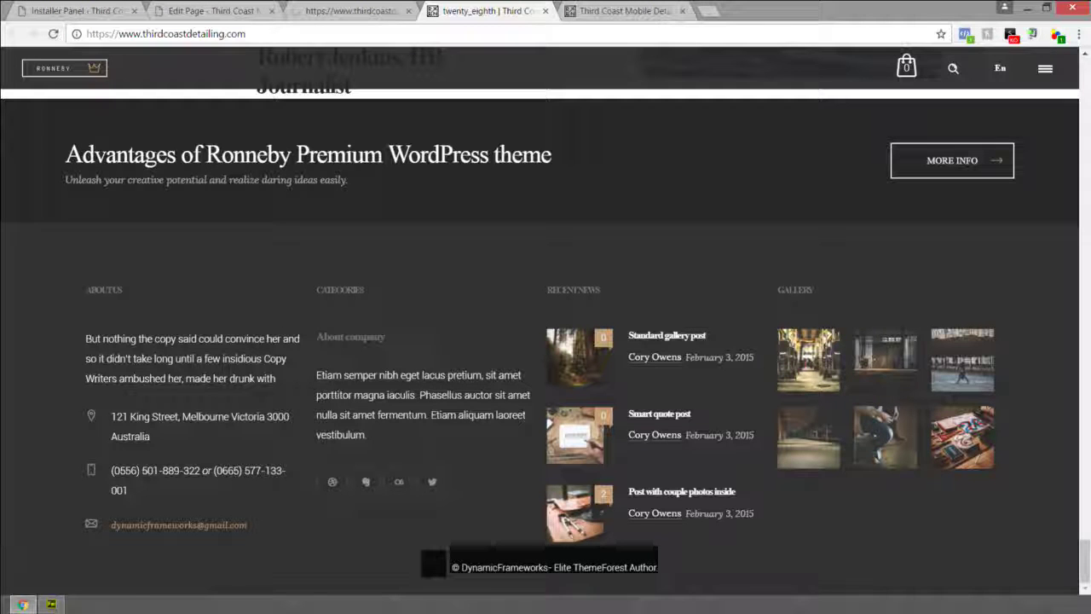
pyautogui.moveTo(861, 490); pyautogui.dragTo(135, 303)
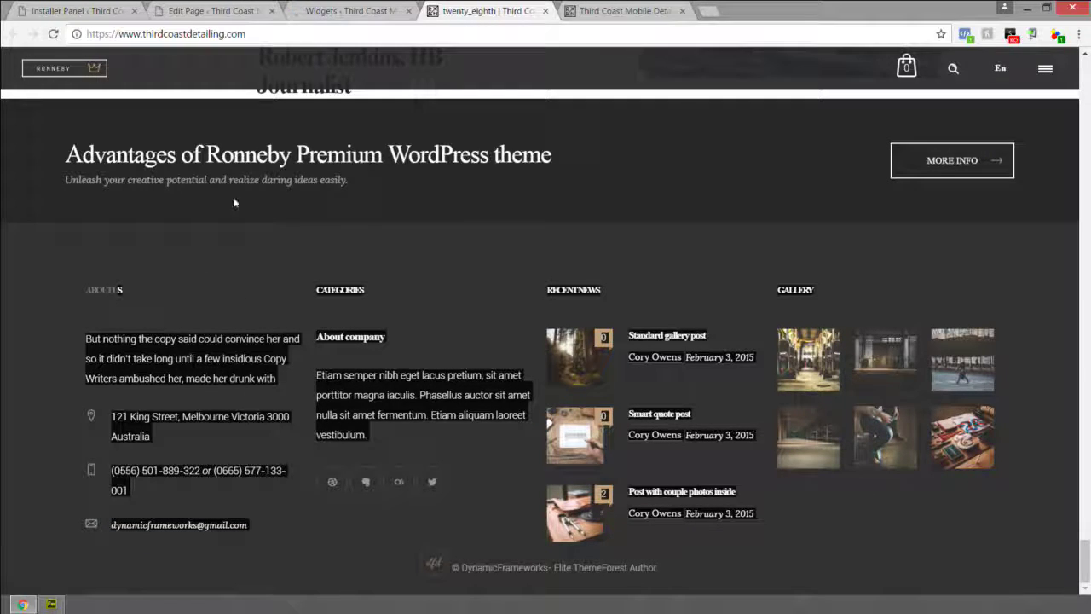
pyautogui.click(348, 11)
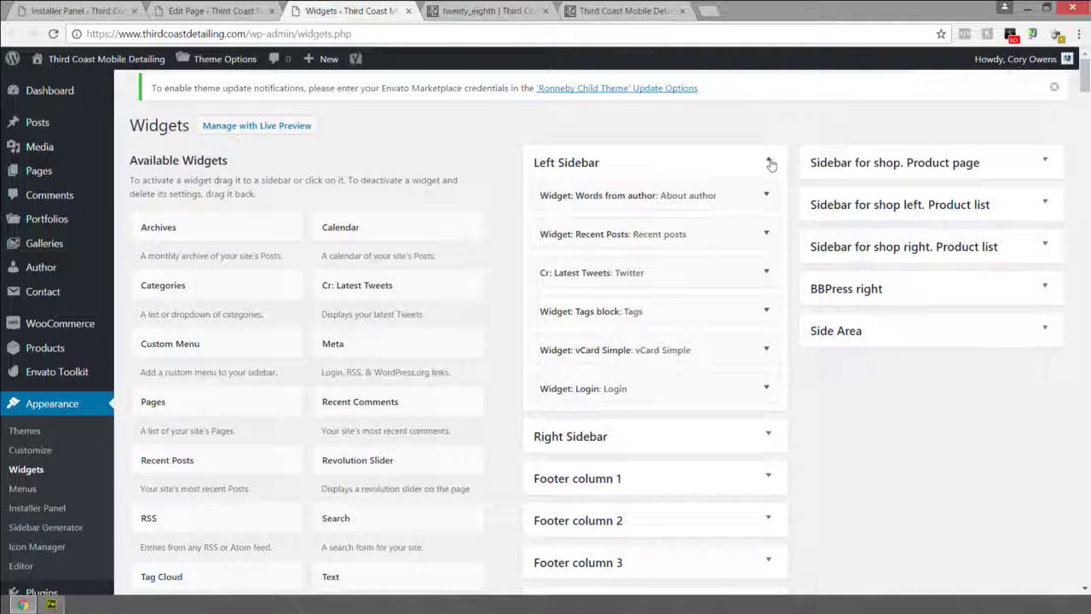
# Collapse the Left Sidebar widget area and expand Footer columns 1 through 4 to view their widgets
pyautogui.click(769, 162)
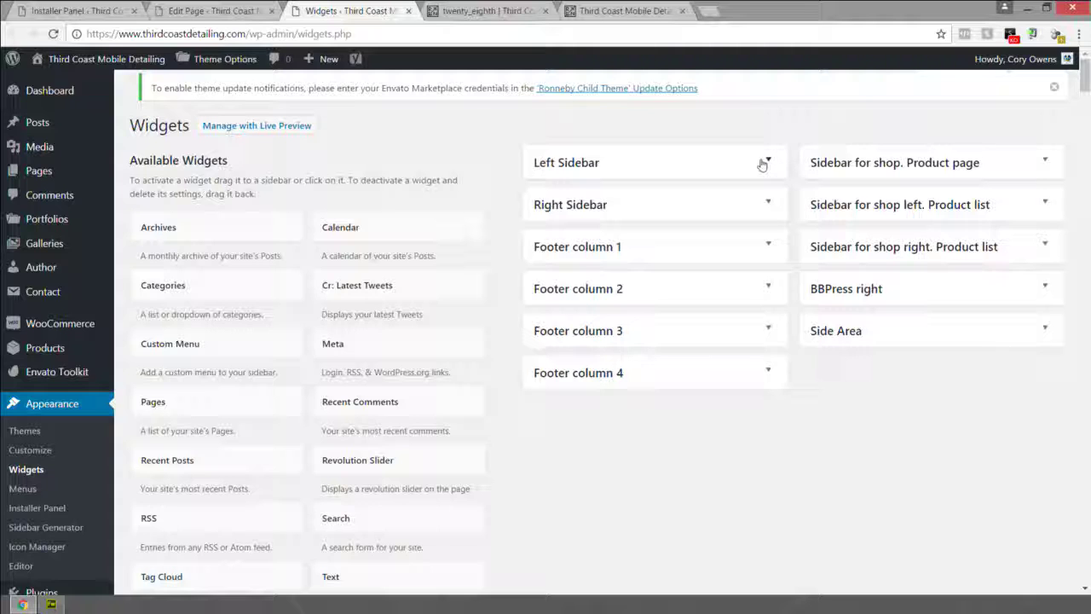
pyautogui.click(771, 249)
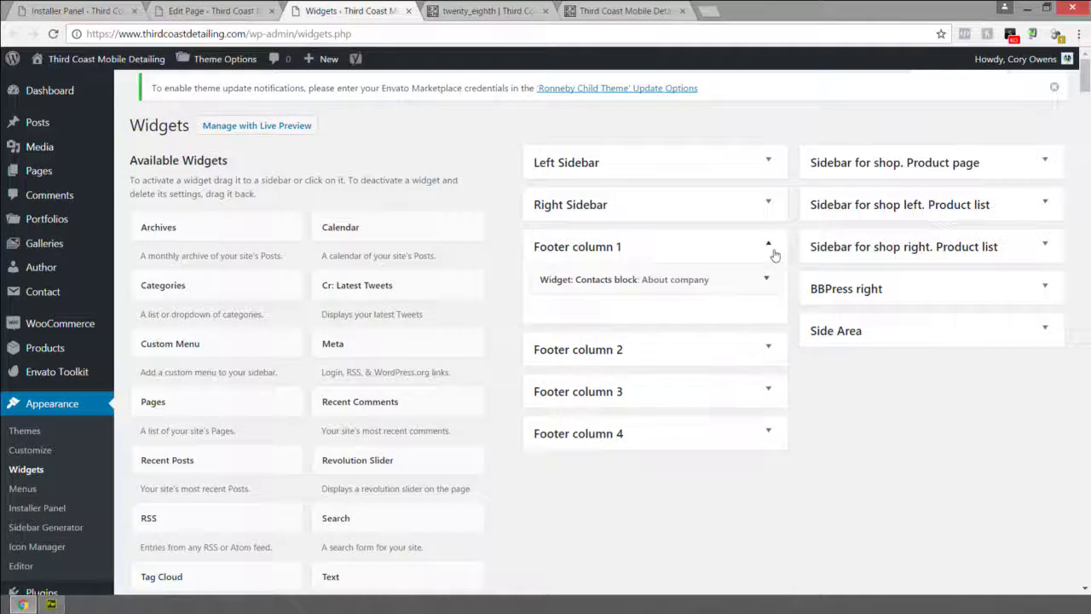
pyautogui.click(769, 350)
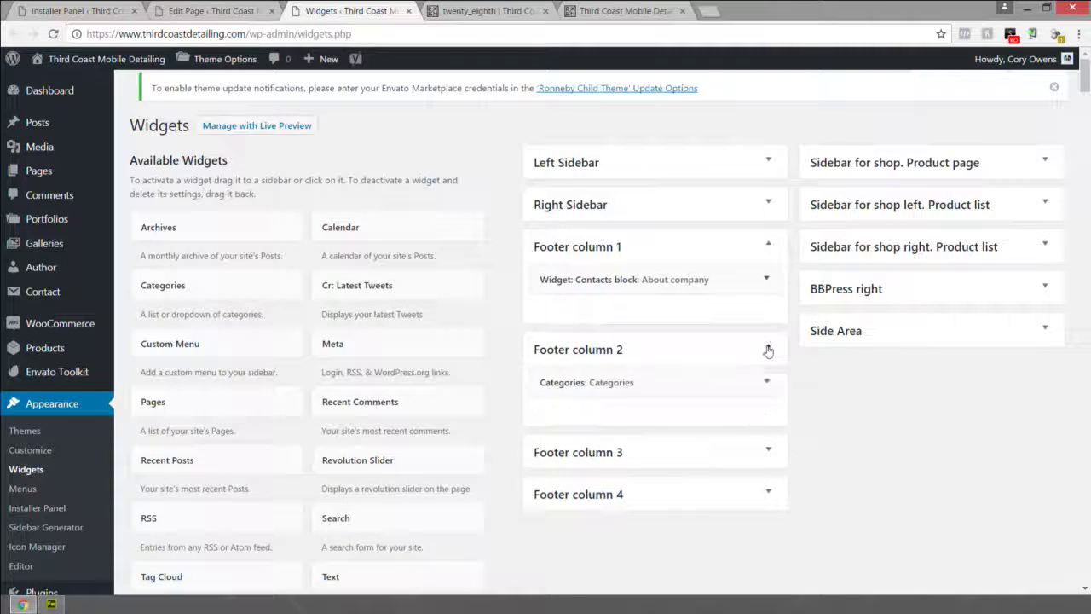
pyautogui.click(766, 451)
pyautogui.click(769, 553)
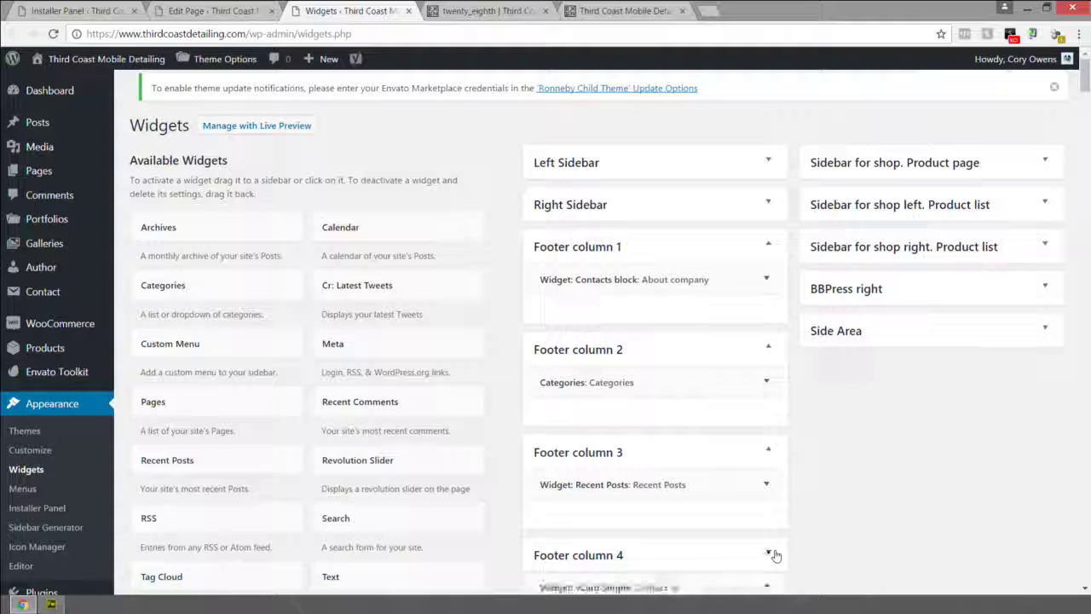
# Open the Contacts block widget in Footer column 1 and compare its title and text with the live About Us column
pyautogui.click(767, 281)
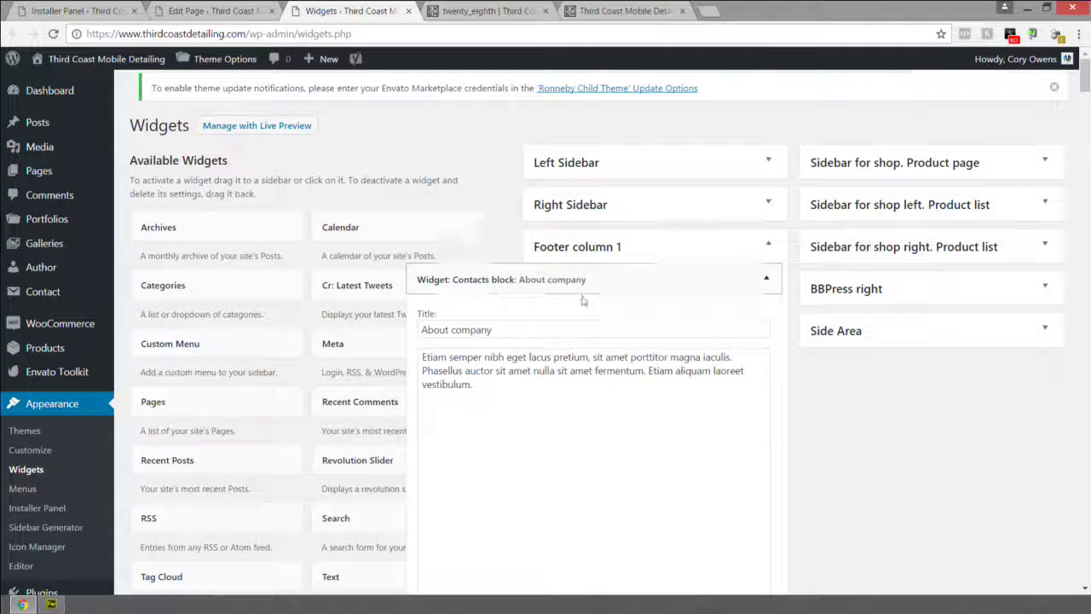
pyautogui.click(486, 12)
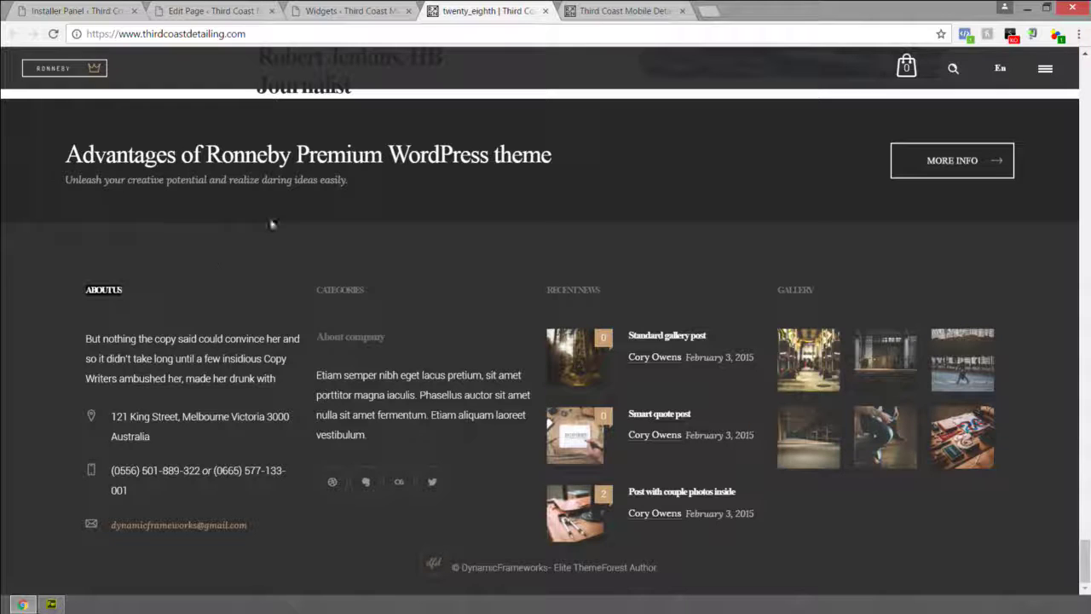
pyautogui.hotkey('ctrl', 'shift', 'Tab')
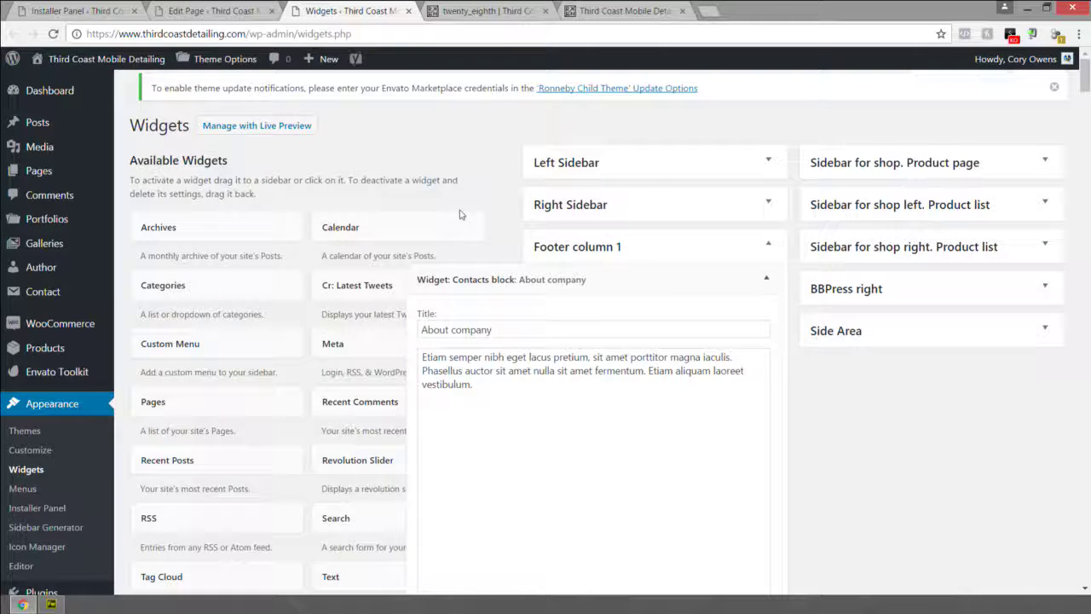
pyautogui.click(520, 332)
pyautogui.click(496, 373)
pyautogui.hotkey('ctrl', 'a')
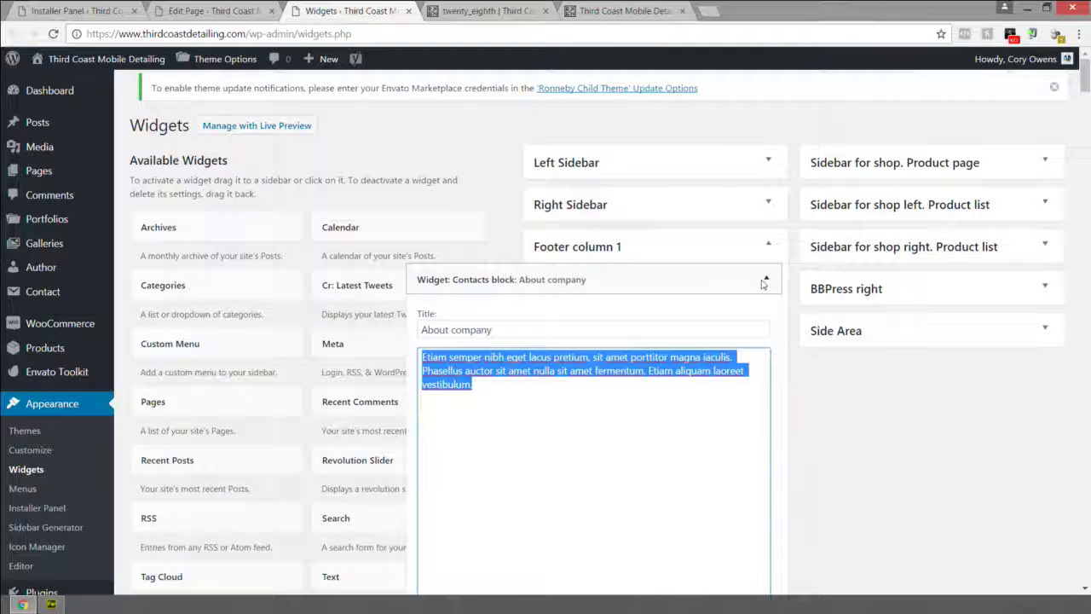
# Check the Contacts block widget's remaining settings against the live footer and close the widget without saving
pyautogui.scroll(-3, 763, 284)
pyautogui.click(469, 11)
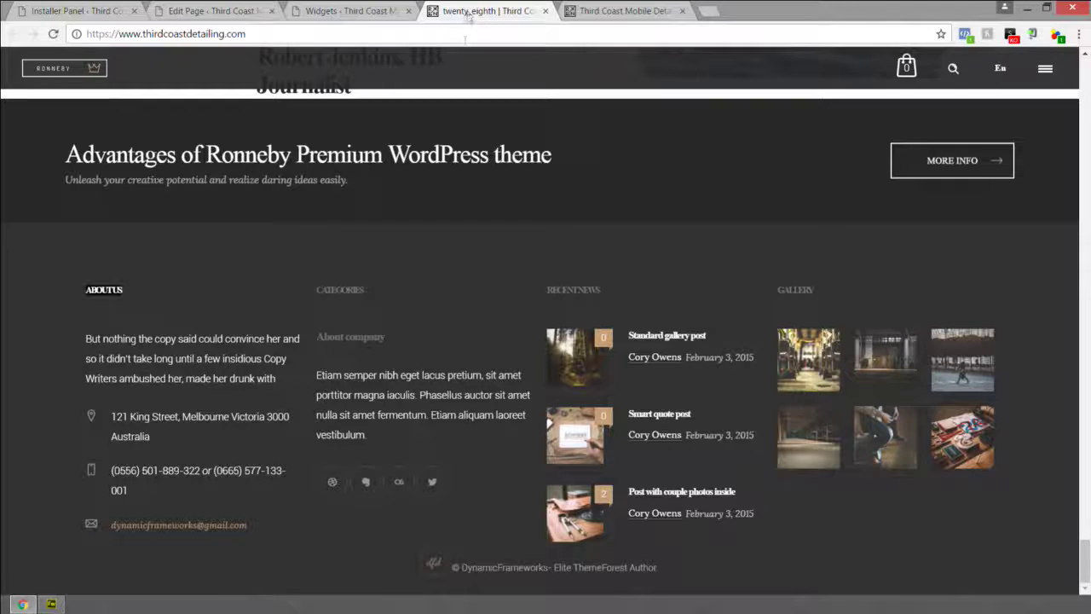
pyautogui.click(396, 11)
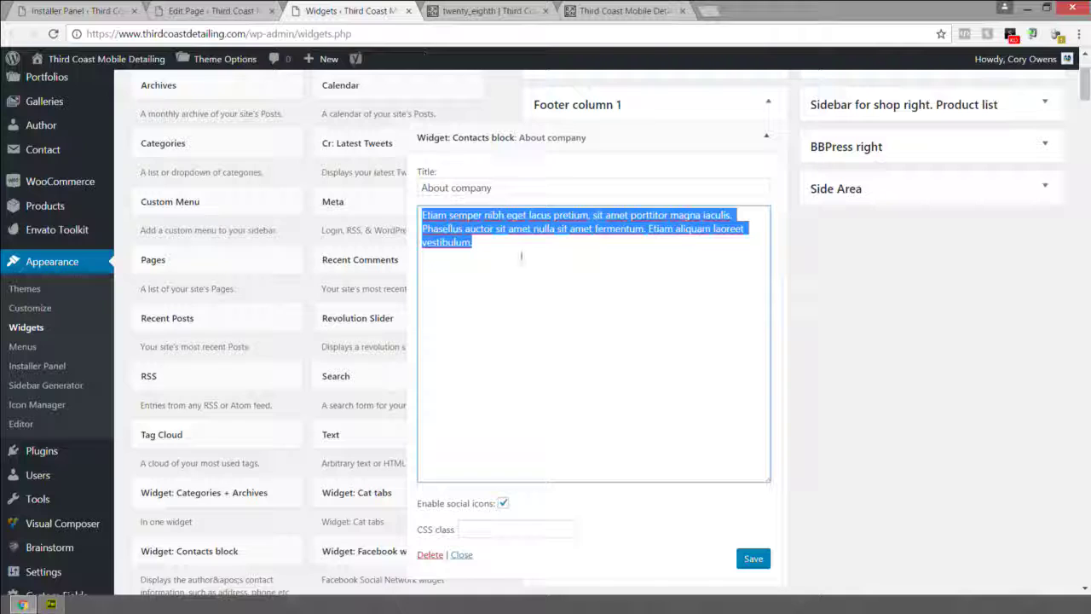
pyautogui.scroll(-2, 514, 275)
pyautogui.scroll(2, 531, 267)
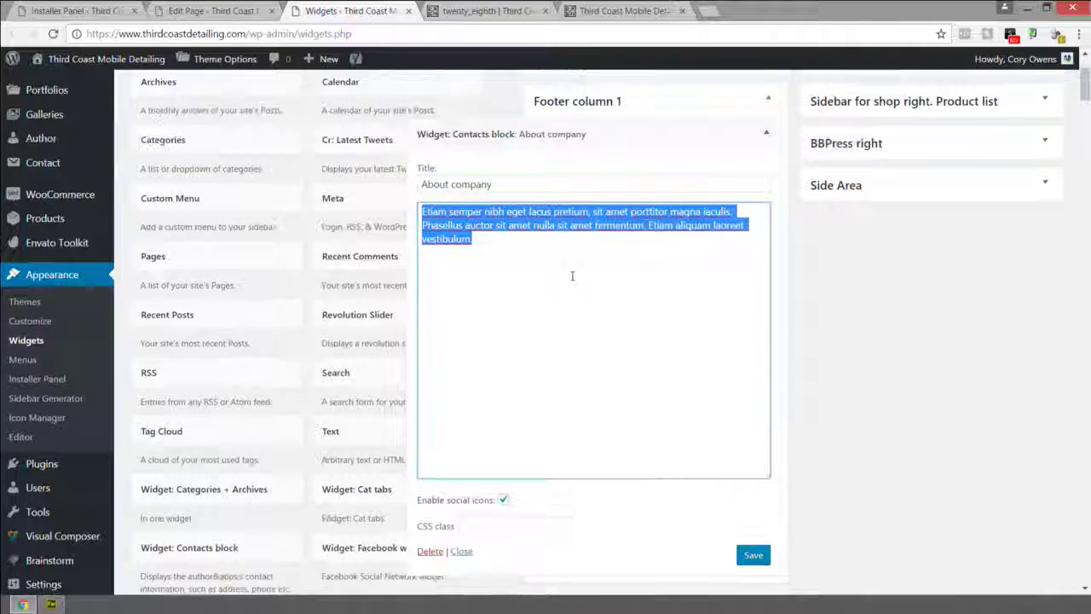
pyautogui.click(767, 134)
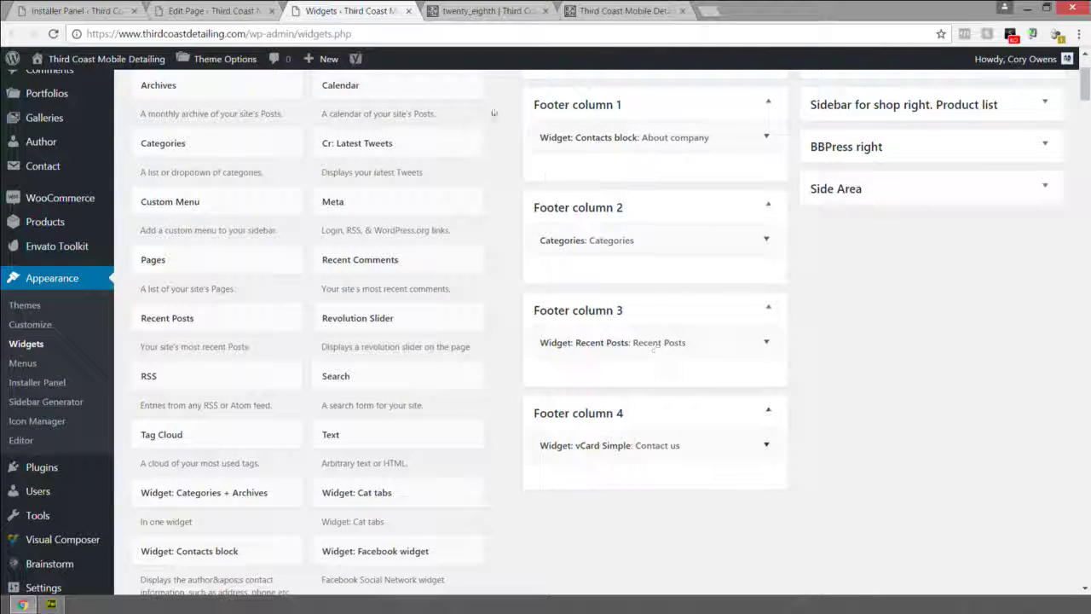
# Compare the live demo footer and the plain Home page with the assigned footer widgets
pyautogui.click(489, 9)
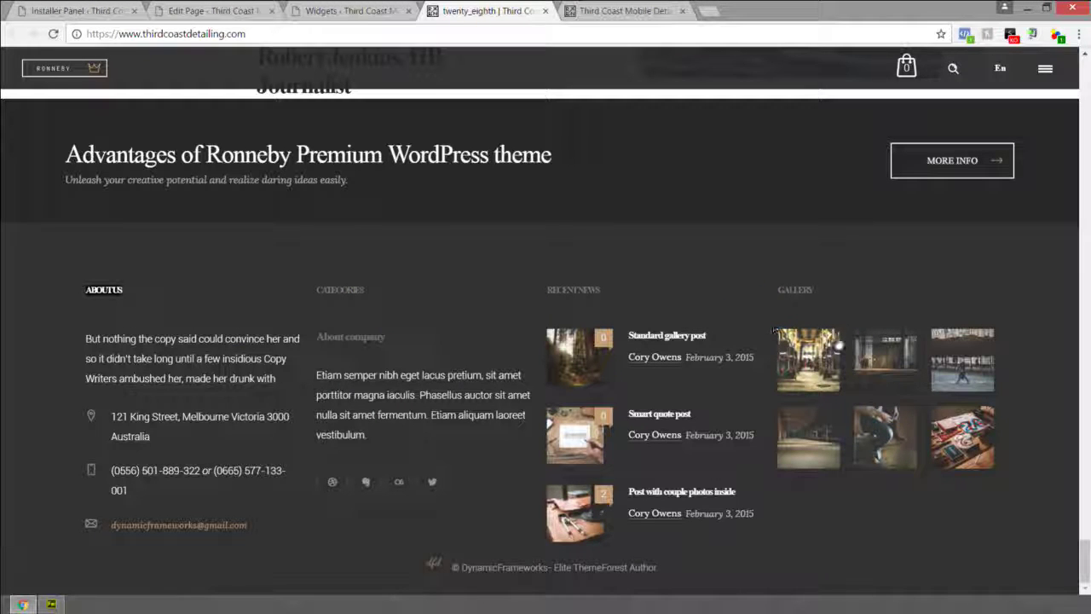
pyautogui.click(613, 11)
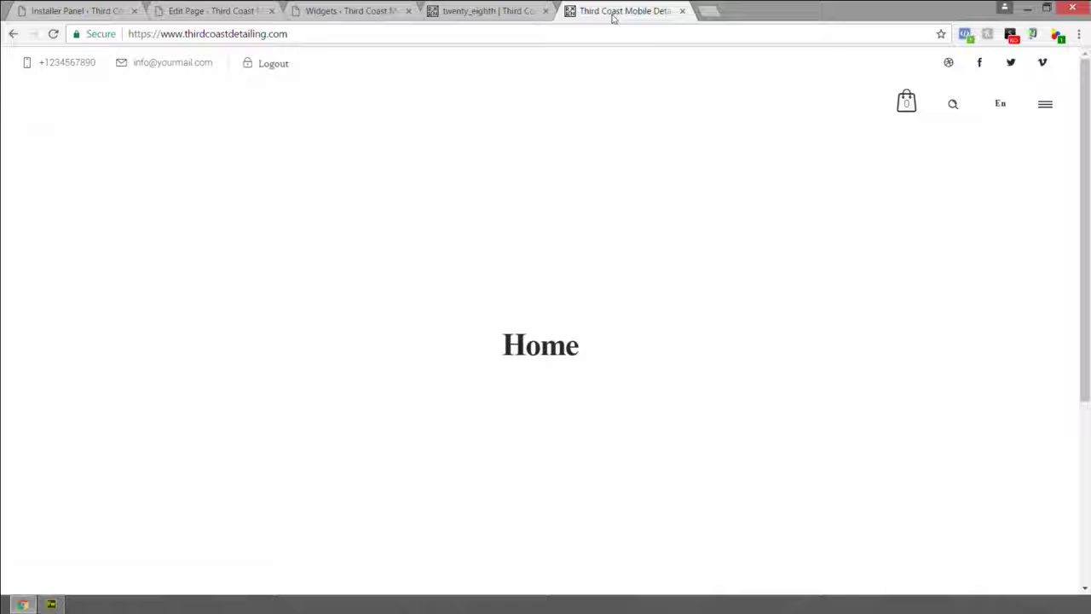
pyautogui.click(467, 8)
pyautogui.click(350, 10)
pyautogui.scroll(3, 869, 262)
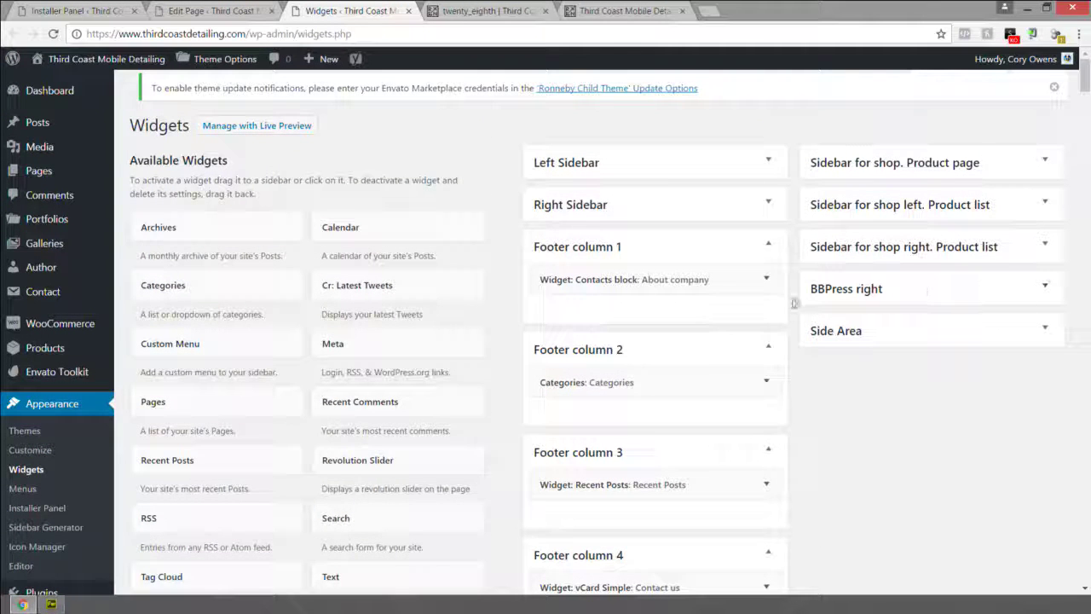
# Collapse the Footer column 1, 2, 3 and 4 widget areas
pyautogui.click(776, 247)
pyautogui.click(771, 285)
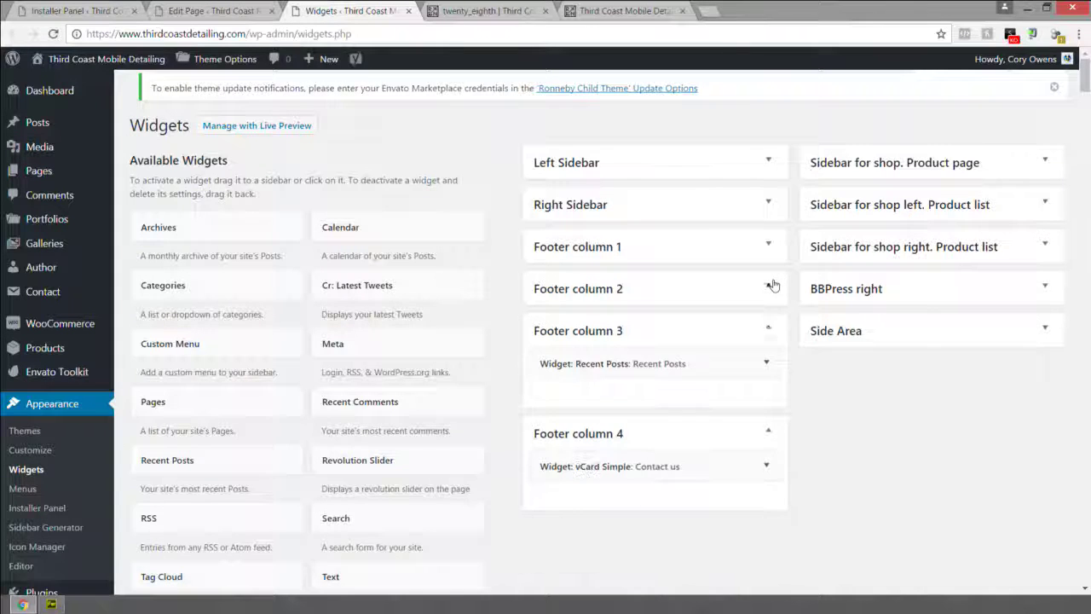
pyautogui.click(768, 331)
pyautogui.click(769, 370)
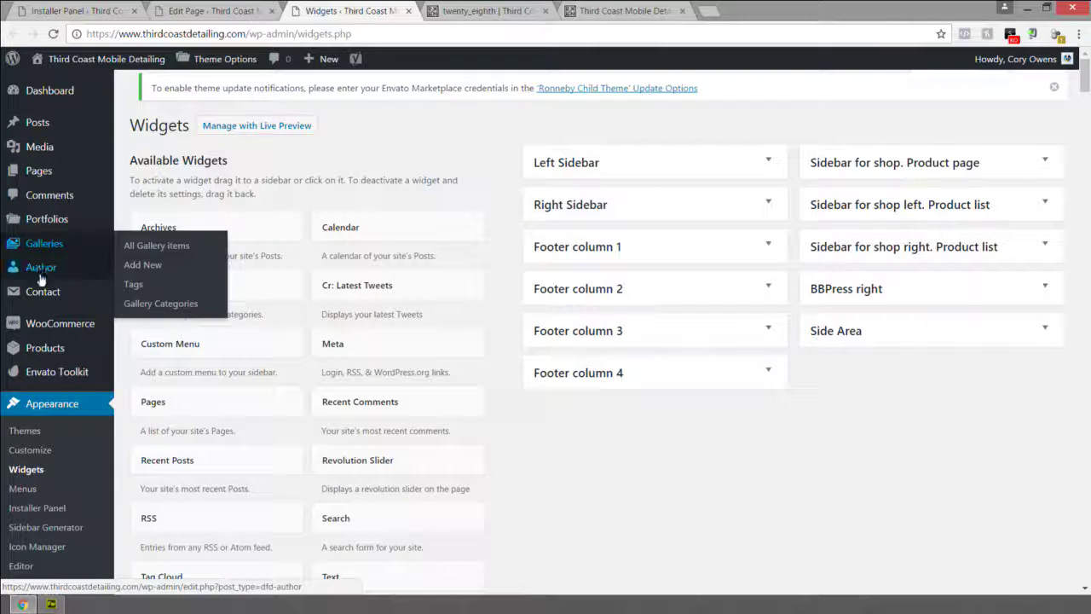
# Open the admin list of all pages in a new browser tab
pyautogui.moveTo(43, 290)
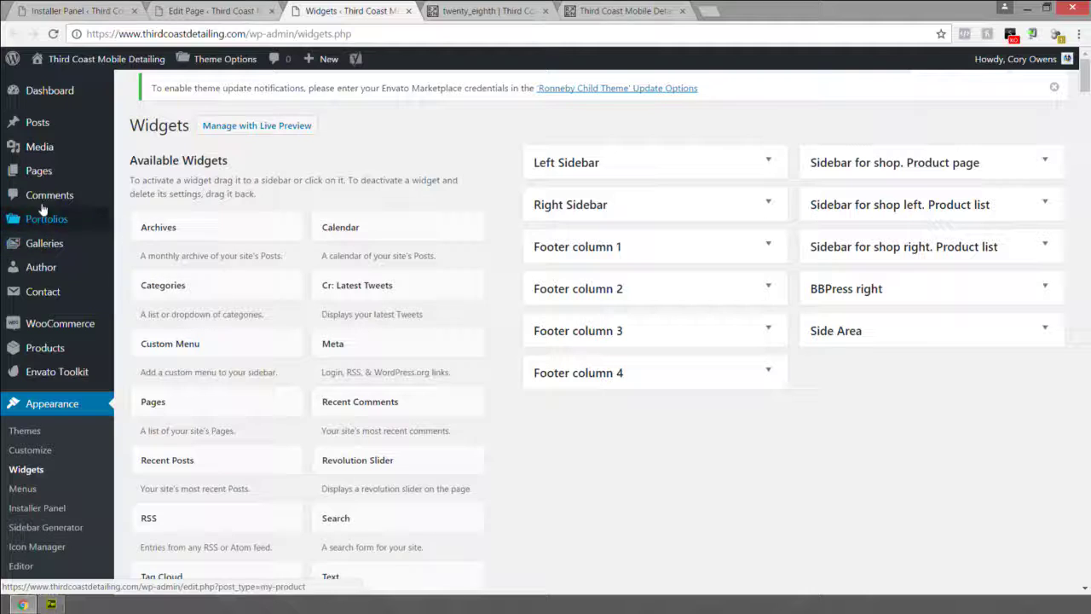
pyautogui.rightClick(41, 175)
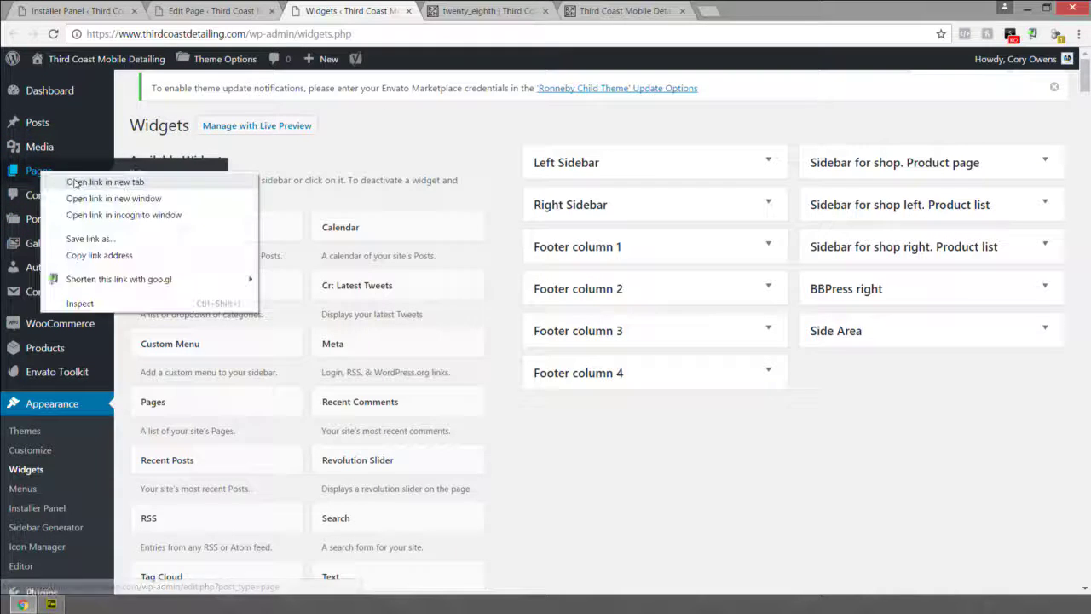
pyautogui.click(78, 181)
pyautogui.click(475, 11)
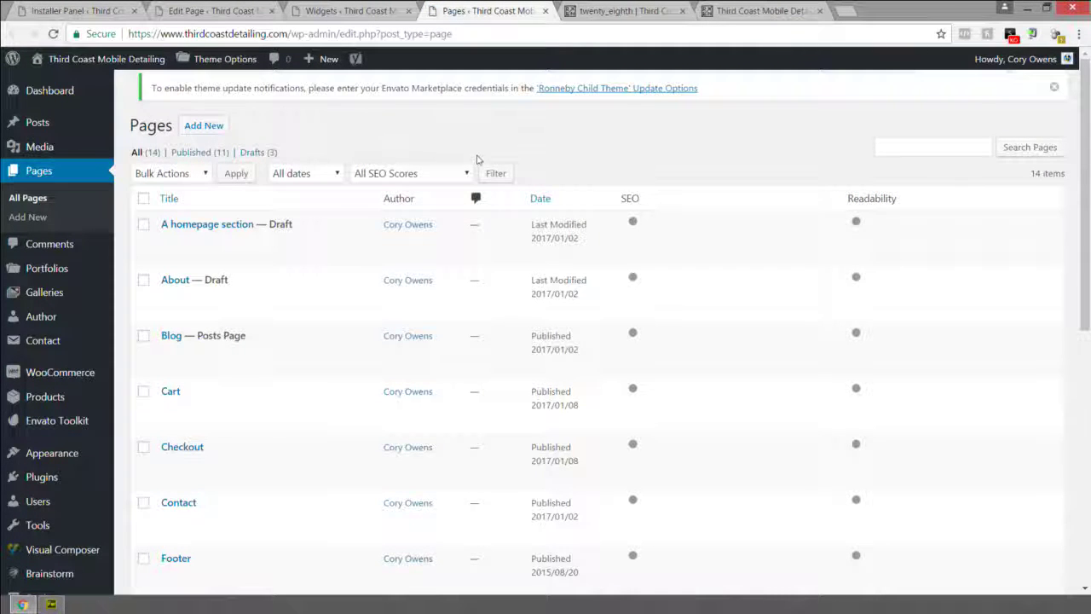
# Dismiss the theme update notice and open the Footer page for editing
pyautogui.click(1055, 89)
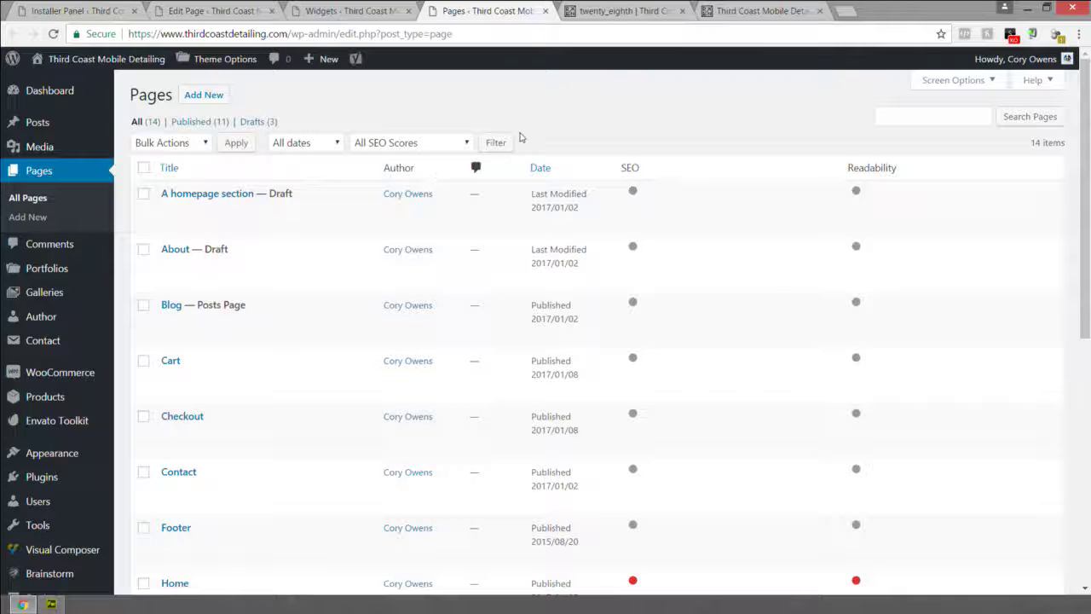
pyautogui.scroll(-2, 635, 168)
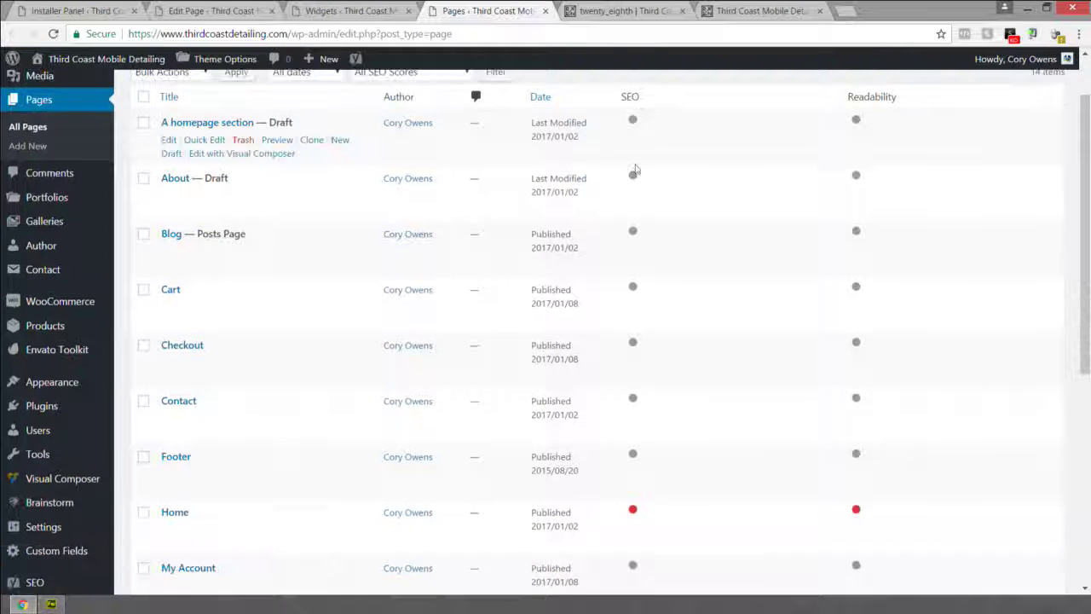
pyautogui.scroll(-1, 635, 168)
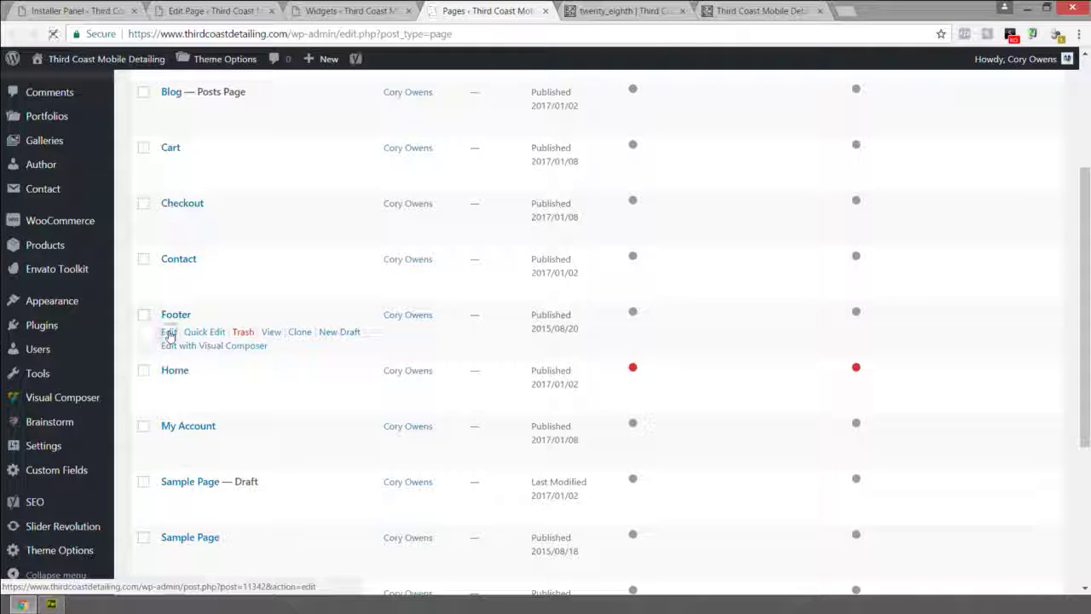
pyautogui.click(169, 334)
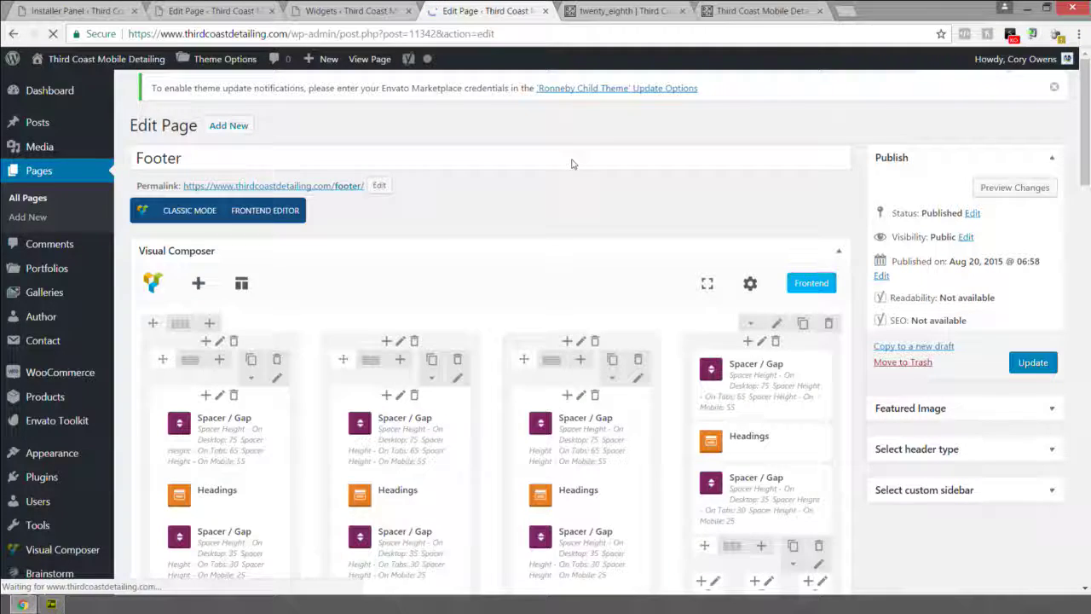
# Examine the four-column Visual Composer layout of the Footer page from the first row to the last spacer
pyautogui.scroll(-1, 573, 161)
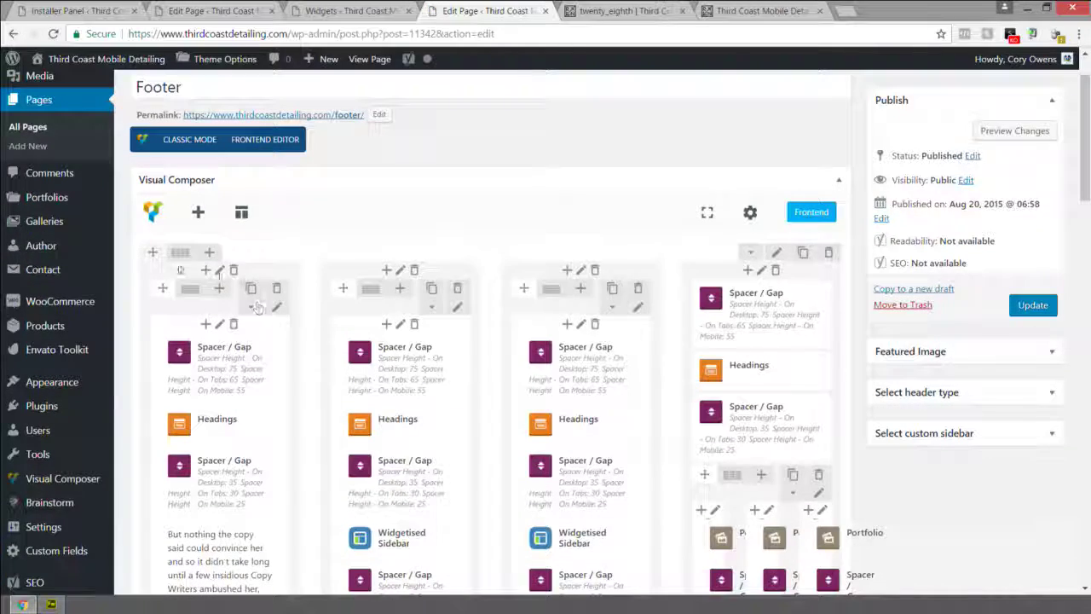
pyautogui.scroll(-1, 831, 254)
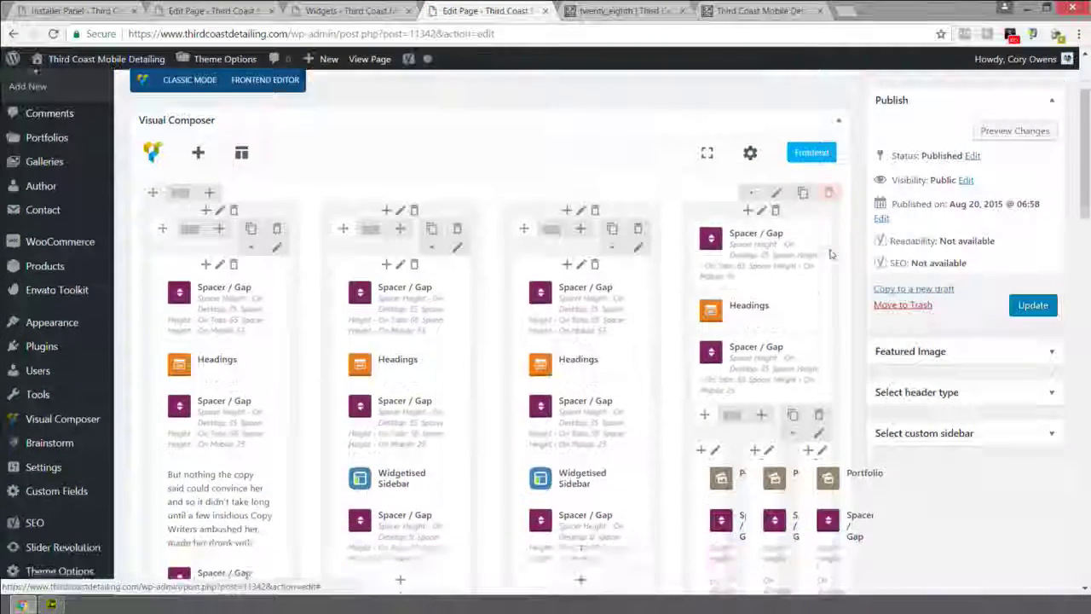
pyautogui.scroll(-2, 831, 254)
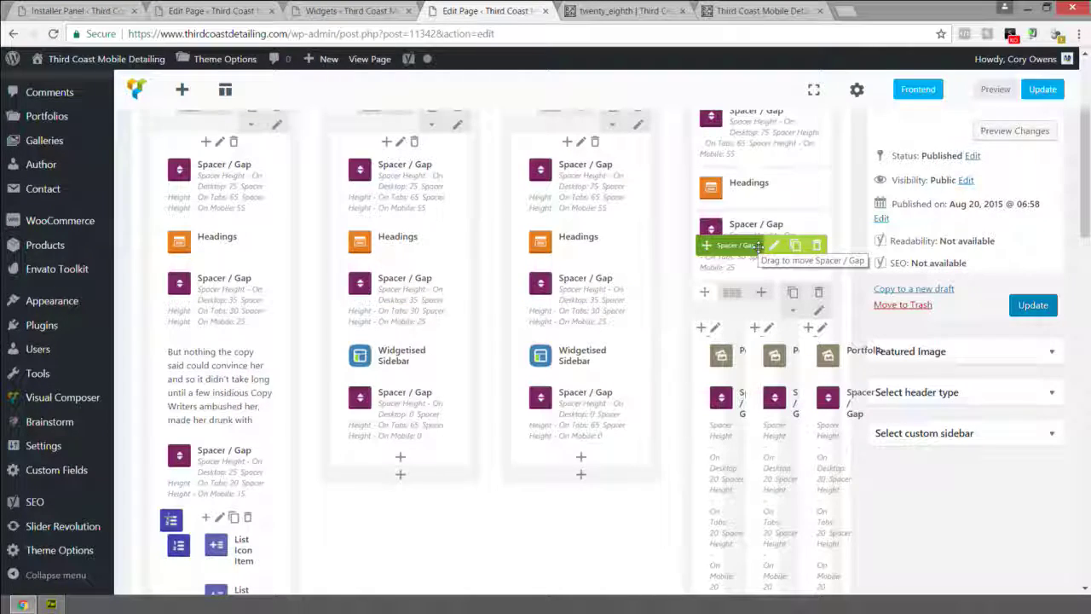
pyautogui.scroll(-1, 738, 273)
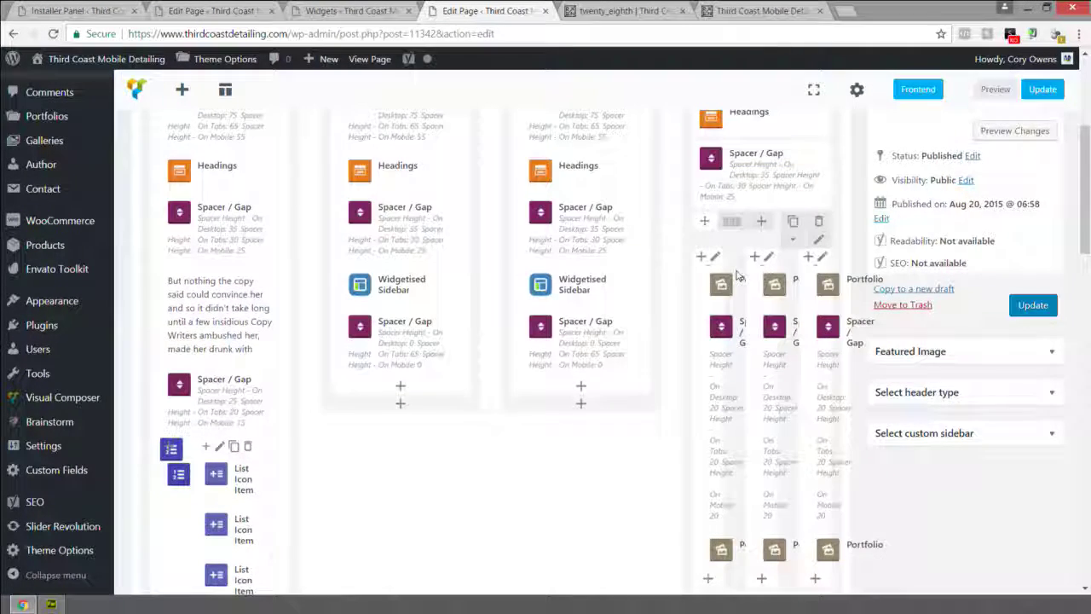
pyautogui.scroll(-2, 738, 275)
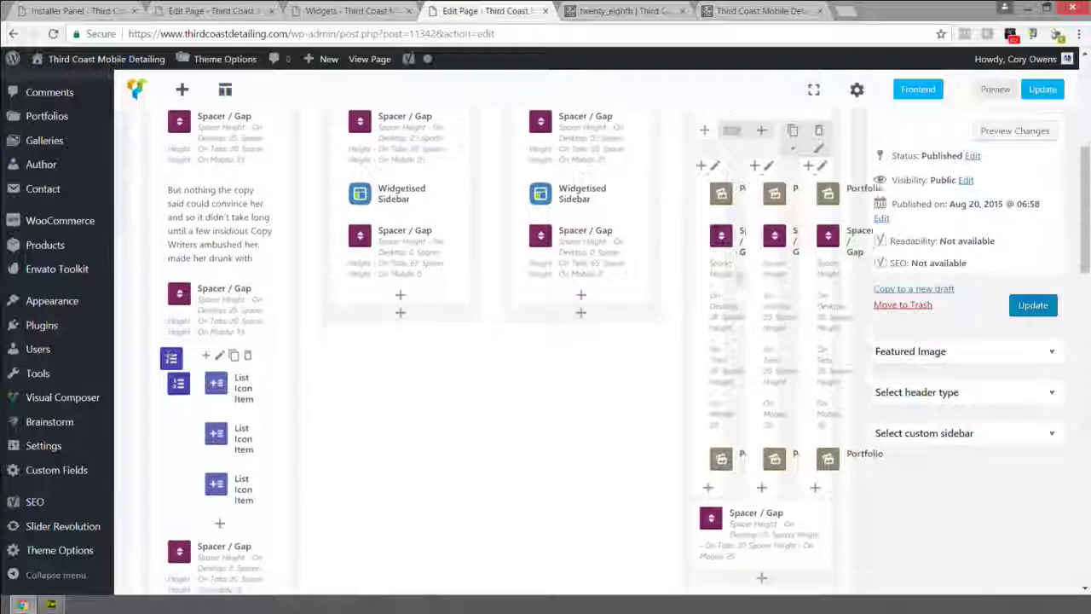
pyautogui.scroll(-2, 738, 275)
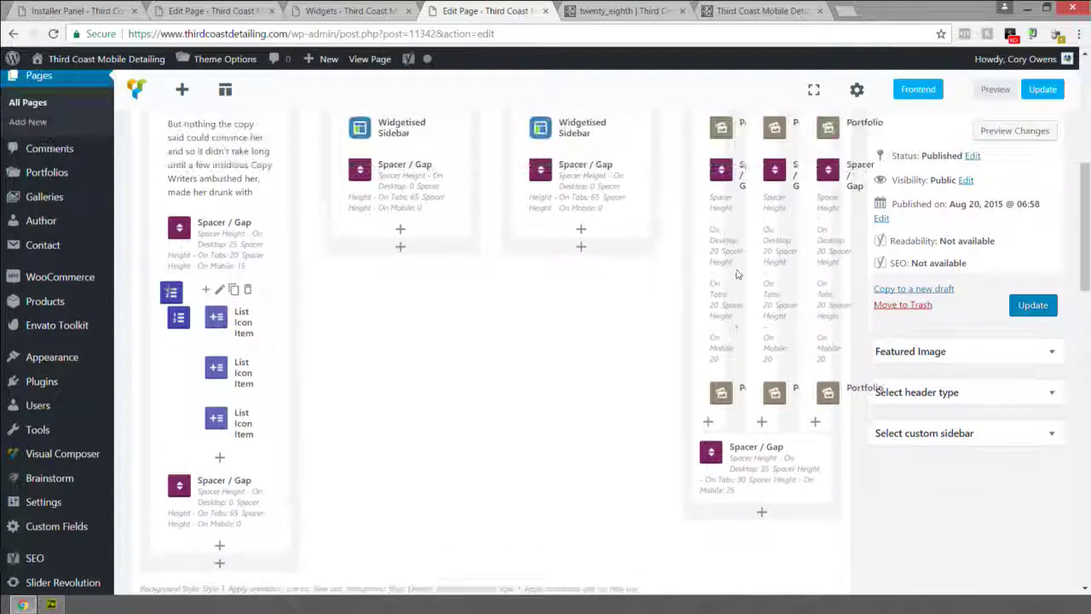
pyautogui.scroll(3, 738, 274)
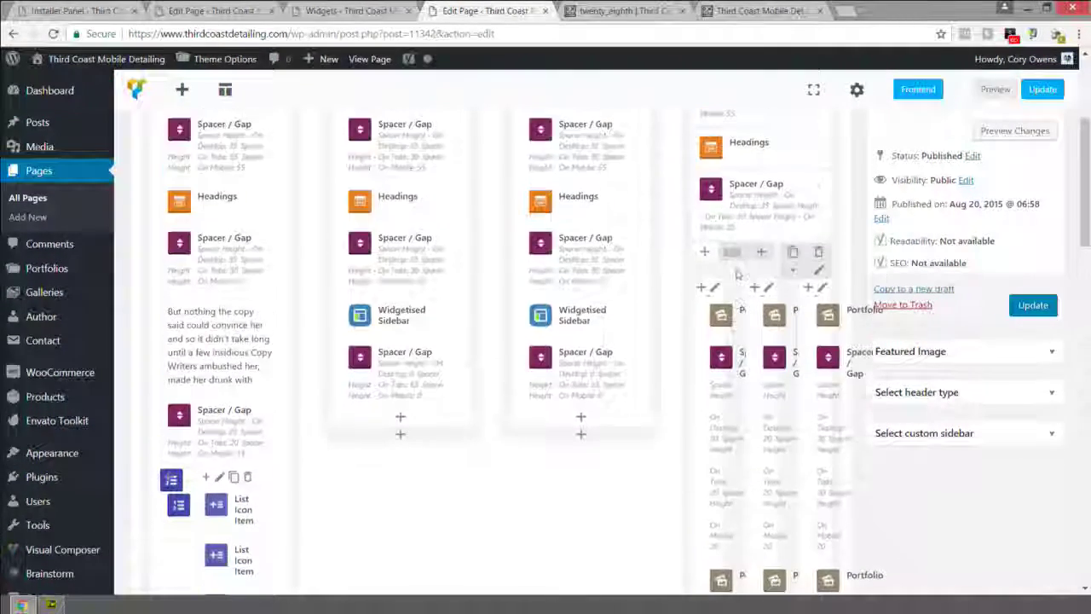
pyautogui.moveTo(738, 274); pyautogui.dragTo(706, 198)
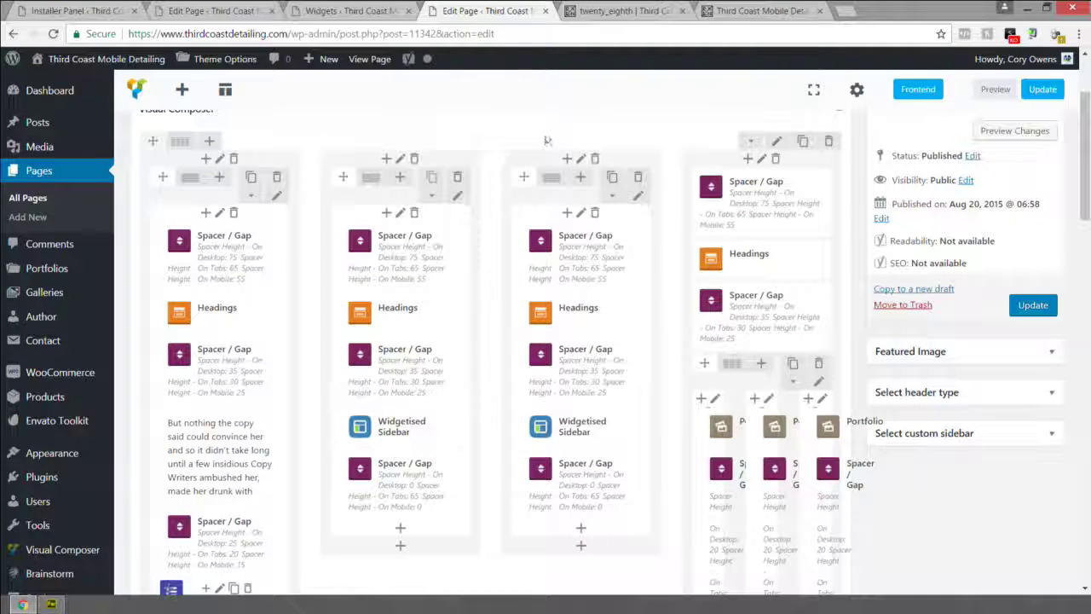
# Compare the live demo site's About Us, Categories, Recent News and Gallery footer columns with the Footer page's layout
pyautogui.hotkey('ctrl', 'Tab')
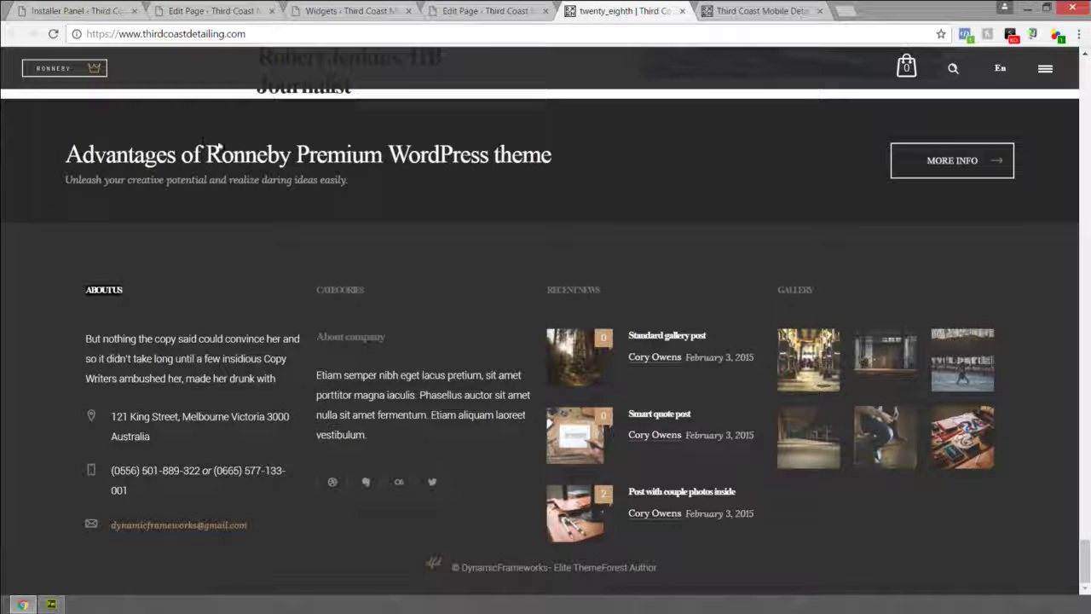
pyautogui.click(478, 10)
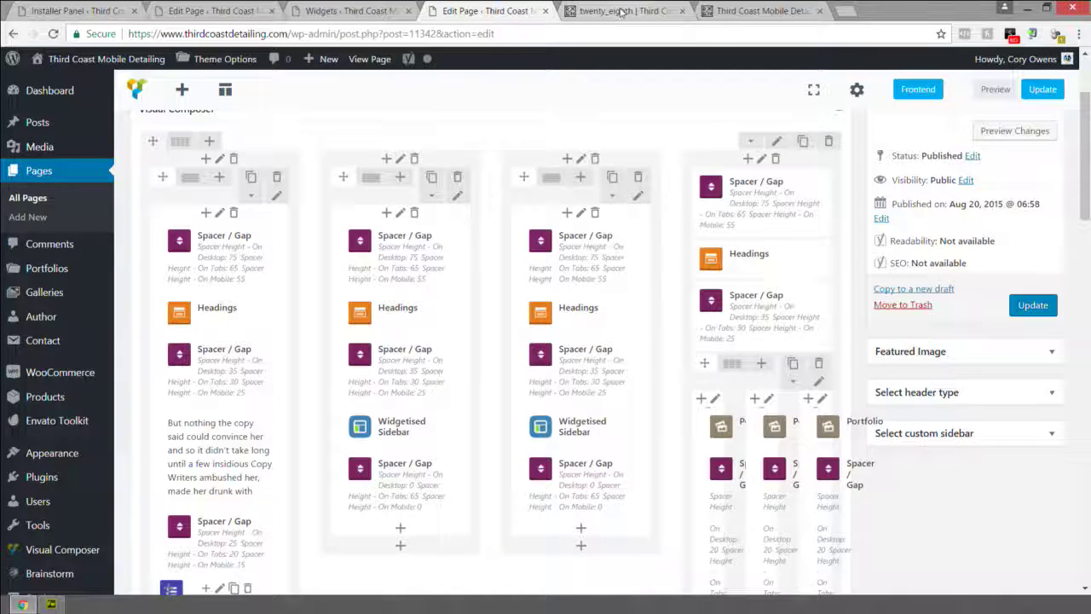
pyautogui.click(576, 10)
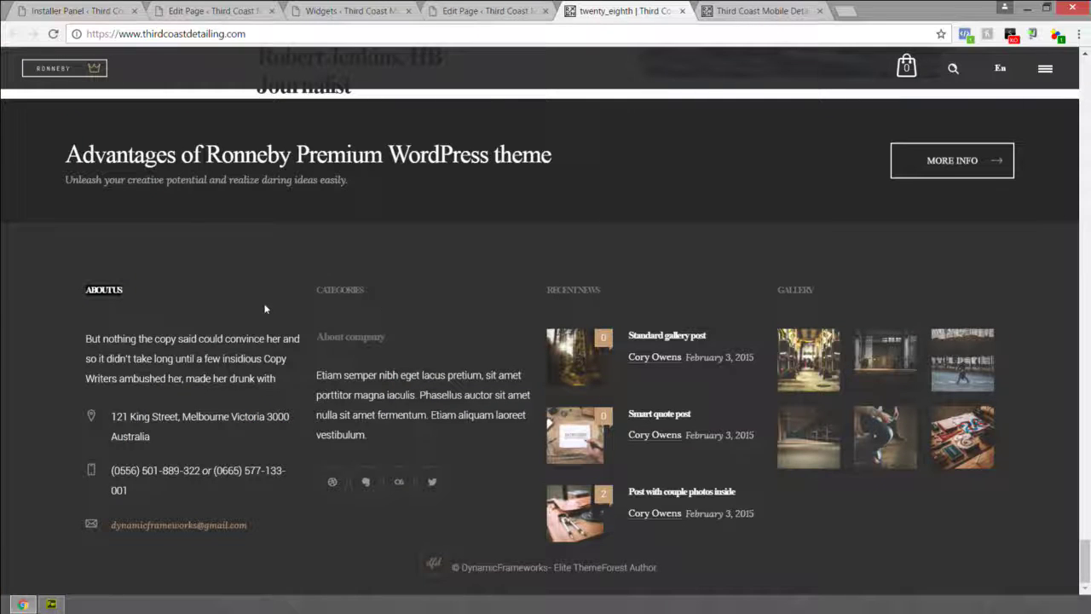
pyautogui.moveTo(80, 286); pyautogui.dragTo(1005, 499)
pyautogui.click(1002, 513)
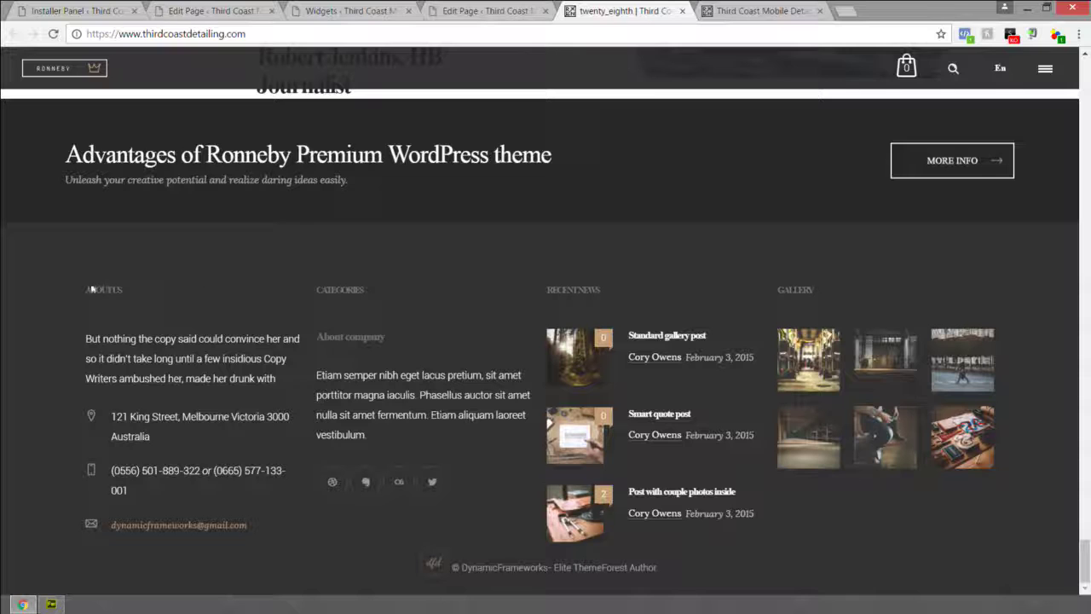
pyautogui.moveTo(83, 290); pyautogui.dragTo(123, 290)
pyautogui.moveTo(280, 322); pyautogui.dragTo(978, 517)
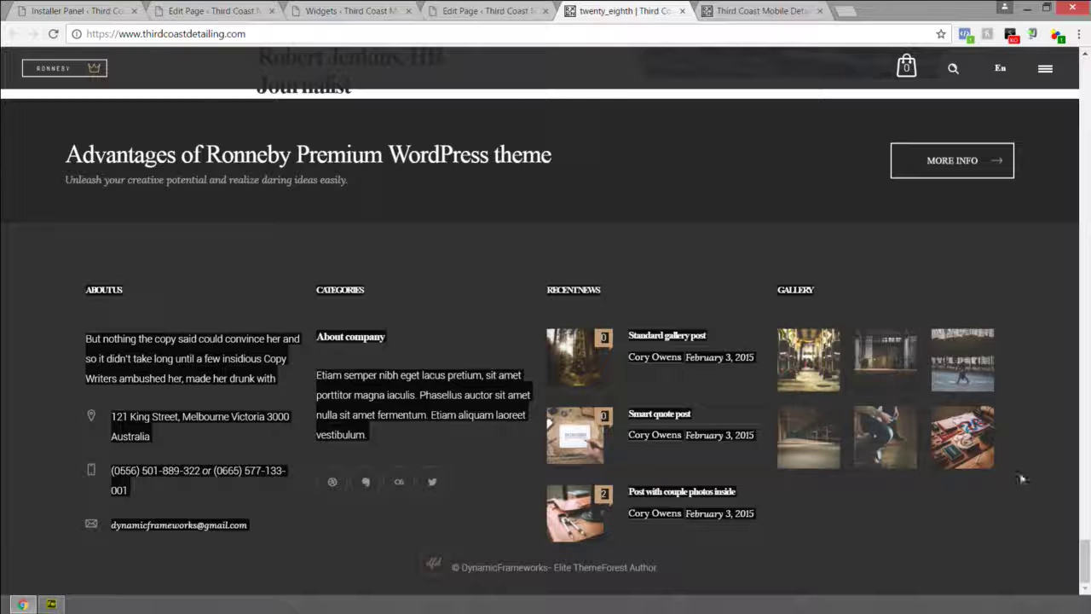
pyautogui.click(492, 291)
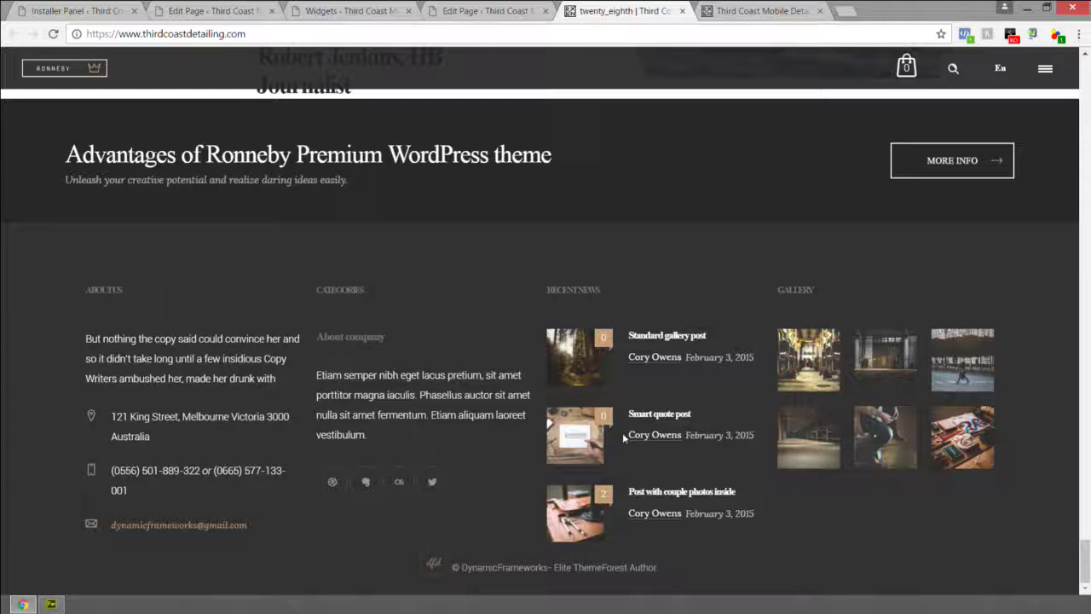
pyautogui.scroll(5, 683, 346)
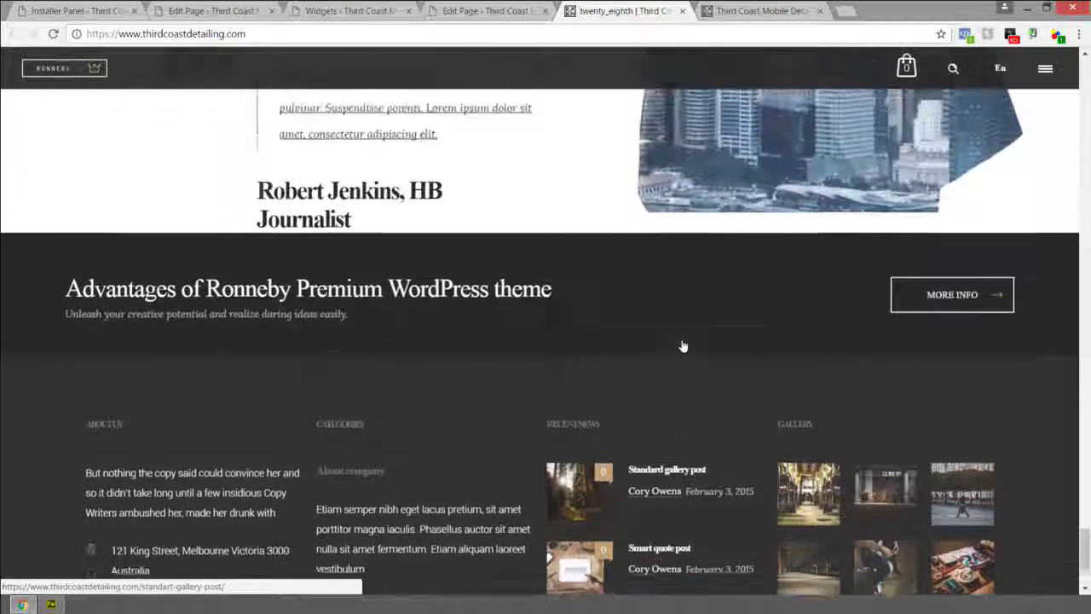
pyautogui.scroll(-4, 682, 347)
pyautogui.scroll(-1, 704, 335)
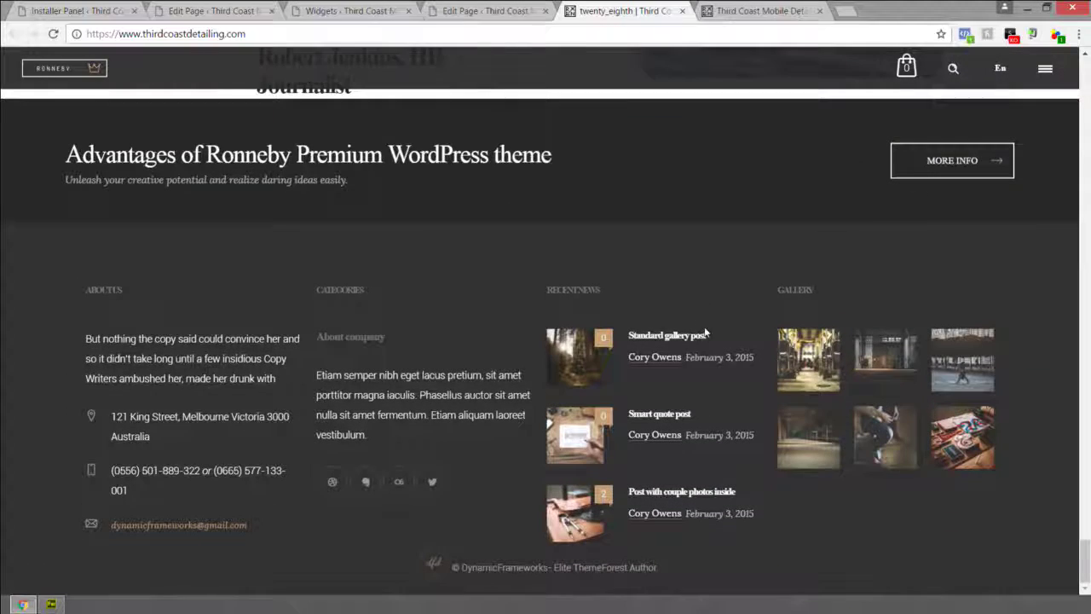
# Return to the Footer page's editor, check its title and dismiss the theme update notice
pyautogui.click(480, 11)
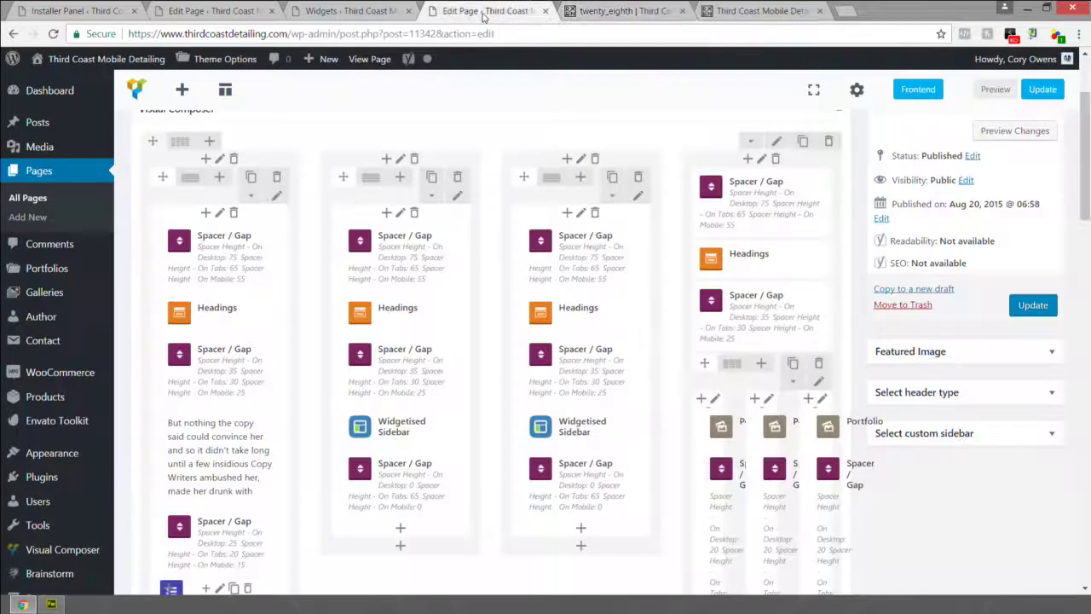
pyautogui.scroll(2, 354, 152)
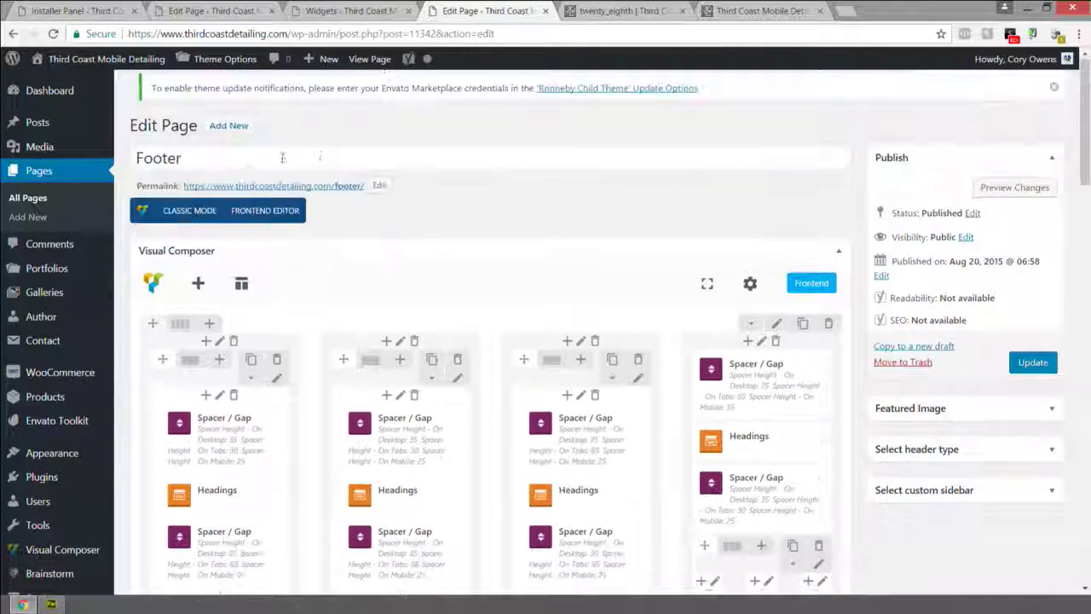
pyautogui.doubleClick(173, 159)
pyautogui.click(387, 147)
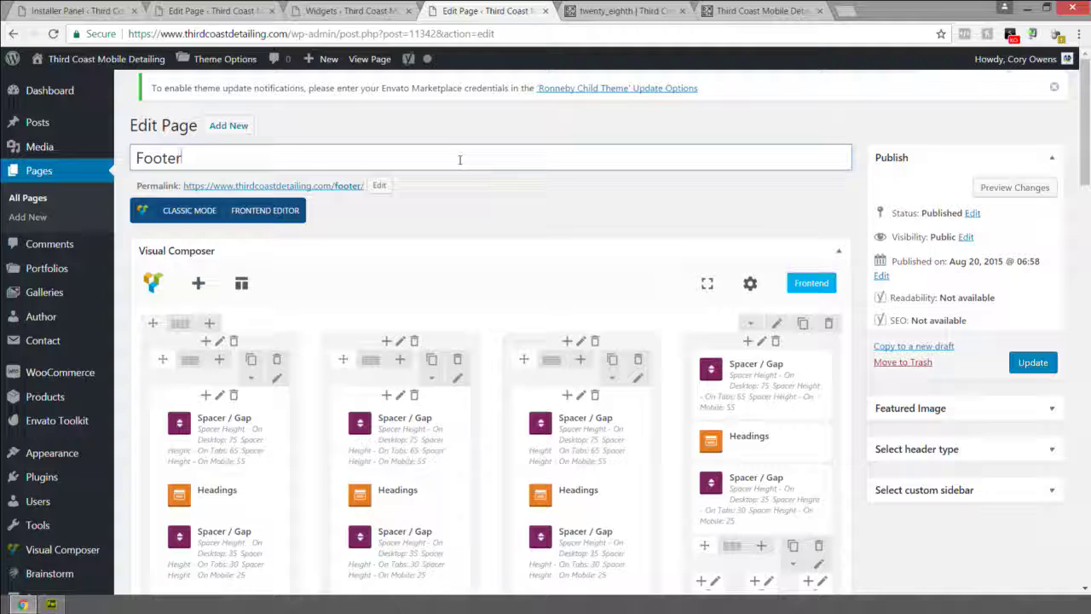
pyautogui.click(1055, 87)
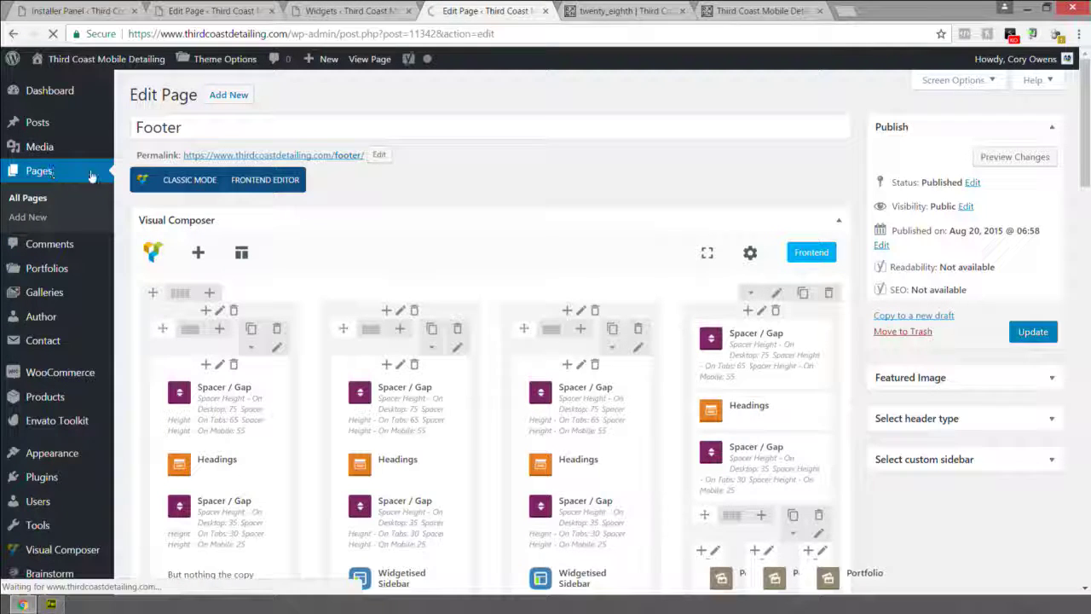
# Open the list of all pages and clone the twenty_eighth front page
pyautogui.click(50, 171)
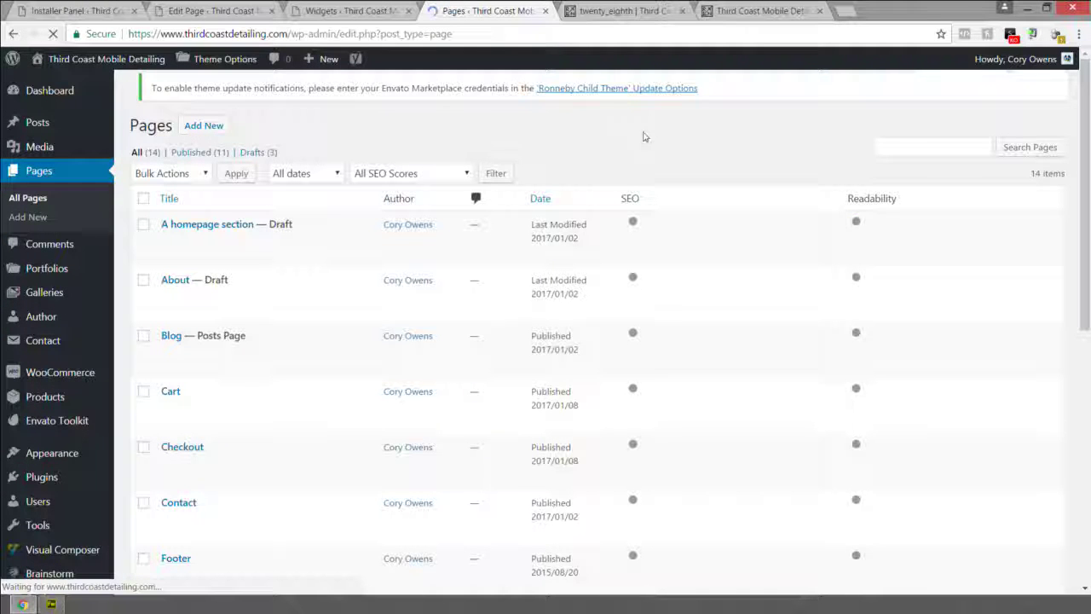
pyautogui.scroll(-1, 643, 137)
pyautogui.scroll(-6, 644, 136)
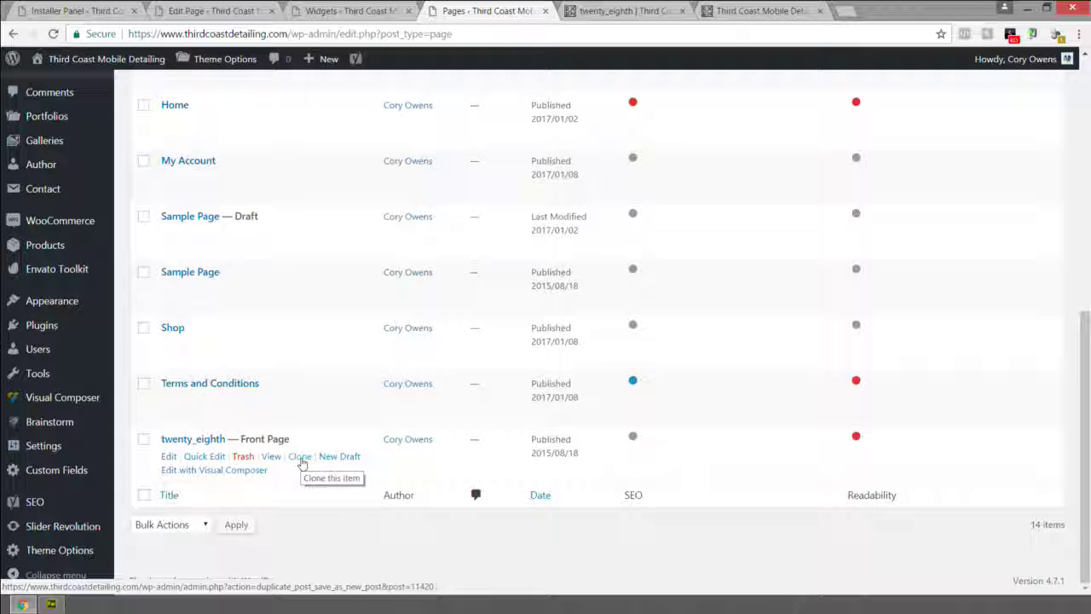
pyautogui.click(300, 457)
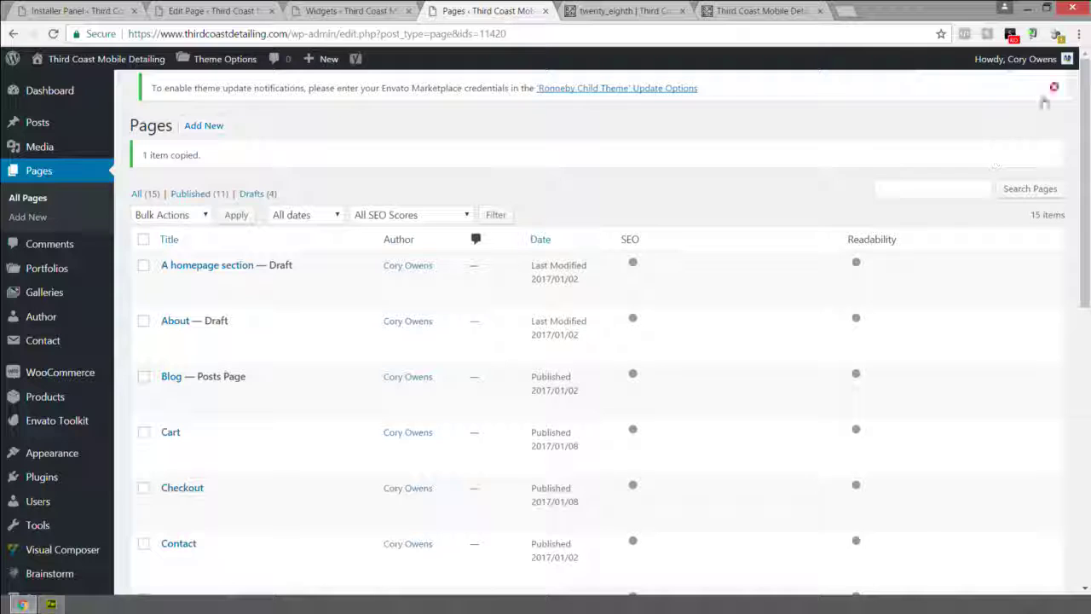
# Dismiss the theme update notice and locate the cloned twenty_eighth draft in the pages list
pyautogui.click(1054, 87)
pyautogui.scroll(-2, 480, 336)
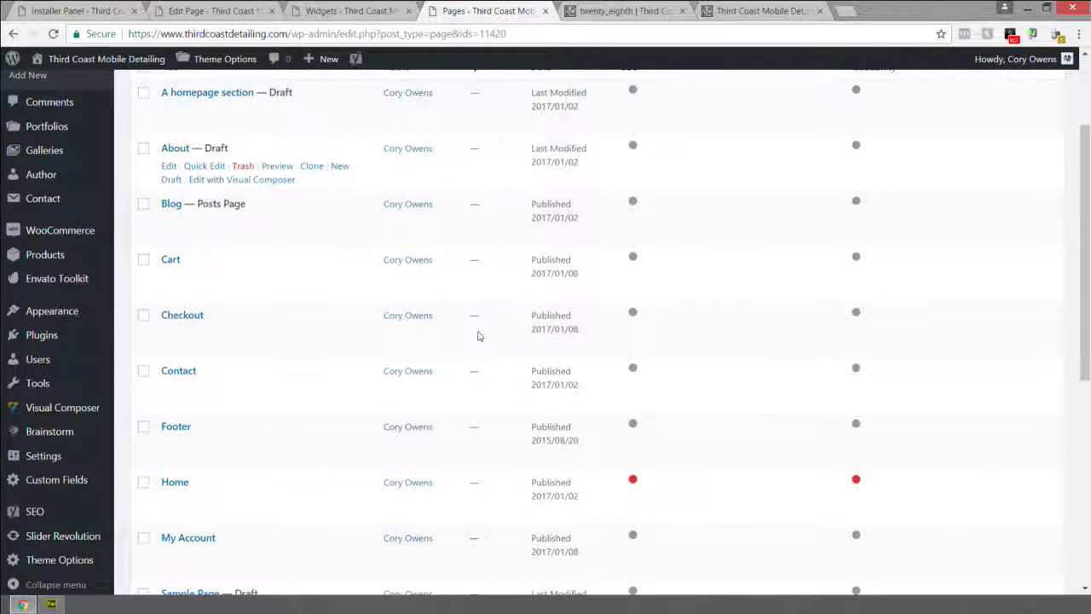
pyautogui.scroll(-5, 478, 334)
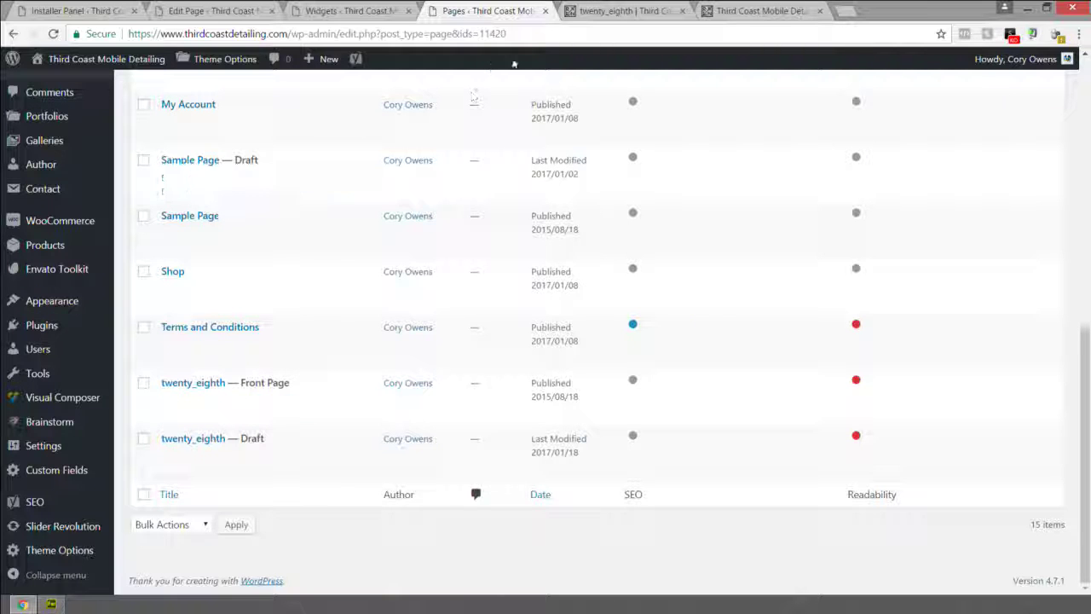
# Close the browser tabs holding the pages list, the live demo homepage and the plain Home page
pyautogui.click(546, 11)
pyautogui.click(545, 11)
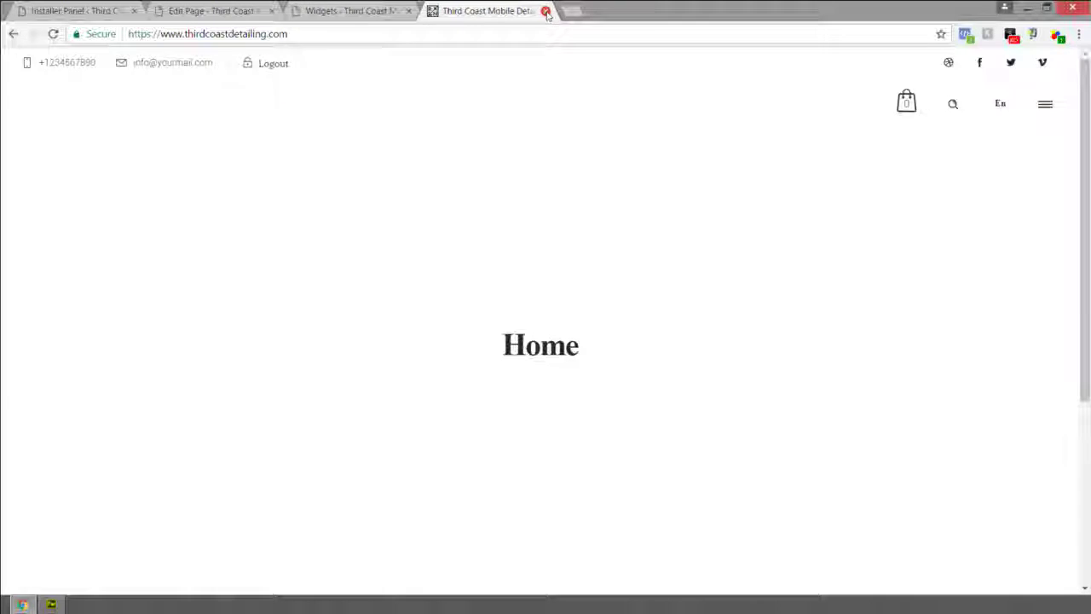
pyautogui.click(545, 11)
# Switch back to the twenty_eighth page's editor and review its last row with the heading and Advanced Button
pyautogui.click(215, 12)
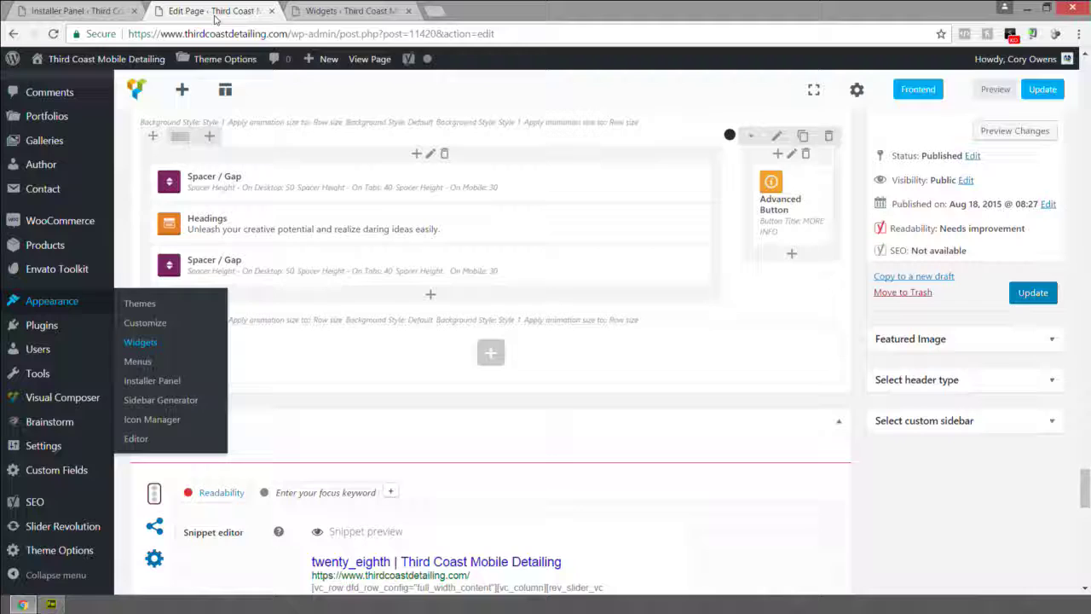
pyautogui.click(75, 12)
pyautogui.click(216, 11)
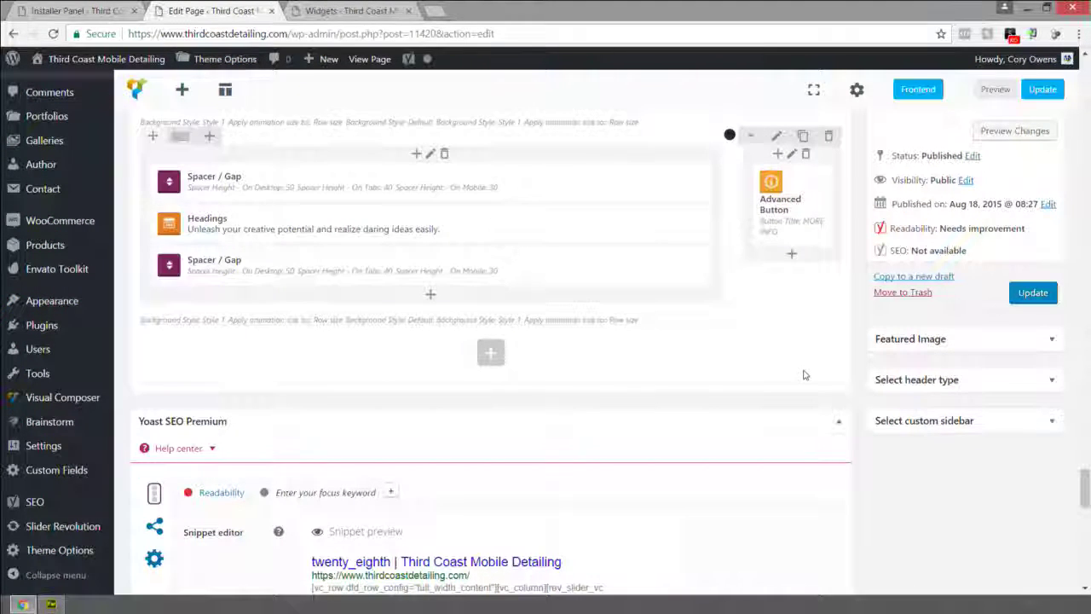
pyautogui.scroll(1, 804, 373)
pyautogui.scroll(1, 797, 350)
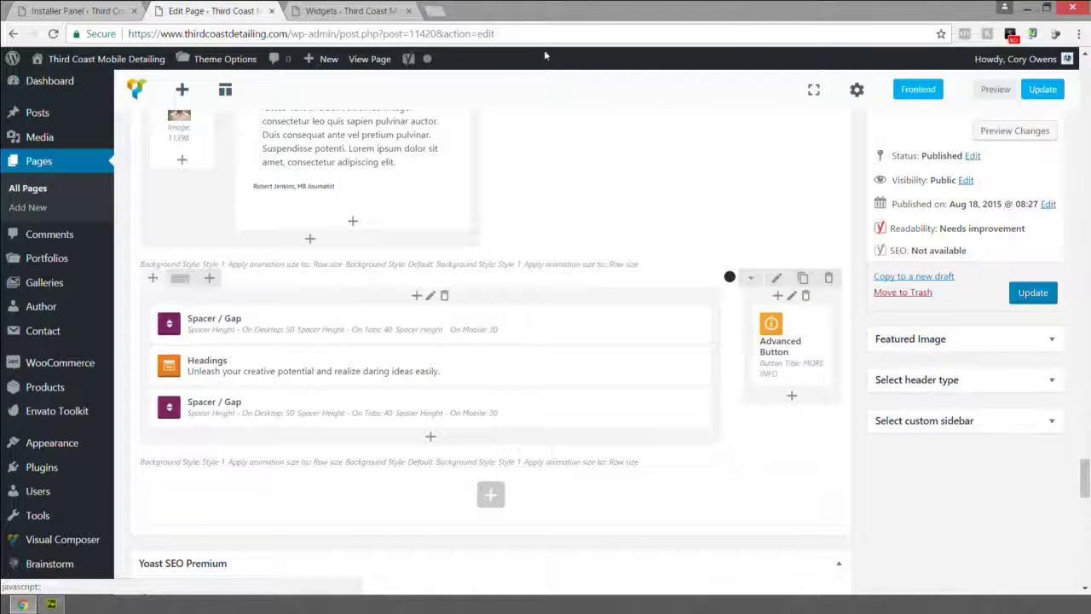
# Visit the live site from the Widgets admin page and review the homepage's slider, feature list and laptop image sections
pyautogui.click(324, 9)
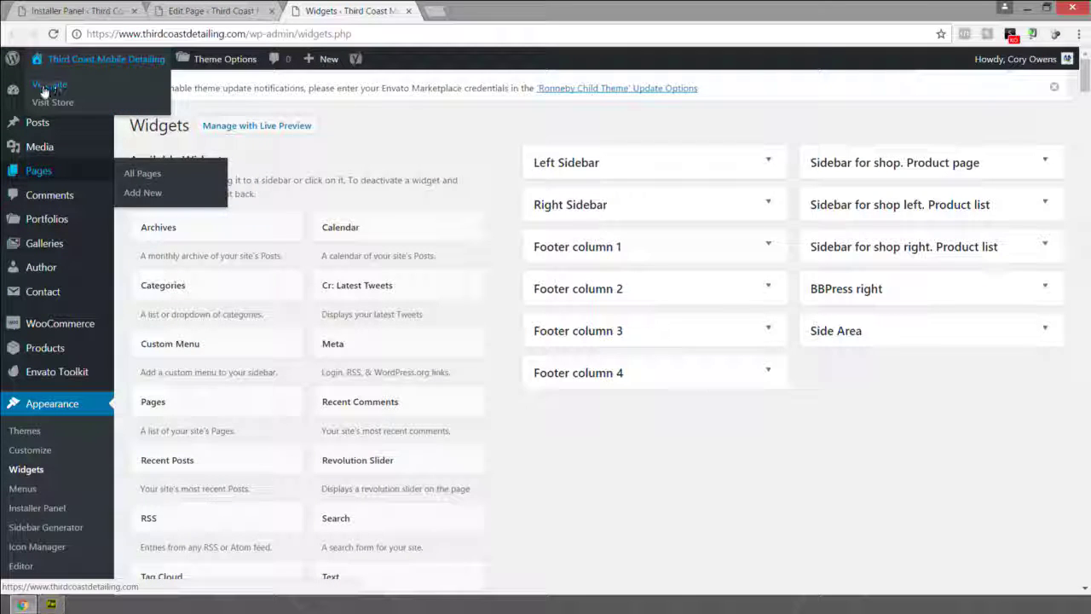
pyautogui.click(45, 91)
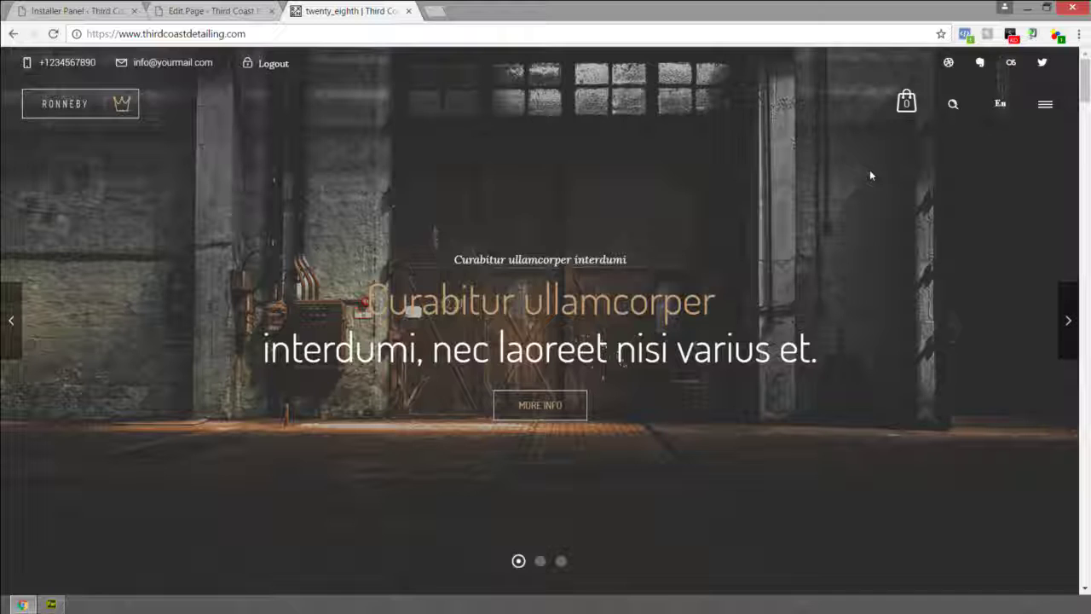
pyautogui.scroll(-5, 832, 215)
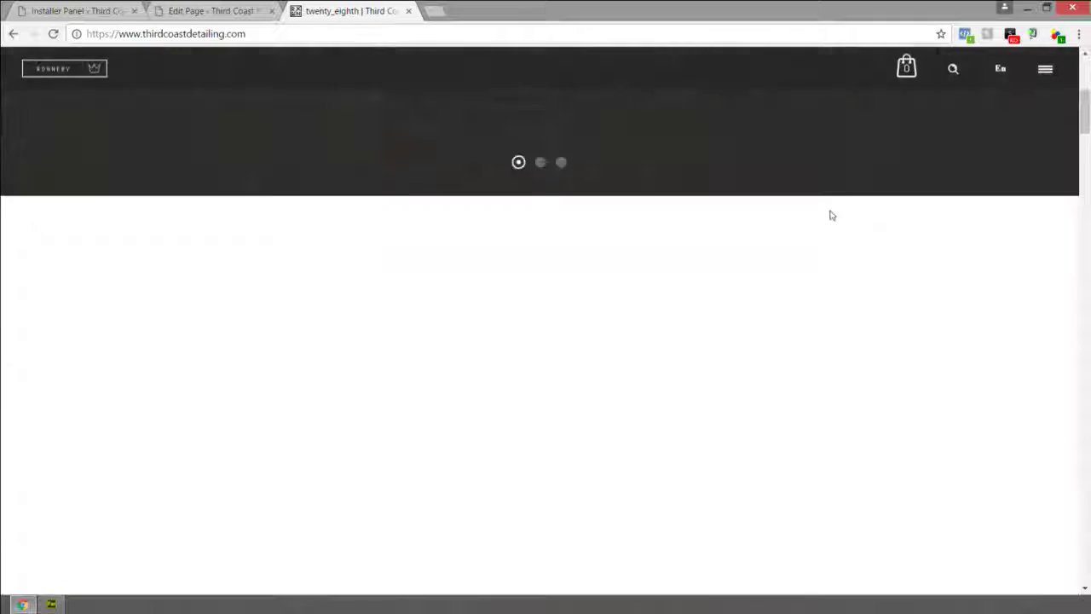
pyautogui.scroll(-2, 832, 216)
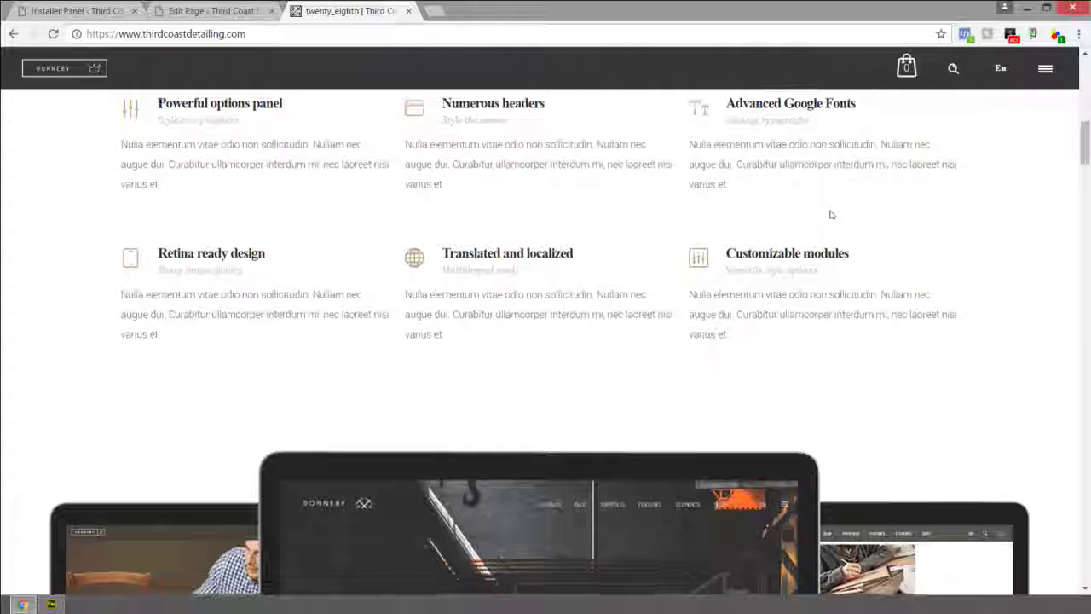
pyautogui.scroll(2, 832, 215)
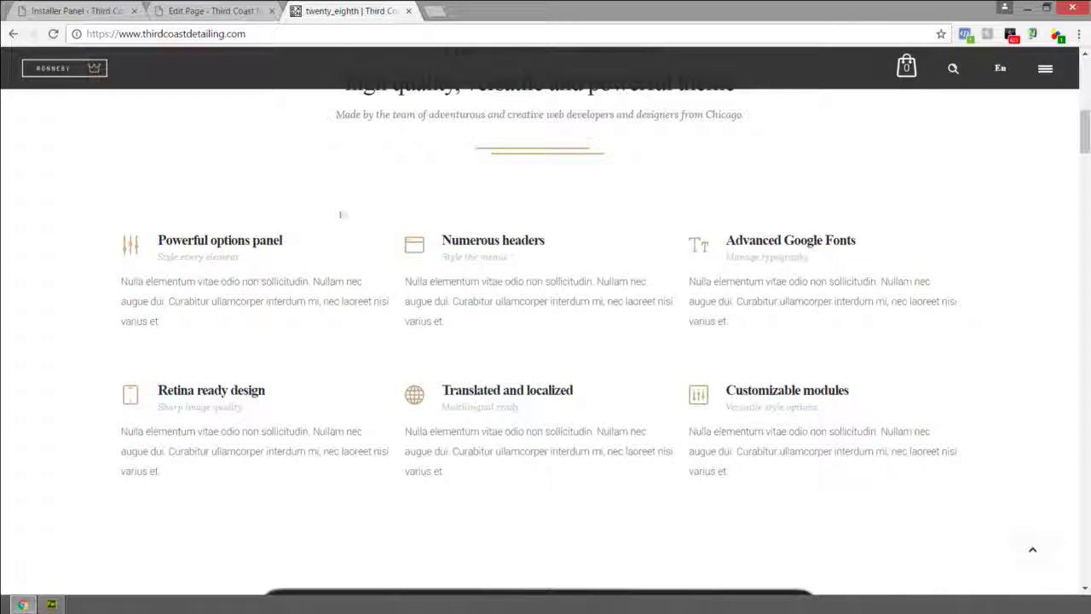
pyautogui.scroll(-6, 262, 254)
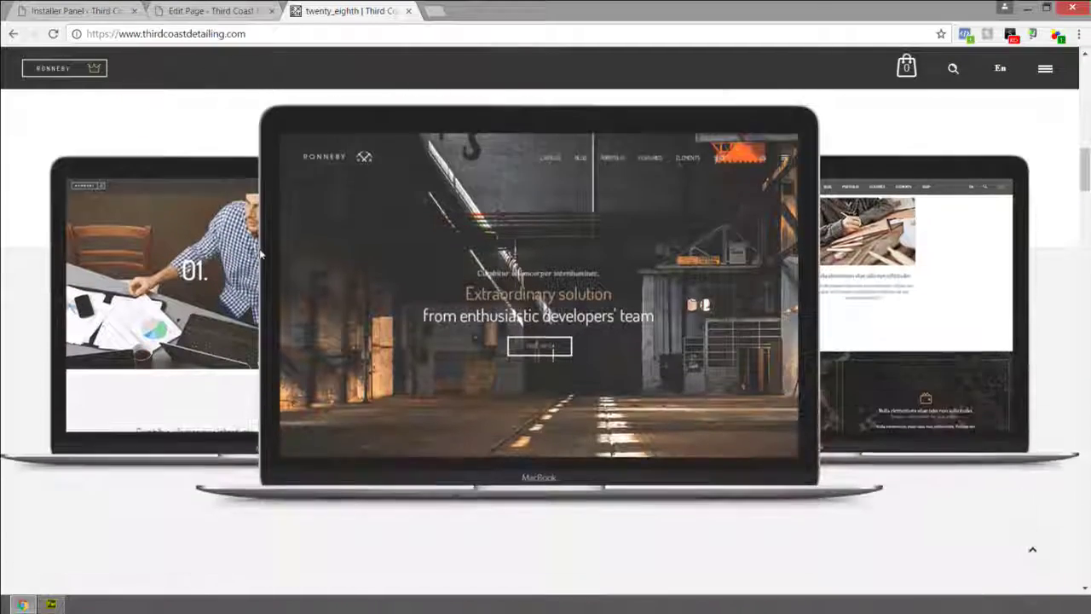
# Review the live homepage's "Benefits of cooperation with us" section, highlighting the captions under its three images
pyautogui.scroll(-8, 262, 254)
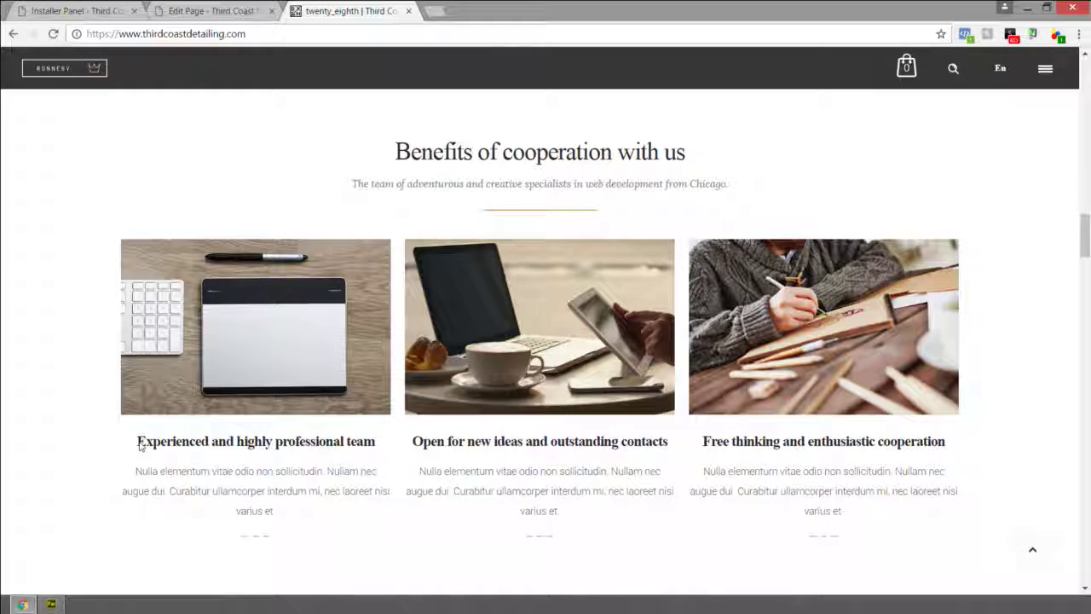
pyautogui.moveTo(127, 442); pyautogui.dragTo(409, 450)
pyautogui.click(620, 388)
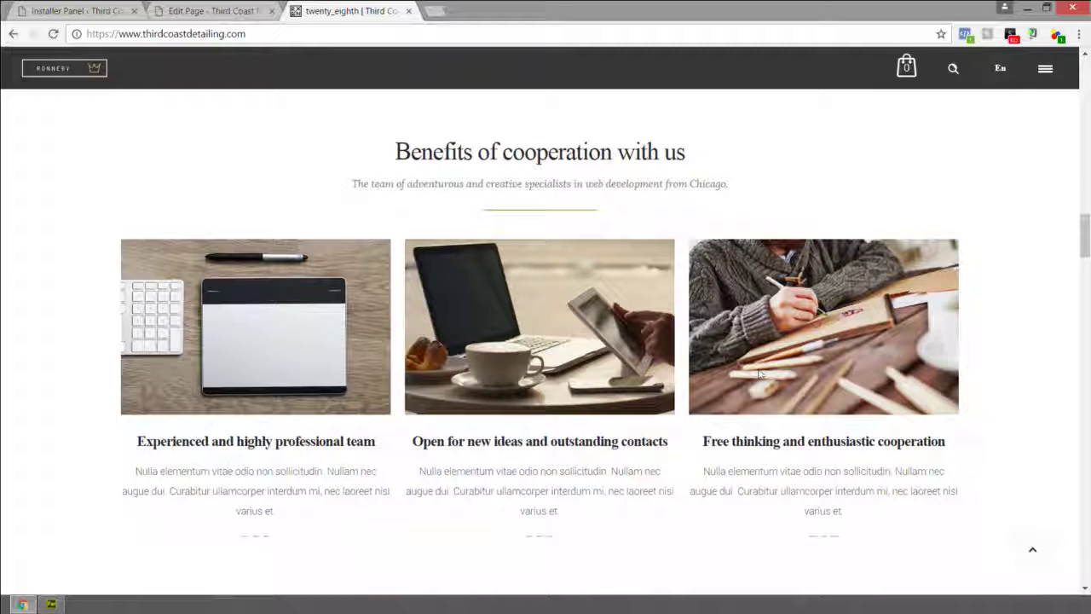
pyautogui.moveTo(750, 471); pyautogui.dragTo(716, 430)
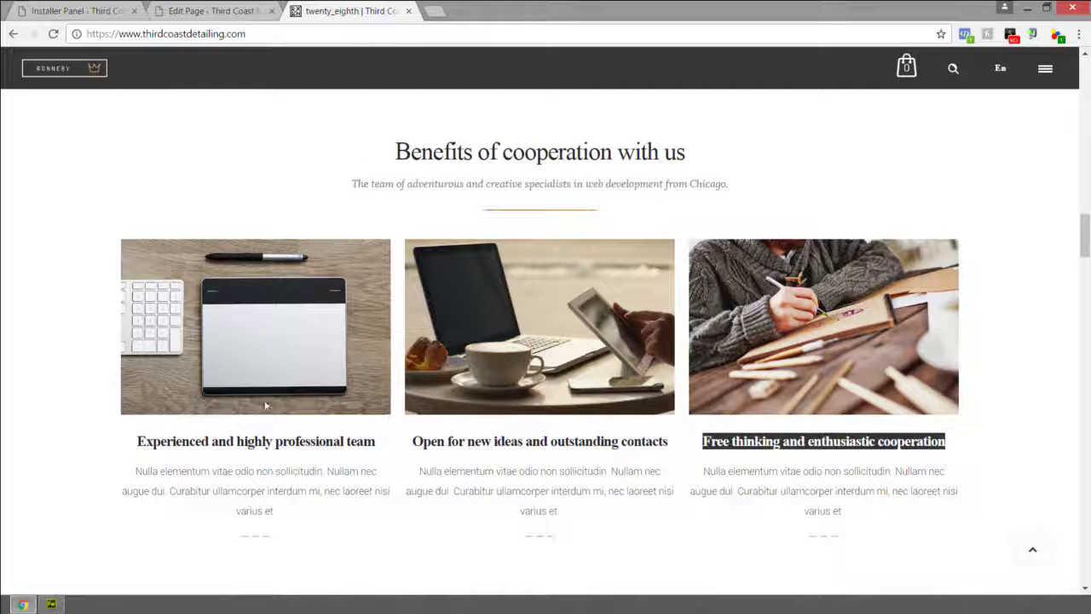
# Locate the row in the twenty_eighth page editor with the three Single Image and Info Box columns matching the benefits section
pyautogui.click(213, 11)
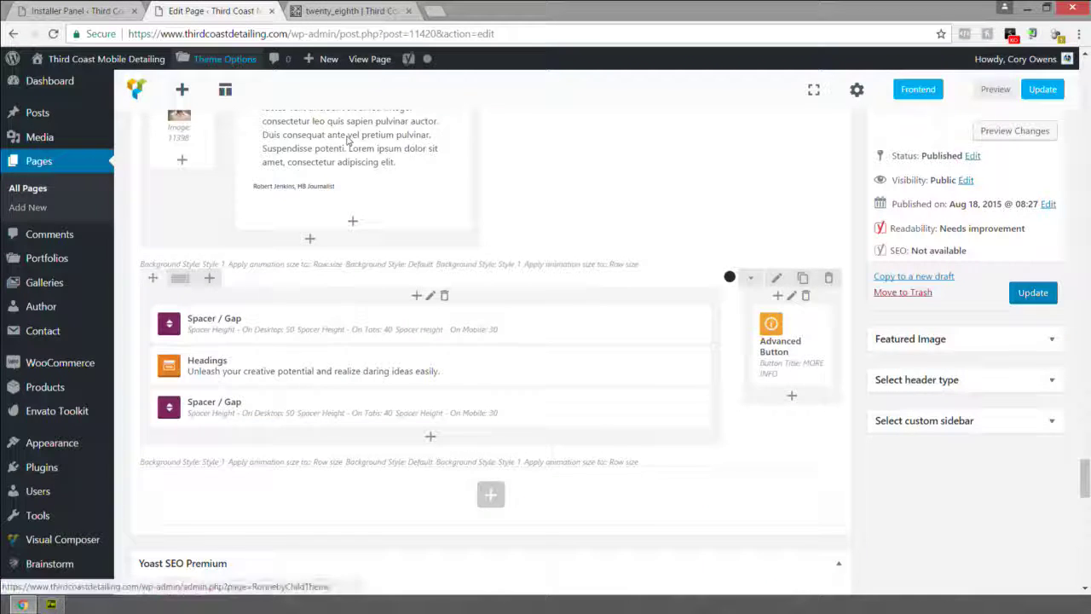
pyautogui.scroll(8, 346, 139)
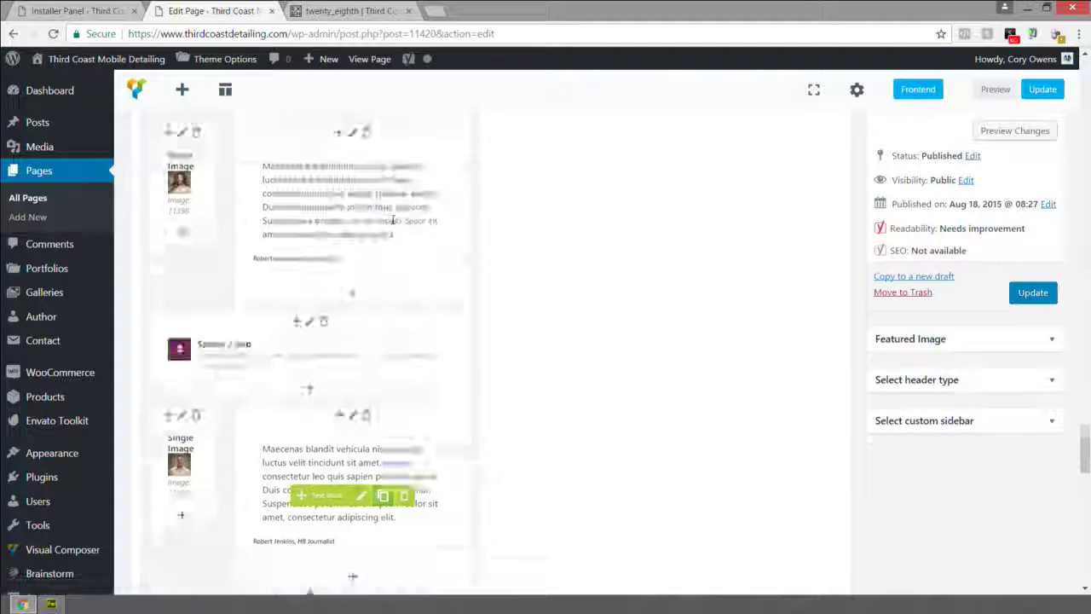
pyautogui.scroll(10, 393, 219)
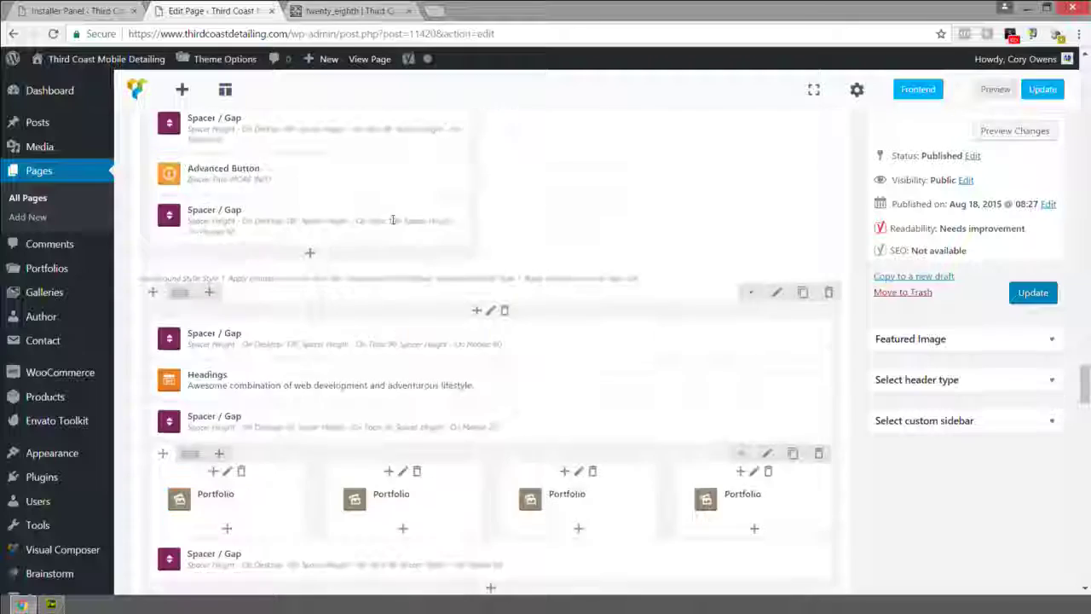
pyautogui.scroll(10, 393, 224)
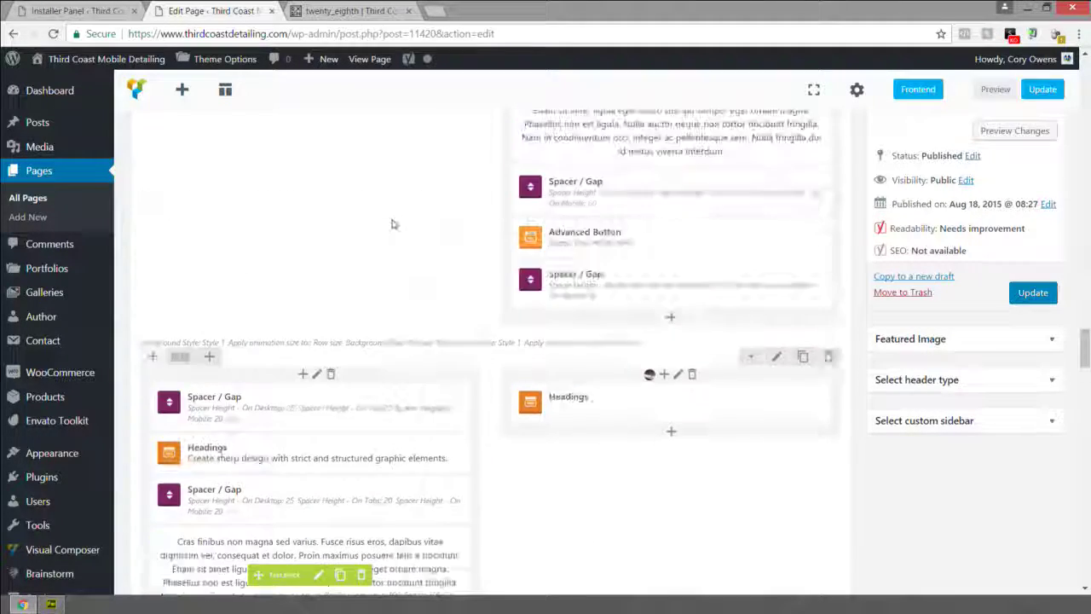
pyautogui.scroll(10, 393, 224)
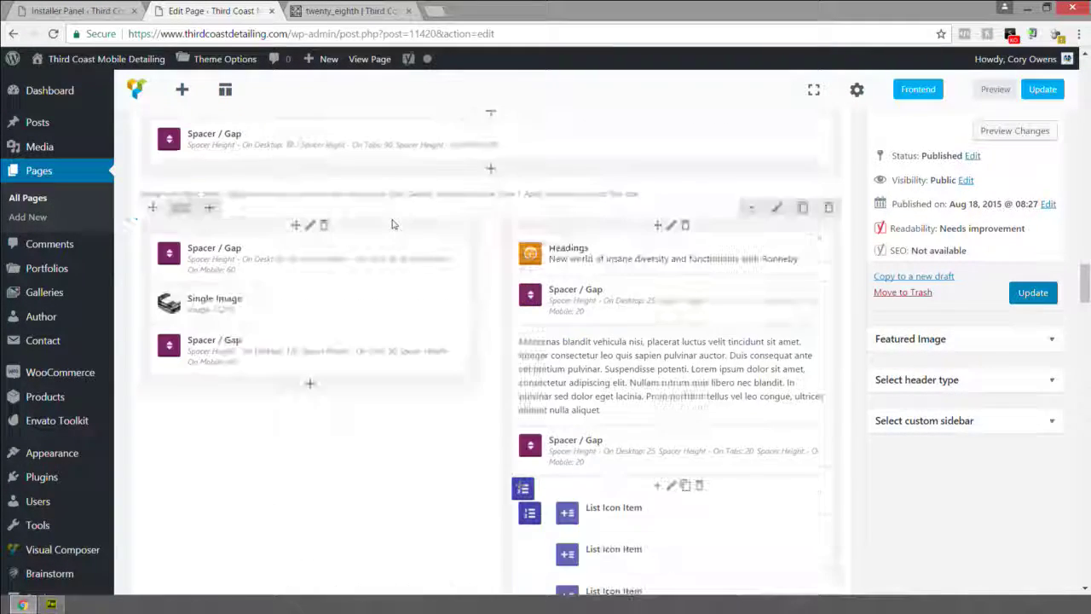
pyautogui.scroll(10, 393, 224)
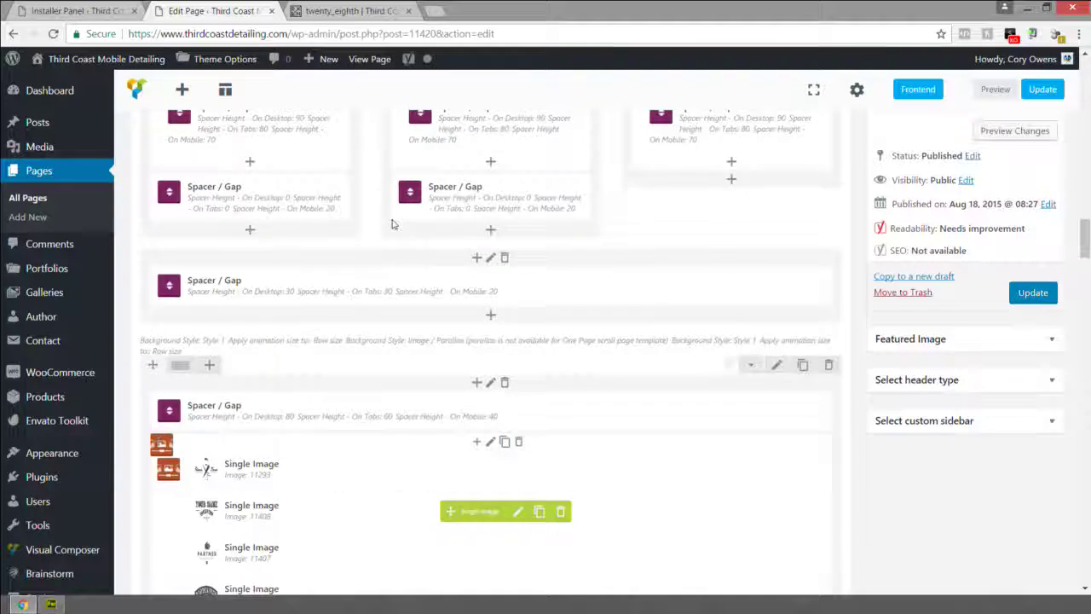
pyautogui.scroll(10, 393, 224)
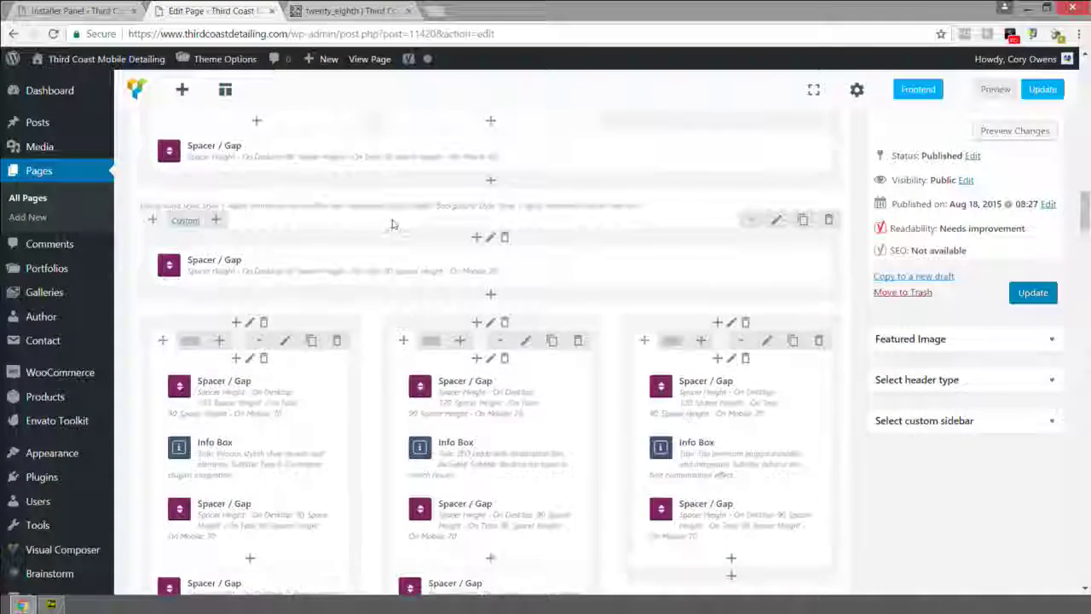
pyautogui.scroll(10, 393, 225)
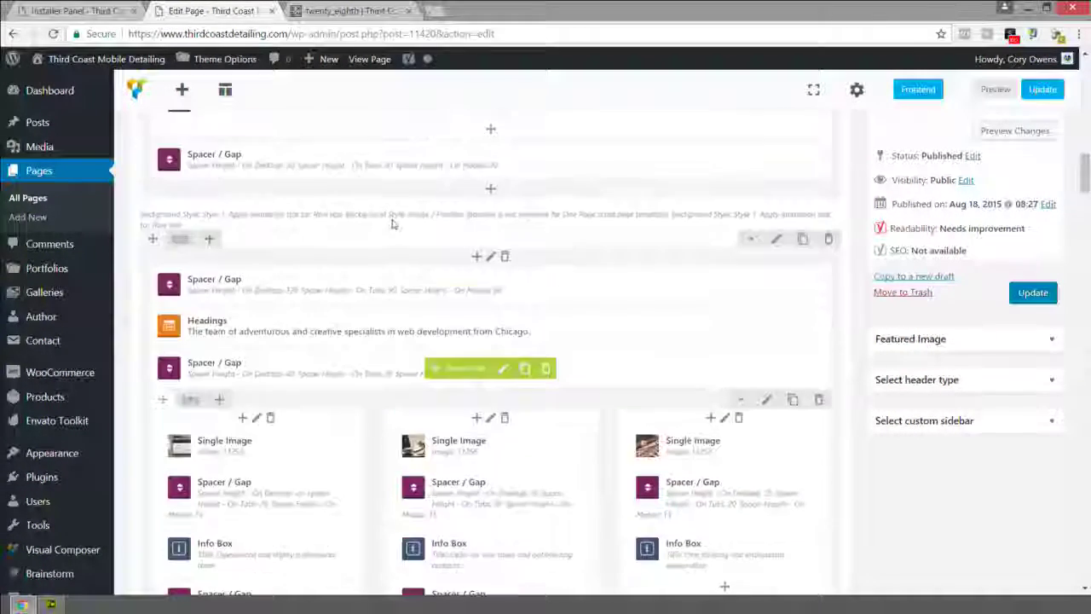
pyautogui.scroll(-5, 393, 225)
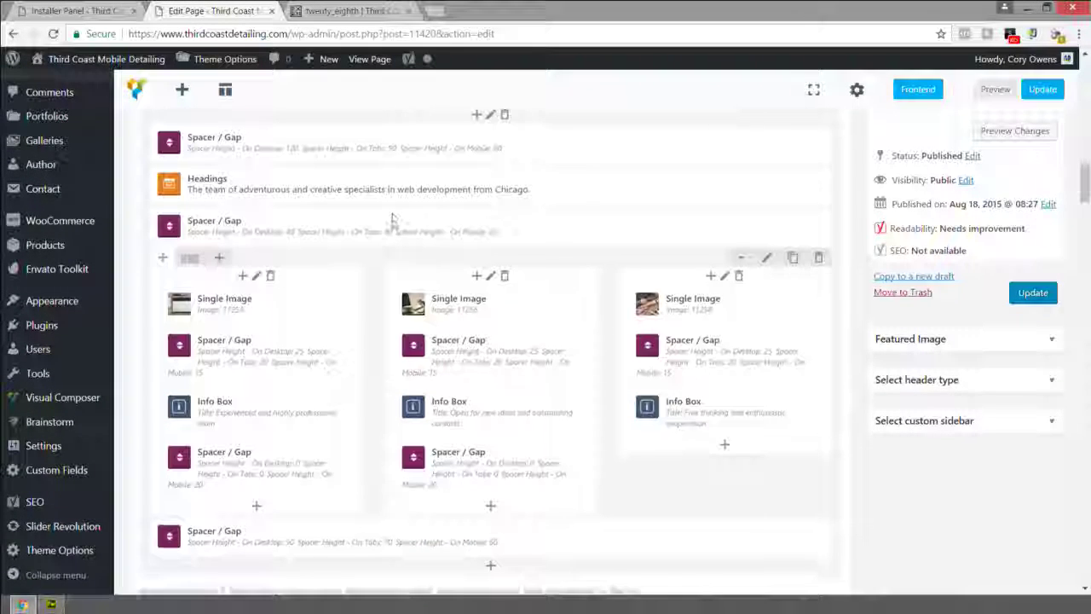
pyautogui.scroll(-1, 393, 224)
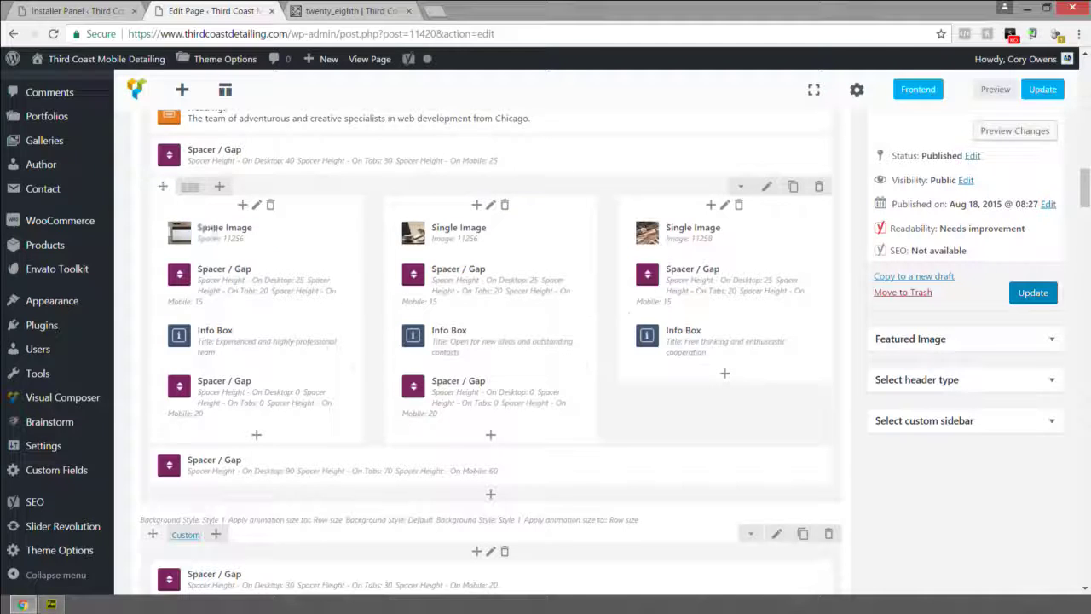
# Compare the row with the live benefits section and move the first column's Single Image to the top of the third column
pyautogui.click(355, 7)
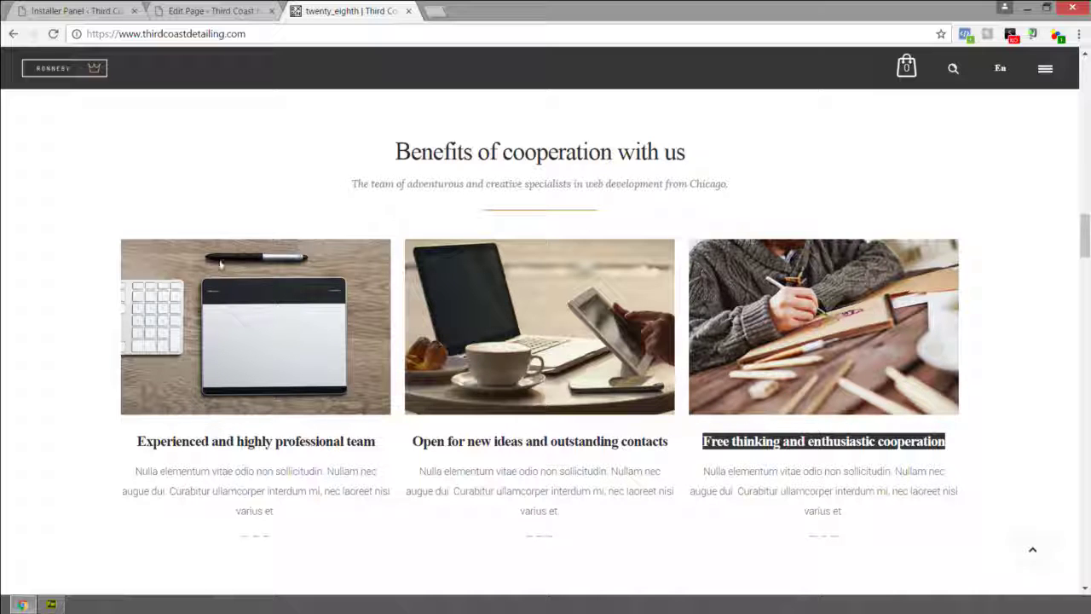
pyautogui.click(211, 6)
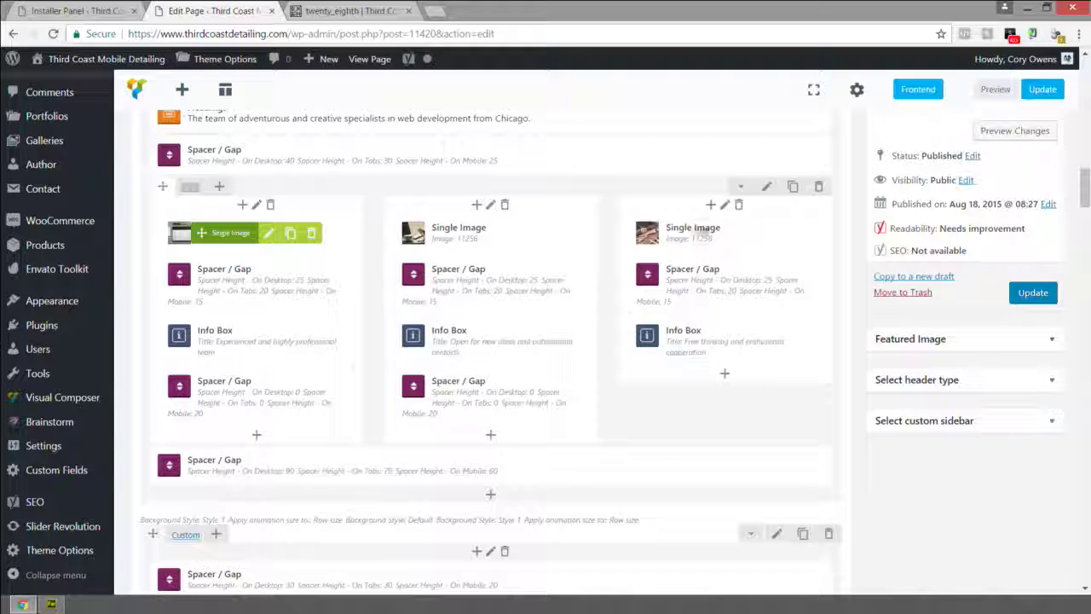
pyautogui.moveTo(700, 233); pyautogui.dragTo(701, 236)
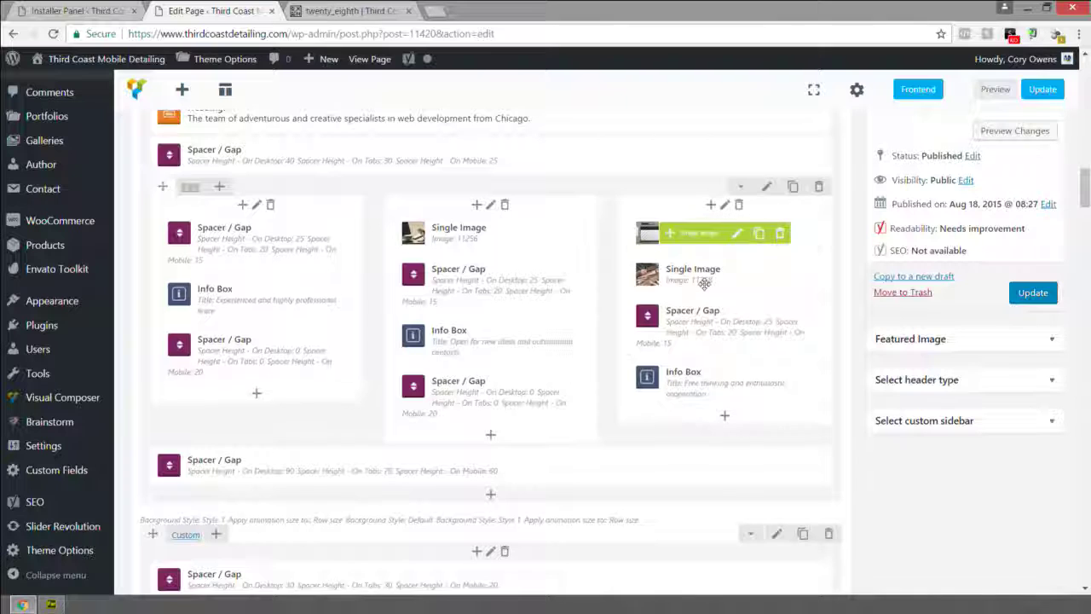
# Move the third column's original Single Image, the sketching photo, to the top of the first column in the benefits row
pyautogui.scroll(10, 705, 278)
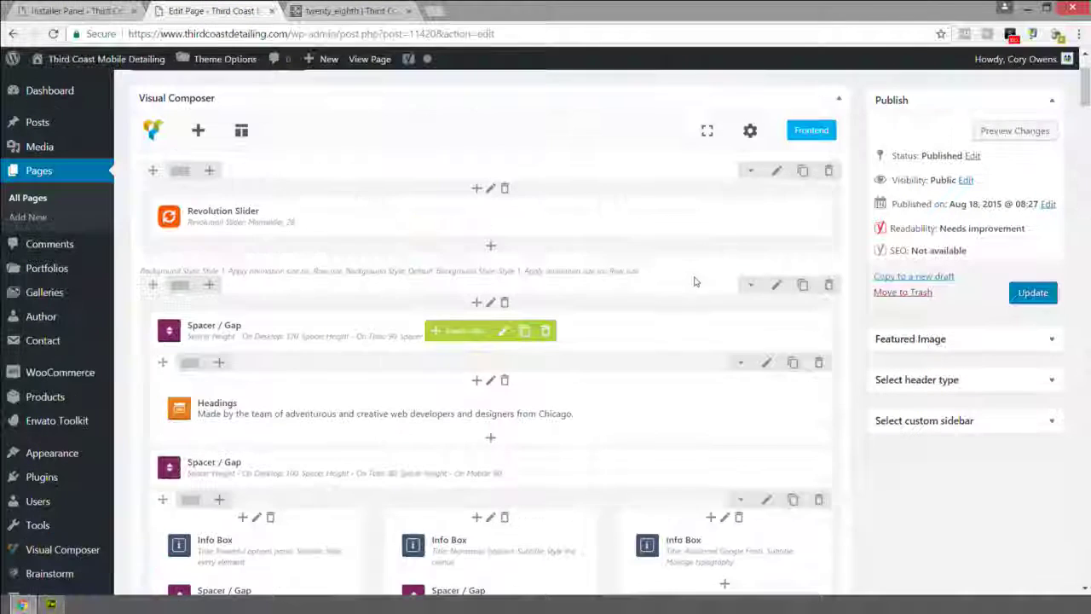
pyautogui.scroll(-6, 689, 283)
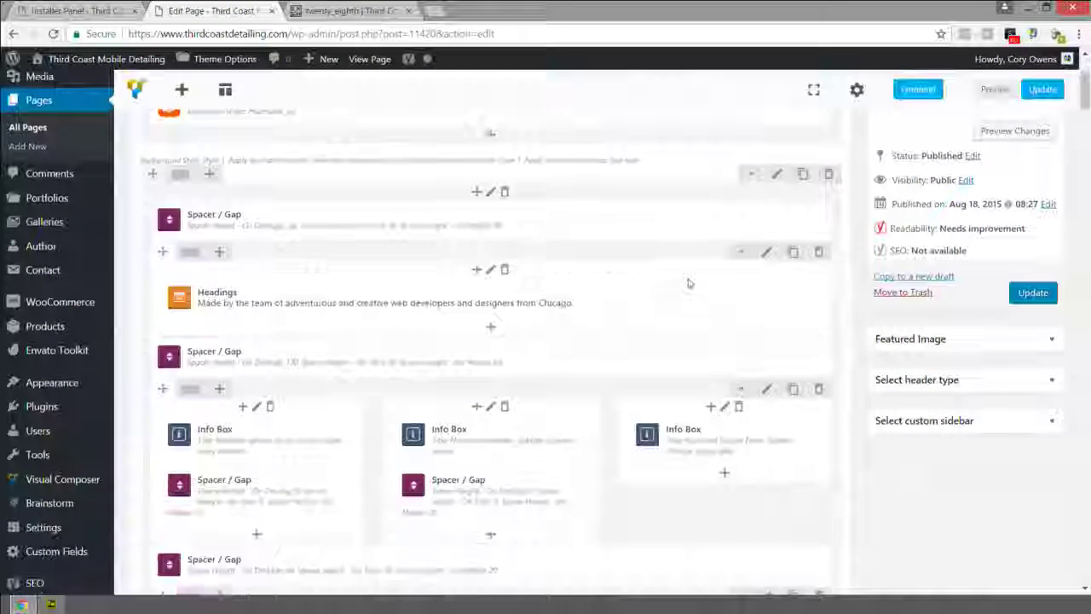
pyautogui.scroll(-10, 689, 283)
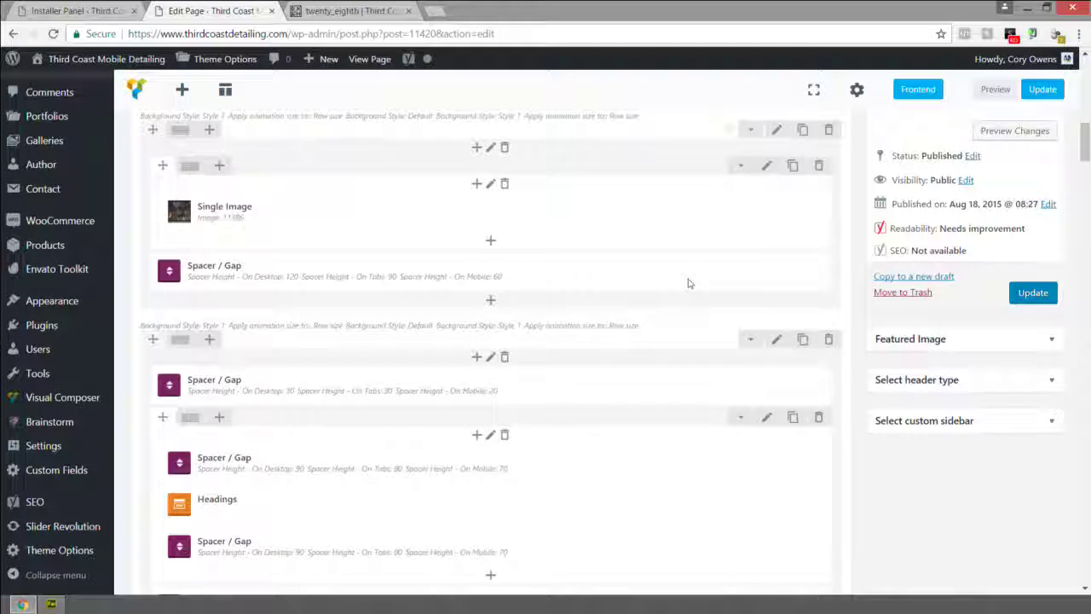
pyautogui.scroll(8, 689, 283)
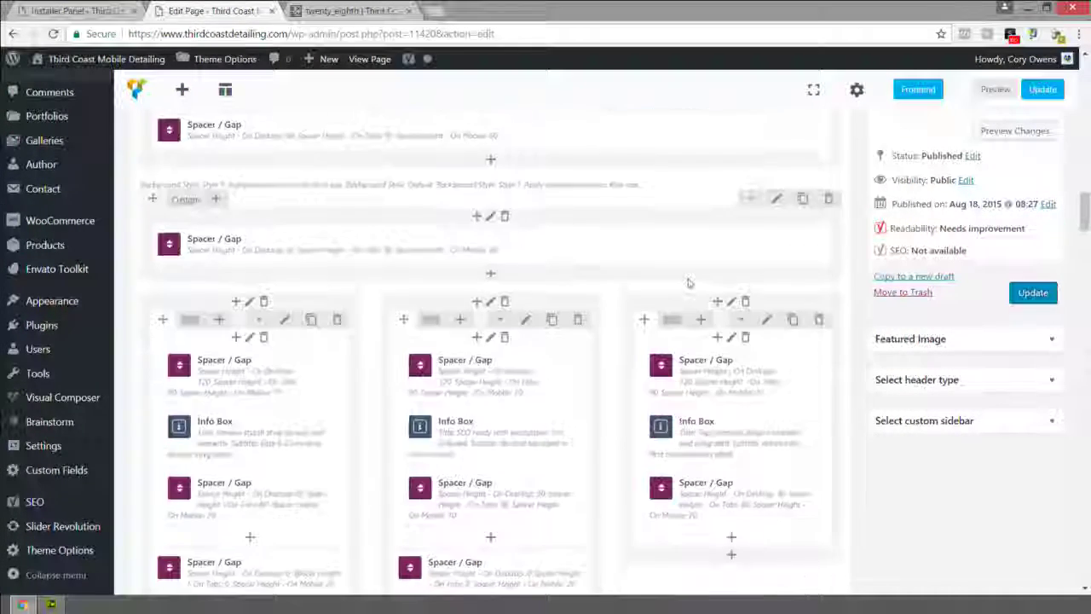
pyautogui.scroll(8, 689, 283)
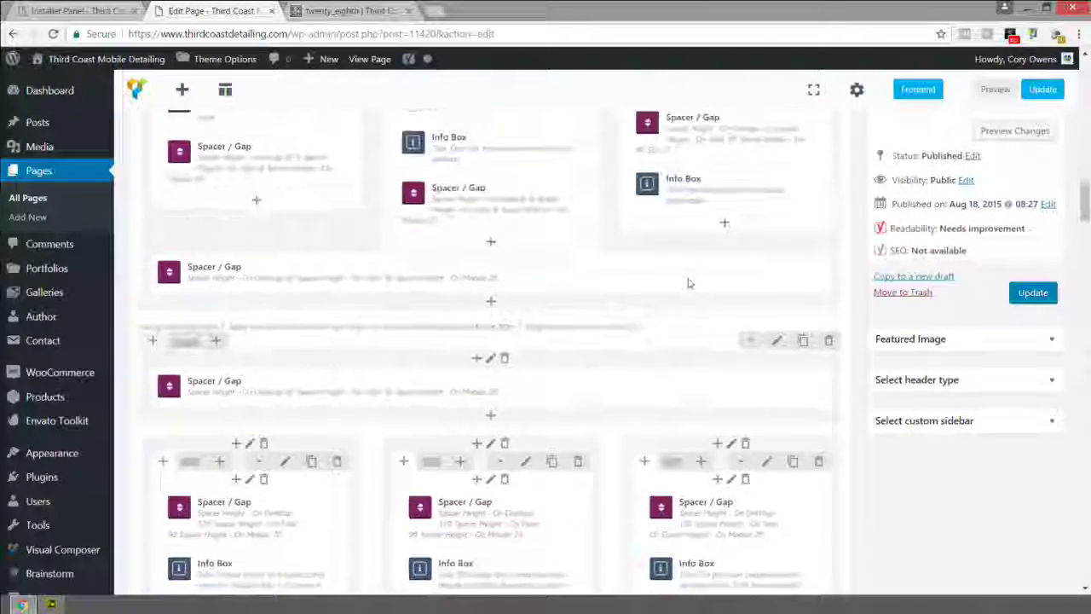
pyautogui.scroll(3, 689, 285)
pyautogui.scroll(-2, 477, 223)
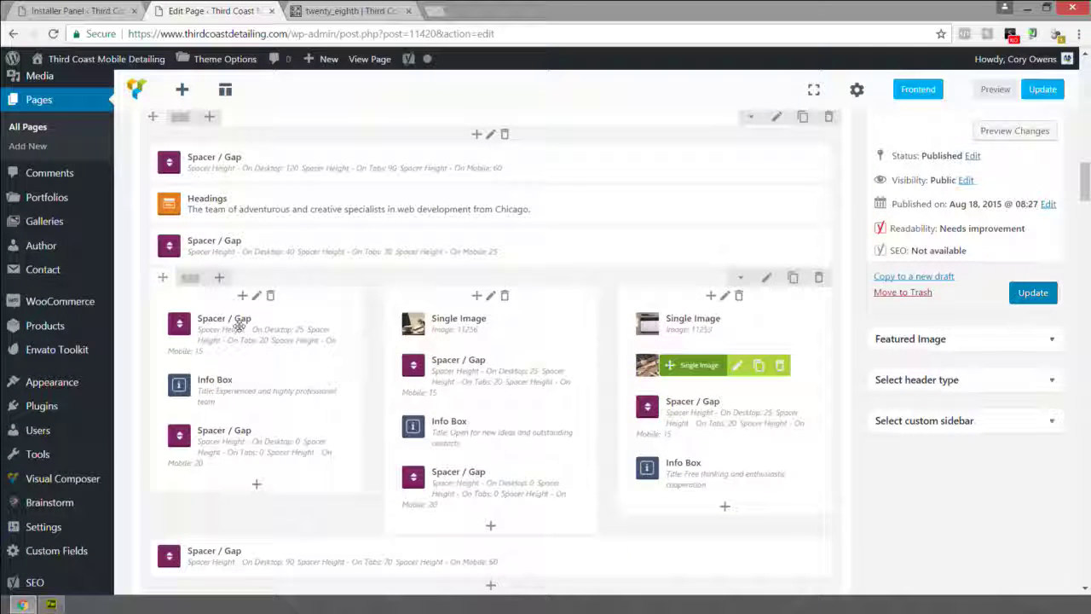
pyautogui.moveTo(231, 322); pyautogui.dragTo(231, 321)
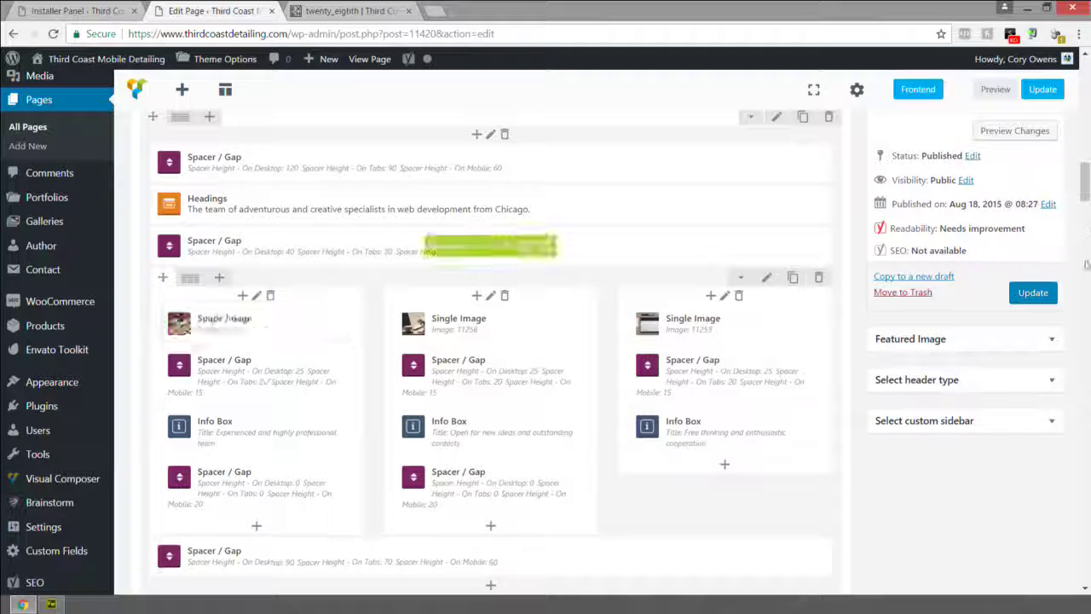
# Update the twenty_eighth page to save the swapped images and dismiss the theme update notice
pyautogui.click(1042, 294)
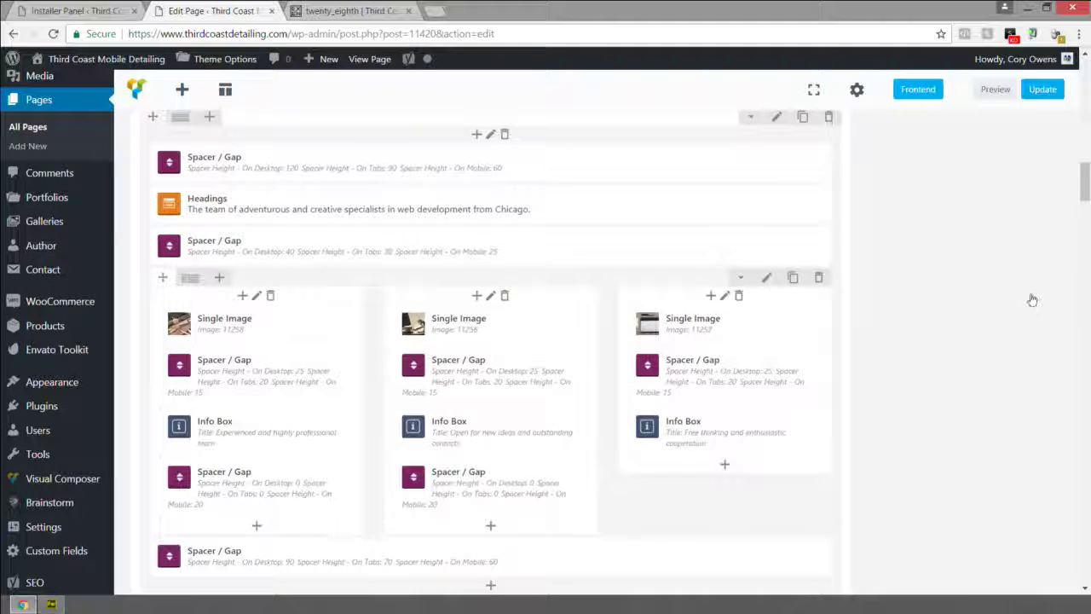
pyautogui.click(1033, 294)
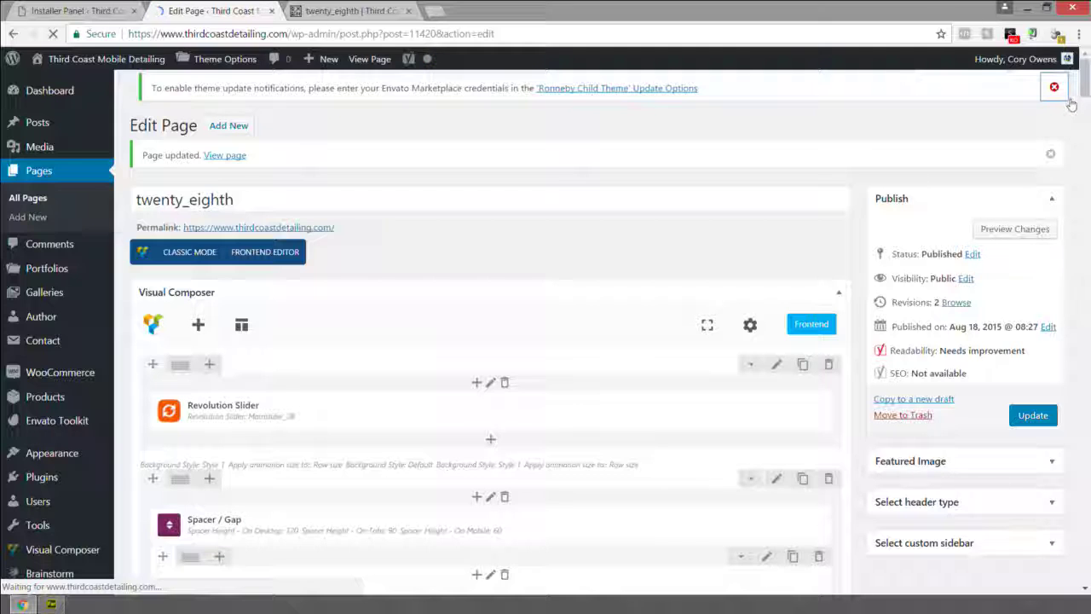
pyautogui.click(1053, 87)
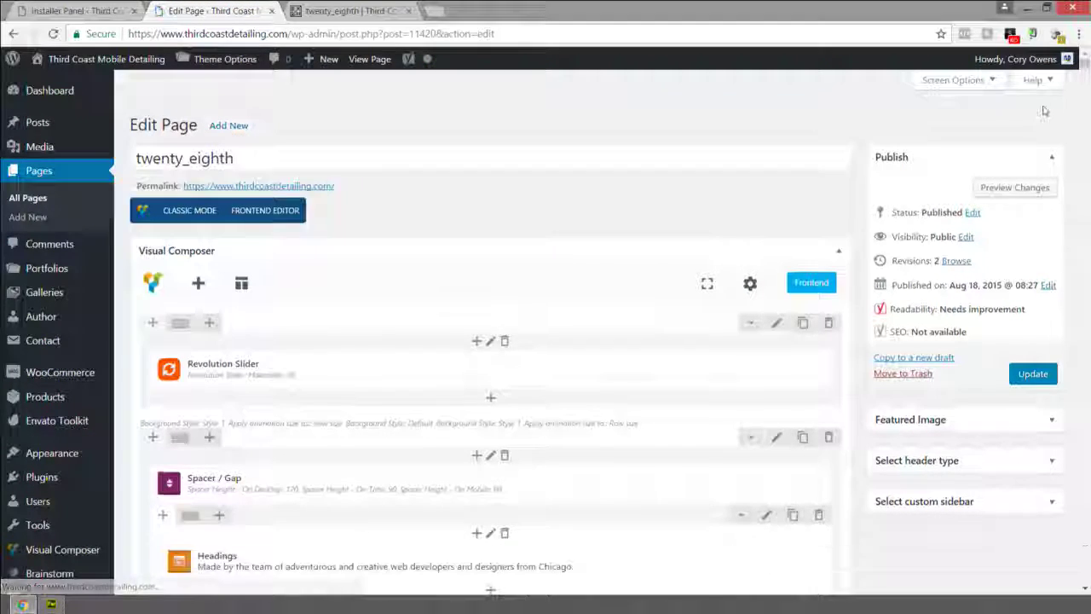
# Reload the live homepage and check the image order in the benefits section and the sections around it
pyautogui.hotkey('ctrl', 'Tab')
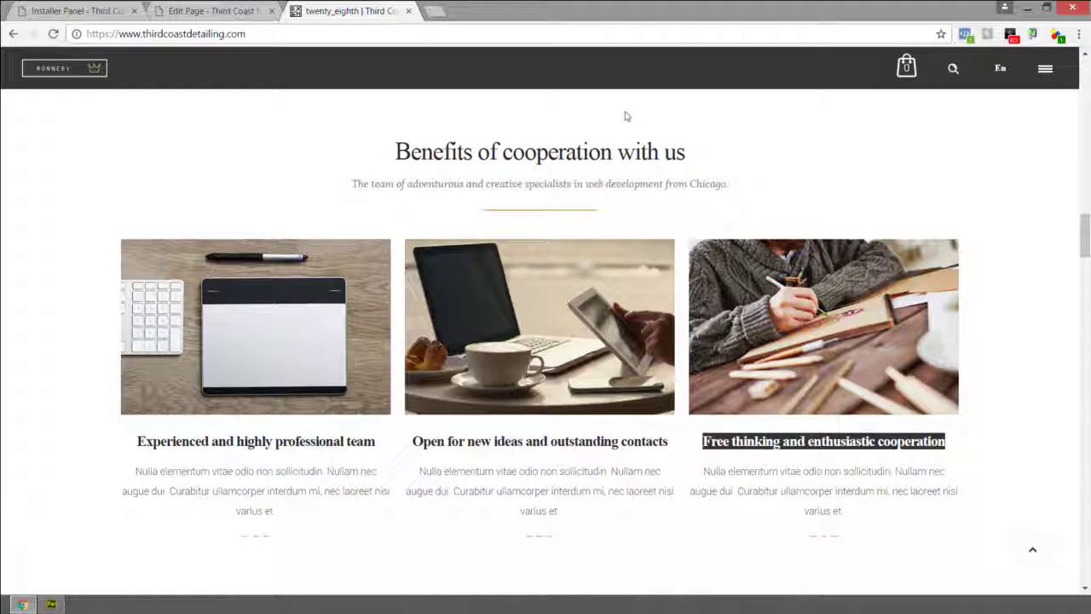
pyautogui.click(52, 34)
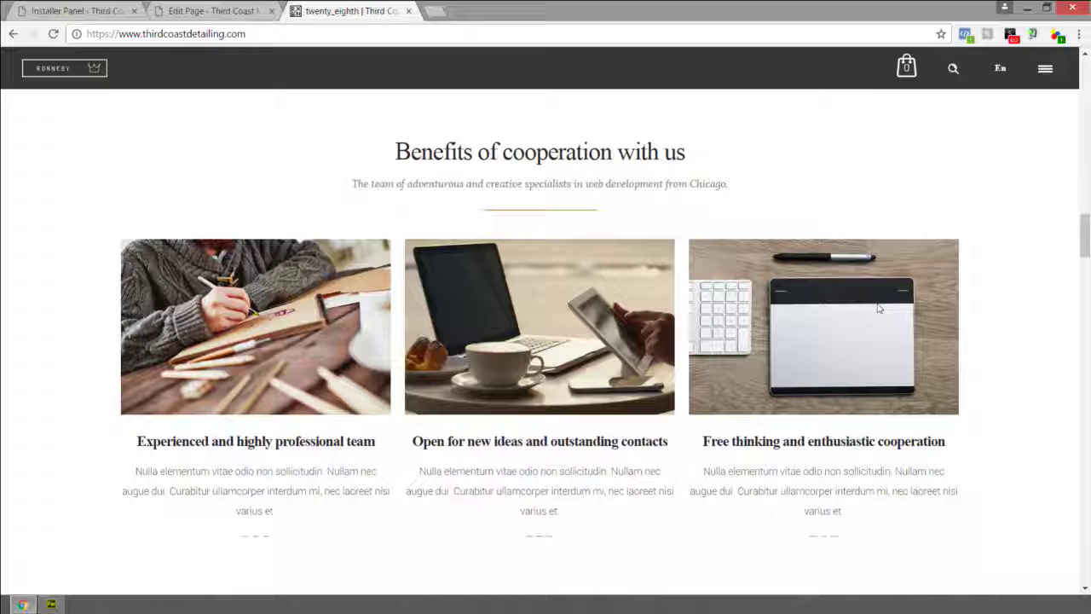
pyautogui.scroll(-4, 906, 322)
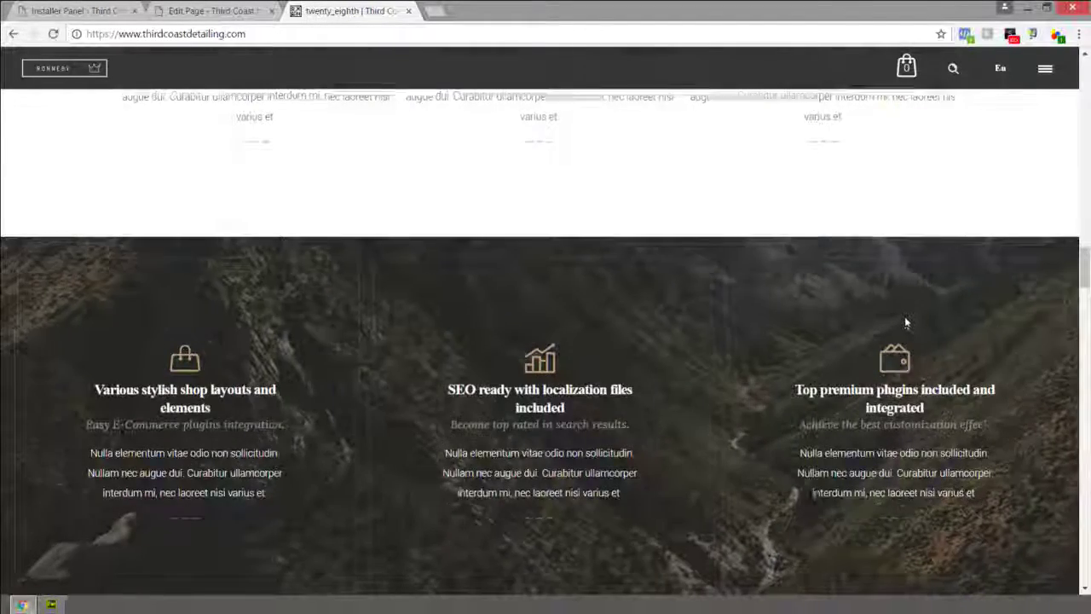
pyautogui.scroll(1, 904, 316)
pyautogui.scroll(8, 908, 322)
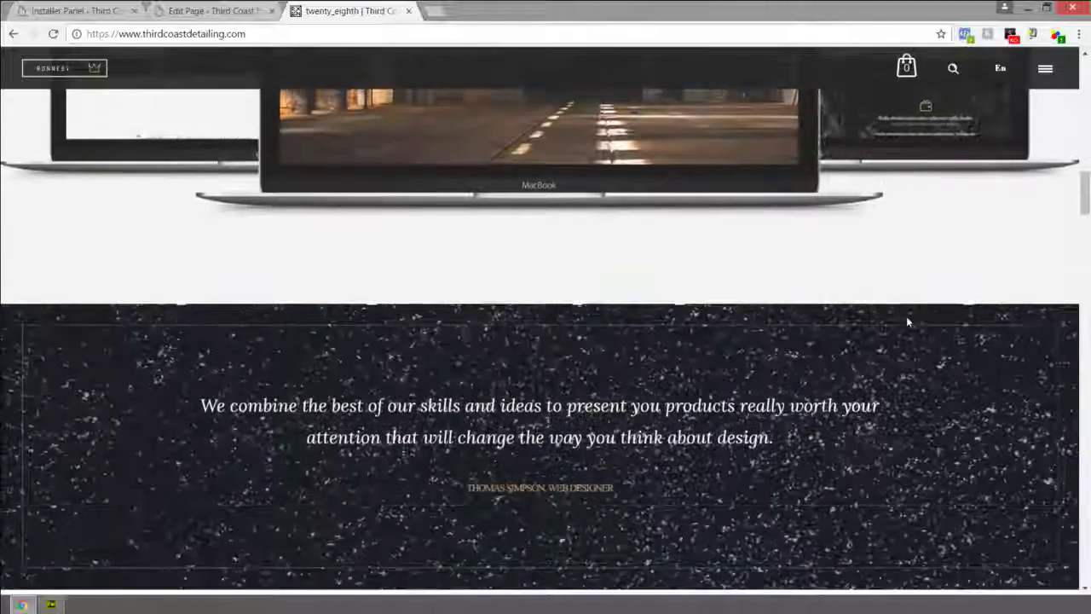